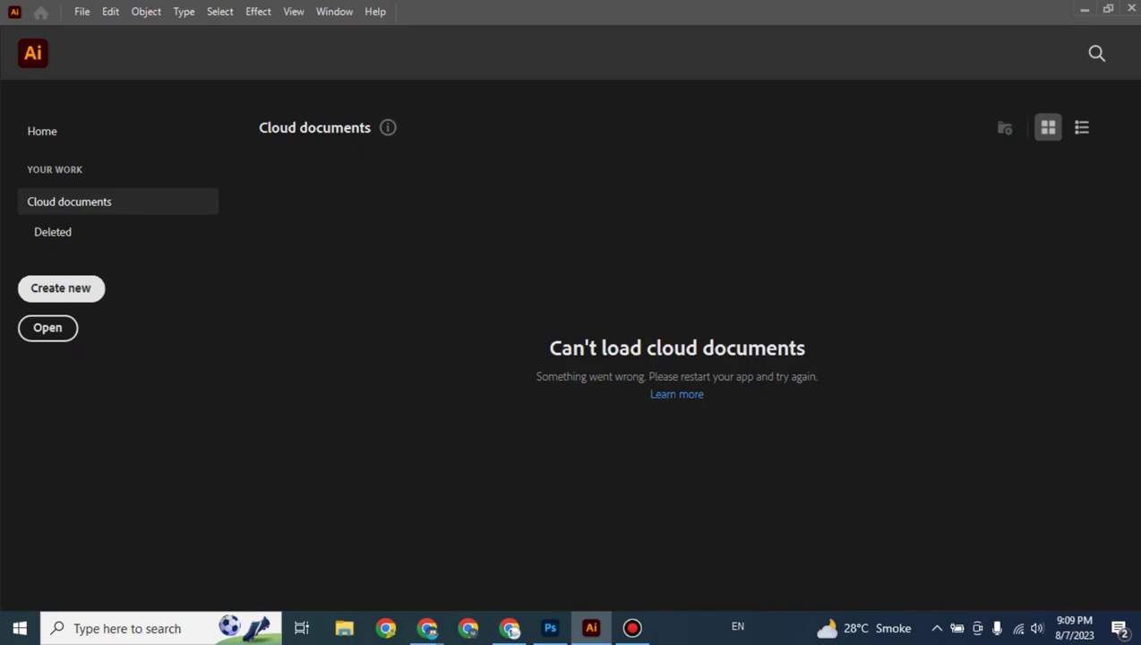
Start a new document, with the 1366 × 768 px Common preset selected.
left_click(60, 288)
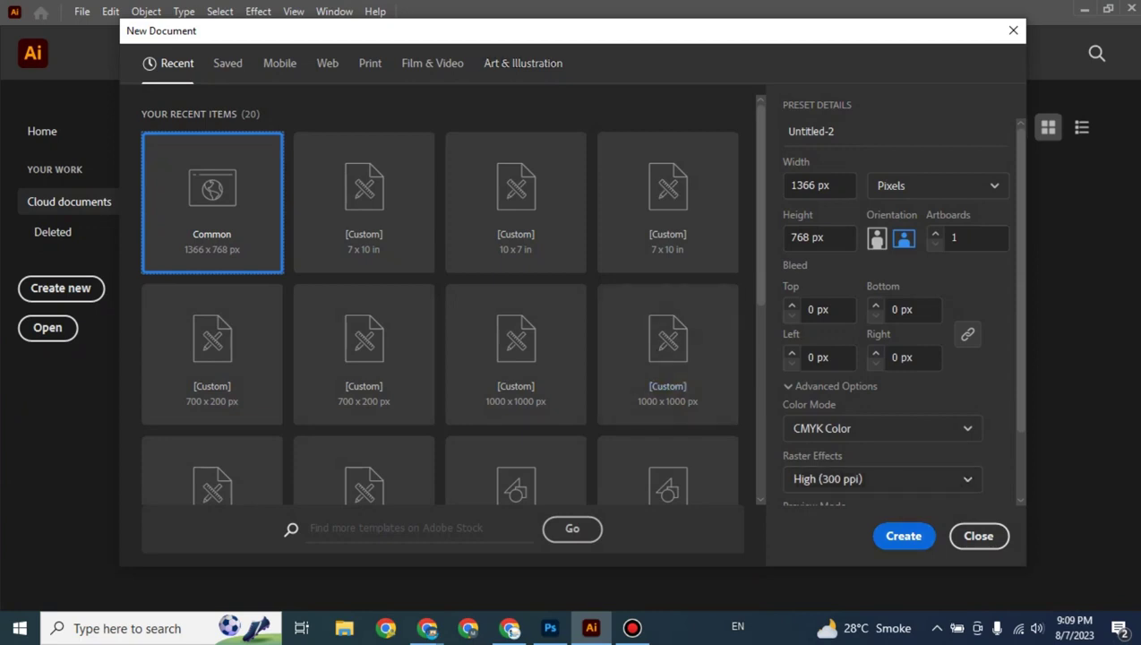
Create the blank 1366 × 768 px CMYK document Untitled-2.
key("Escape")
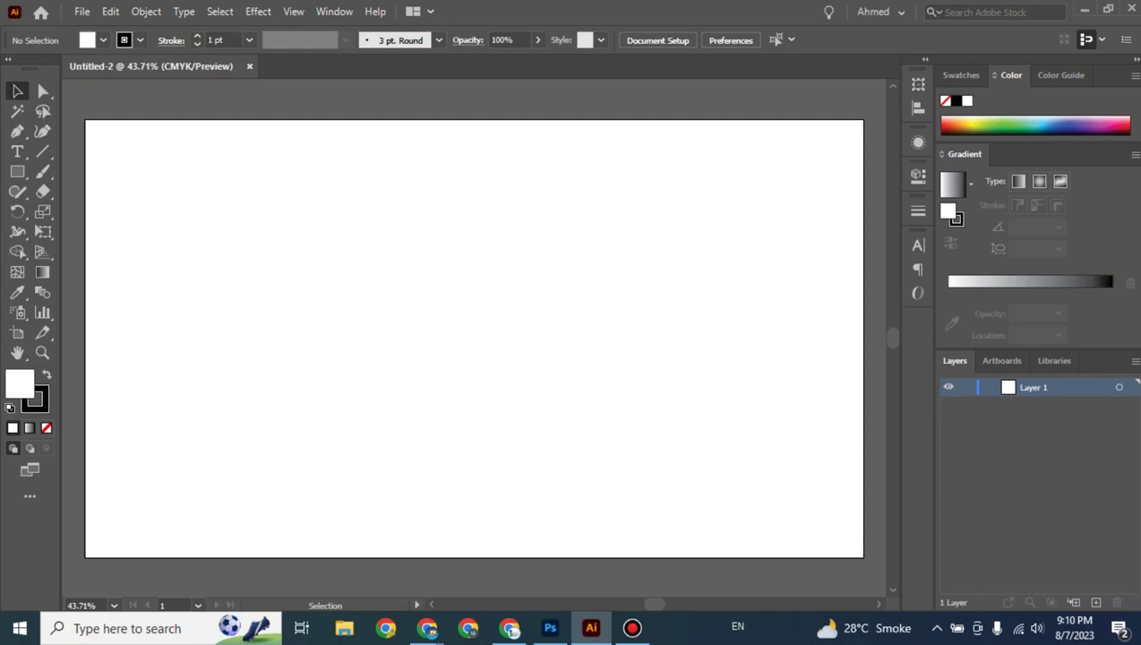
Show the Rectangle tool's flyout of shape tools, dismiss it, then show it again.
right_click(17, 171)
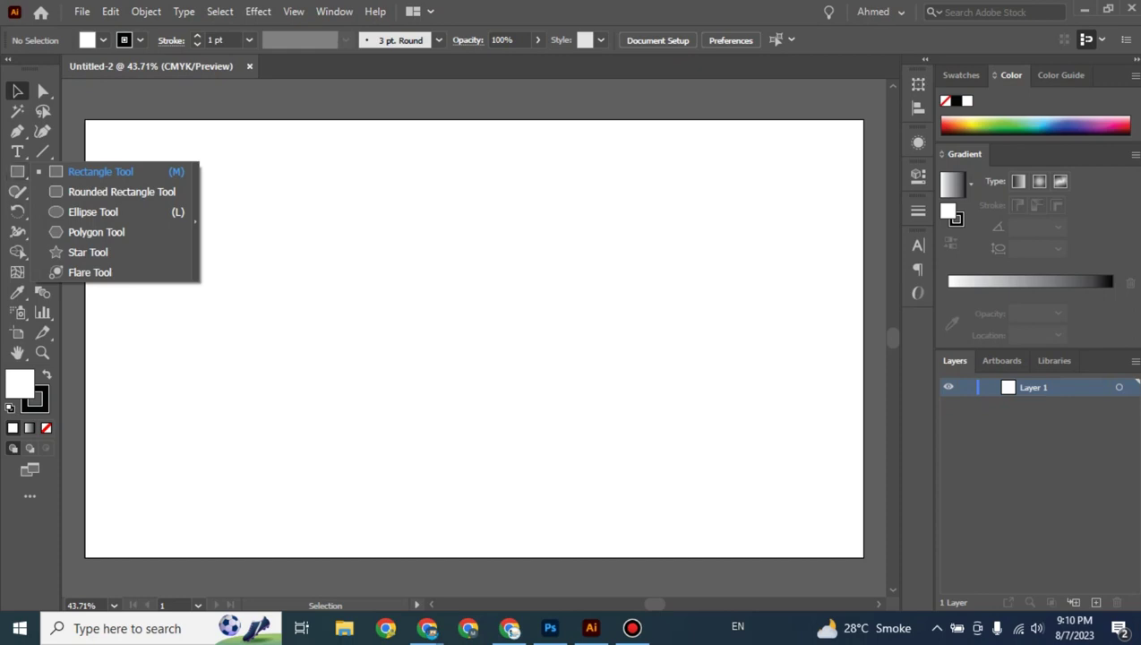
key("Escape")
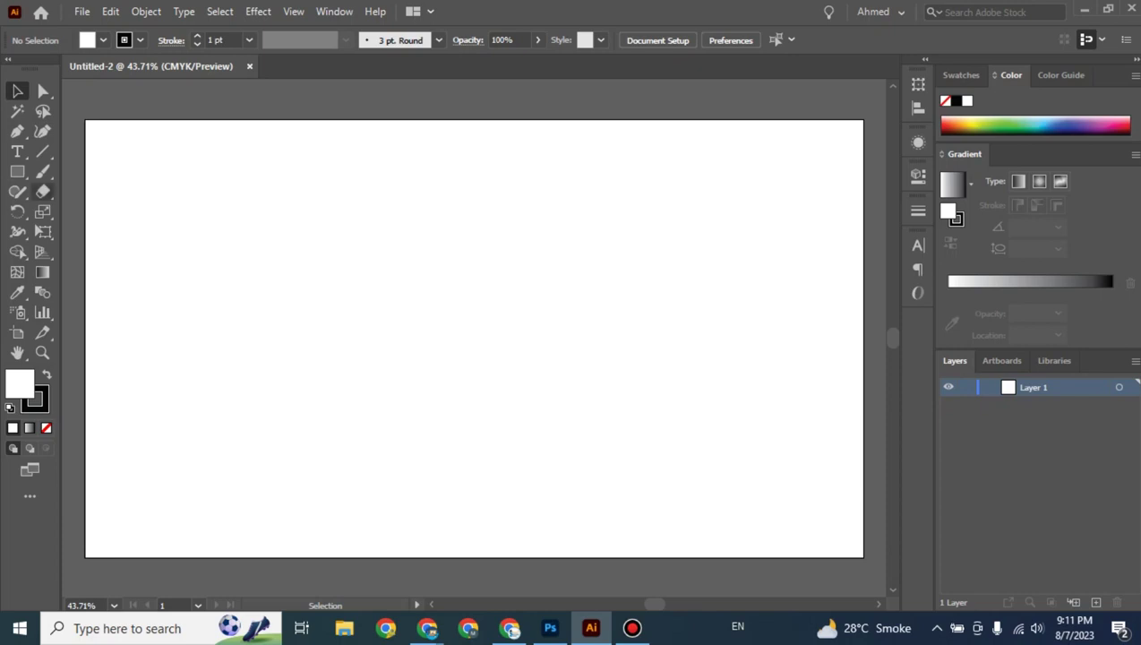
right_click(17, 171)
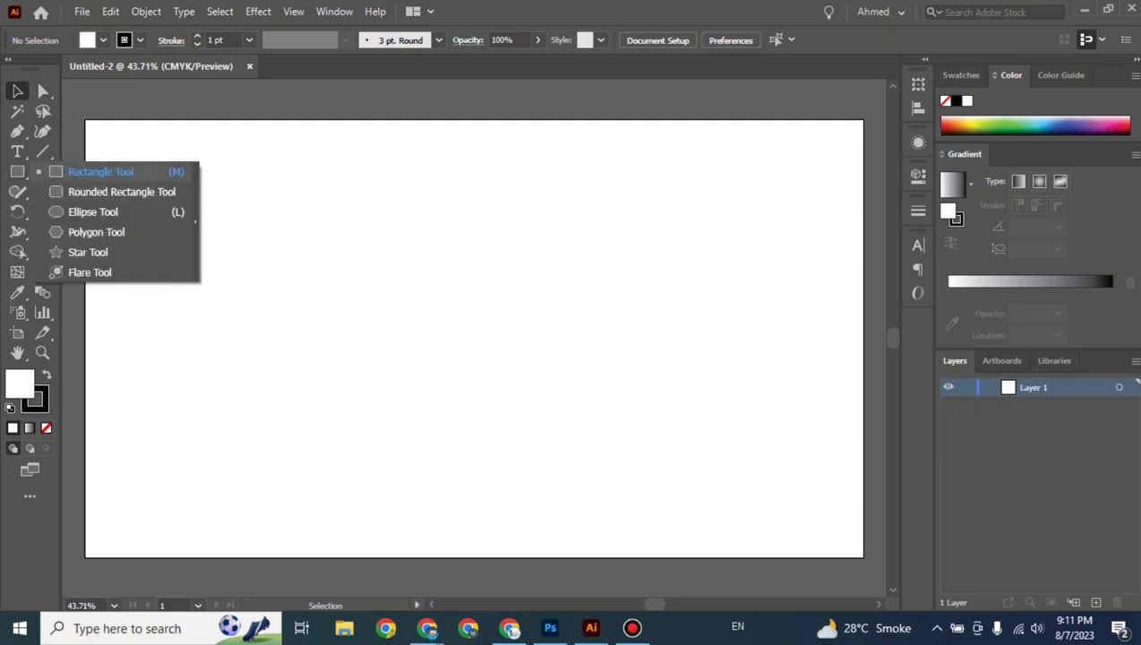
Draw a roughly square rectangle near the artboard's top-left with the Rectangle Tool.
left_click(101, 171)
left_click_drag(134, 171, 281, 315)
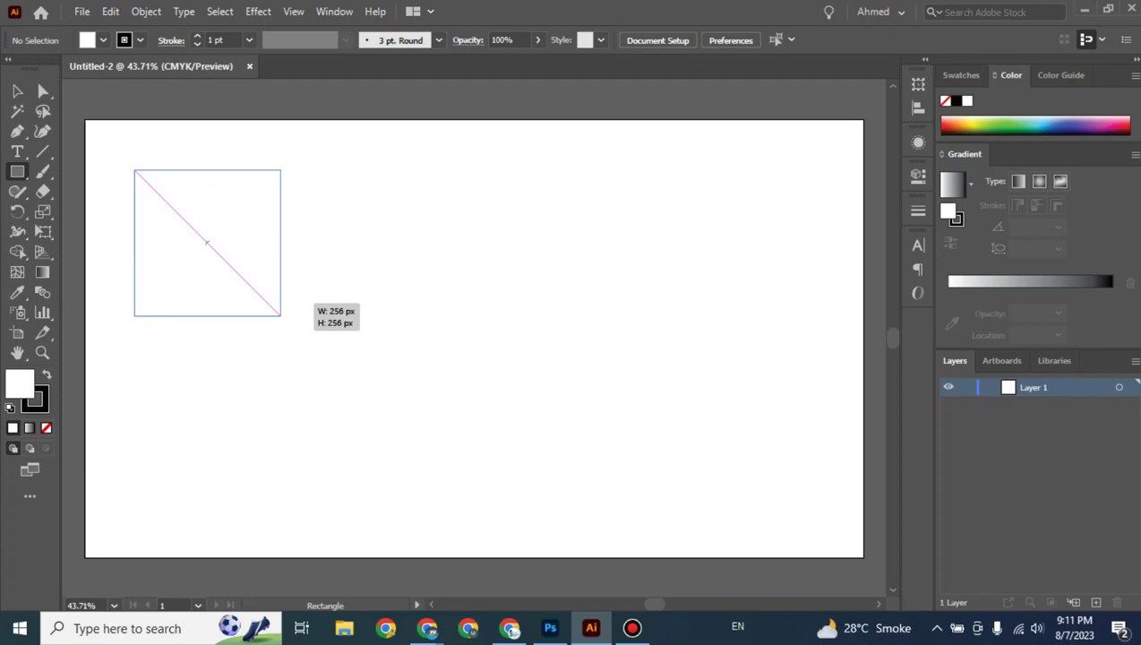
mouse_move(280, 315)
left_mouse_down()
mouse_move(268, 304)
mouse_move(279, 313)
left_mouse_up()
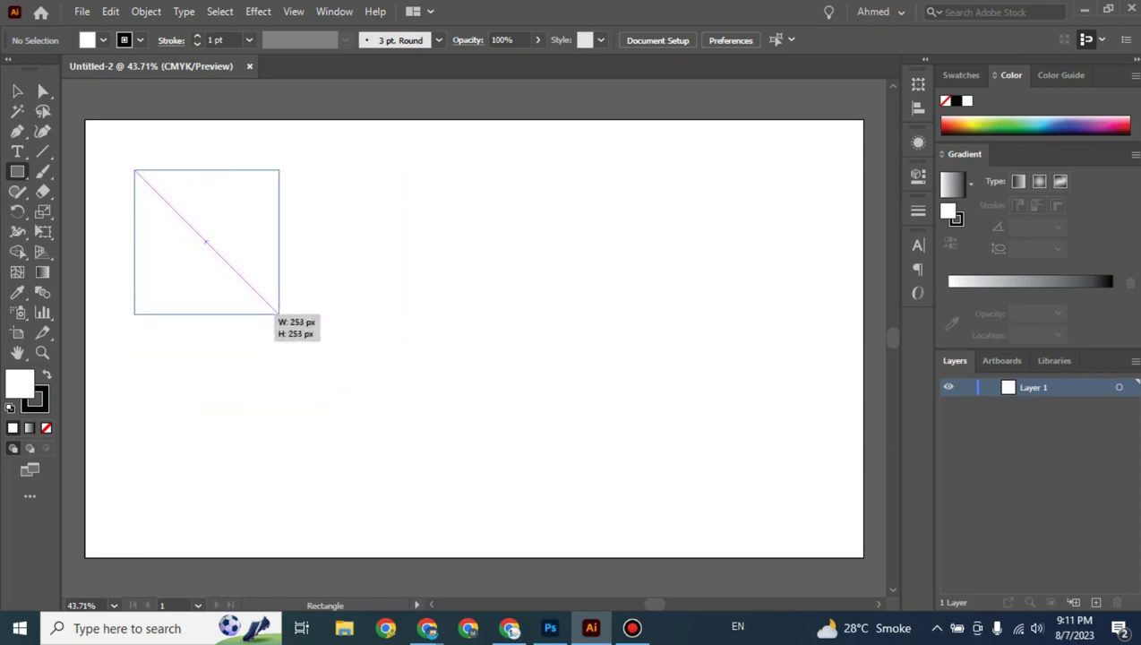
mouse_move(278, 313)
left_mouse_down()
mouse_move(405, 437)
mouse_move(221, 257)
left_mouse_up()
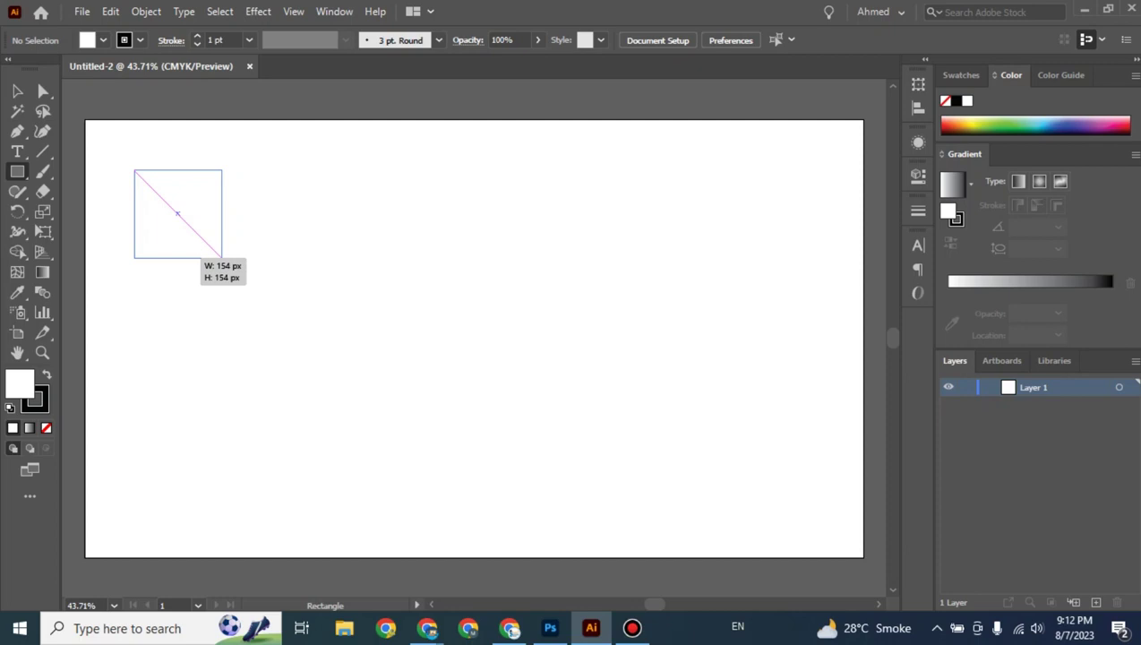
mouse_move(221, 257)
left_mouse_down()
mouse_move(209, 265)
mouse_move(272, 281)
mouse_move(388, 283)
left_mouse_up()
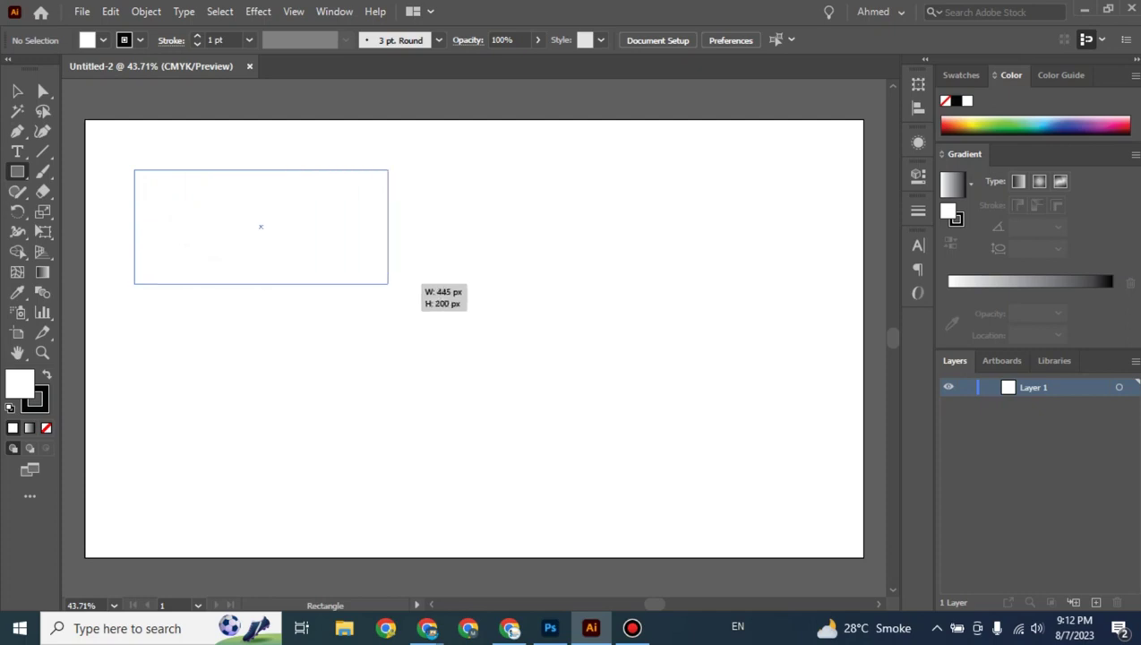
mouse_move(387, 284)
left_mouse_down()
mouse_move(377, 448)
mouse_move(262, 453)
mouse_move(489, 352)
mouse_move(606, 225)
mouse_move(221, 429)
left_mouse_up()
left_click_drag(218, 338, 286, 308)
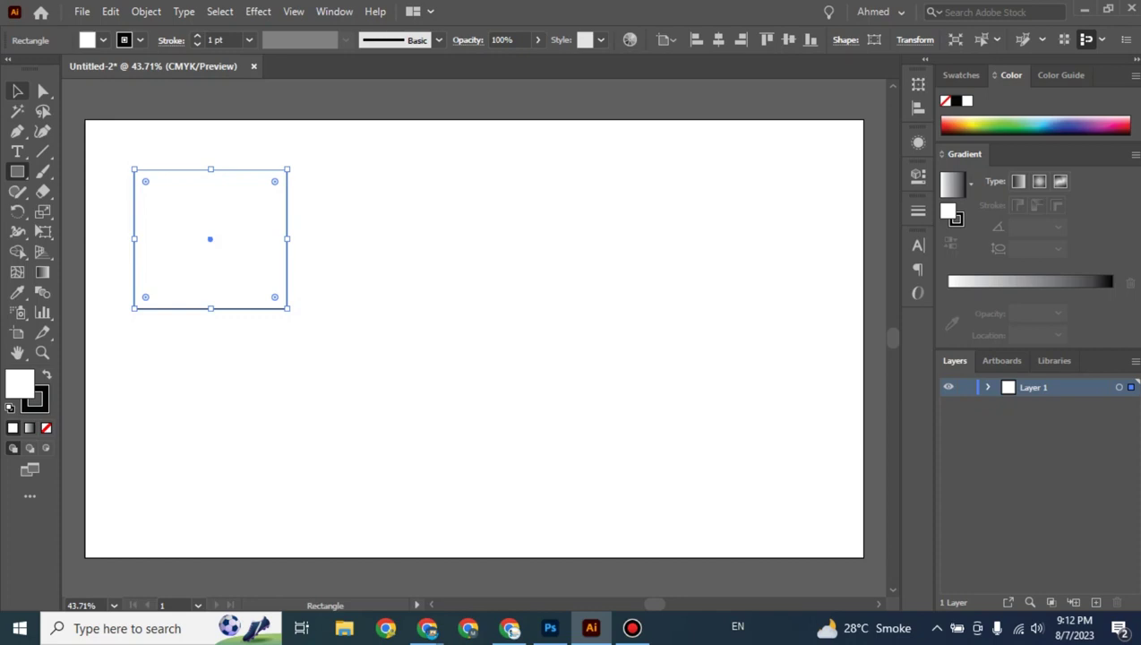
Move the rectangle slightly lower and to the right with the Selection tool.
key("v")
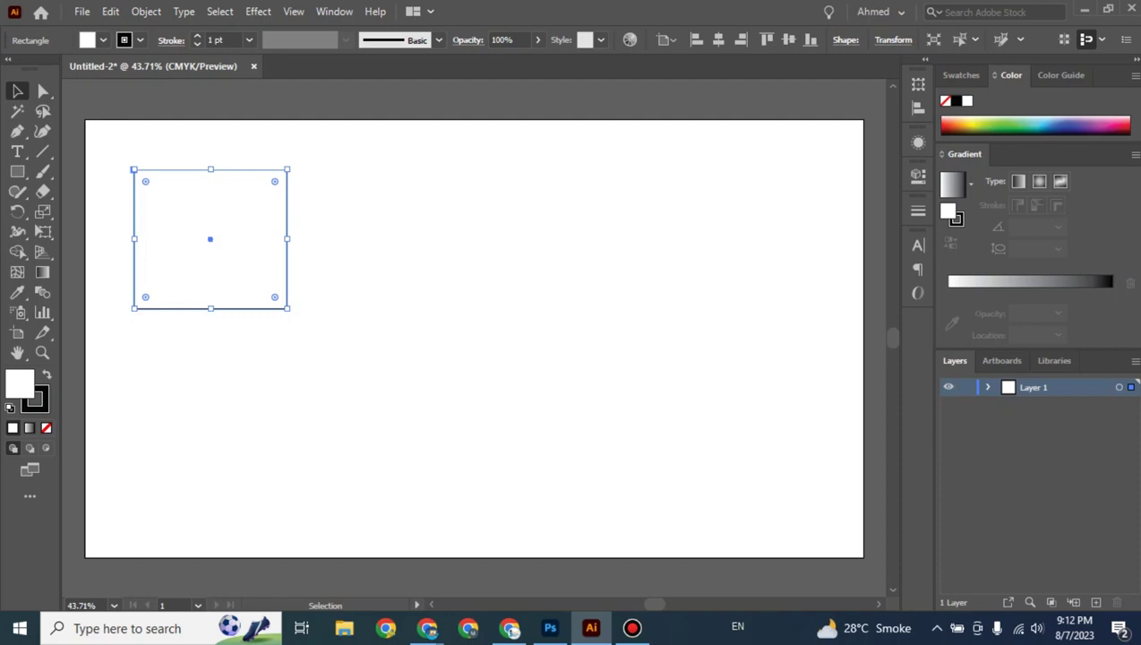
left_click_drag(215, 210, 236, 197)
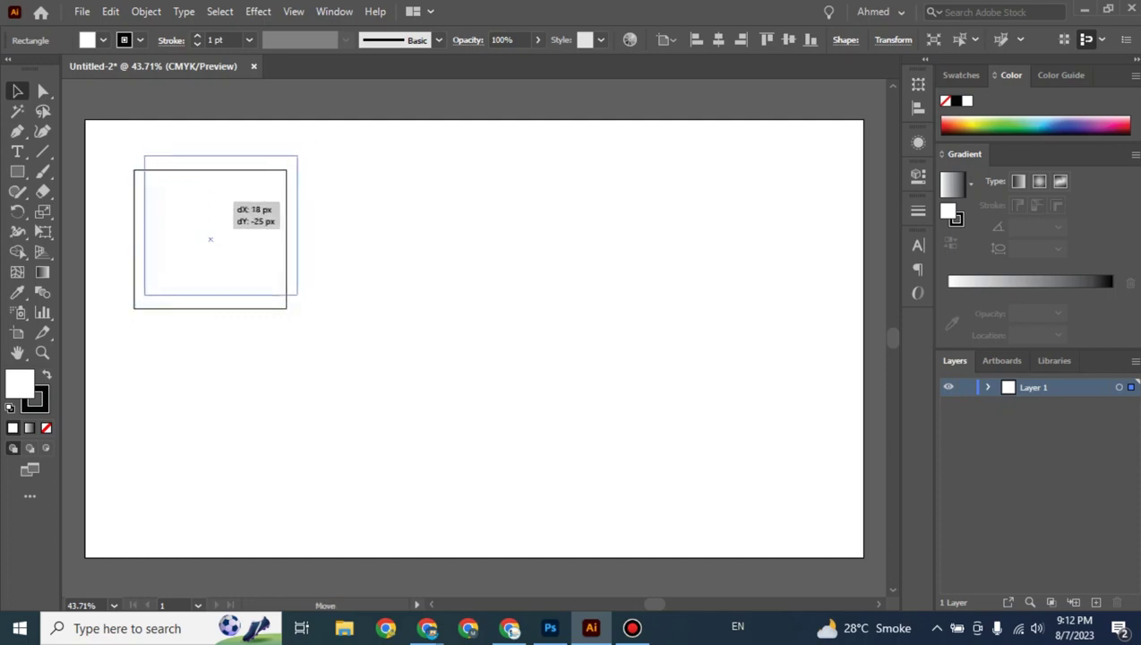
mouse_move(237, 197)
left_mouse_down()
mouse_move(225, 197)
mouse_move(249, 235)
mouse_move(178, 185)
mouse_move(264, 246)
left_mouse_up()
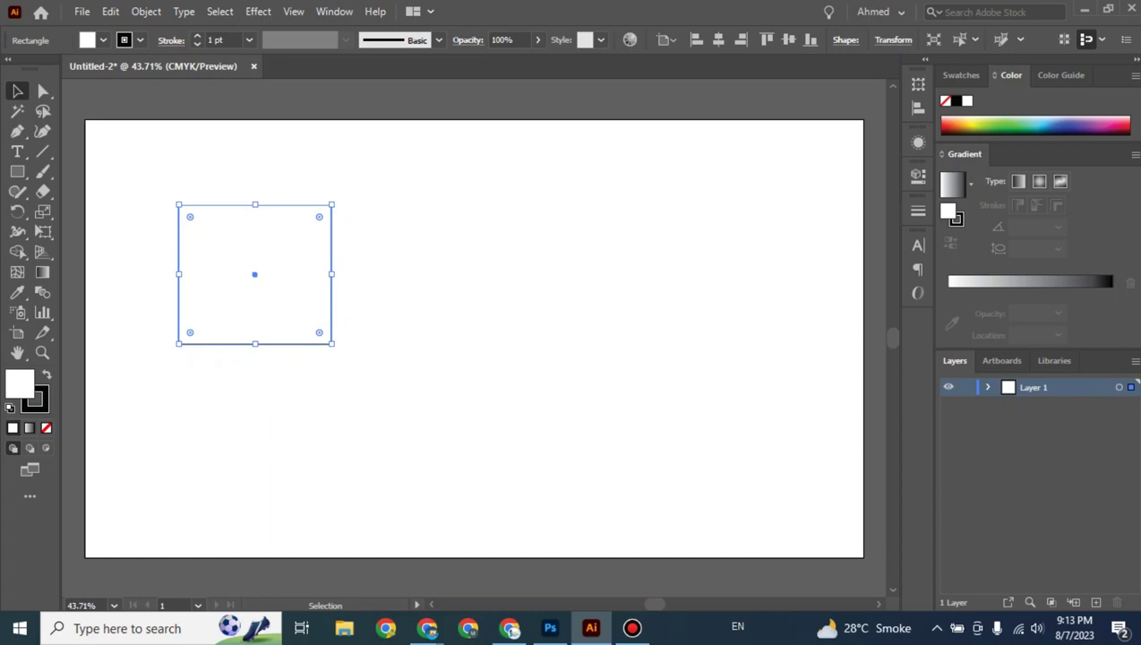
Enlarge the rectangle from its top-right corner, widen it rightward and stretch it downward.
left_click_drag(331, 204, 408, 161)
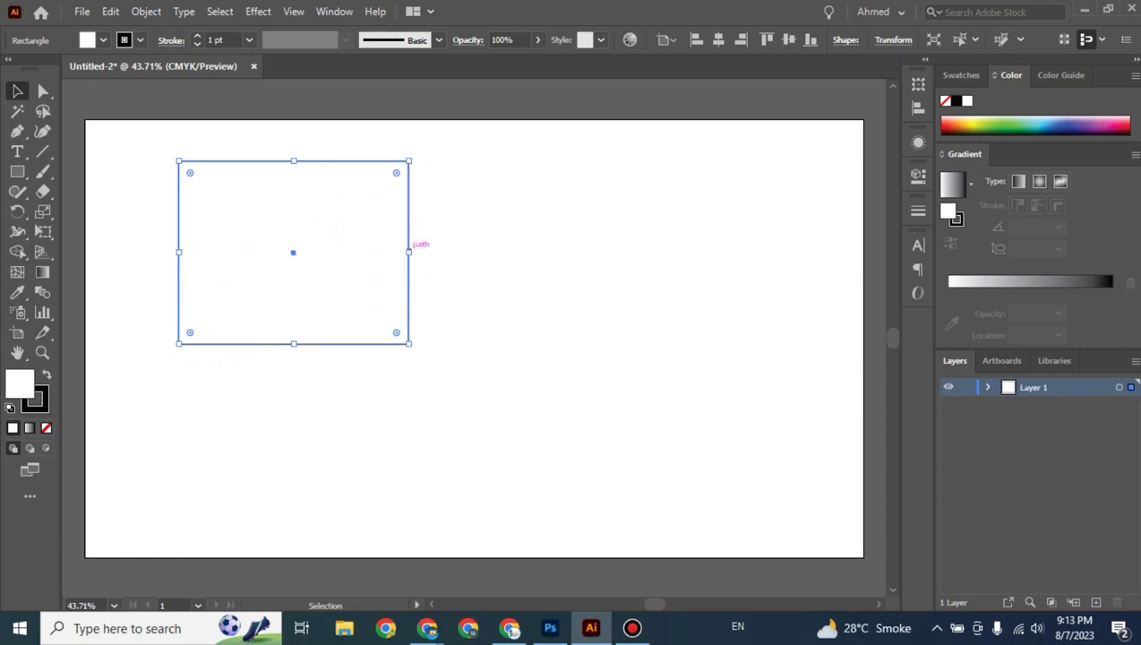
left_click_drag(408, 252, 515, 252)
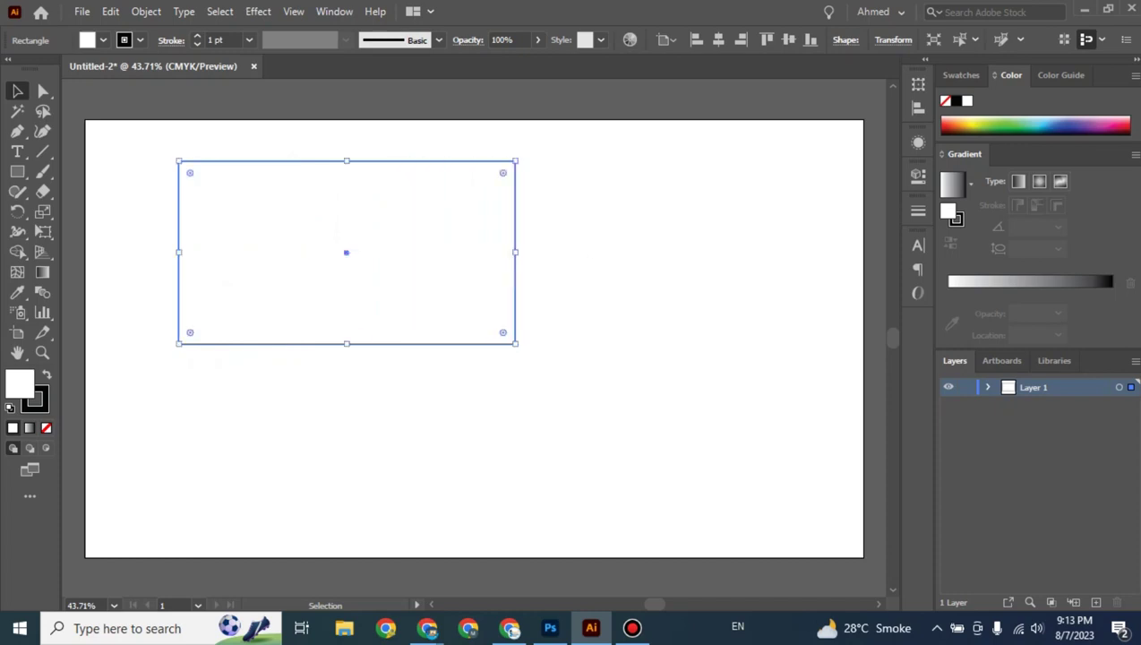
left_click_drag(347, 344, 346, 437)
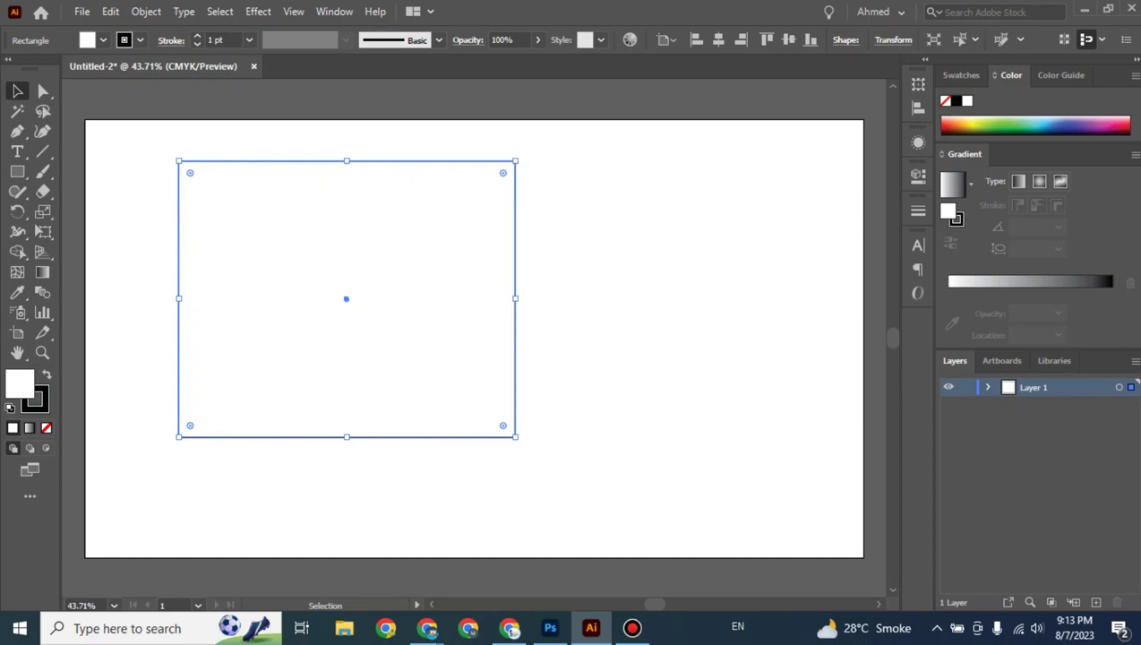
left_click(298, 11)
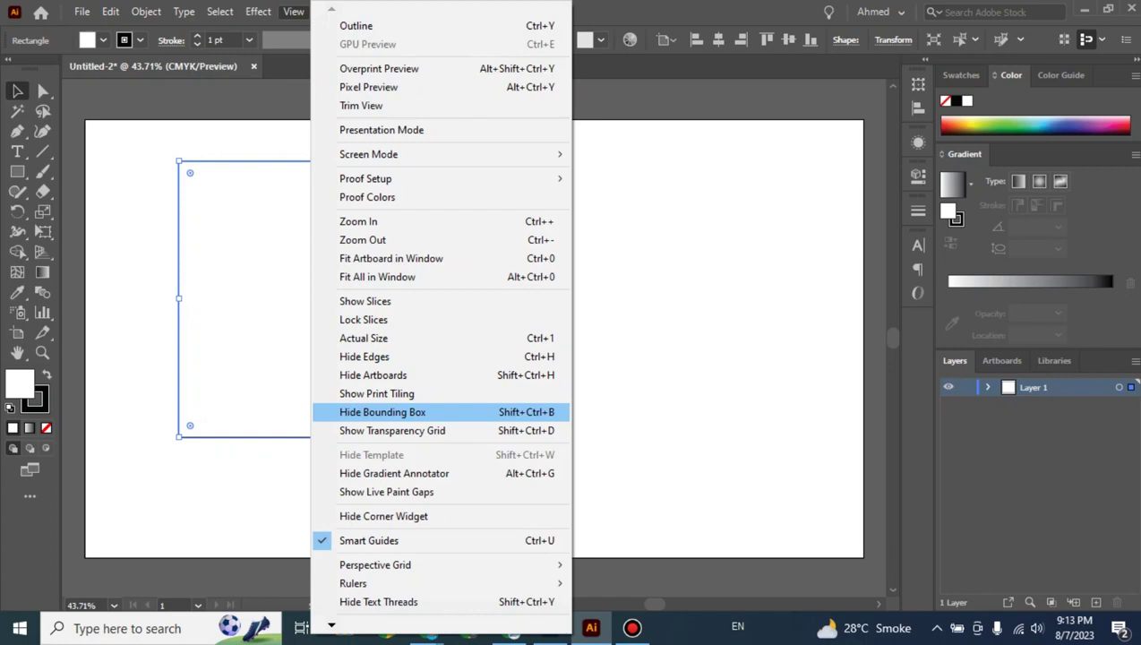
left_click(382, 412)
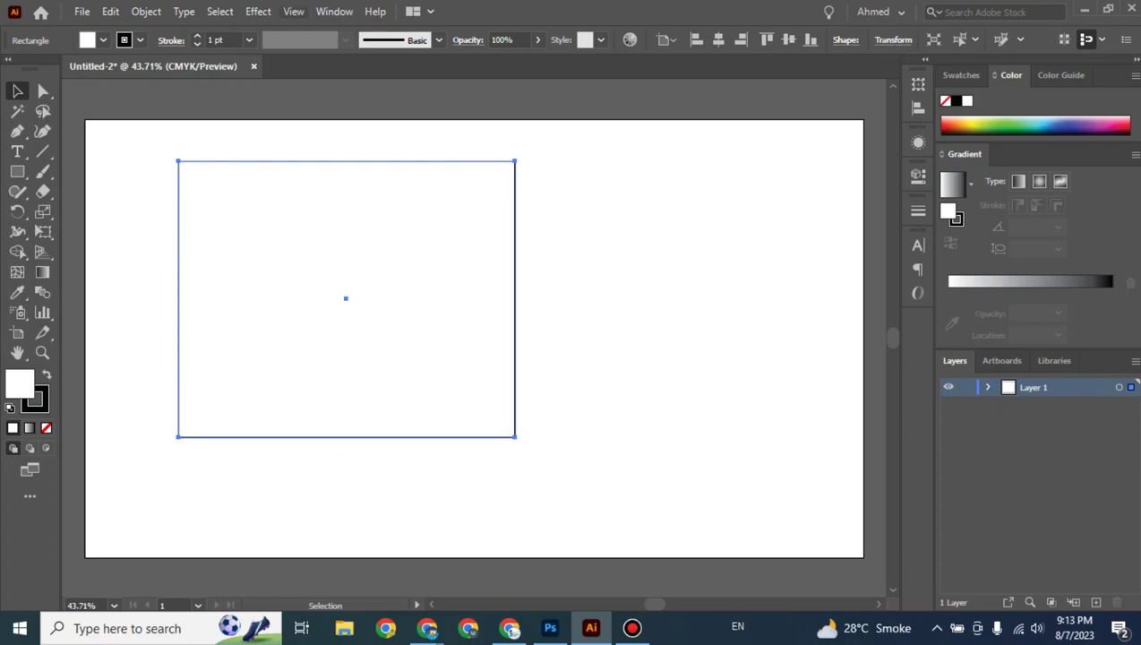
left_click(294, 10)
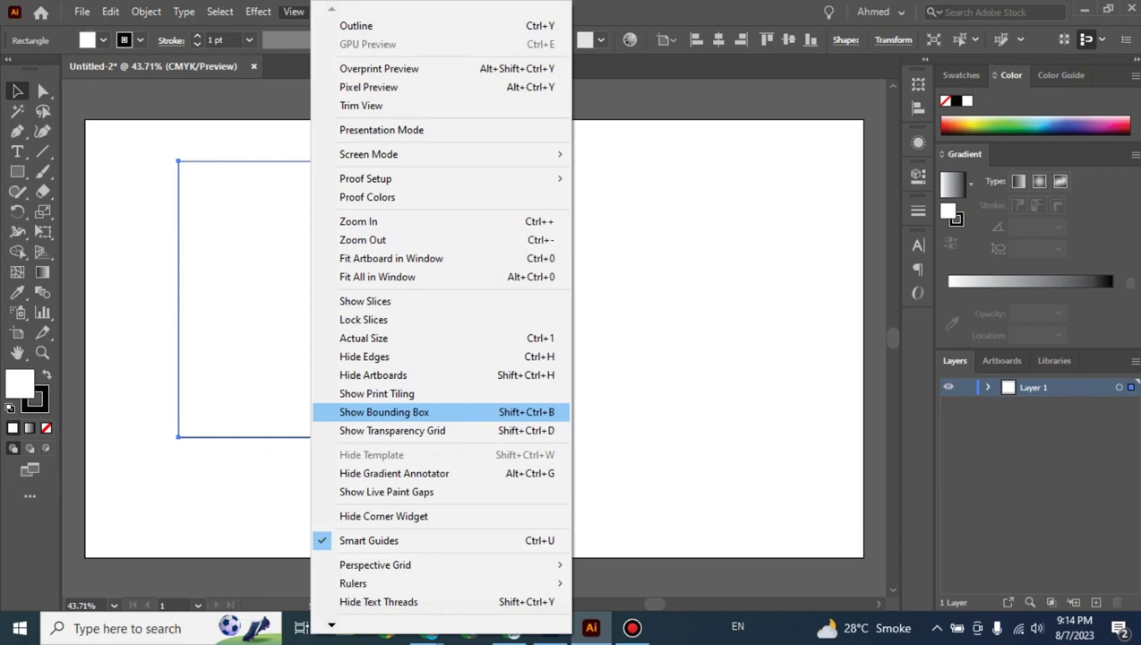
key("Return")
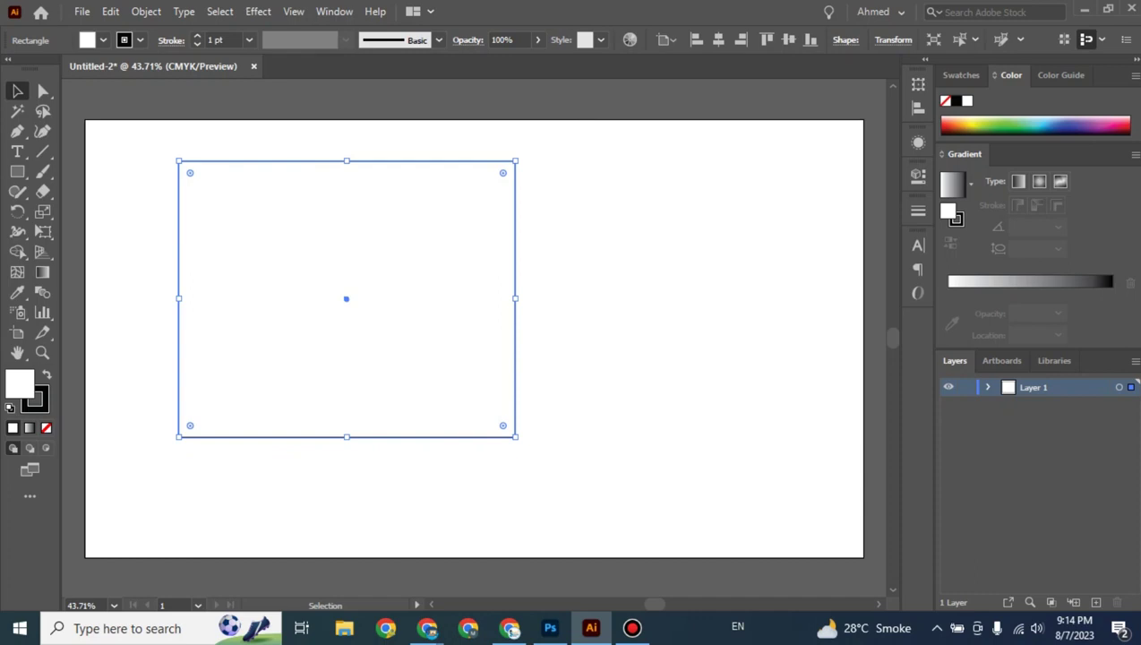
Narrow the rectangle from its top-right corner, undoing two trial rotations to keep it upright.
mouse_move(515, 162)
left_mouse_down()
mouse_move(551, 166)
mouse_move(482, 161)
left_mouse_up()
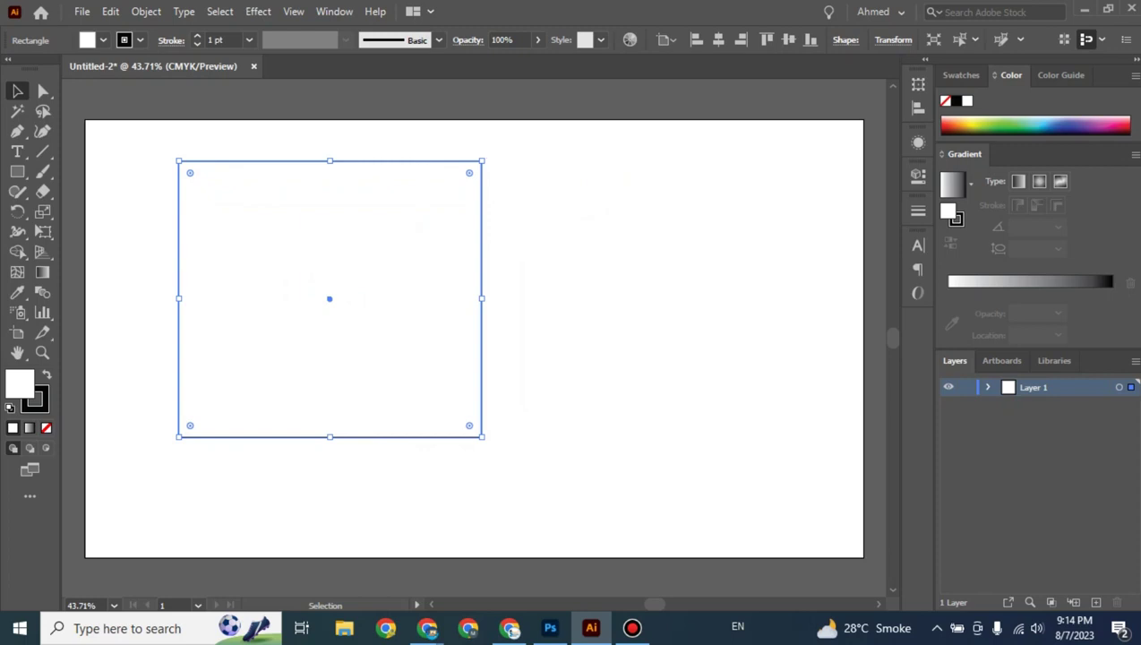
left_click_drag(488, 157, 518, 213)
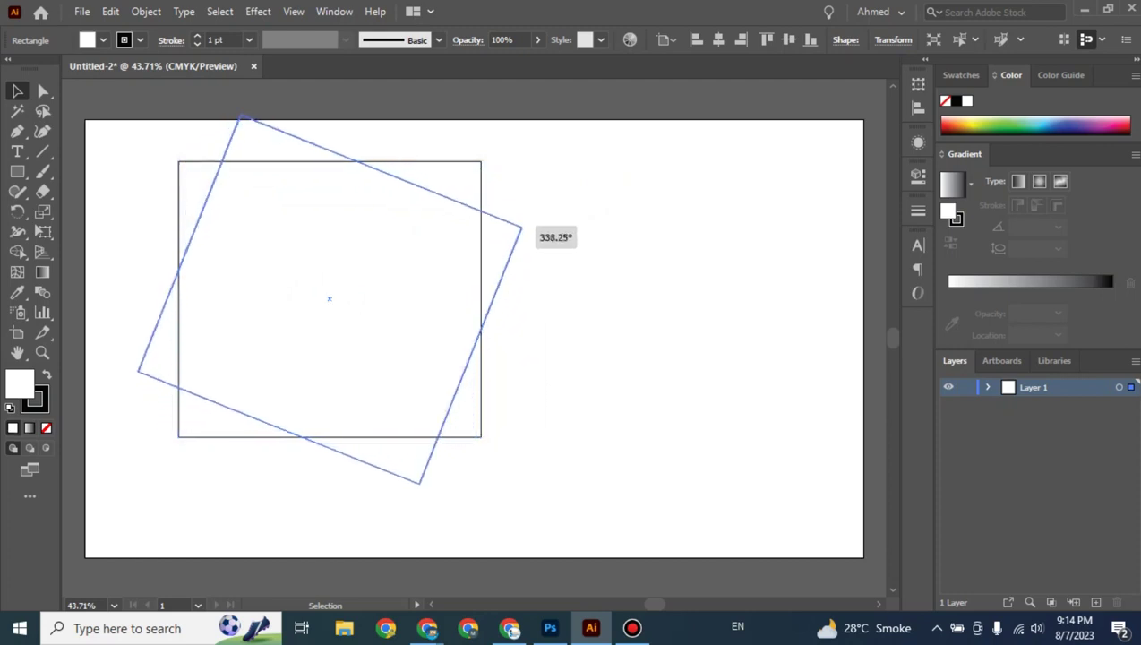
left_click_drag(518, 213, 528, 245)
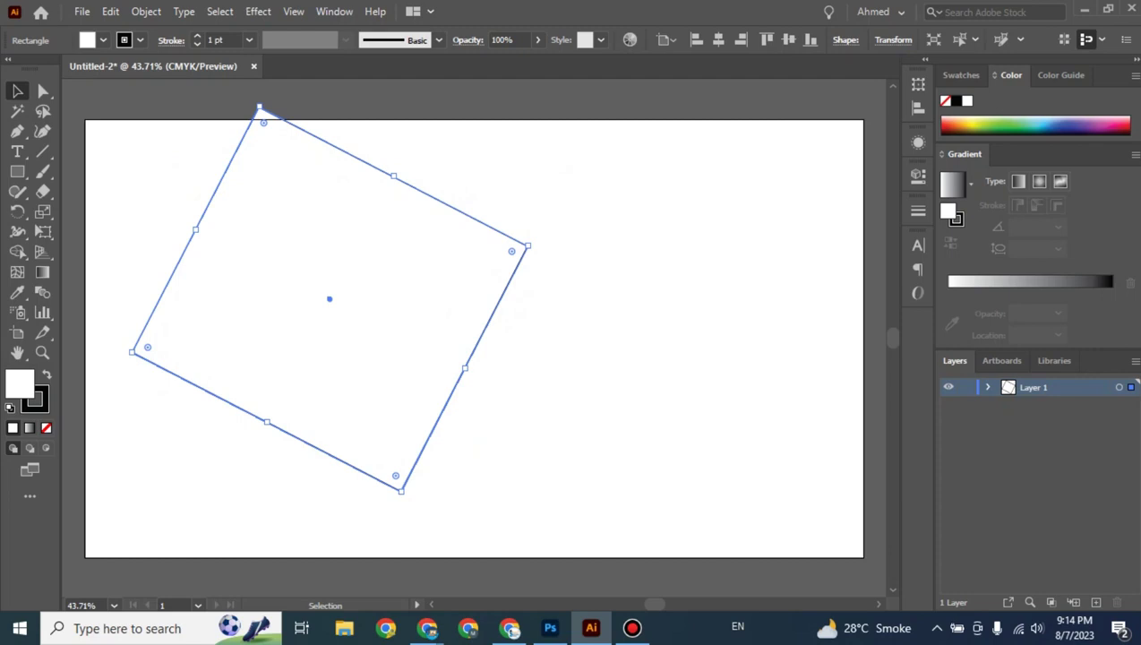
left_click_drag(529, 245, 534, 321)
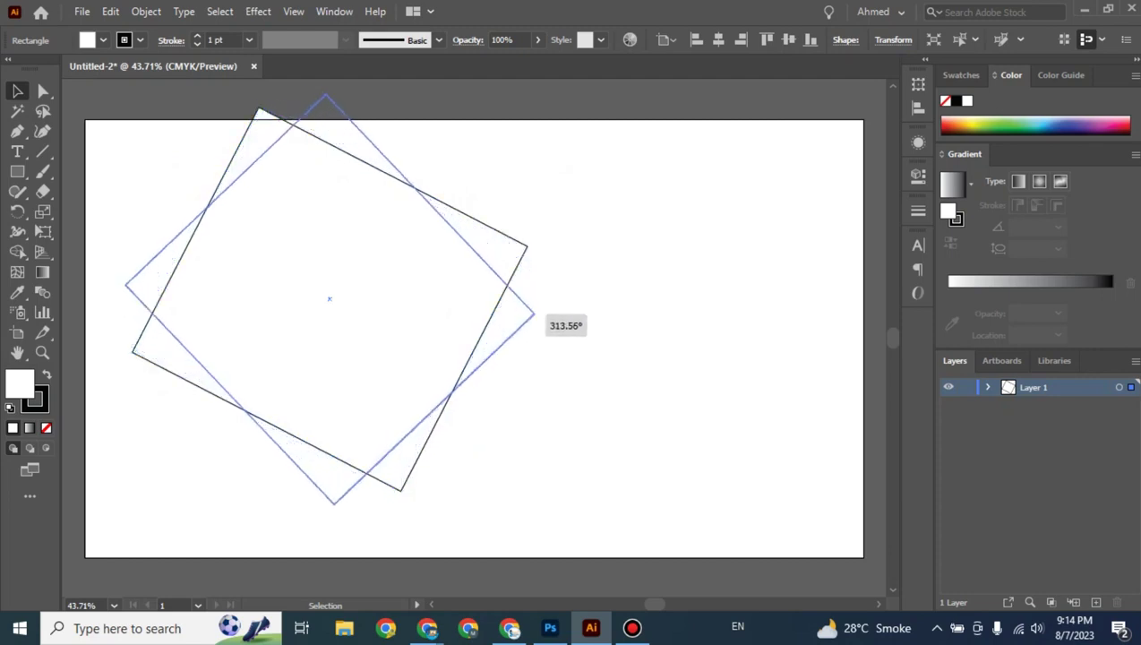
mouse_move(534, 320)
left_mouse_down()
mouse_move(534, 286)
mouse_move(529, 363)
left_mouse_up()
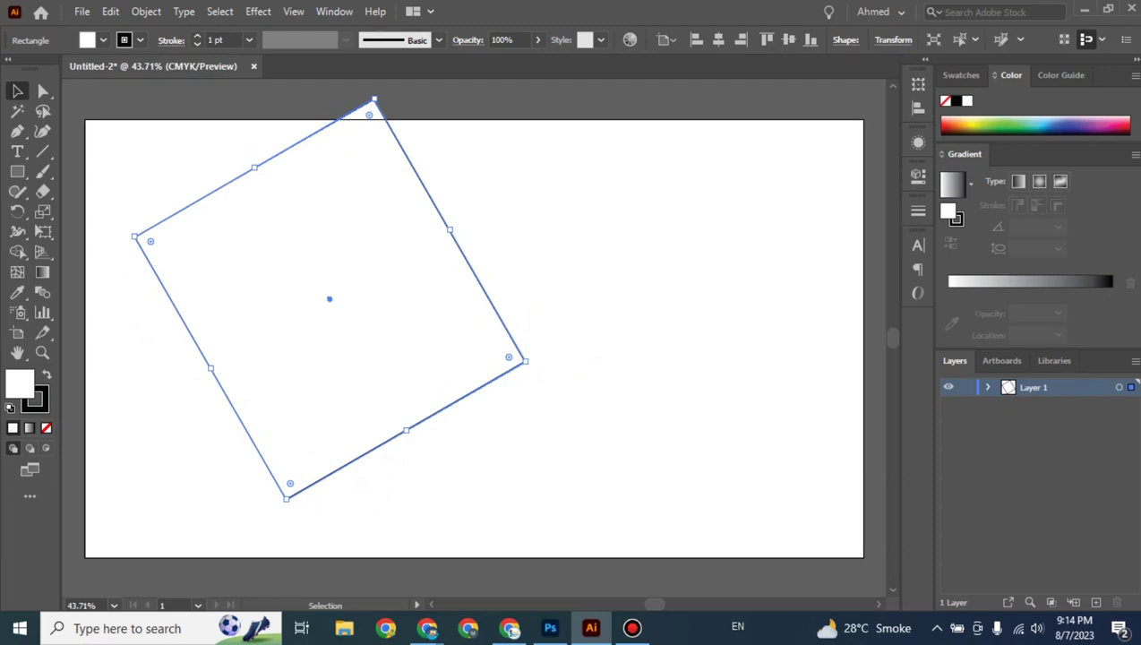
key("ctrl+z")
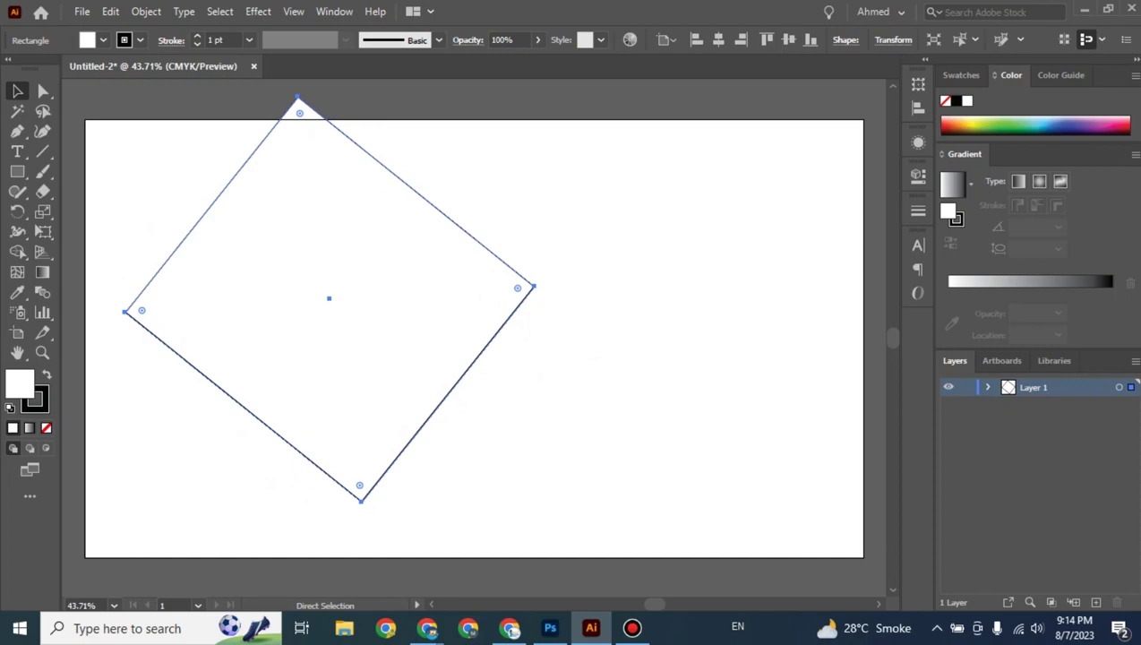
key("ctrl+z")
key("ctrl+z")
key("ctrl+z")
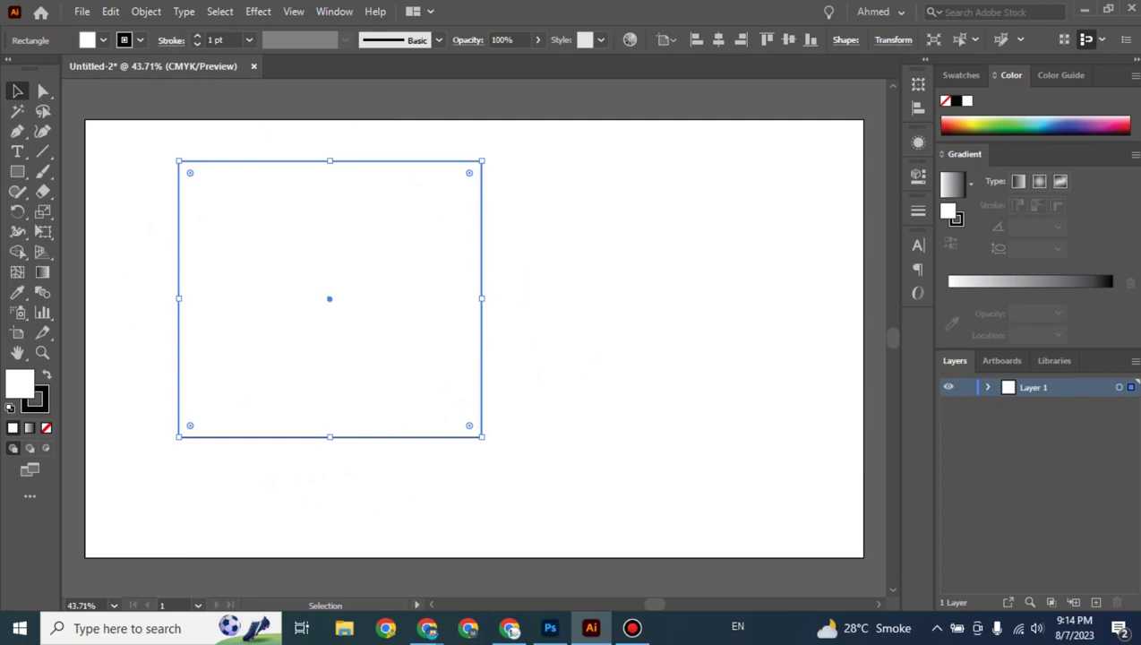
Shrink the rectangle from its top-right corner and move it toward the artboard centre.
left_click_drag(481, 161, 339, 289)
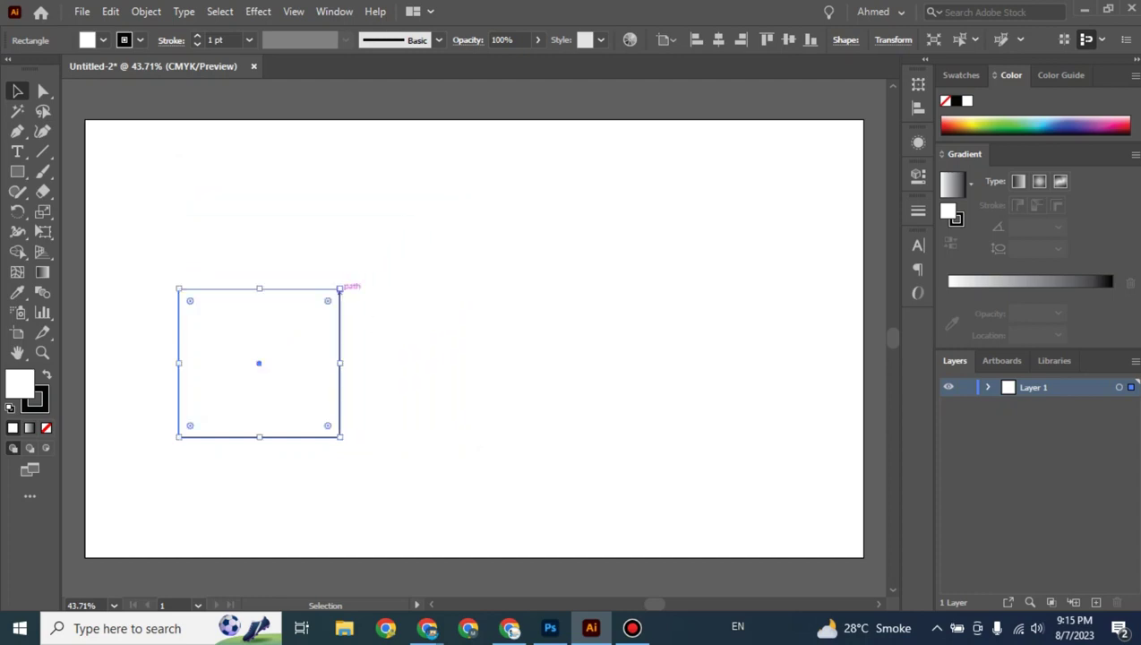
mouse_move(259, 363)
left_mouse_down()
mouse_move(385, 289)
mouse_move(459, 306)
left_mouse_up()
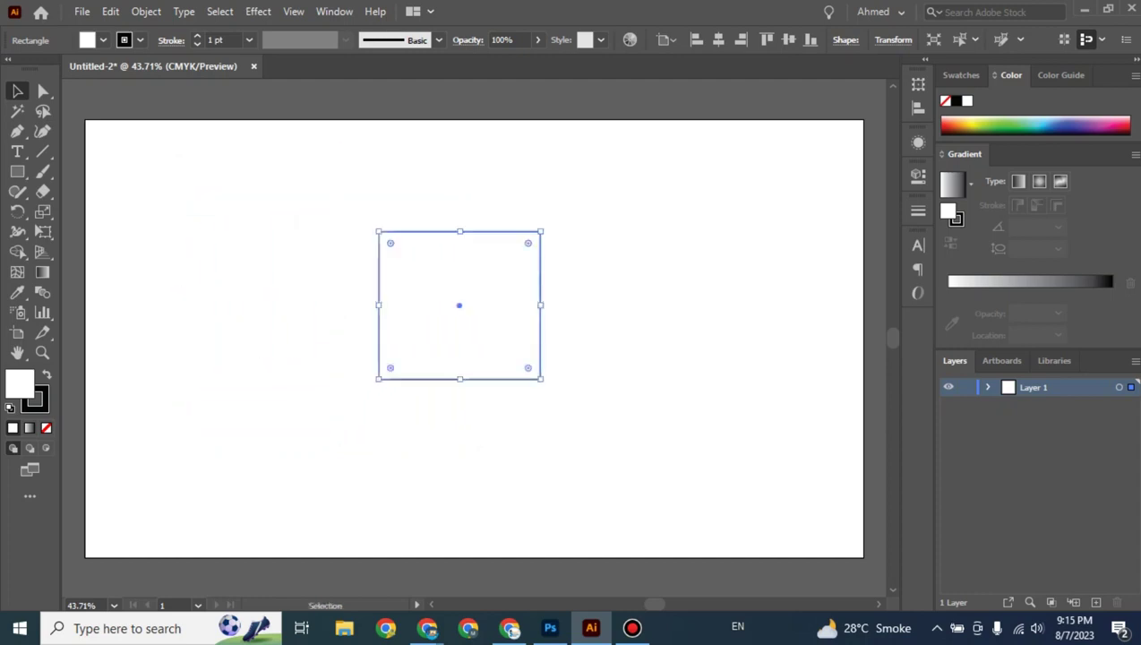
left_click(42, 90)
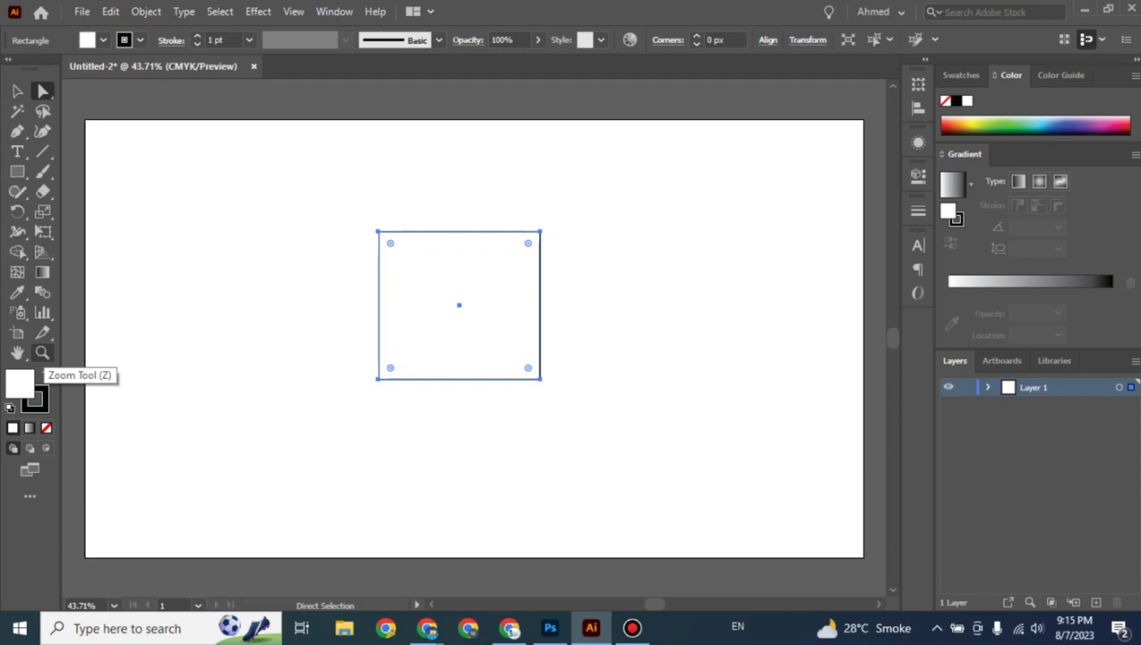
left_click(41, 354)
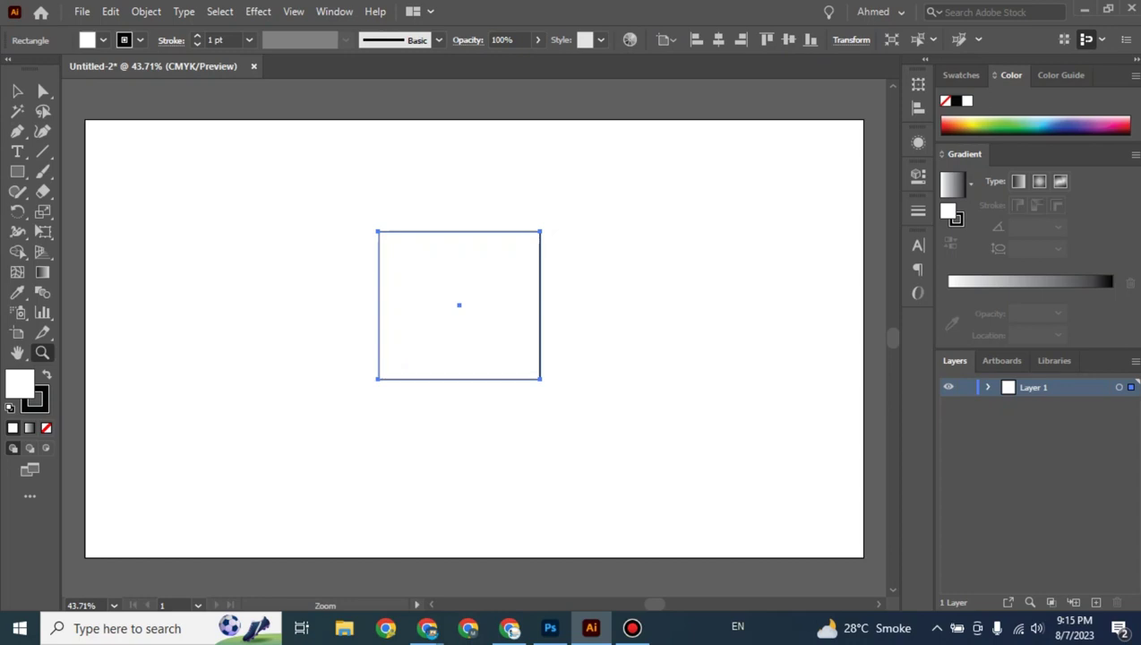
key("ctrl+plus")
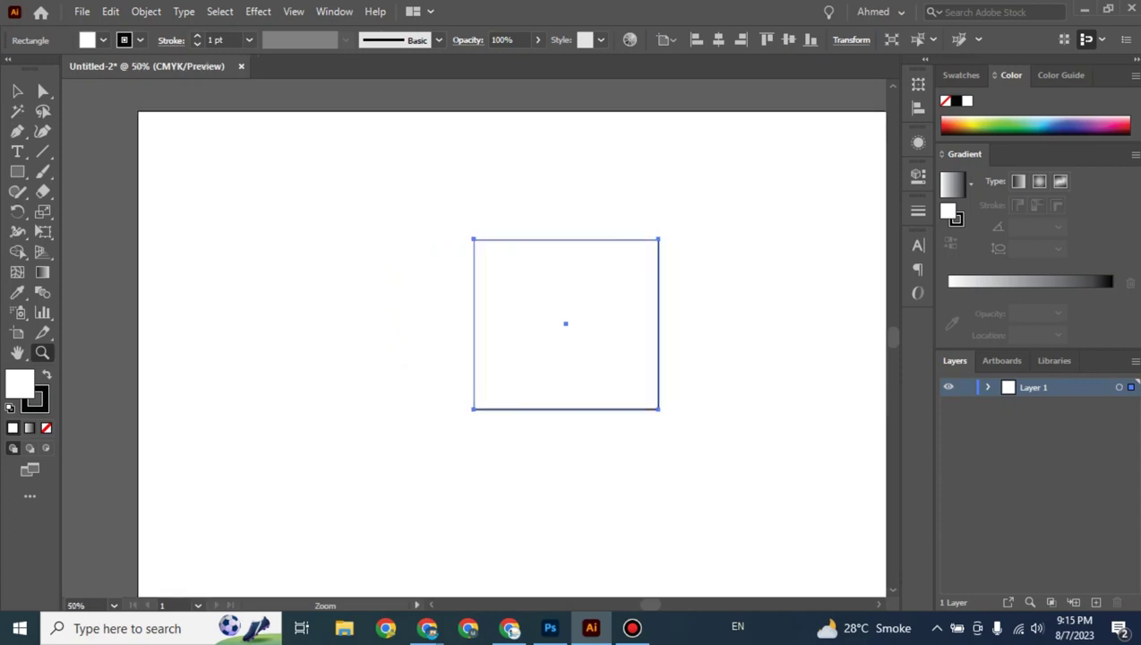
key("ctrl+plus")
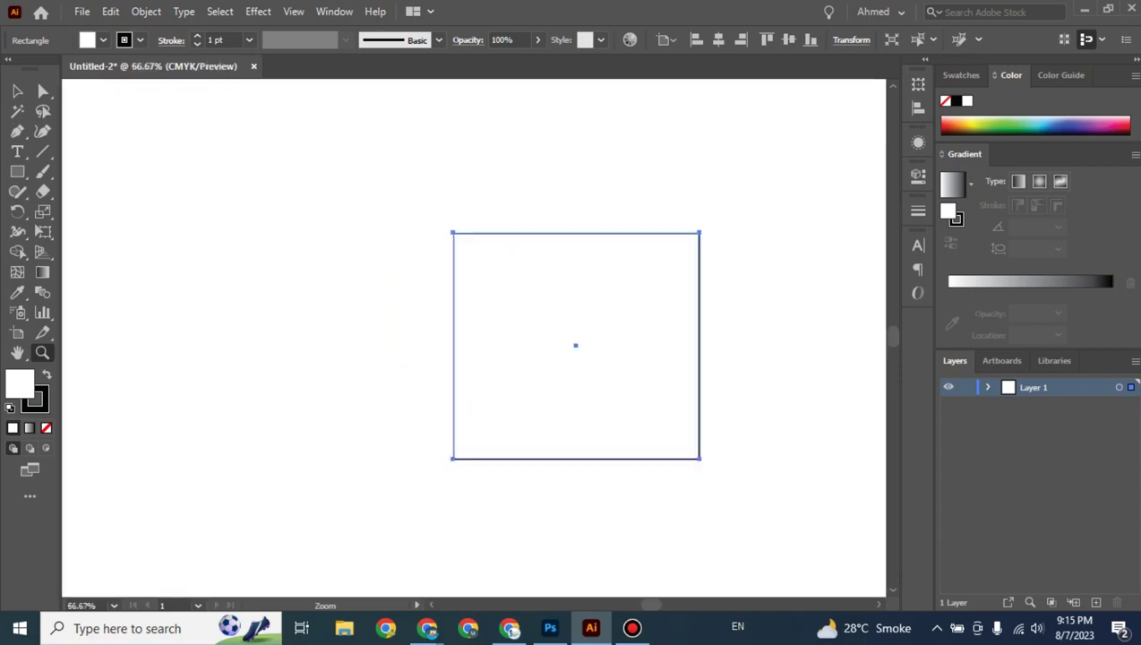
key("ctrl+plus")
key("ctrl+plus")
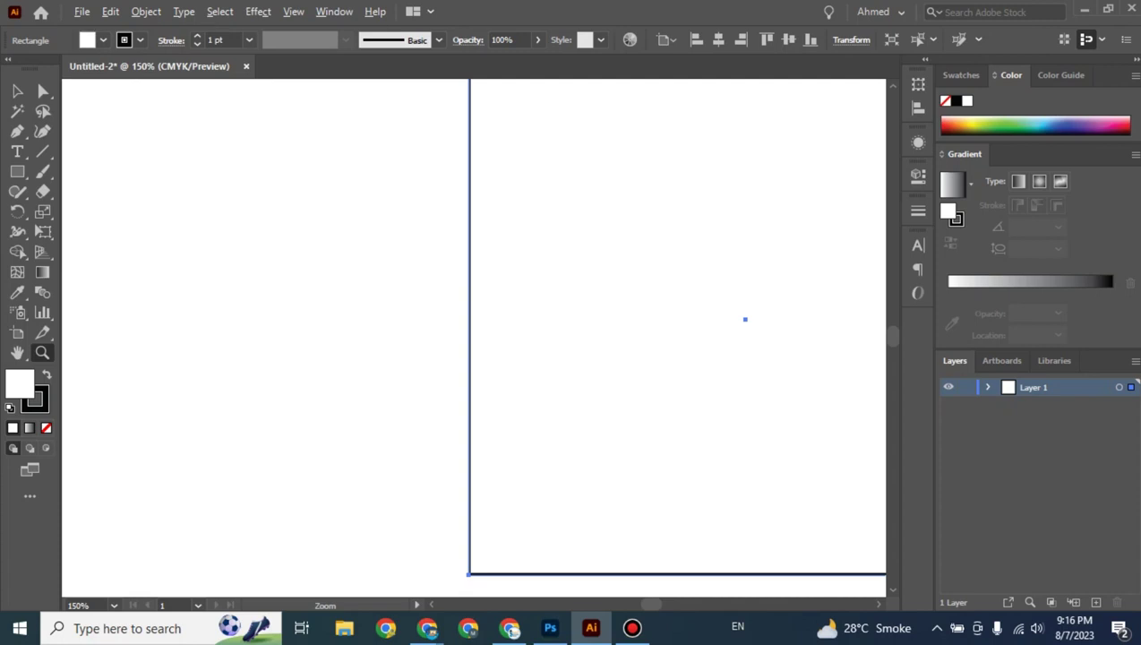
key("ctrl+minus")
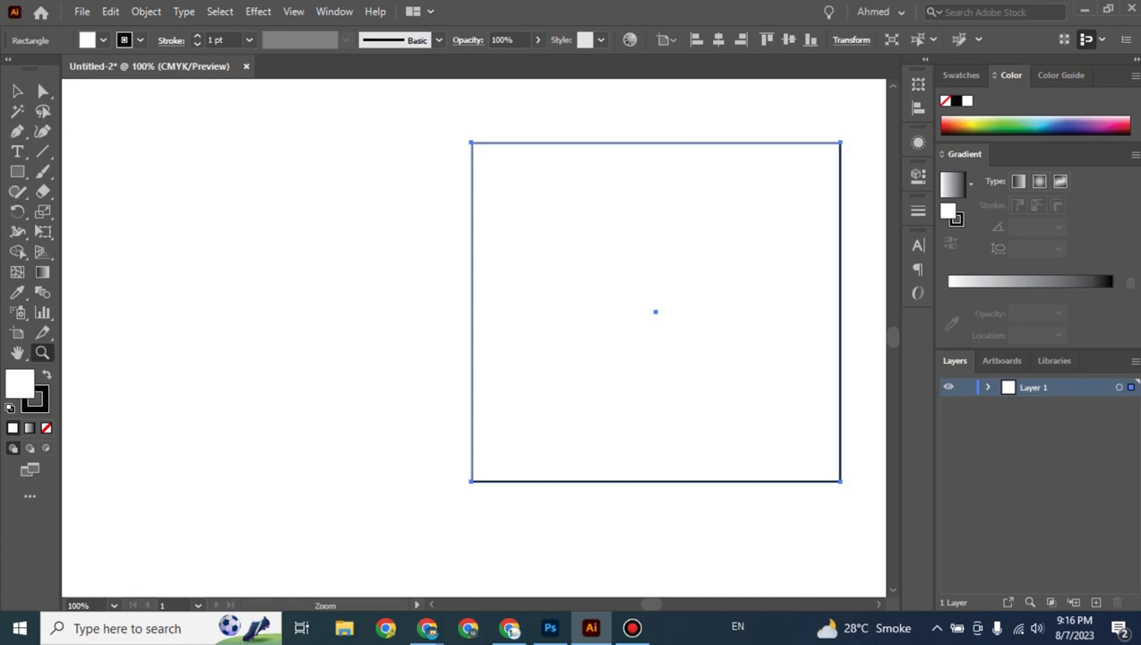
key("ctrl+minus")
key("ctrl+minus")
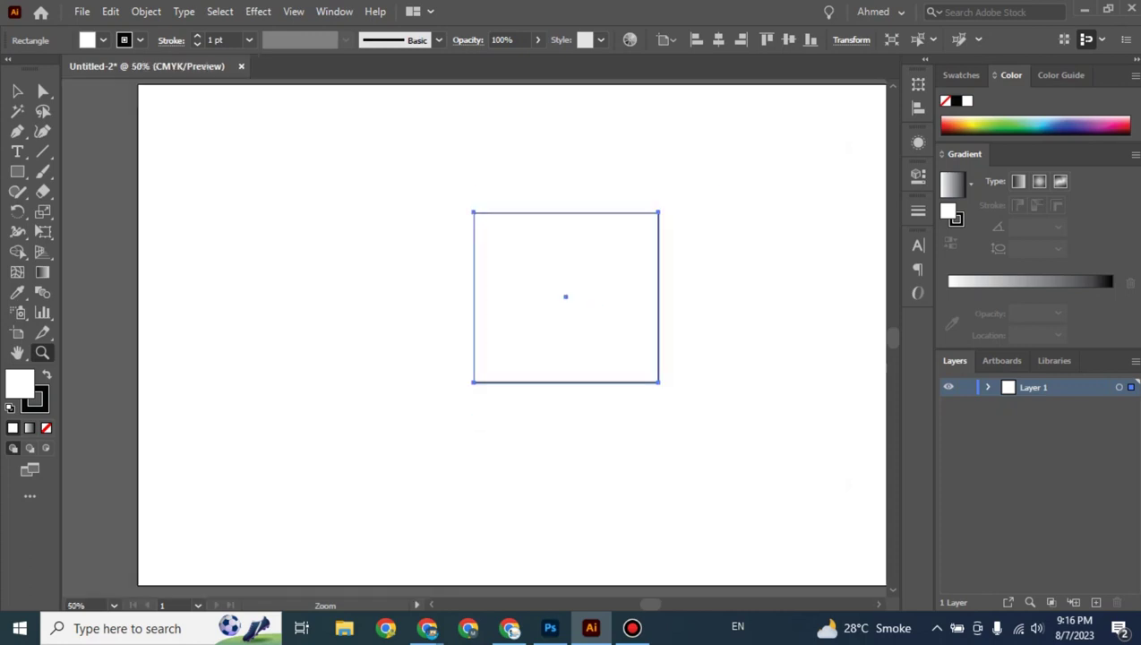
key("ctrl+minus")
key("ctrl+minus")
key("ctrl+minus")
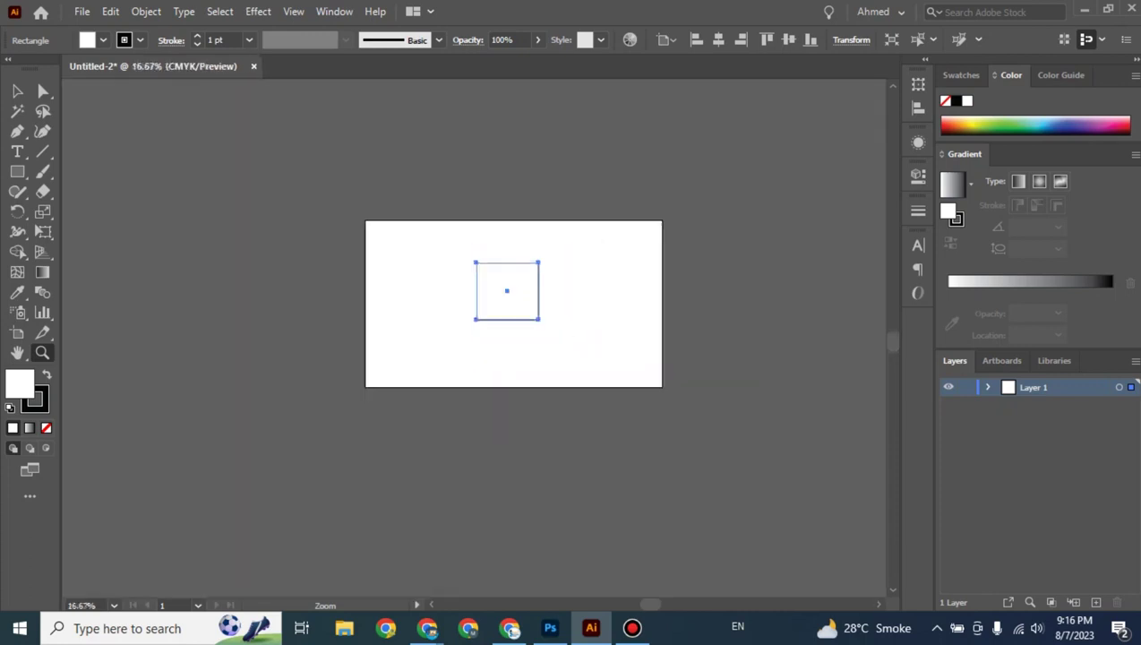
key("ctrl+minus")
key("ctrl+minus")
key("ctrl+minus")
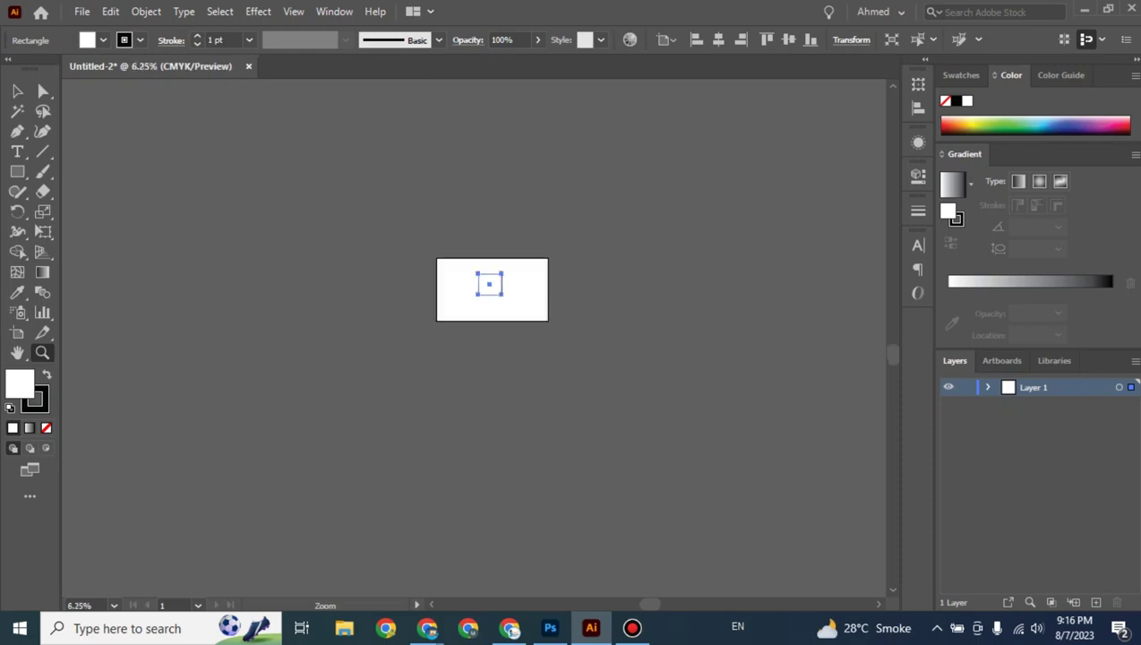
key("ctrl+minus")
key("ctrl+minus")
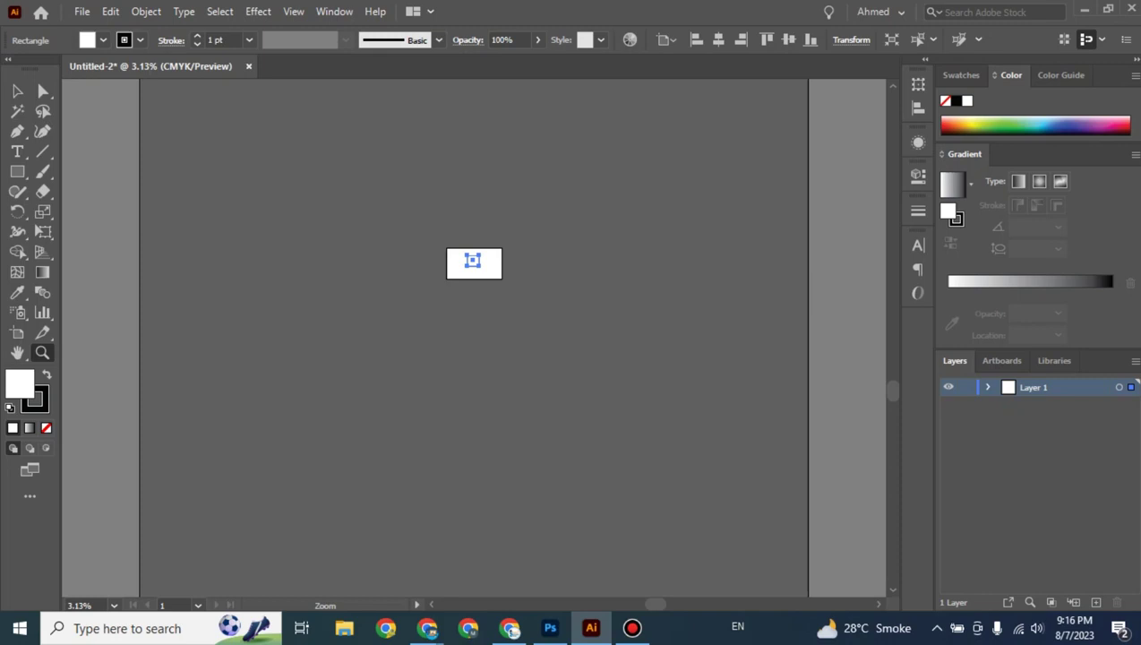
key("ctrl+plus")
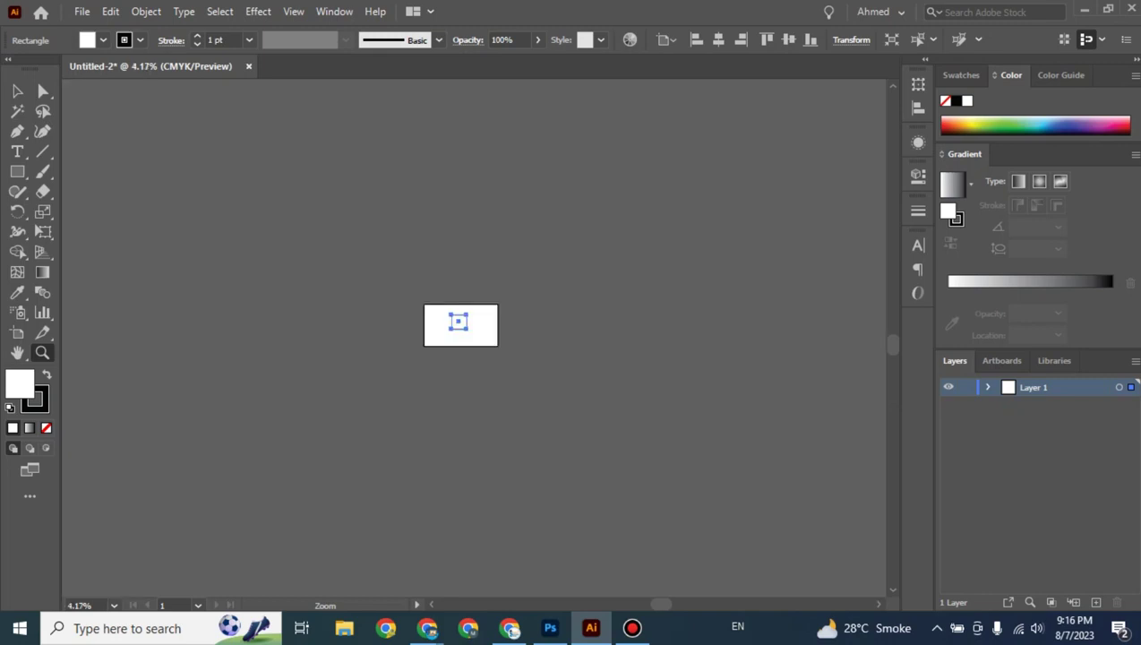
key("ctrl+plus")
key("ctrl+plus")
key("ctrl+plus")
key("ctrl+plus")
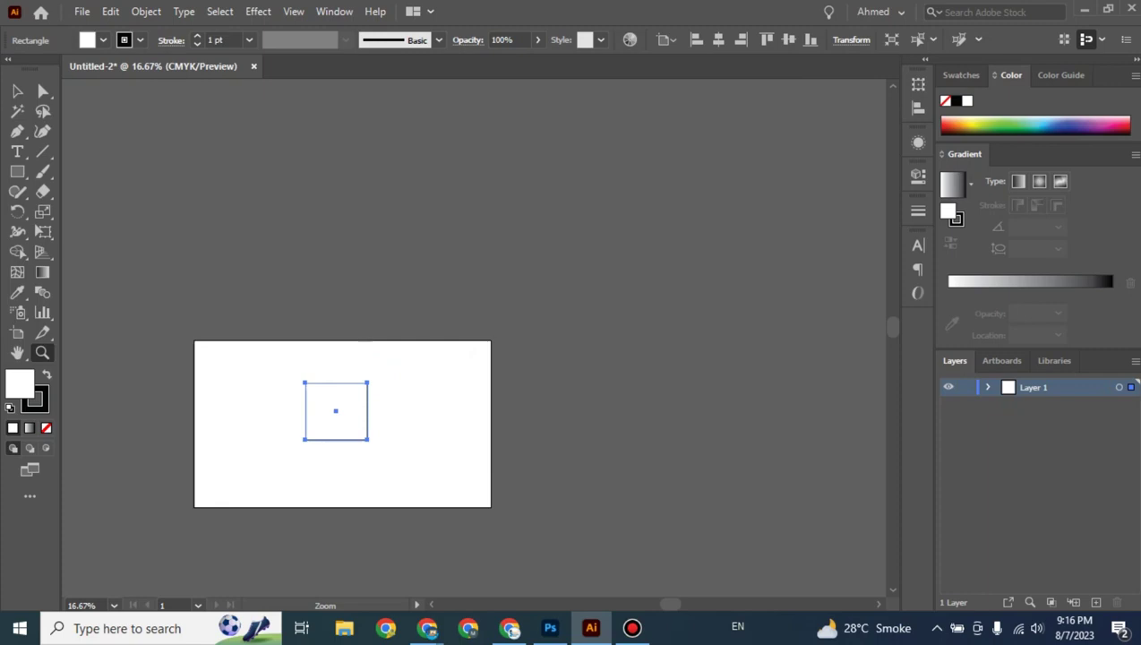
key("ctrl+plus")
key("ctrl+plus")
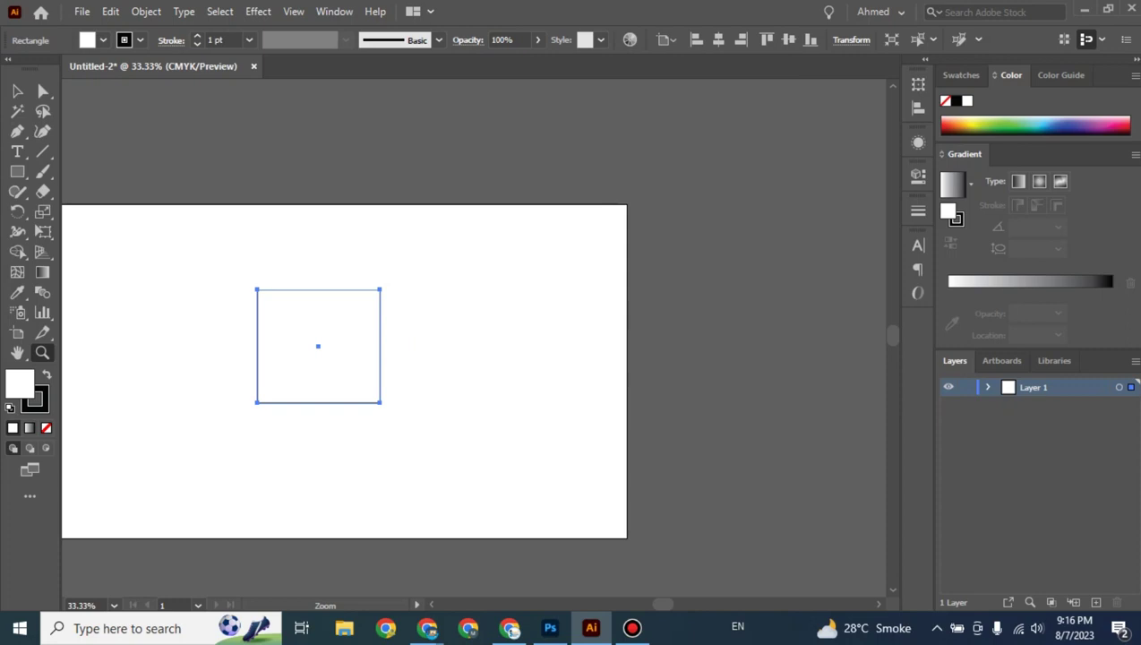
Show Artboard 1 in the Artboards panel and fit the whole artboard in the window.
scroll(475, 340, "up", 2)
scroll(474, 340, "up", 2)
scroll(474, 340, "up", 4)
scroll(474, 340, "up", 2)
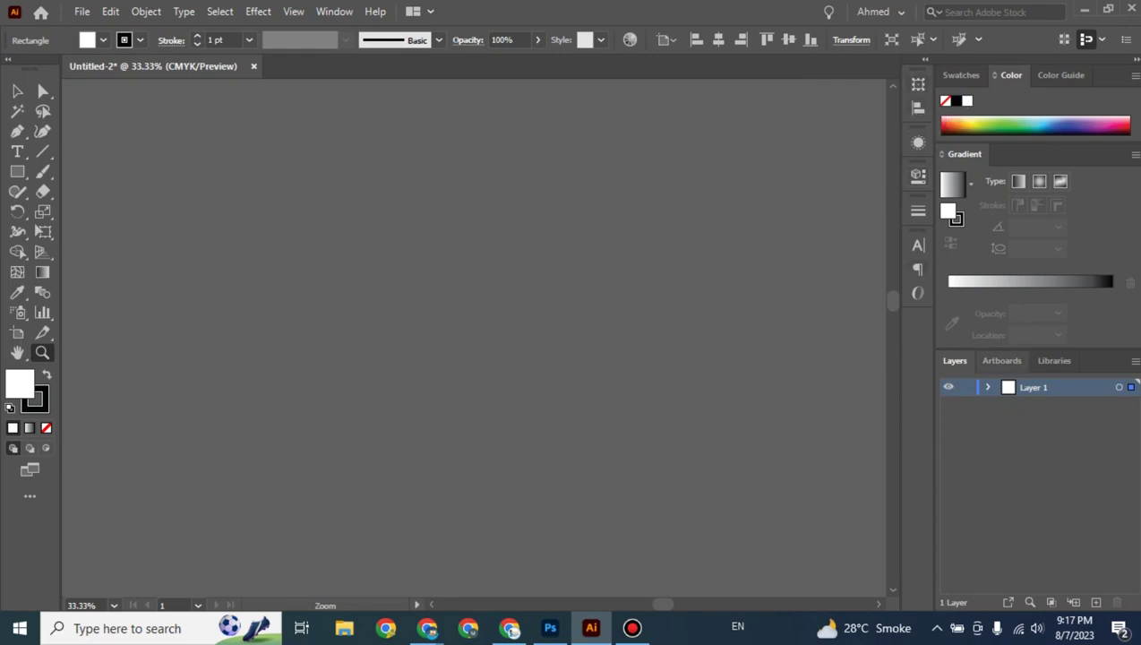
left_click(1001, 360)
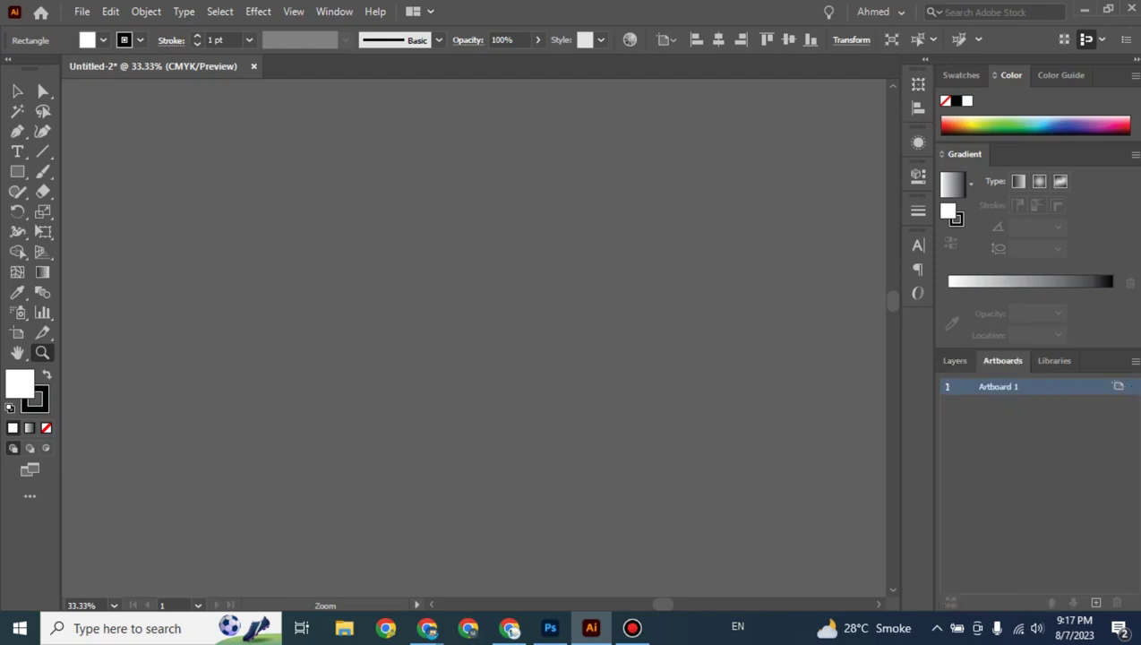
key("ctrl+0")
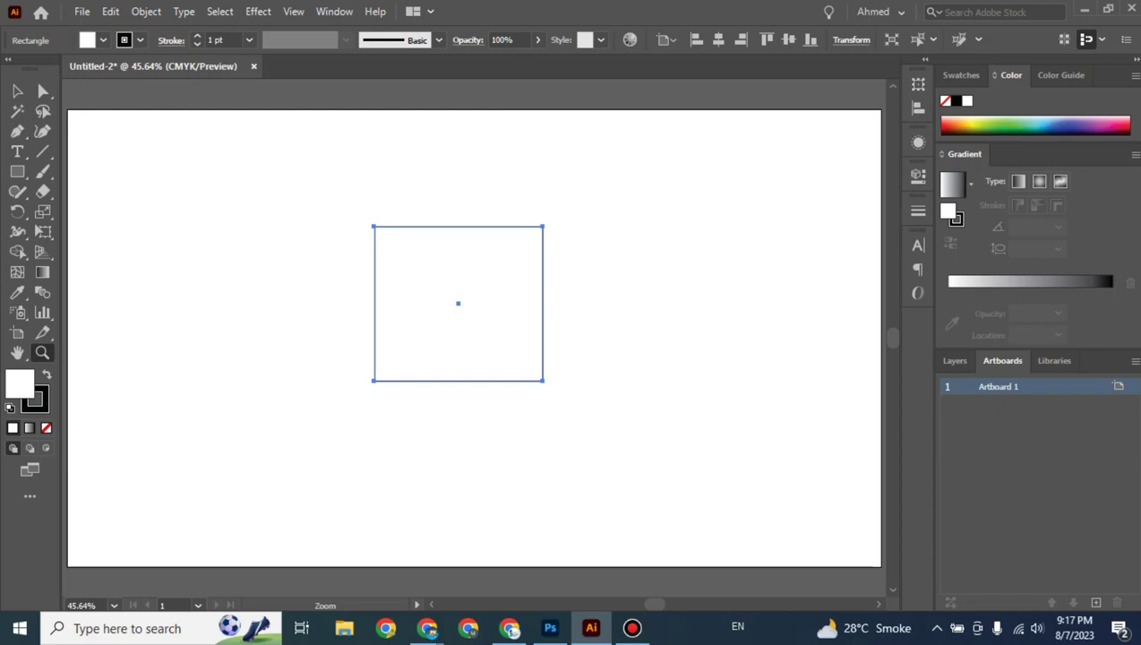
Pan the artboard away and back to centre, then switch to the Google Meet call.
key("space")
mouse_move(458, 303)
left_mouse_down()
mouse_move(382, 428)
mouse_move(212, 253)
mouse_move(497, 299)
mouse_move(429, 420)
mouse_move(362, 284)
mouse_move(540, 318)
mouse_move(417, 354)
mouse_move(439, 317)
mouse_move(456, 314)
mouse_move(481, 353)
mouse_move(357, 517)
mouse_move(236, 216)
mouse_move(379, 455)
mouse_move(166, 492)
left_mouse_up()
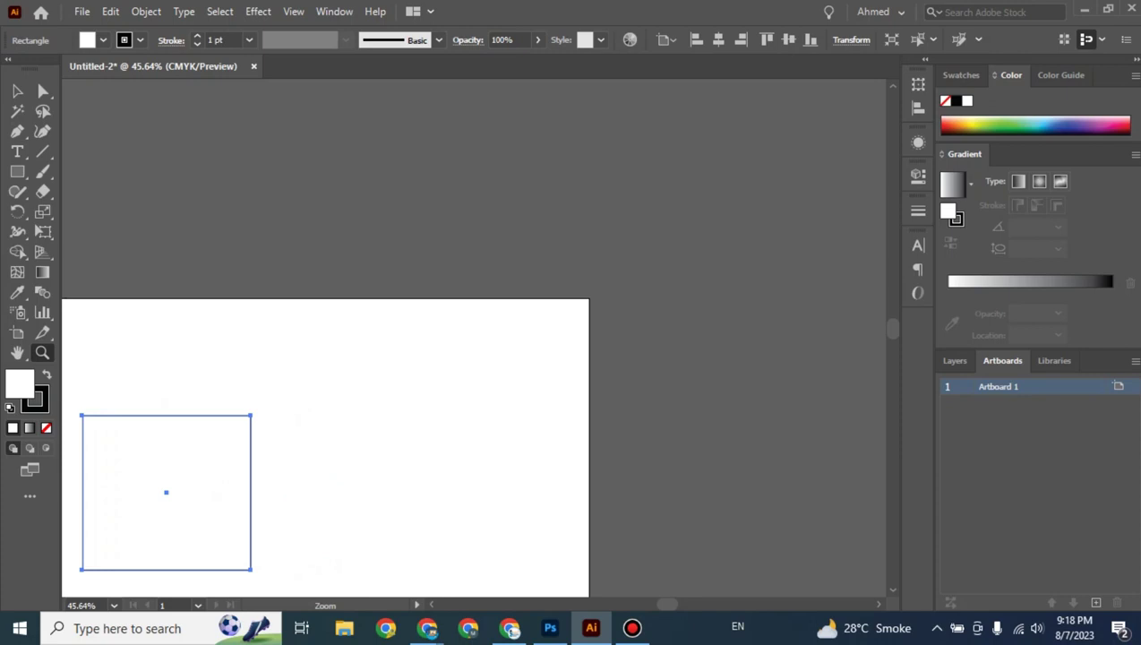
key("space")
mouse_move(166, 492)
left_mouse_down()
mouse_move(193, 473)
mouse_move(211, 395)
mouse_move(465, 298)
mouse_move(305, 361)
mouse_move(428, 308)
mouse_move(457, 307)
left_mouse_up()
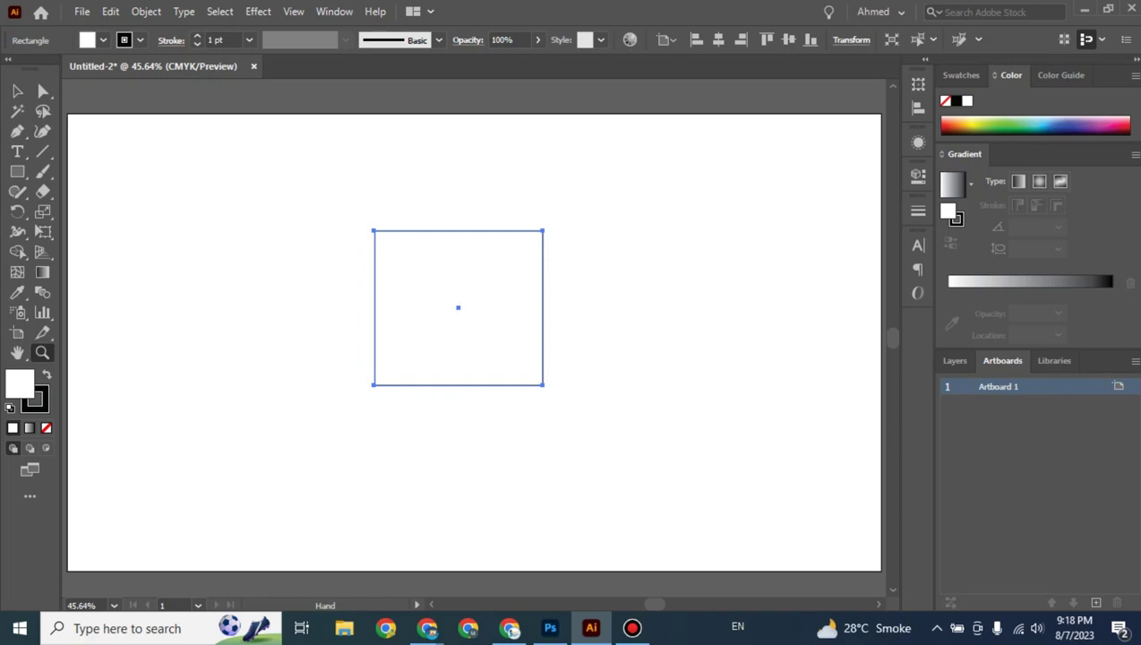
key("space")
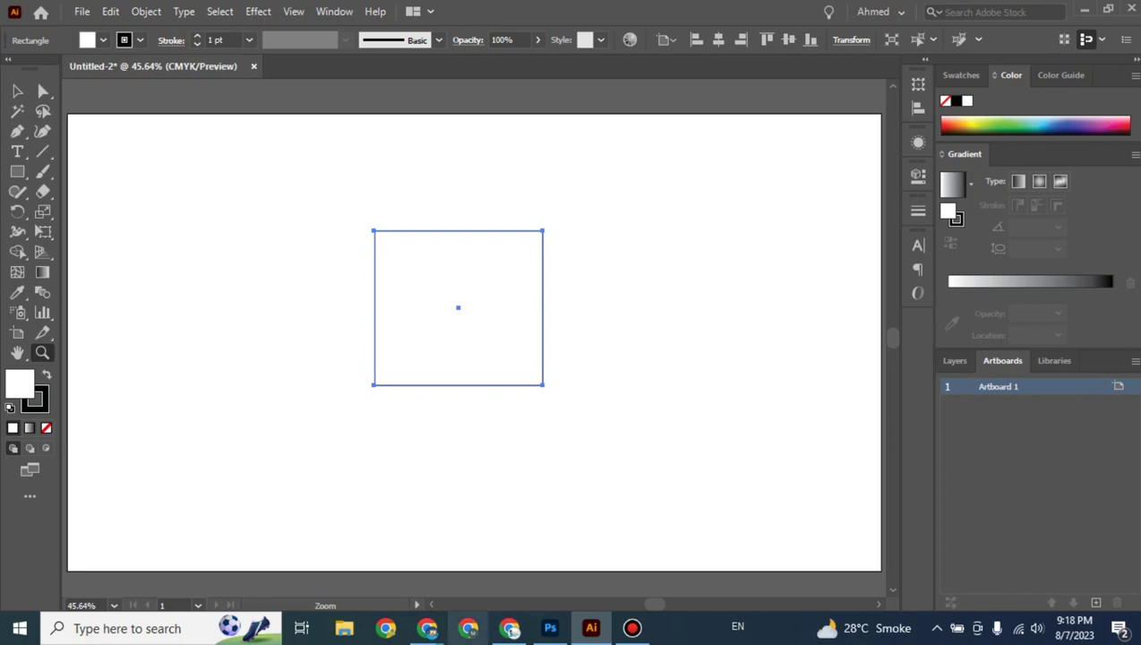
left_click(326, 551)
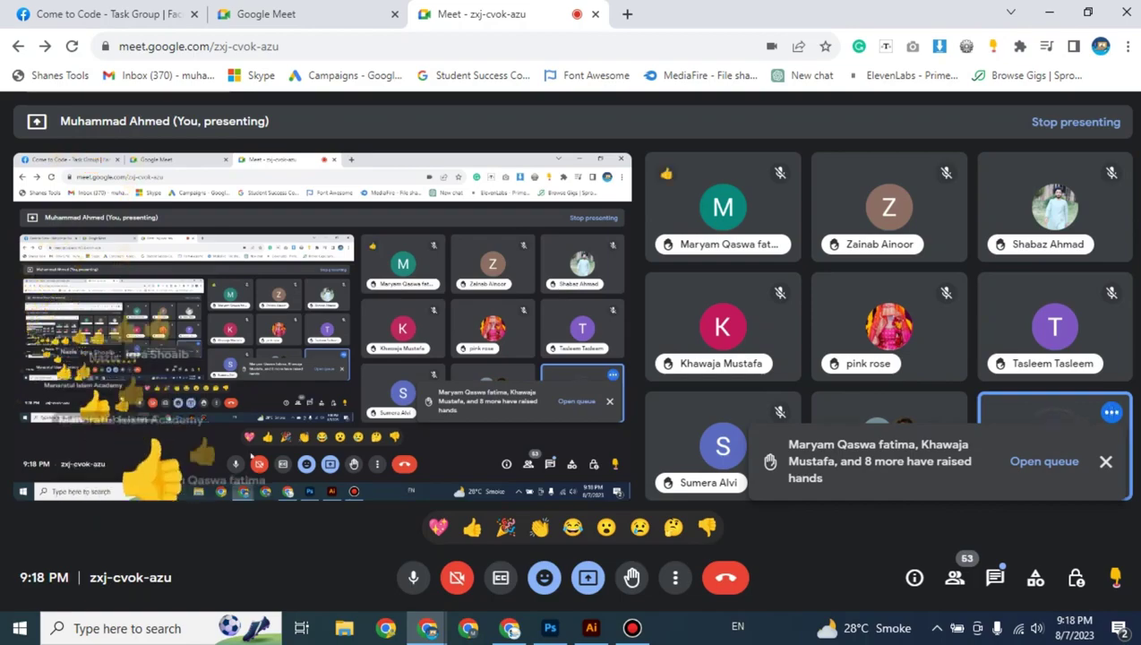
Switch from the Google Meet call back to the Illustrator Untitled-2 document.
key("alt+Tab")
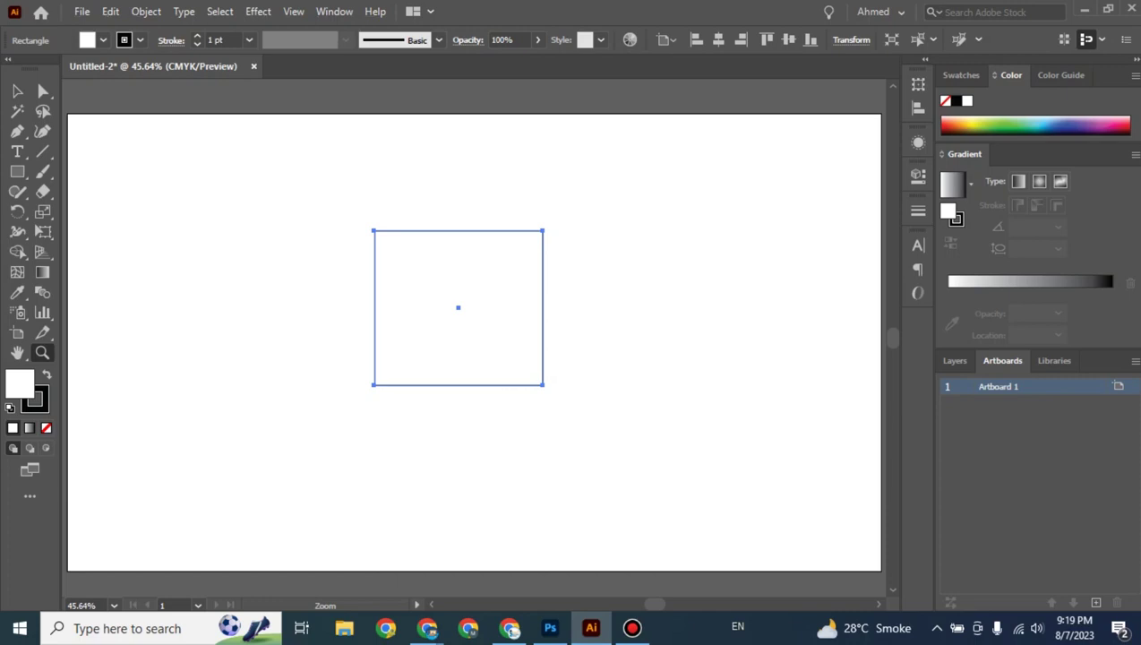
Marquee-select the square, show Layer 1 in the Layers panel, then switch to Direct Selection.
key("v")
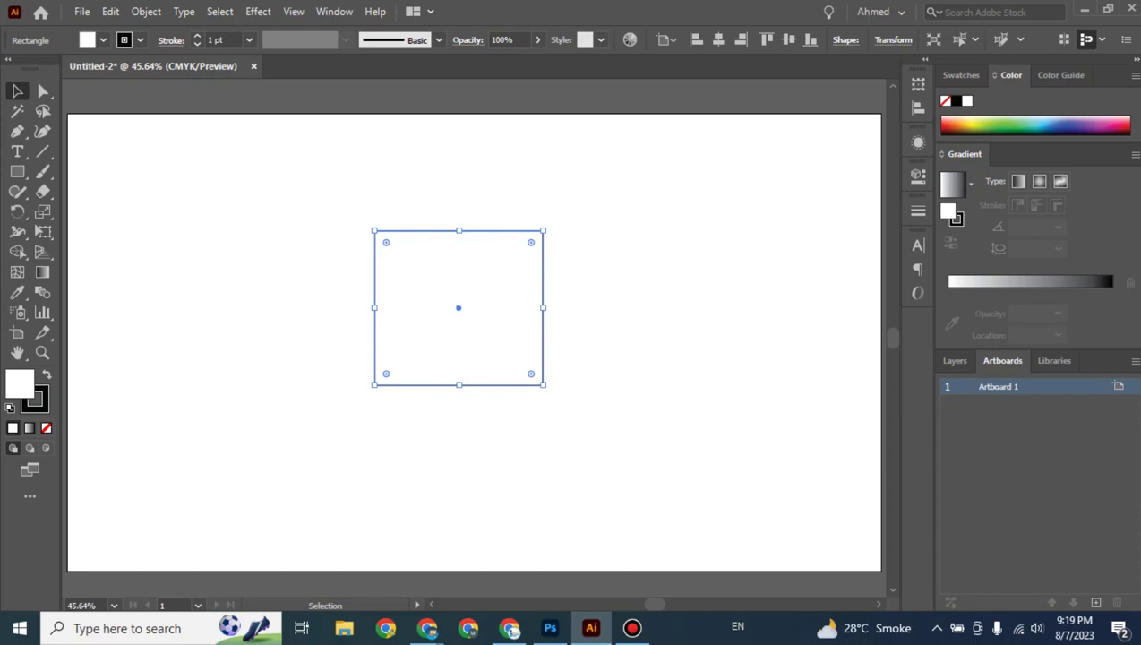
key("ctrl+shift+a")
left_click_drag(317, 204, 597, 471)
left_click(955, 360)
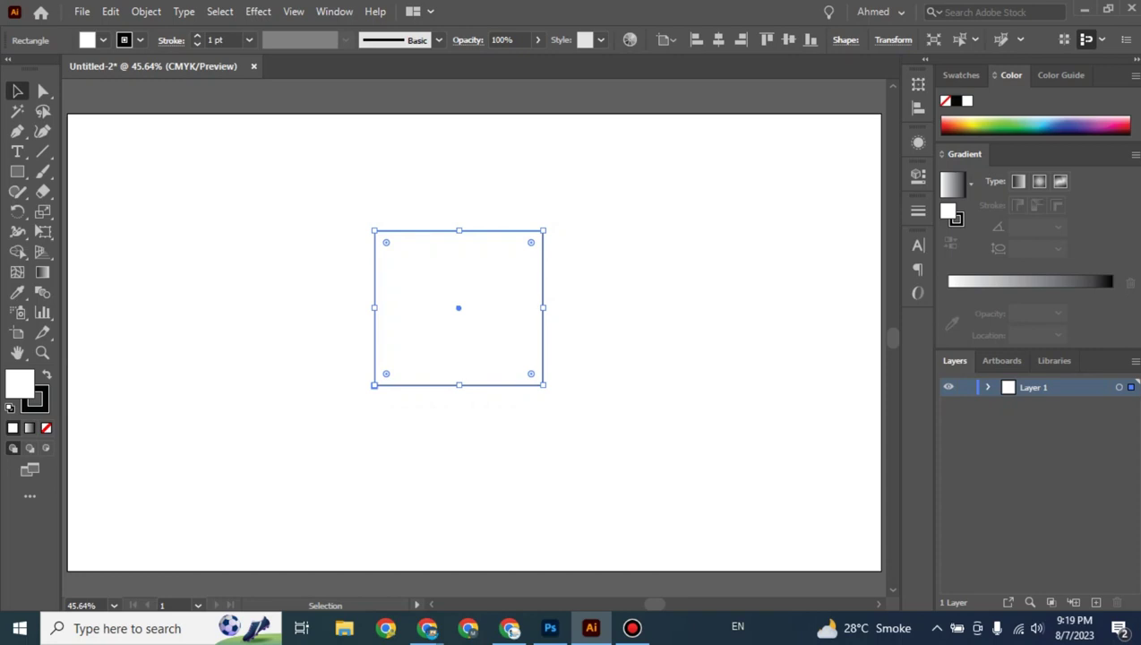
key("ctrl+shift+a")
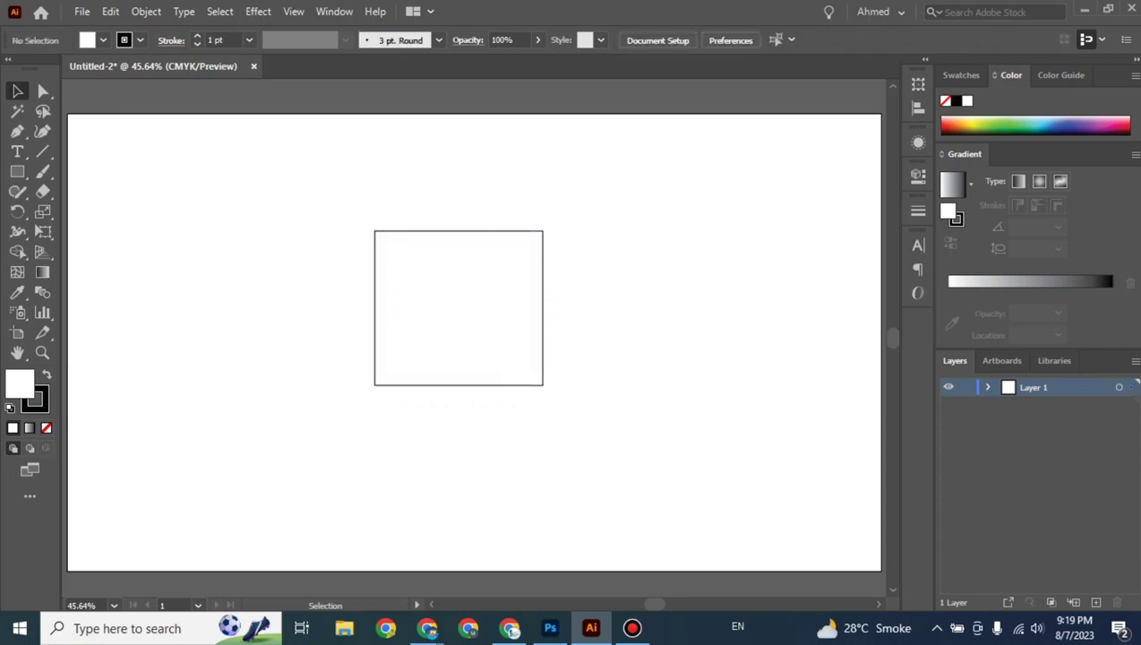
left_click_drag(349, 208, 571, 417)
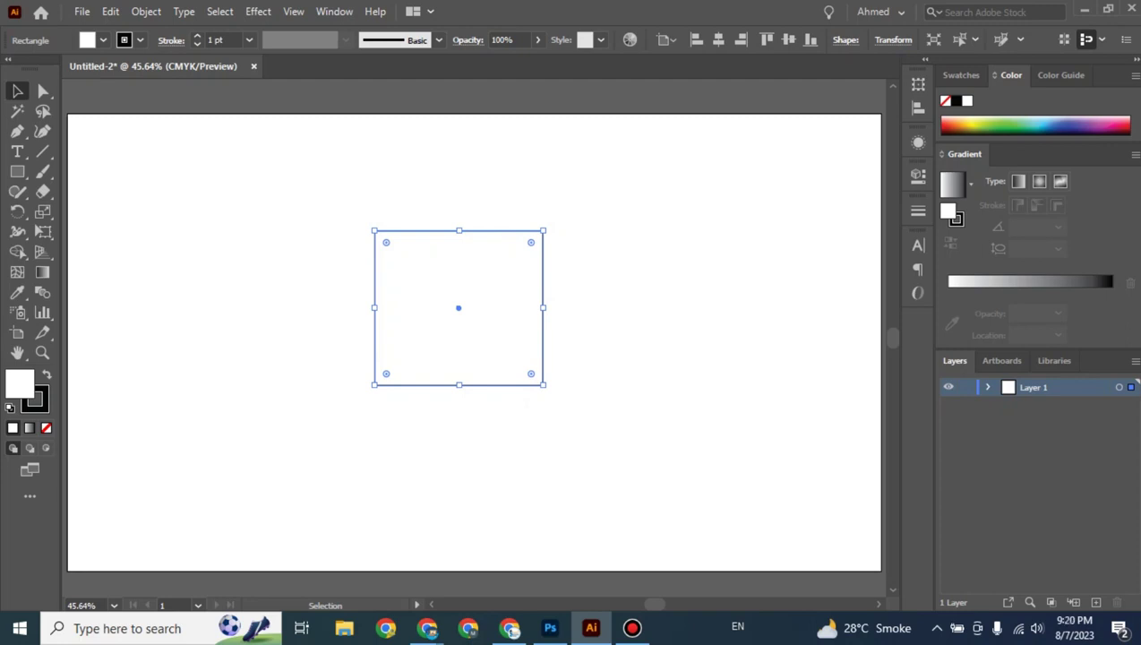
key("a")
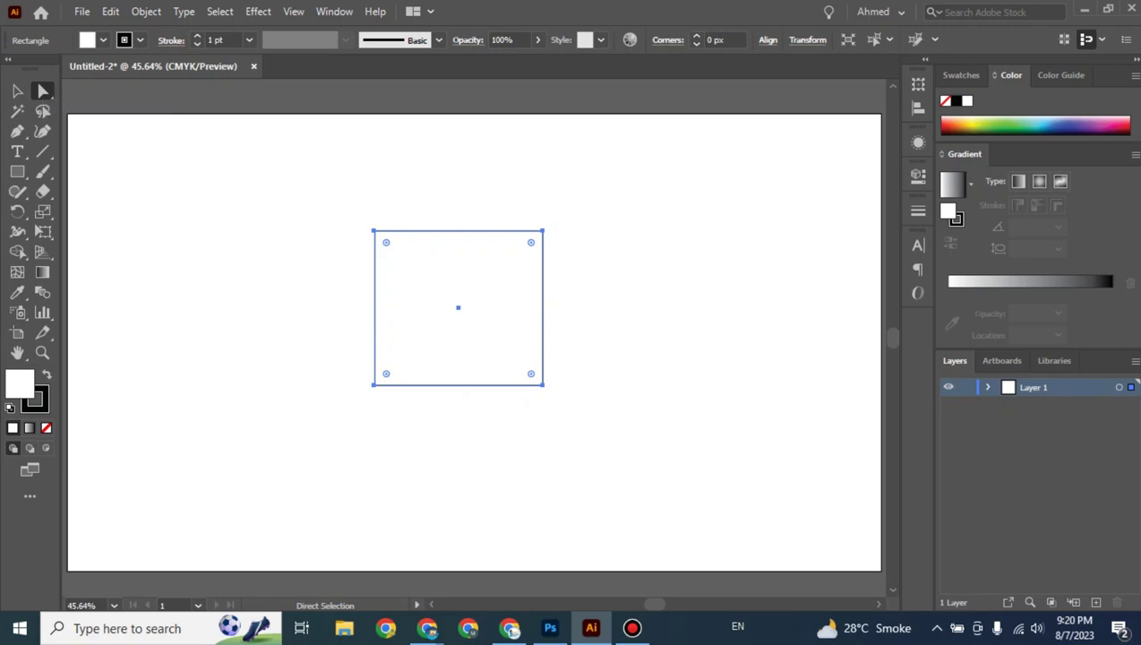
Select all four corner anchors of the square and zoom to 100%.
left_click_drag(349, 213, 560, 405)
left_click(560, 405)
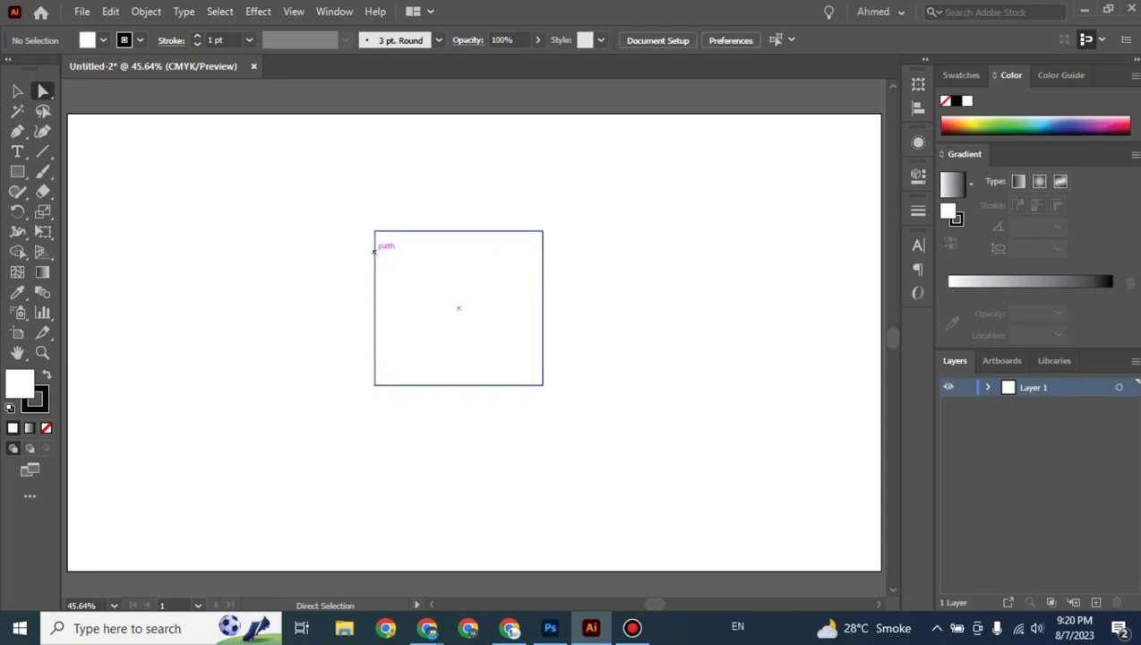
left_click(377, 244)
left_click_drag(326, 207, 586, 465)
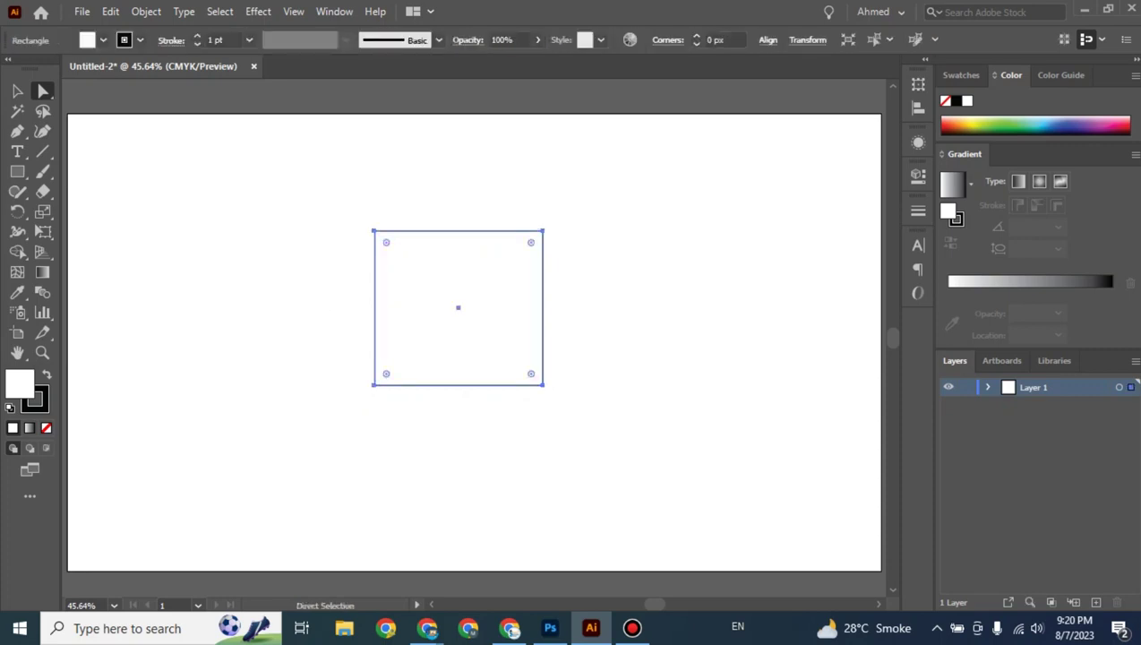
key("ctrl+plus")
key("ctrl+plus")
key("ctrl+plus")
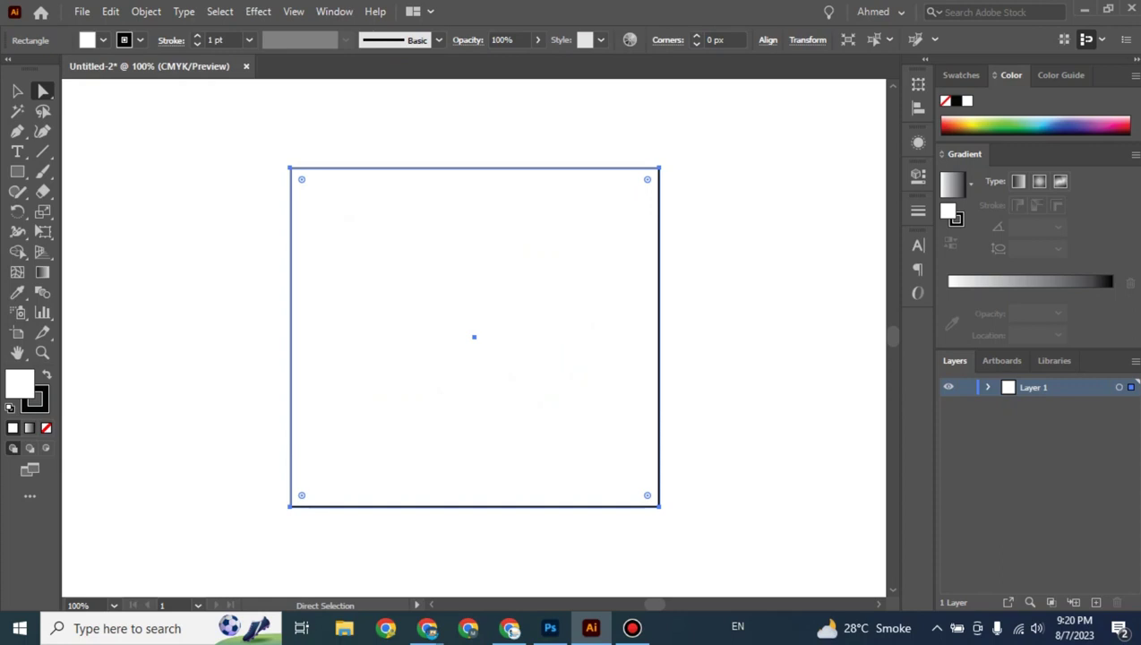
Check the X/Y coordinates of the top-right and top-left corner anchors.
left_click(659, 167)
left_click(660, 168)
left_click(289, 168)
Select the square's anchors and drag the top-left corner inward toward the centre.
left_click(681, 157)
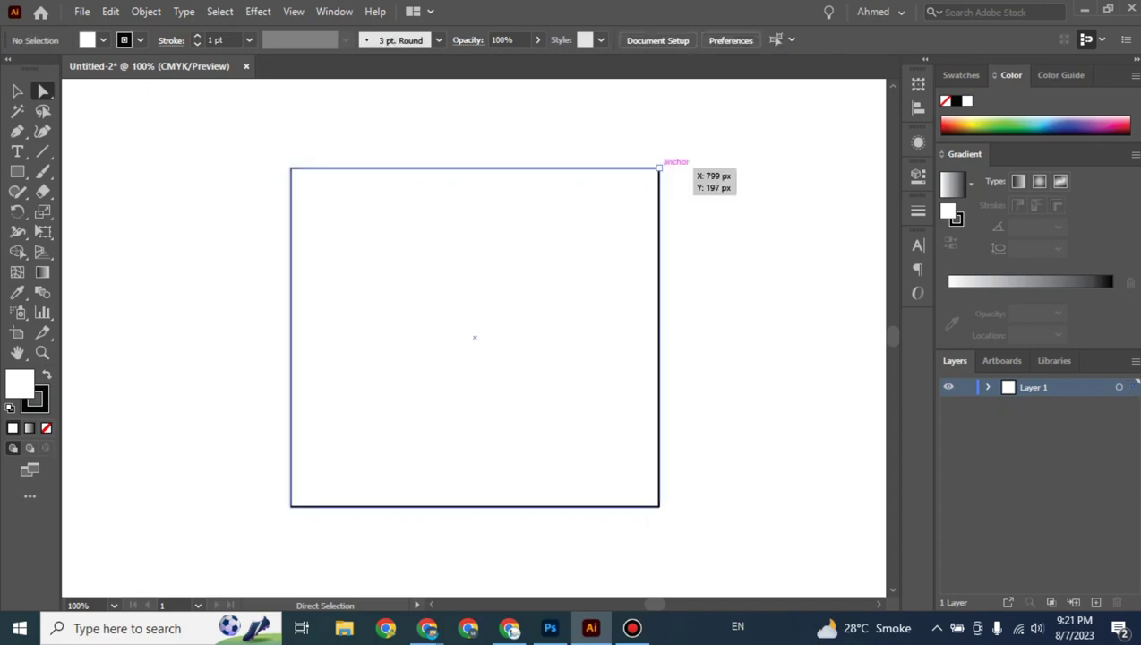
left_click_drag(245, 148, 473, 375)
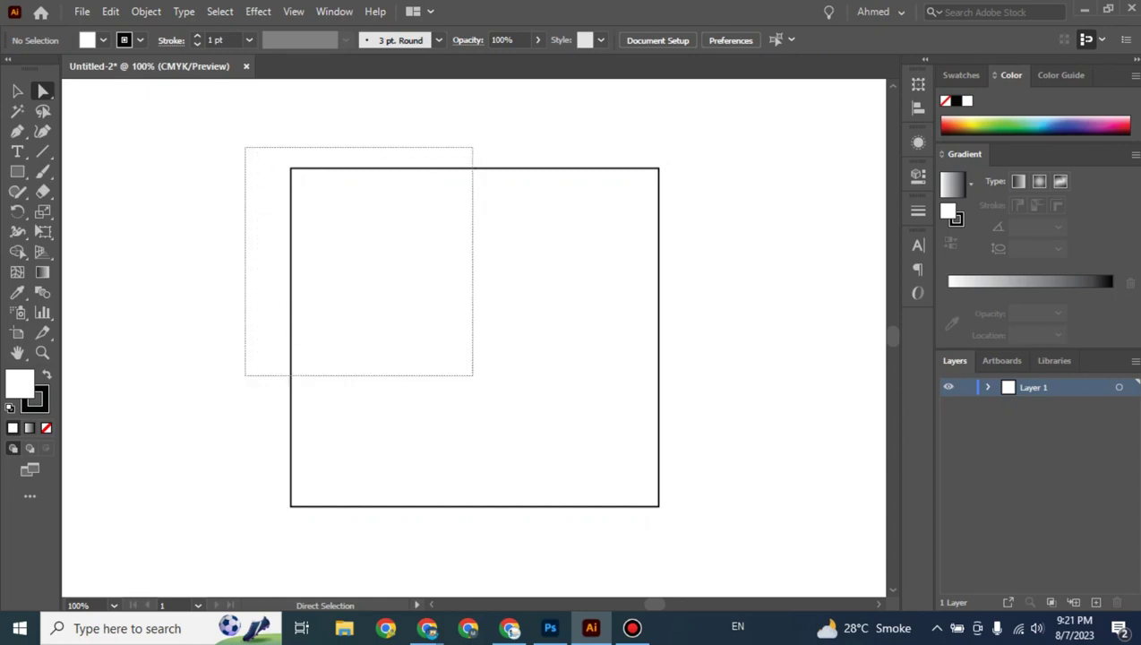
left_click_drag(472, 375, 689, 534)
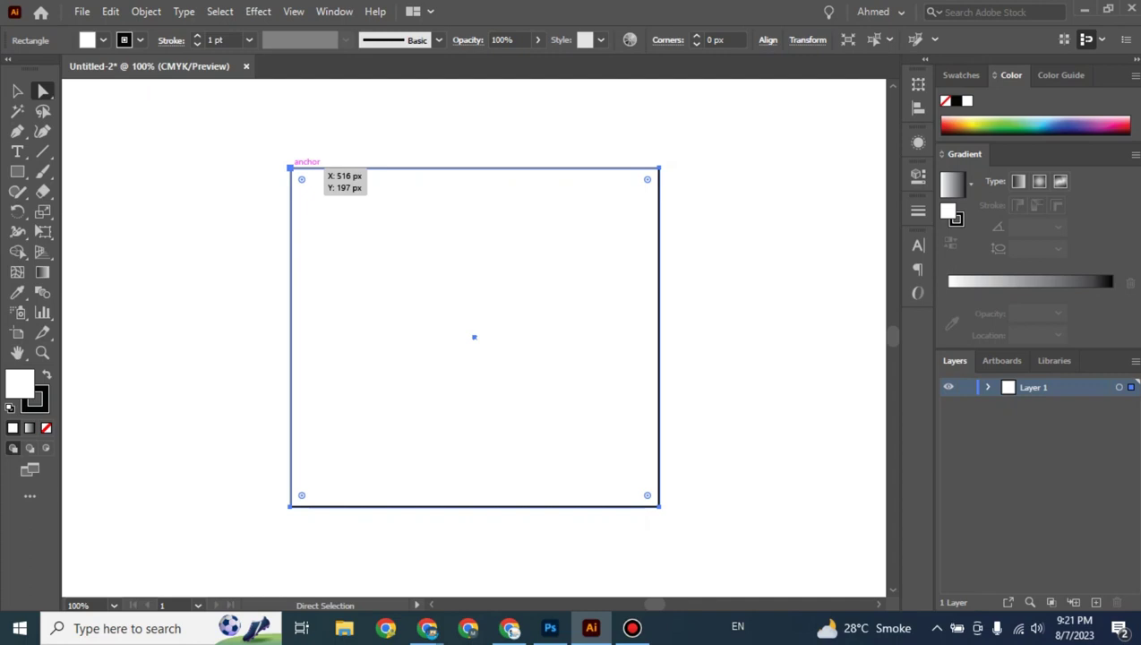
left_click(289, 168)
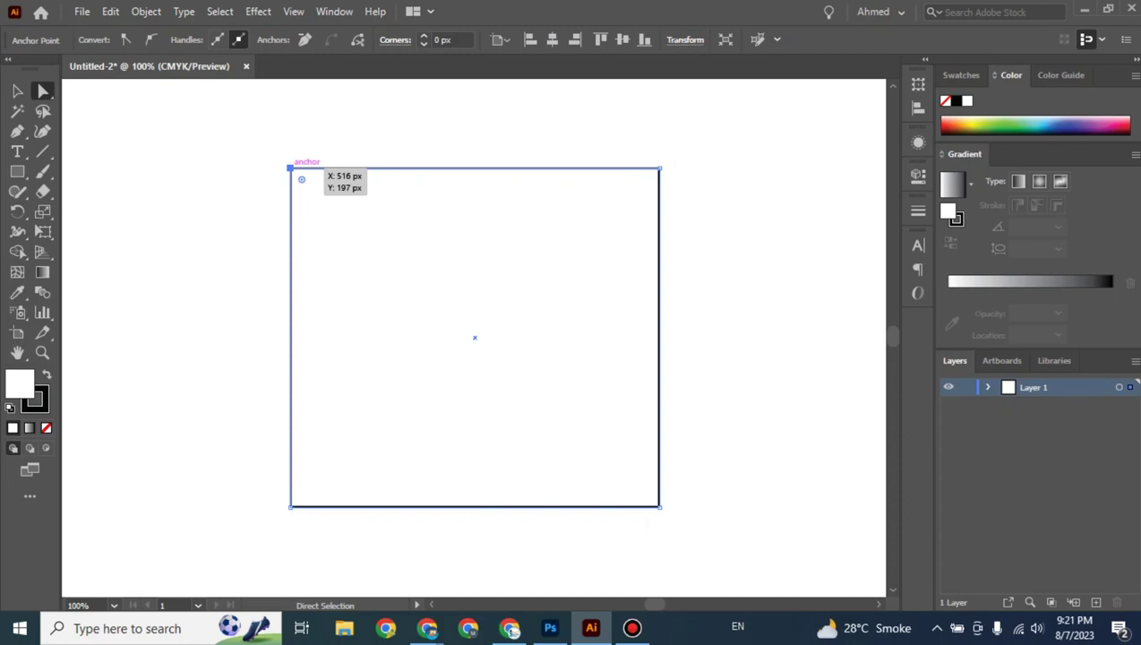
left_click_drag(290, 168, 290, 168)
left_click_drag(290, 168, 576, 432)
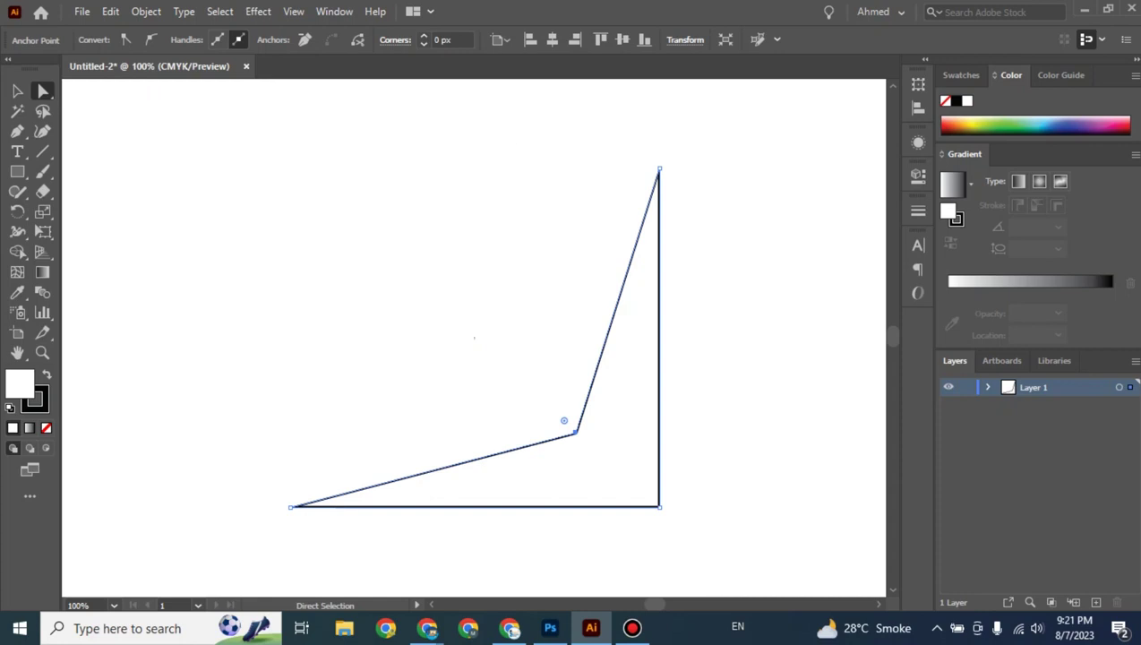
Select the bottom-left and top corner points and nudge them up-left.
left_click_drag(576, 432, 576, 432)
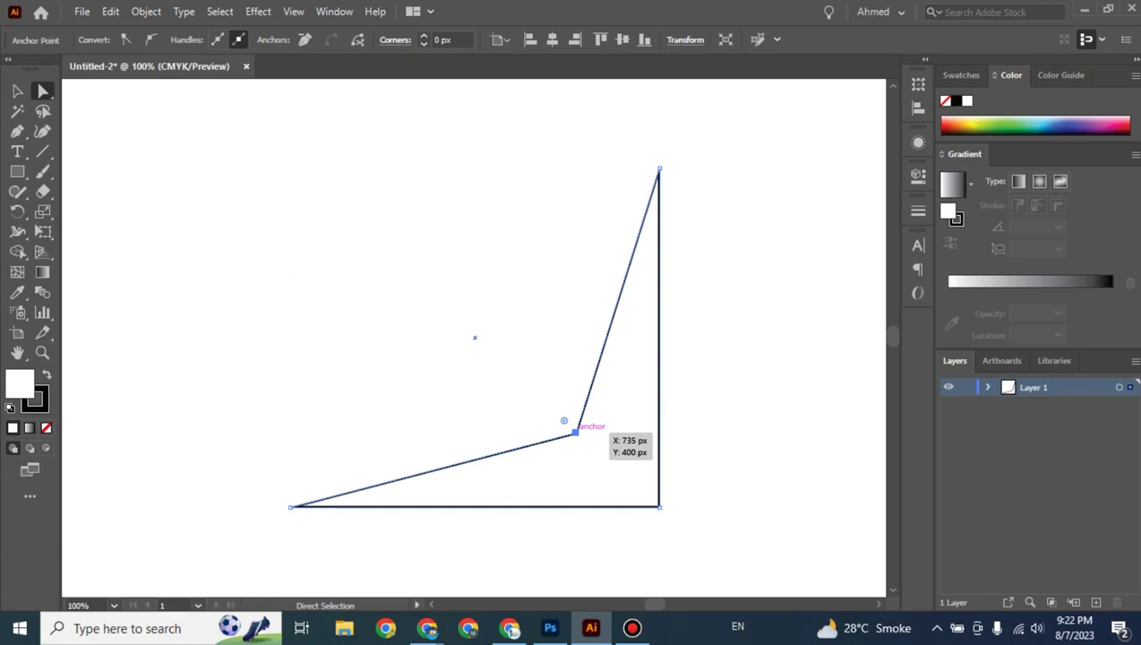
left_click_drag(575, 432, 574, 432)
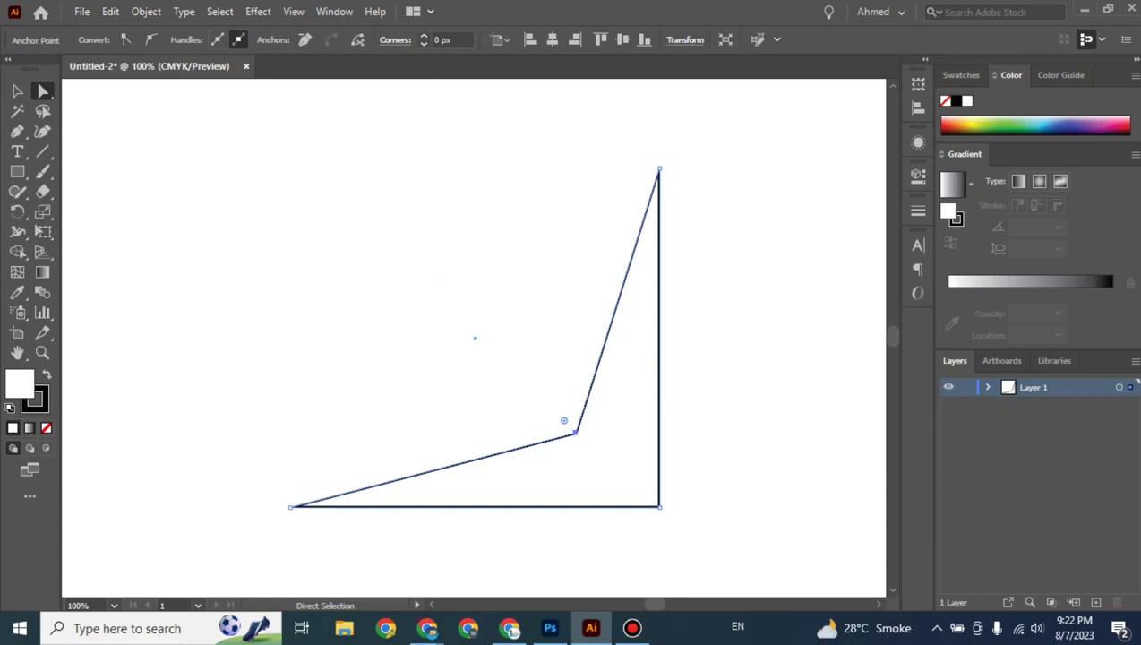
left_click_drag(290, 506, 290, 506)
left_click(659, 167)
left_click(659, 167)
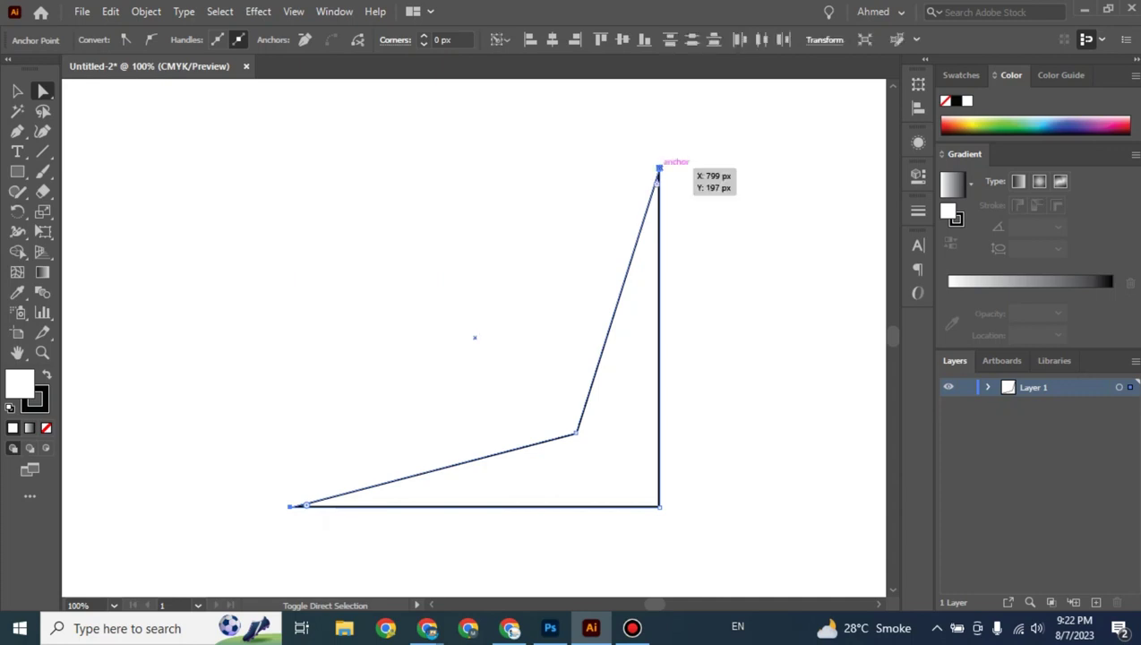
left_click(659, 167)
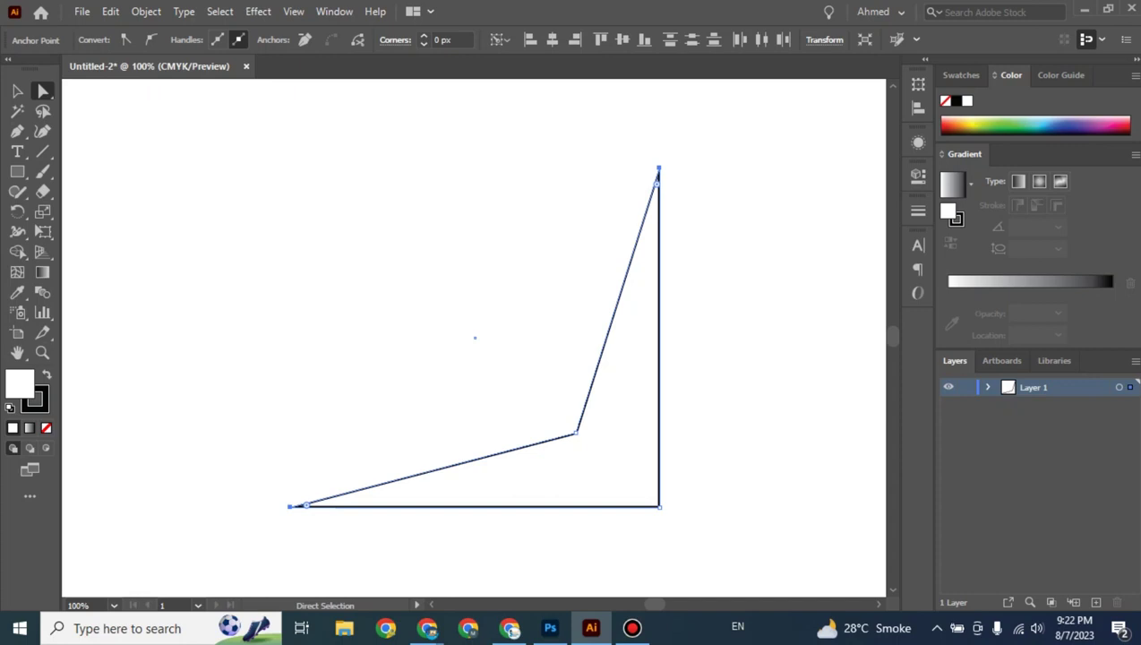
left_click(289, 505)
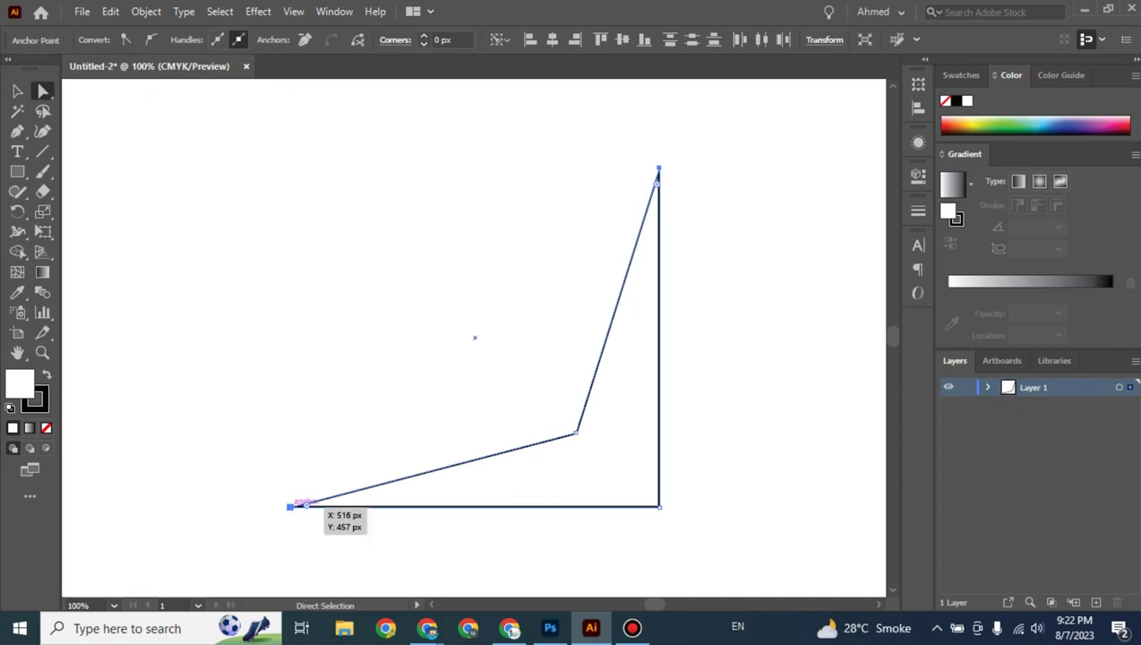
mouse_move(289, 505)
left_mouse_down()
mouse_move(270, 478)
mouse_move(283, 503)
left_mouse_up()
left_click(257, 458)
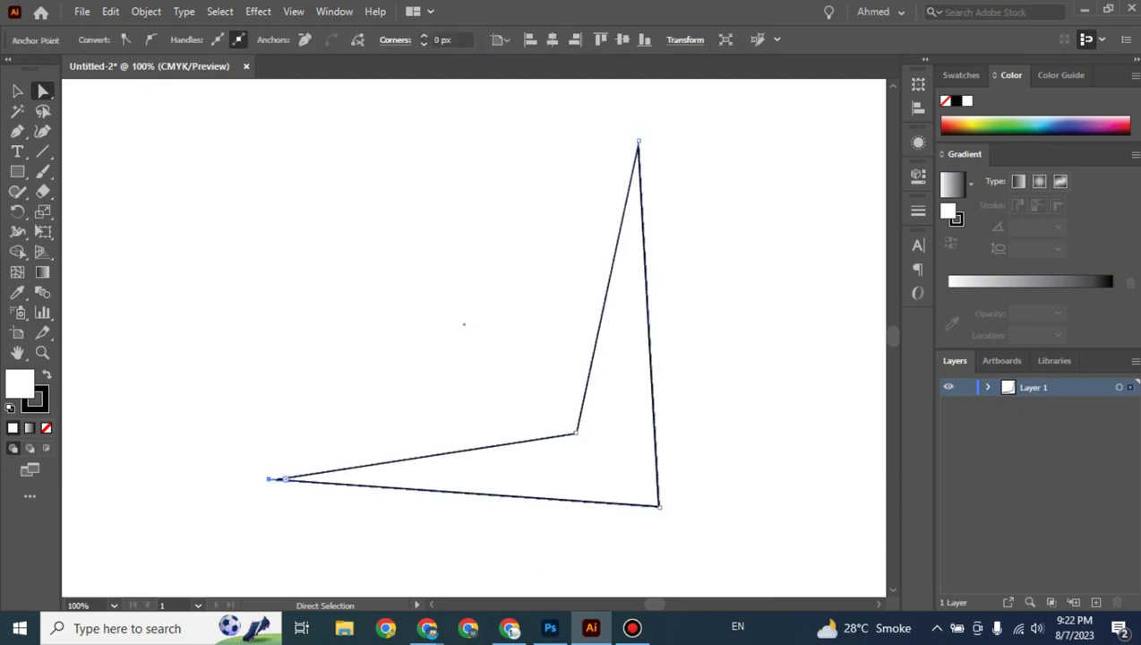
Pull the two selected corners further up-left and shift the inner corner up-left.
left_click(637, 141, "shift")
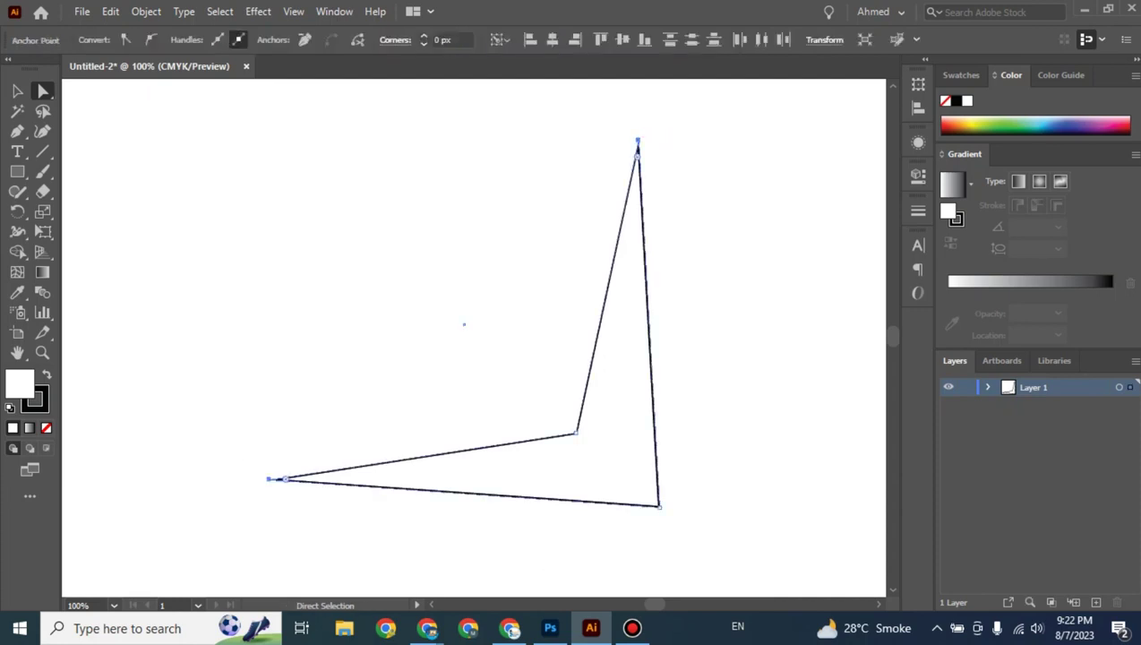
left_click_drag(271, 479, 208, 332)
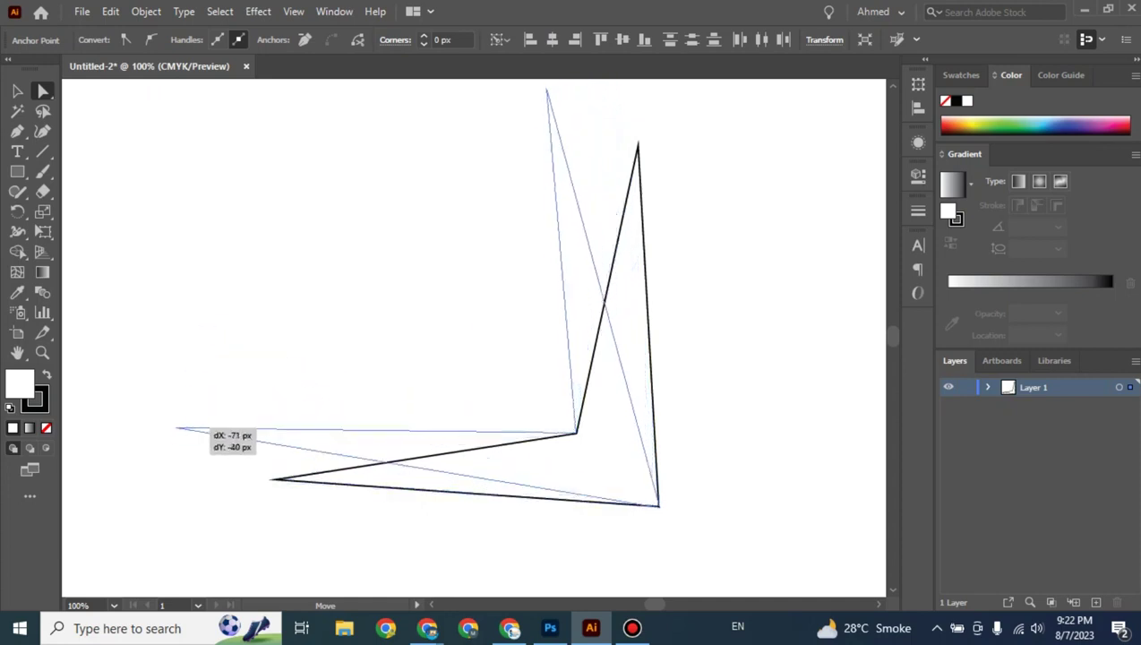
left_click_drag(208, 332, 178, 421)
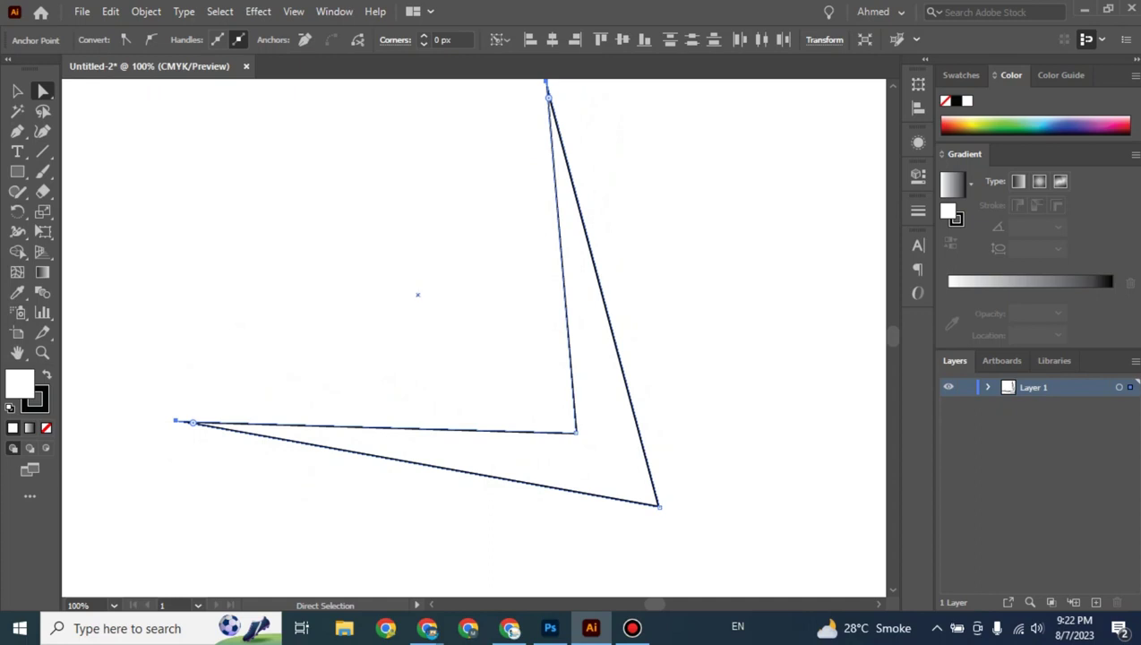
left_click(575, 431)
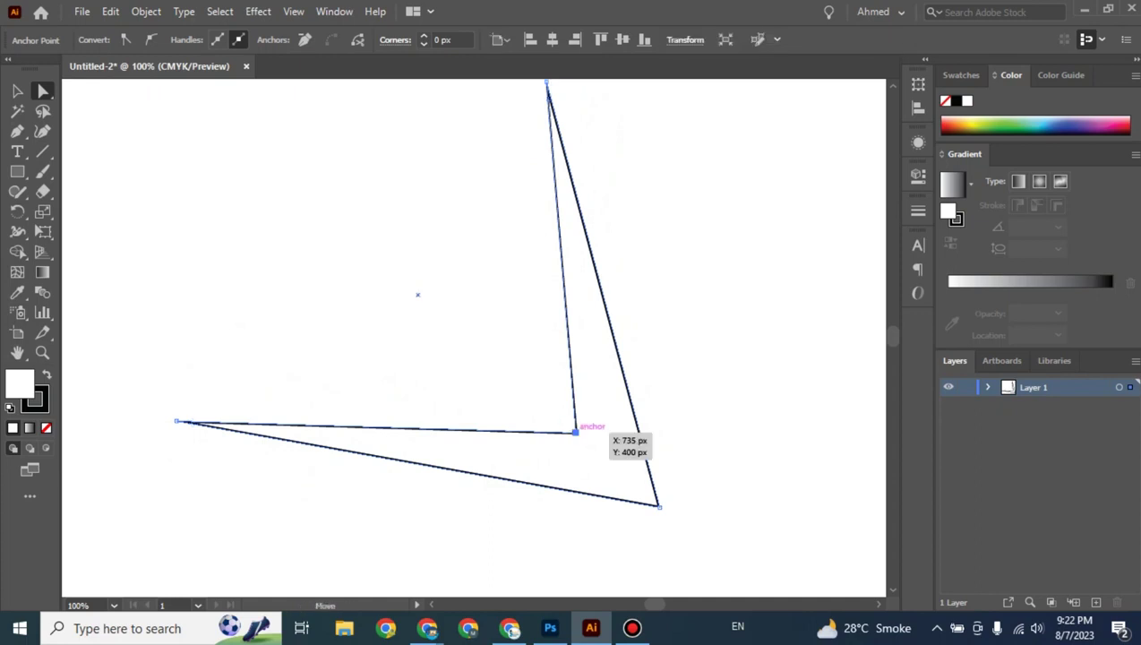
left_click_drag(575, 432, 528, 391)
left_click(417, 295)
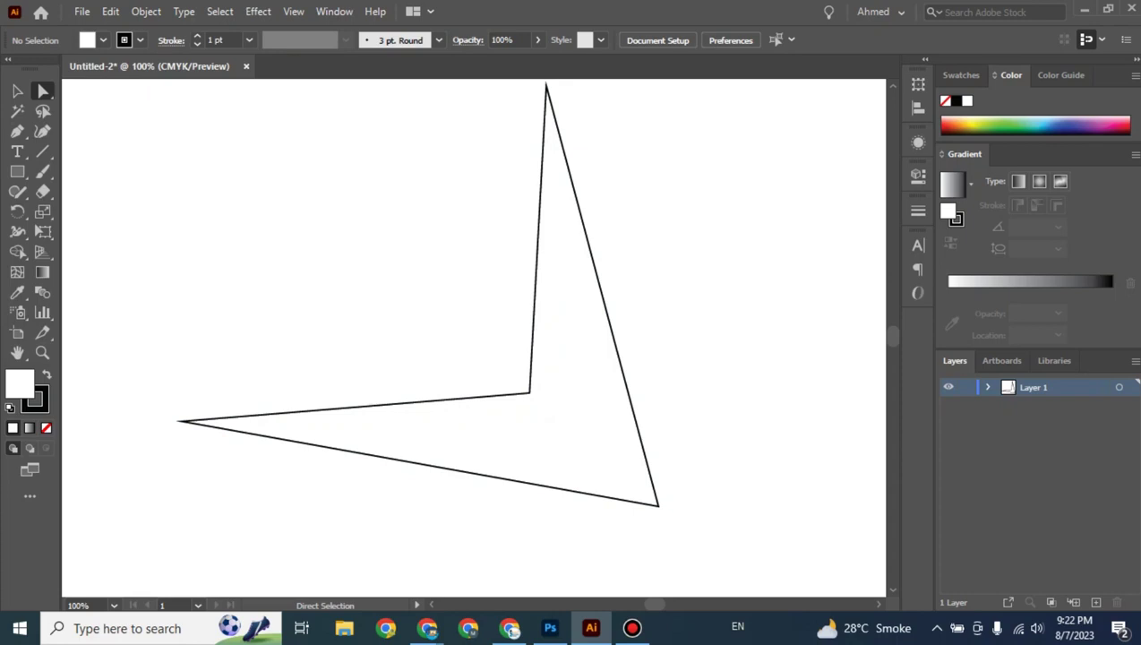
Zoom out to 50% and select all points of the distorted arrowhead path.
left_click_drag(627, 164, 378, 492)
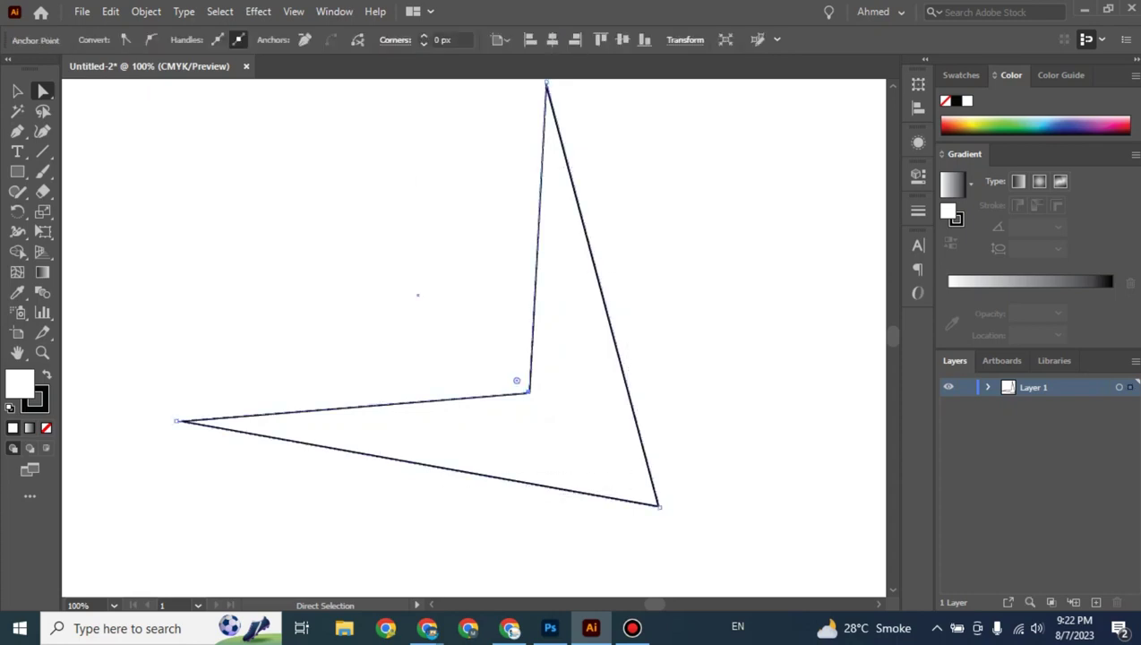
key("ctrl+minus")
key("ctrl+minus")
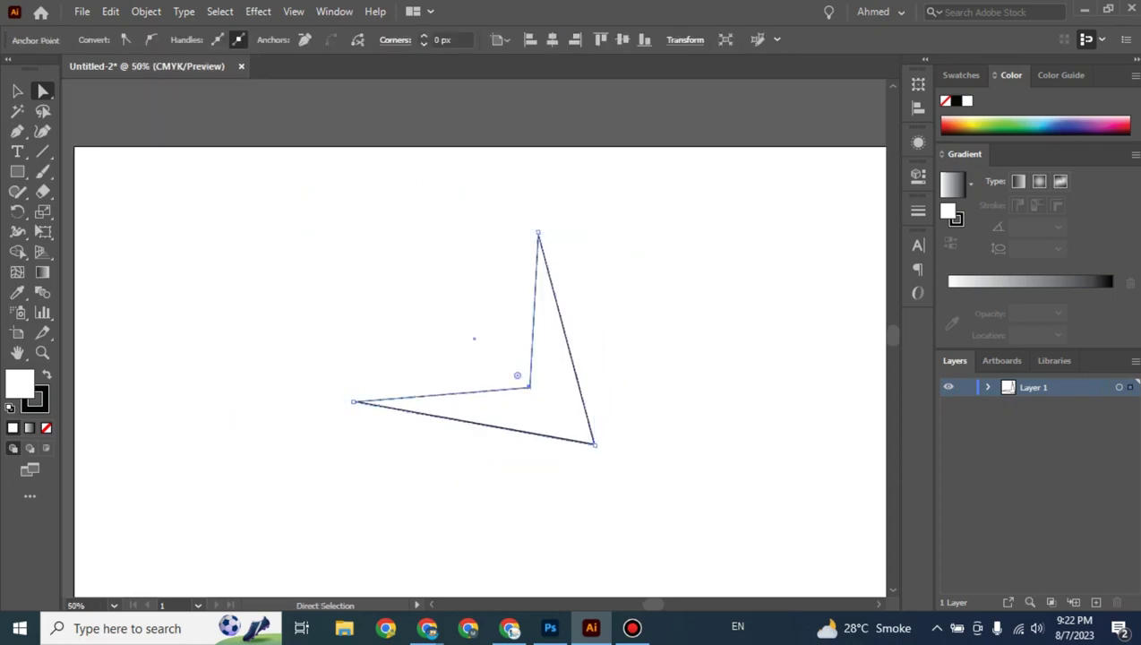
scroll(479, 349, "down", 1)
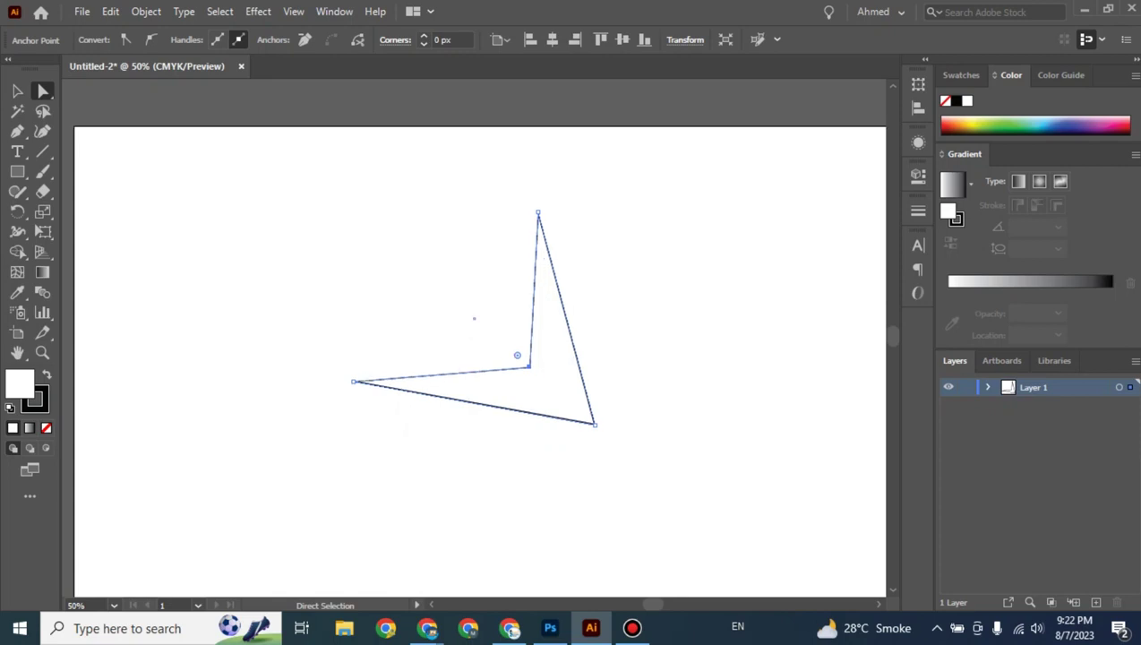
scroll(480, 349, "down", 1)
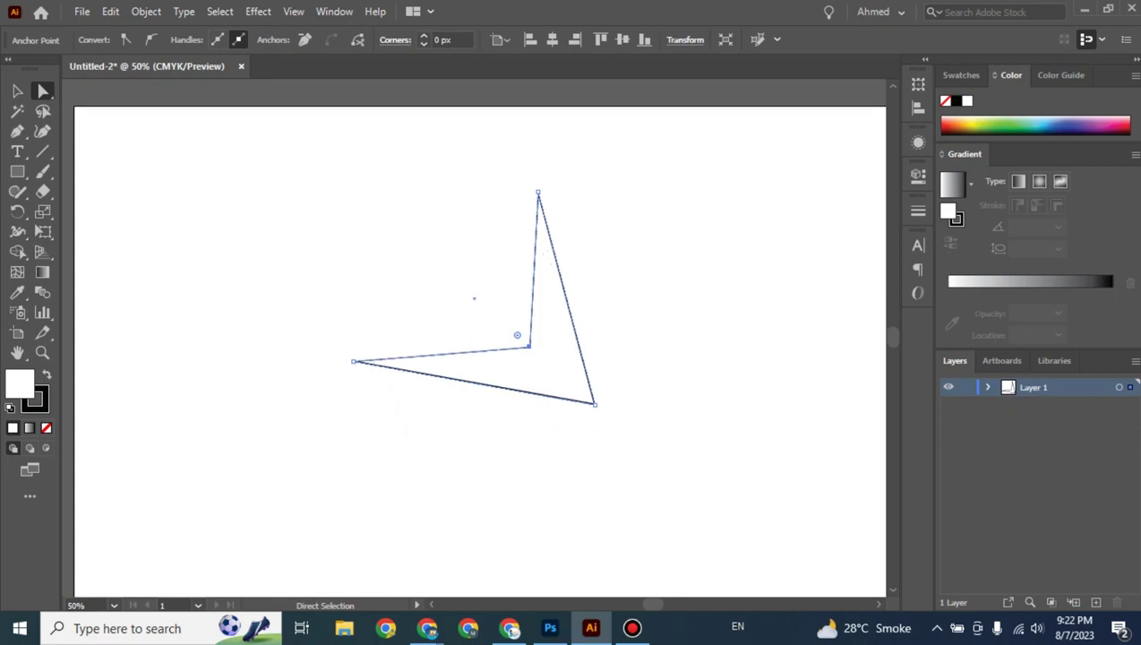
scroll(480, 349, "down", 2)
key("ctrl+shift+a")
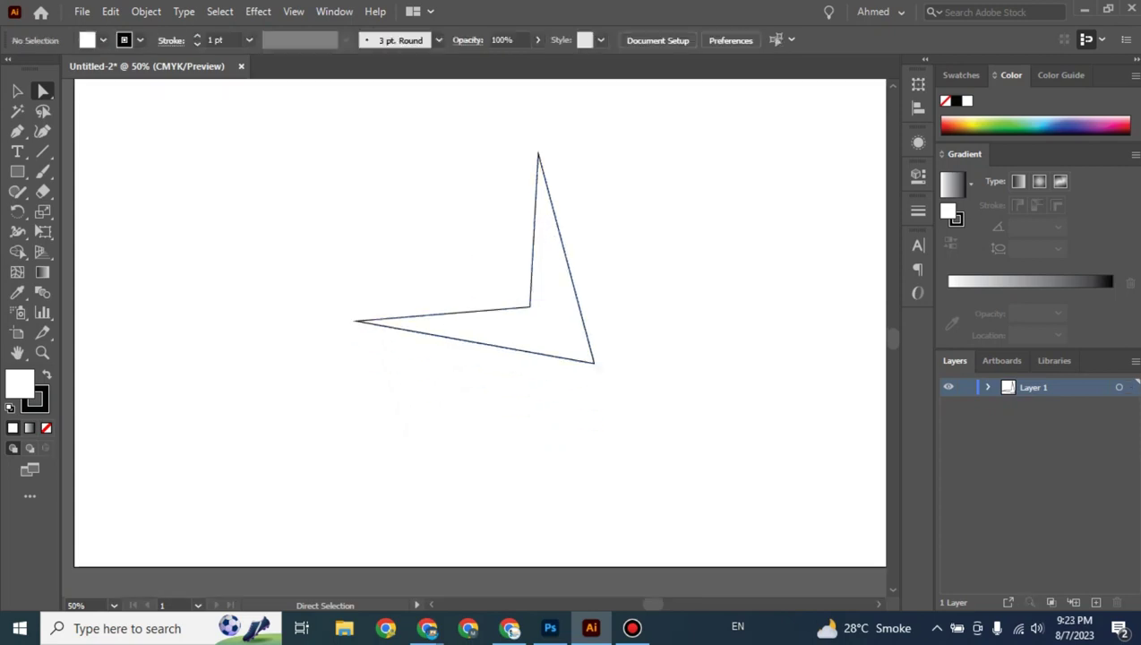
left_click_drag(647, 152, 344, 416)
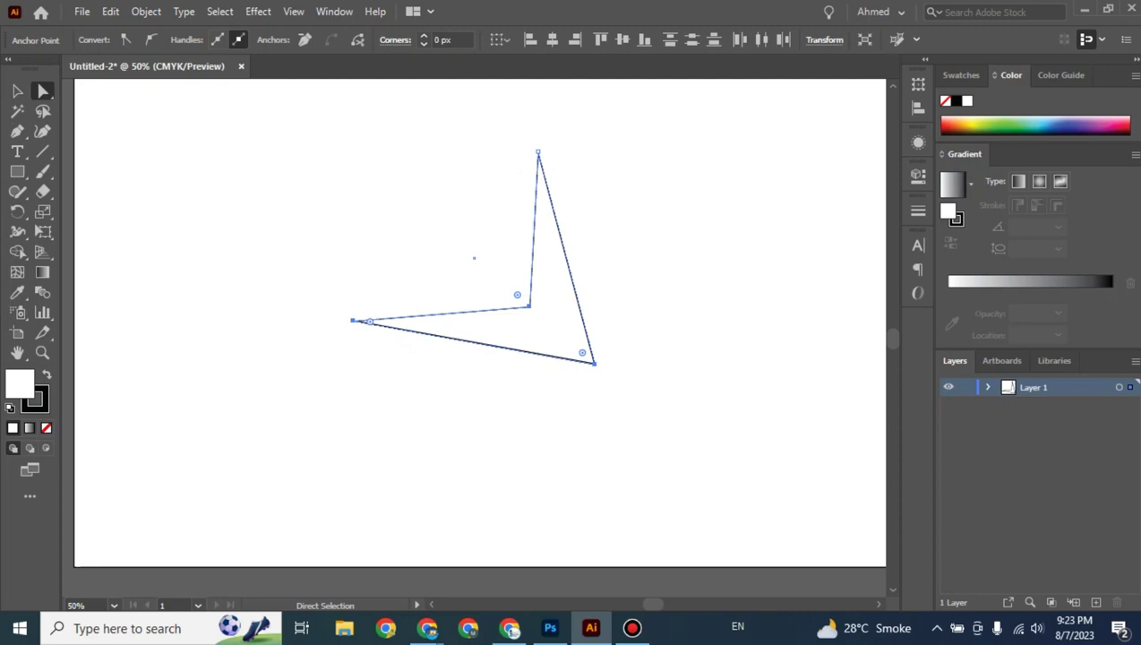
Delete the distorted path and draw a 225 × 225 px square.
key("Delete")
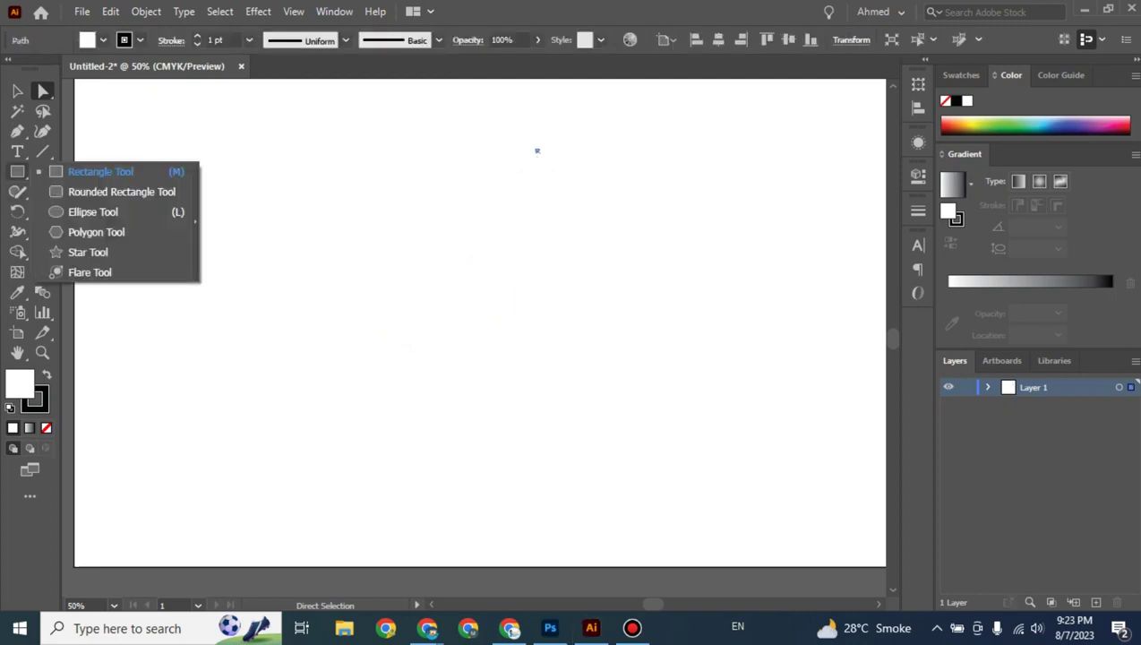
left_click_drag(17, 171, 89, 170)
left_click_drag(260, 189, 405, 336)
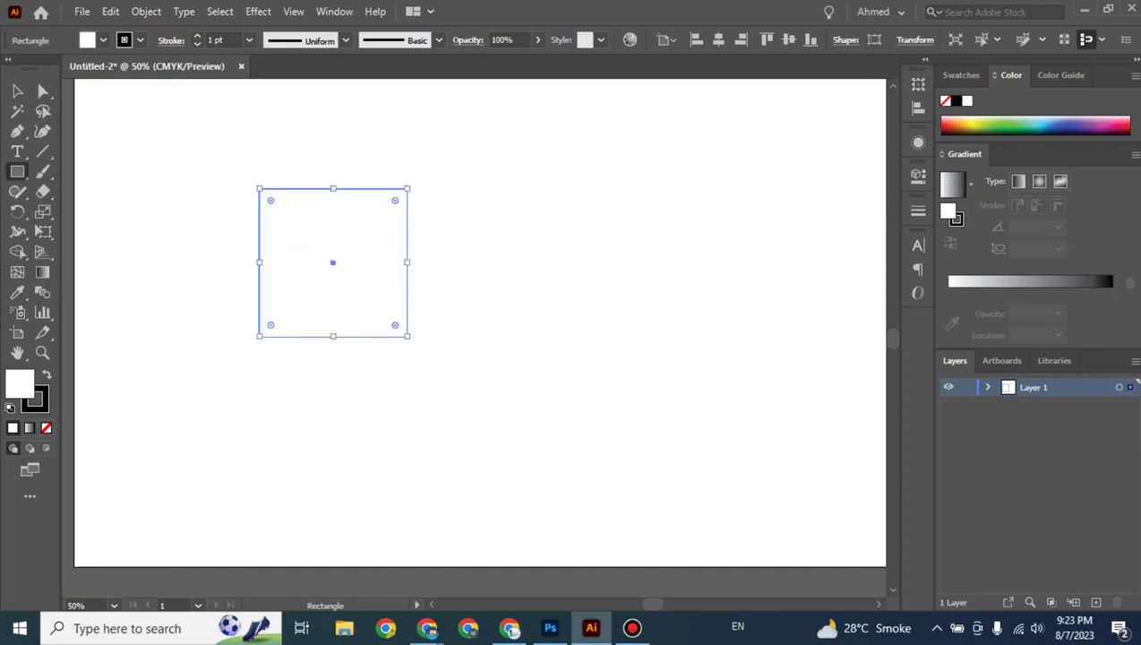
Toggle between Selection and Direct Selection, selecting the square and its top-left corner.
key("ctrl")
left_click(43, 91)
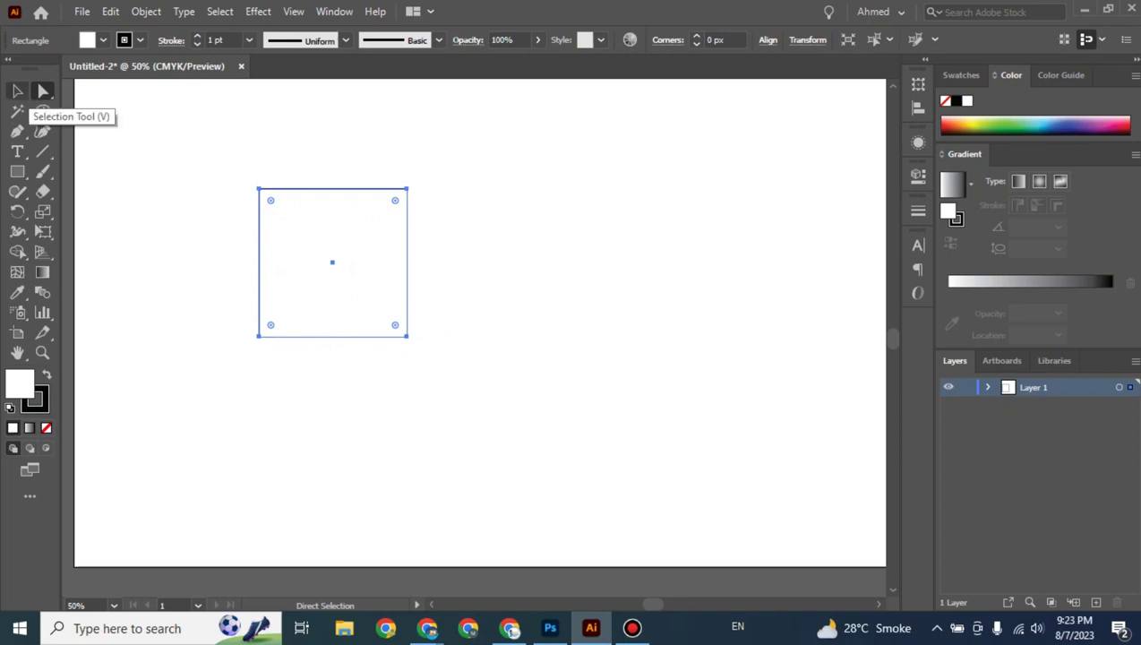
left_click(17, 90)
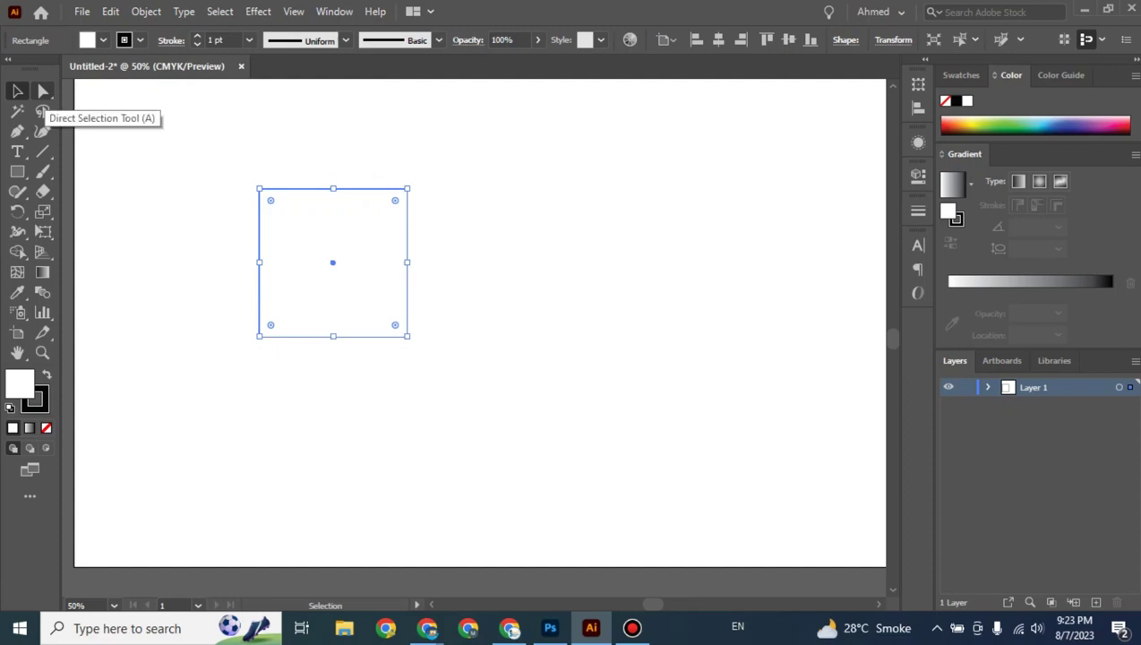
left_click(42, 91)
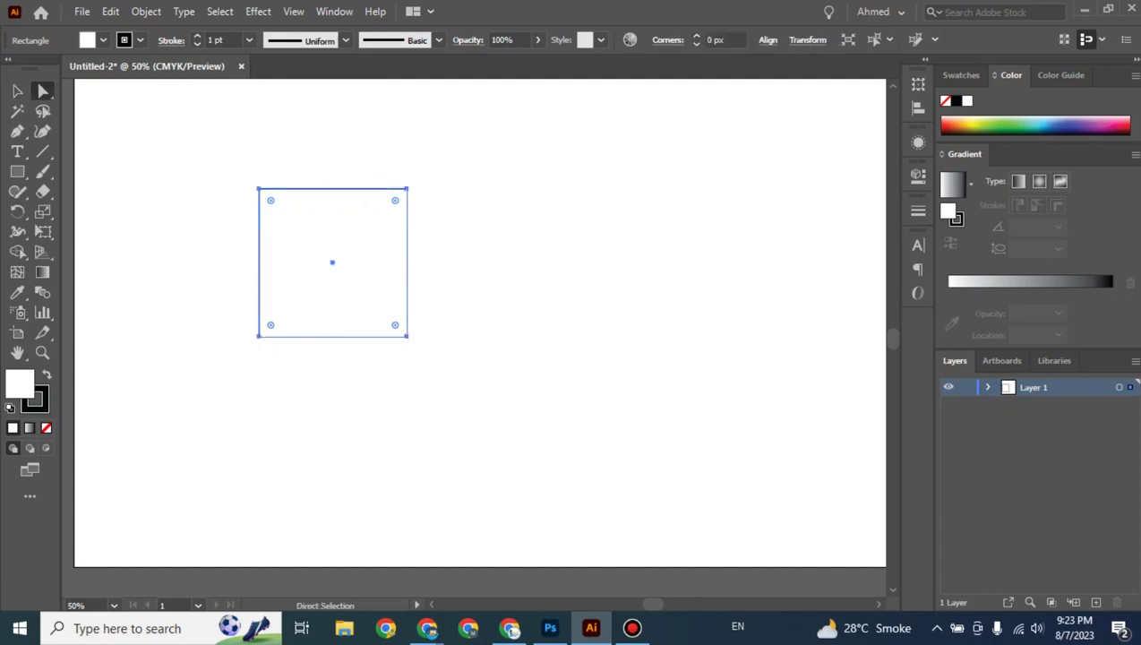
left_click(259, 189)
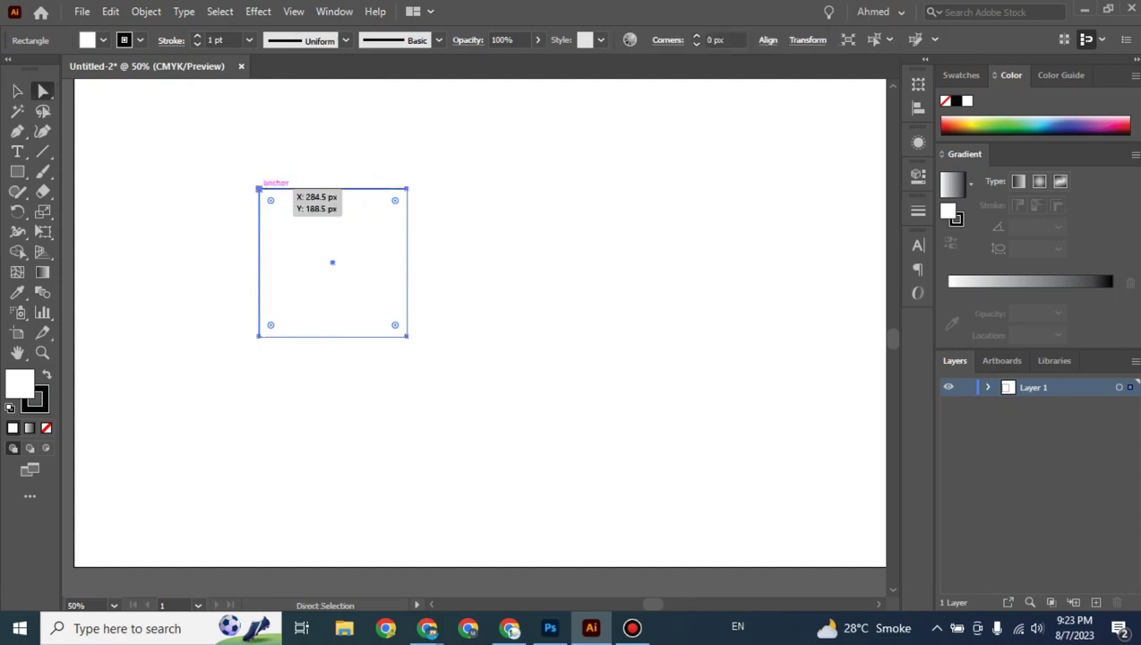
left_click(17, 90)
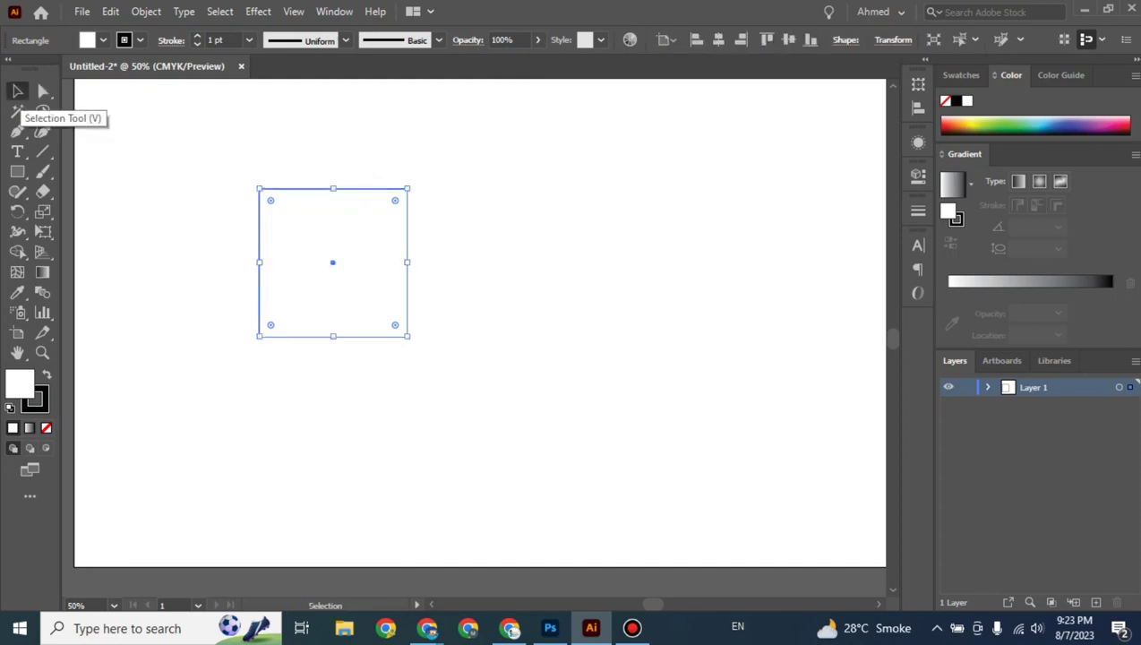
left_click(42, 91)
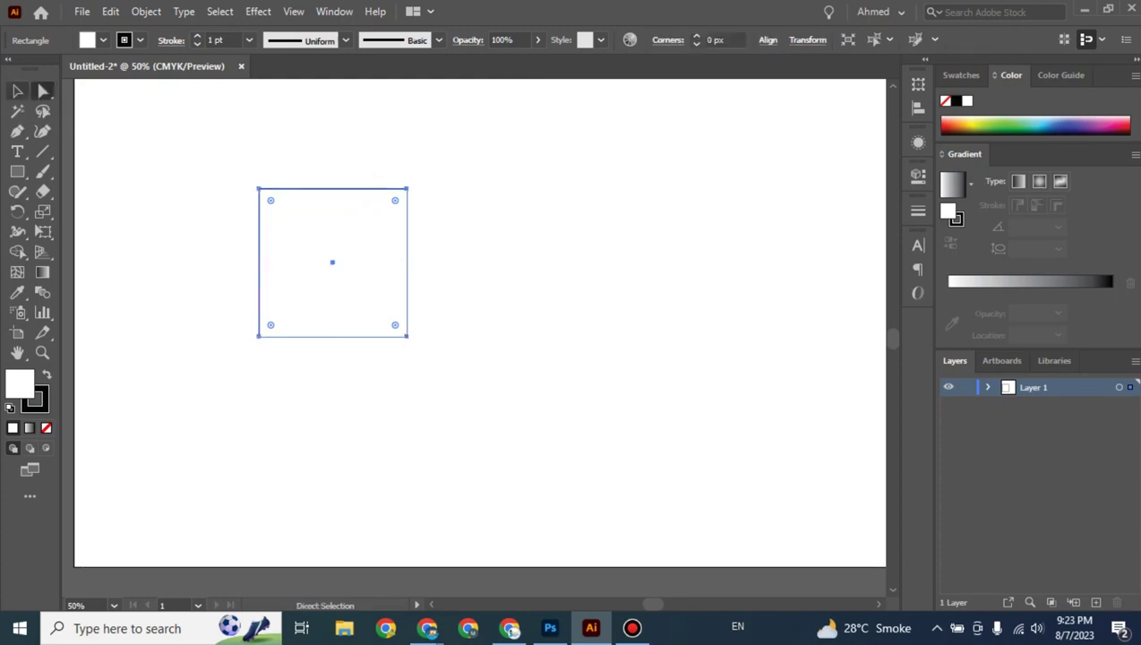
left_click(17, 91)
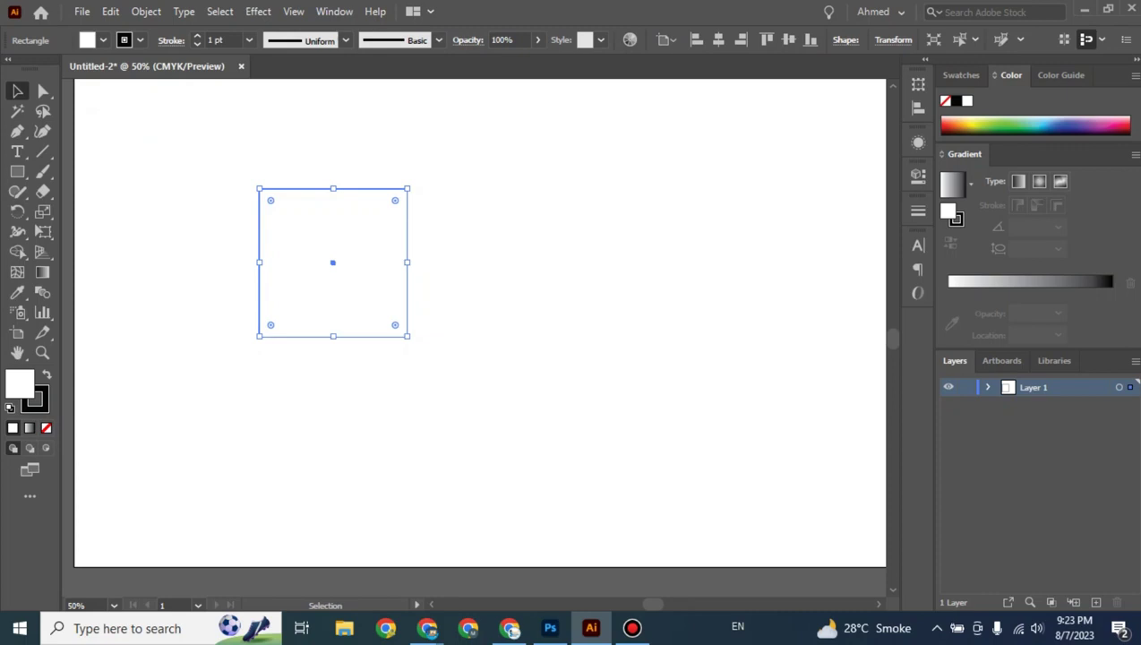
Zoom to 100%, drag the live corner widget inward to round the corners, then undo.
key("ctrl+equal")
key("ctrl+equal")
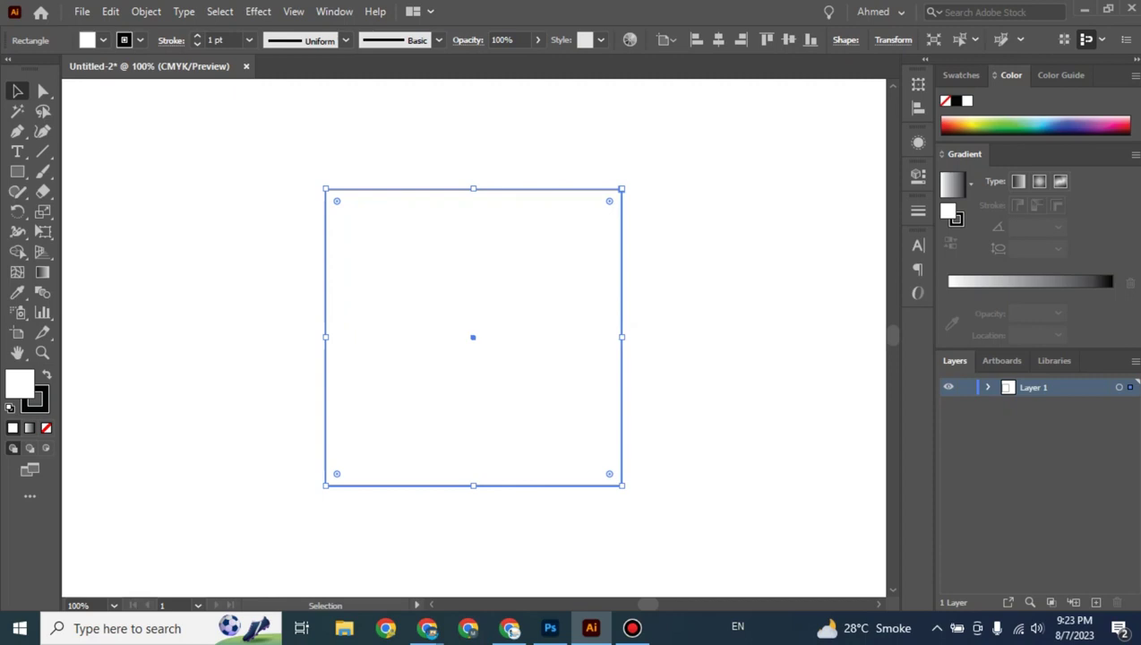
left_click_drag(609, 201, 587, 223)
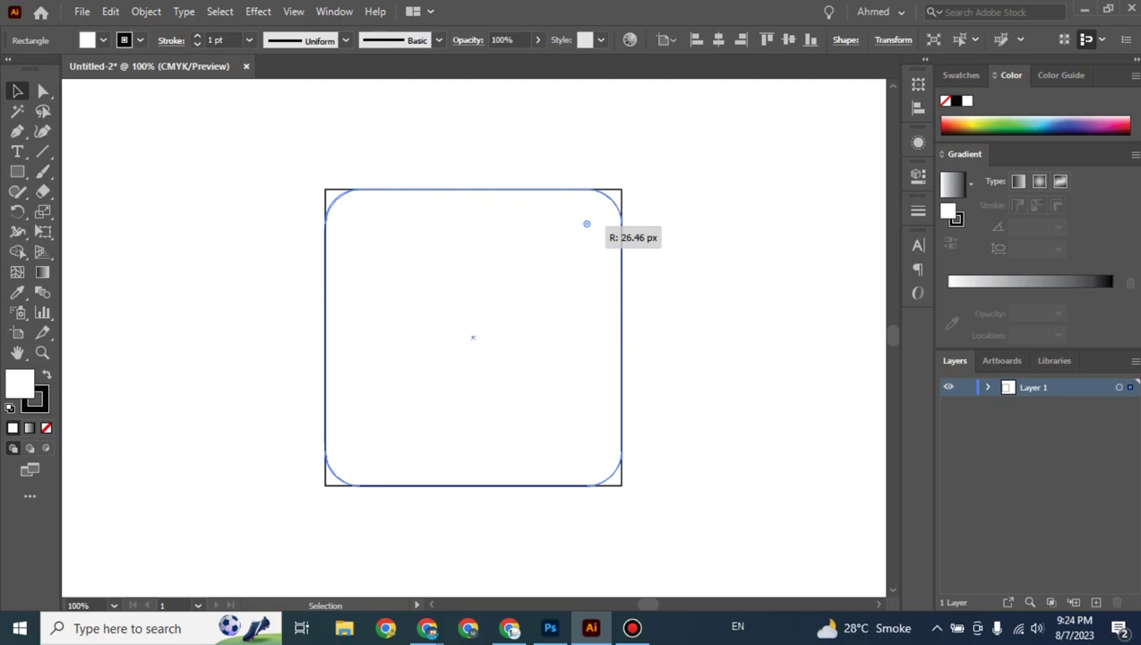
left_click_drag(586, 224, 473, 336)
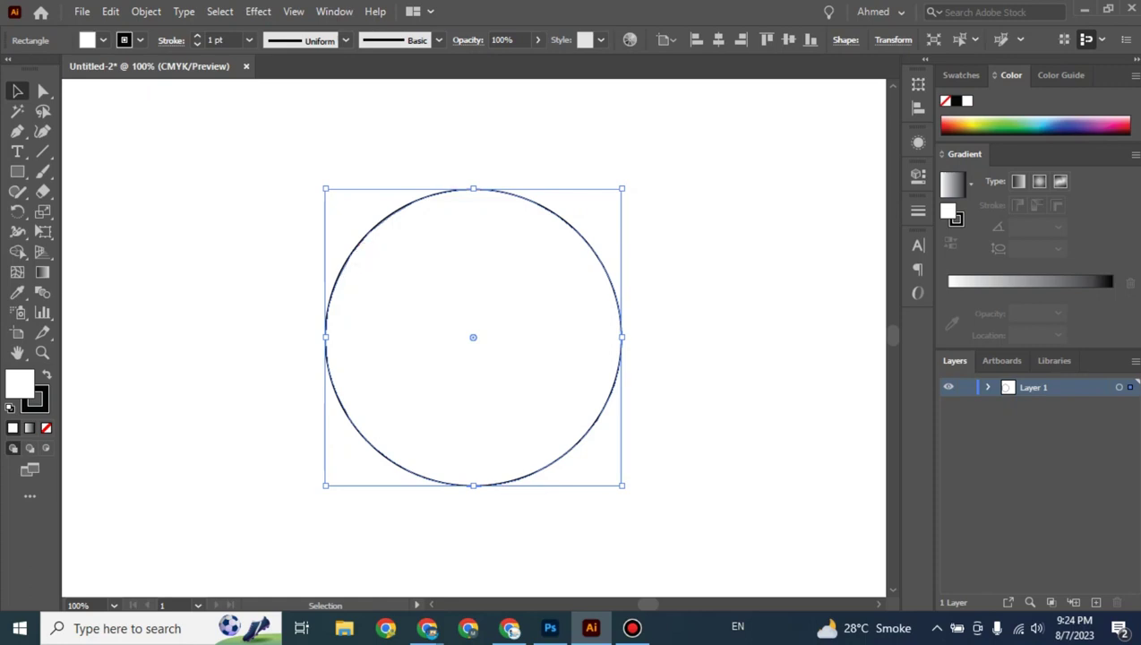
key("ctrl+z")
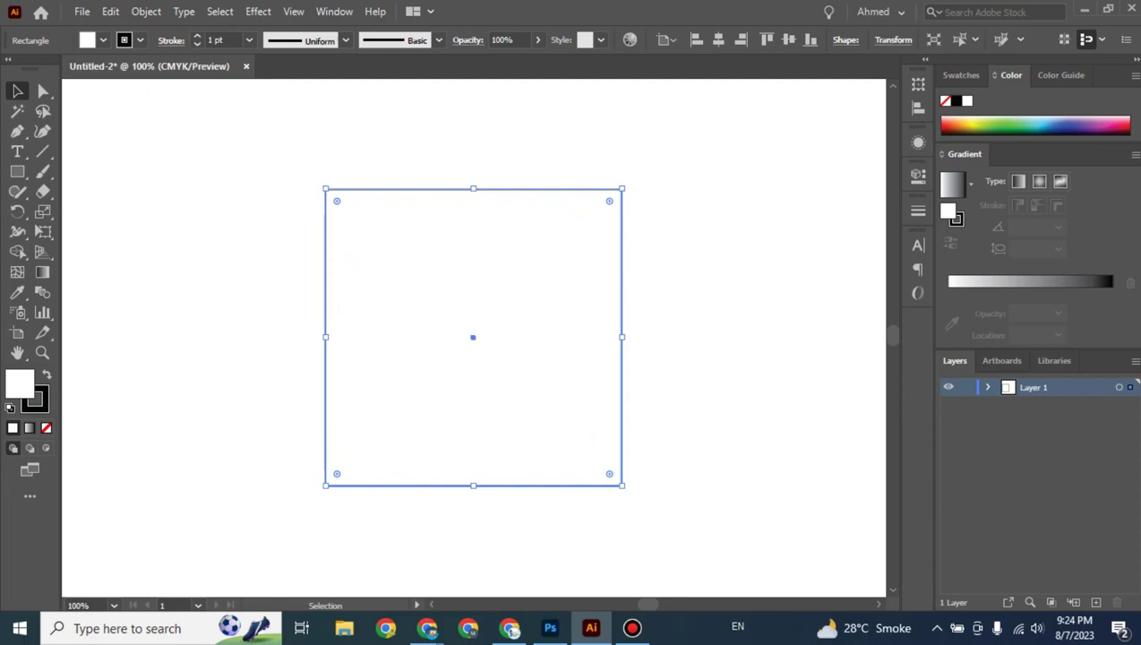
Round all four corners fully with Direct Selection, undo back to sharp corners, and deselect.
left_click(43, 92)
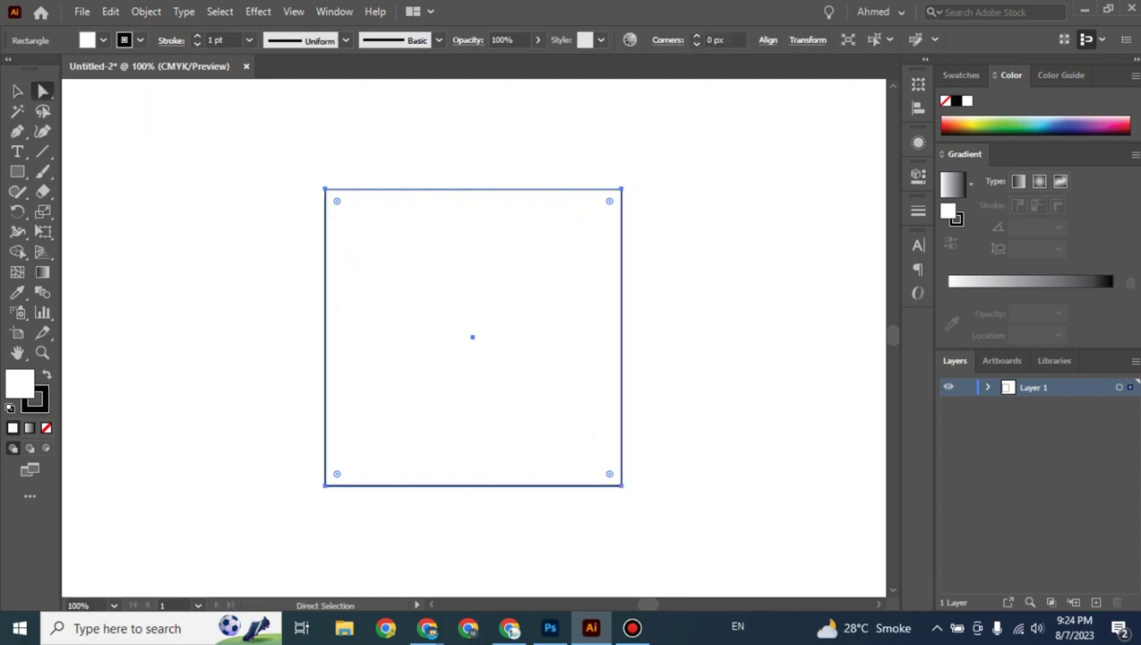
left_click_drag(609, 200, 473, 336)
key("ctrl+z")
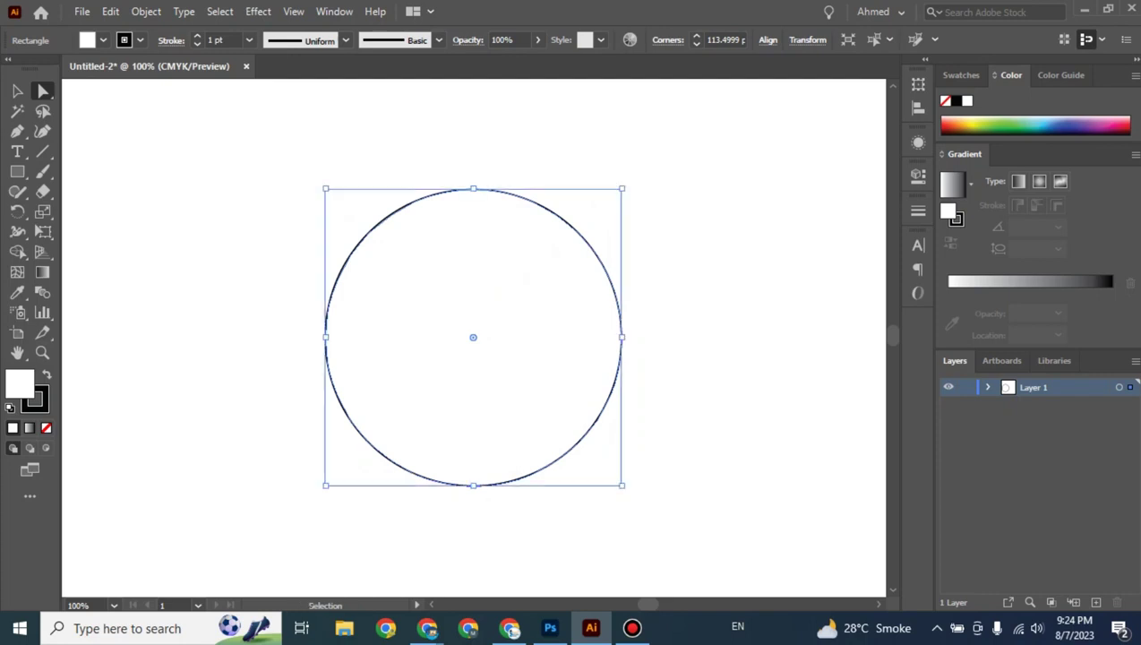
key("ctrl+z")
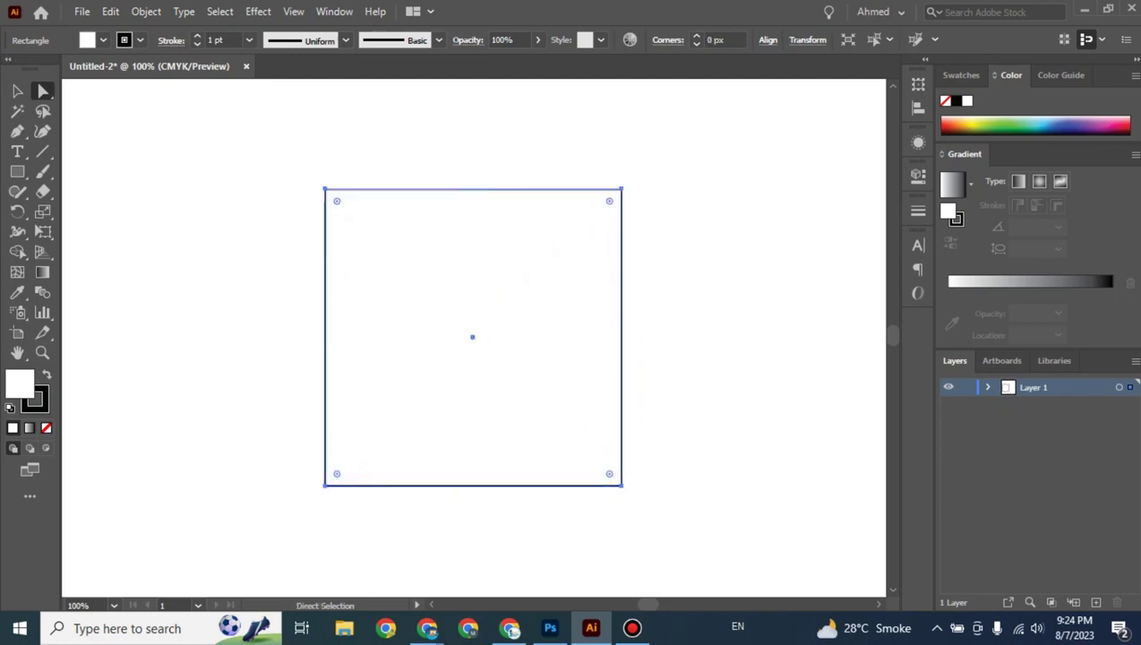
key("ctrl+shift+a")
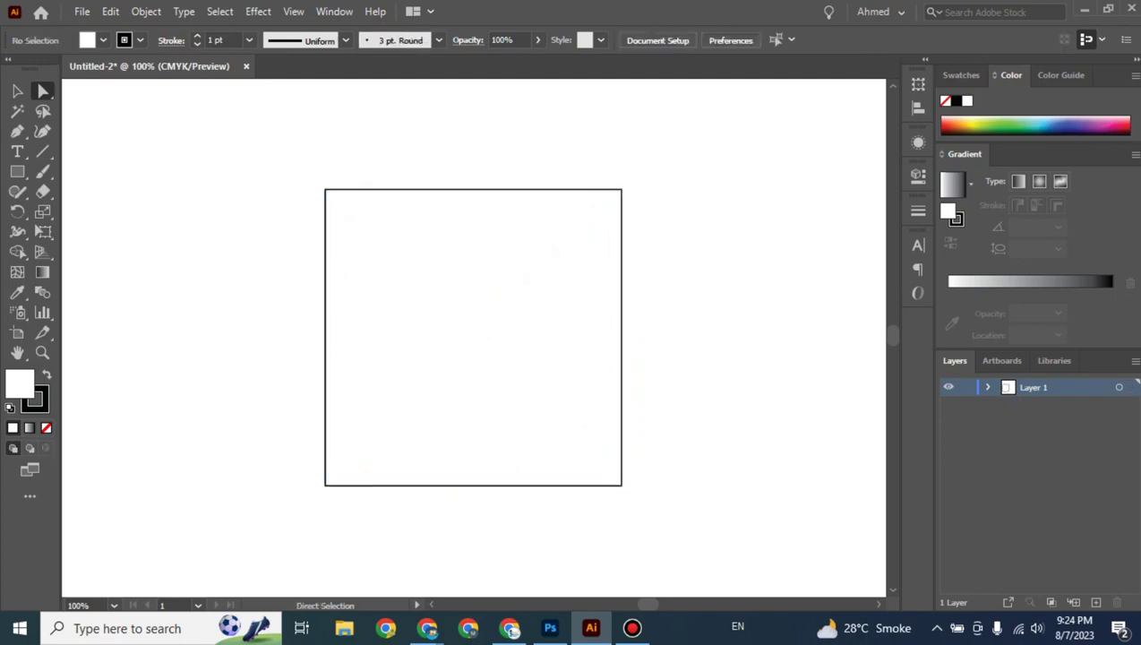
Select only the top-right anchor and round that corner to about a 71 px radius.
left_click_drag(596, 162, 654, 240)
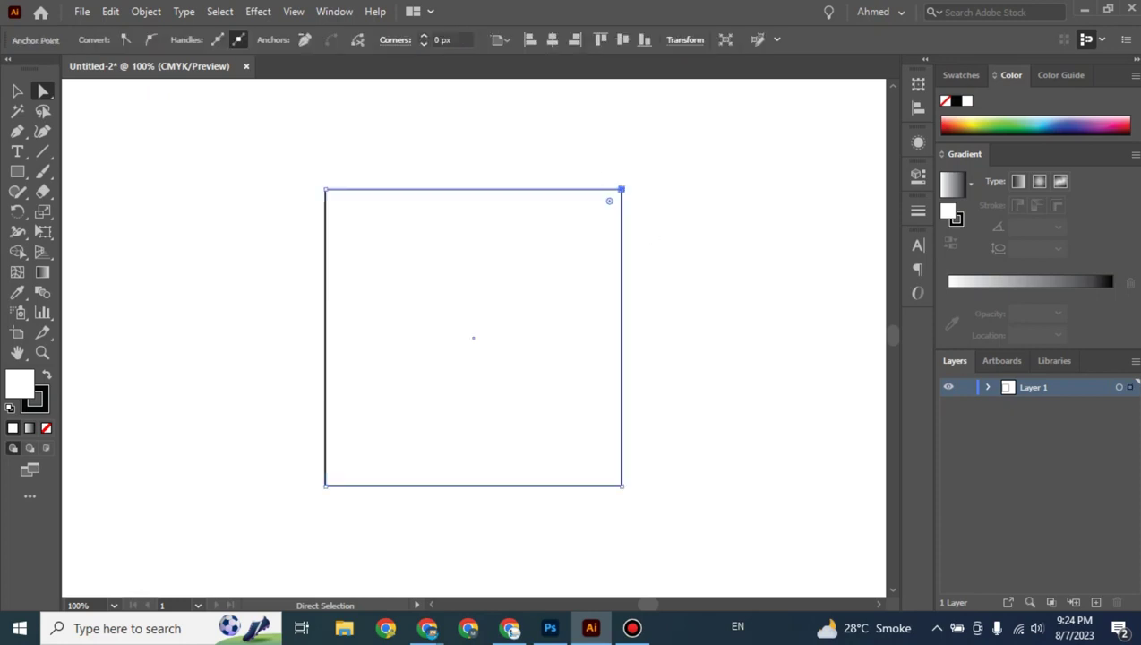
key("ctrl+shift+a")
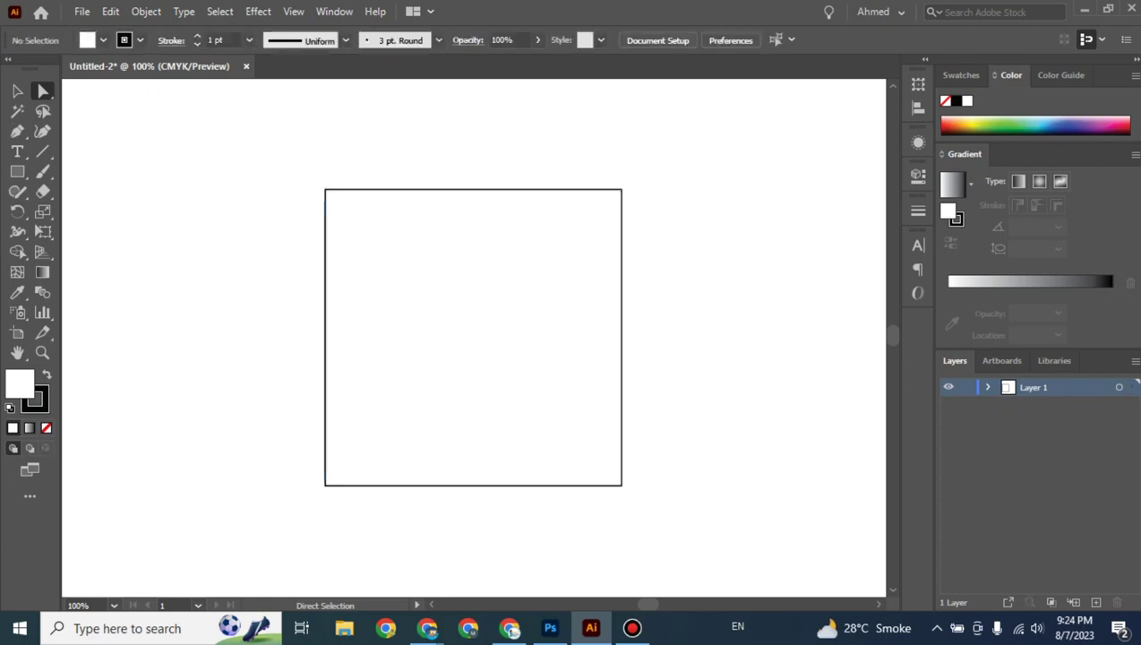
left_click_drag(605, 163, 646, 222)
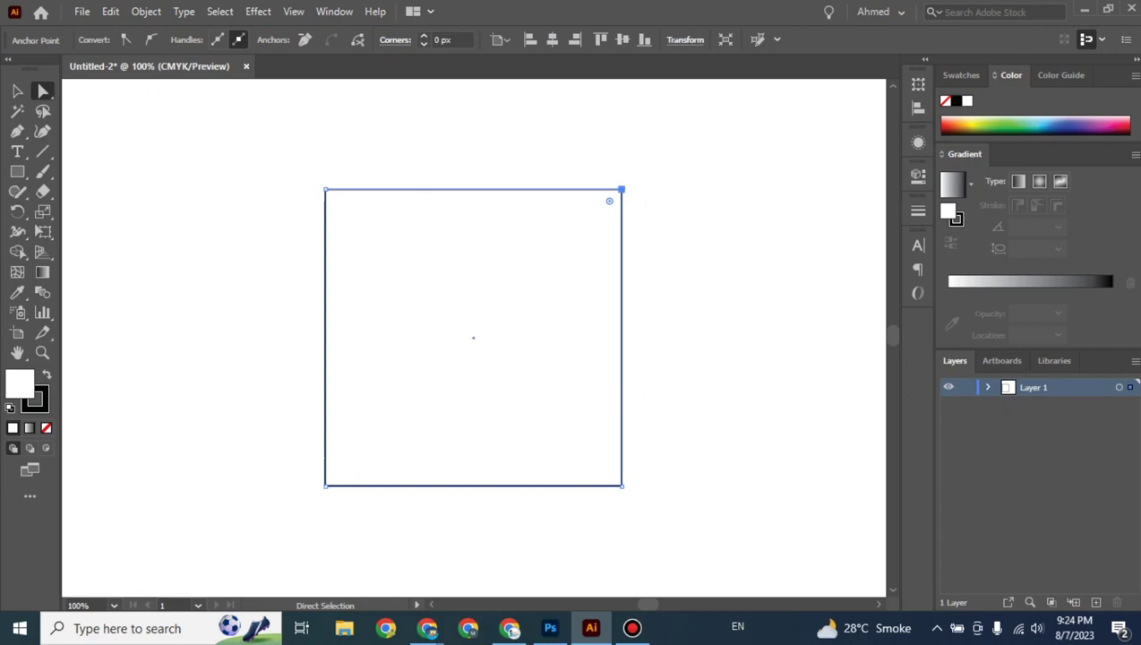
left_click_drag(608, 201, 528, 282)
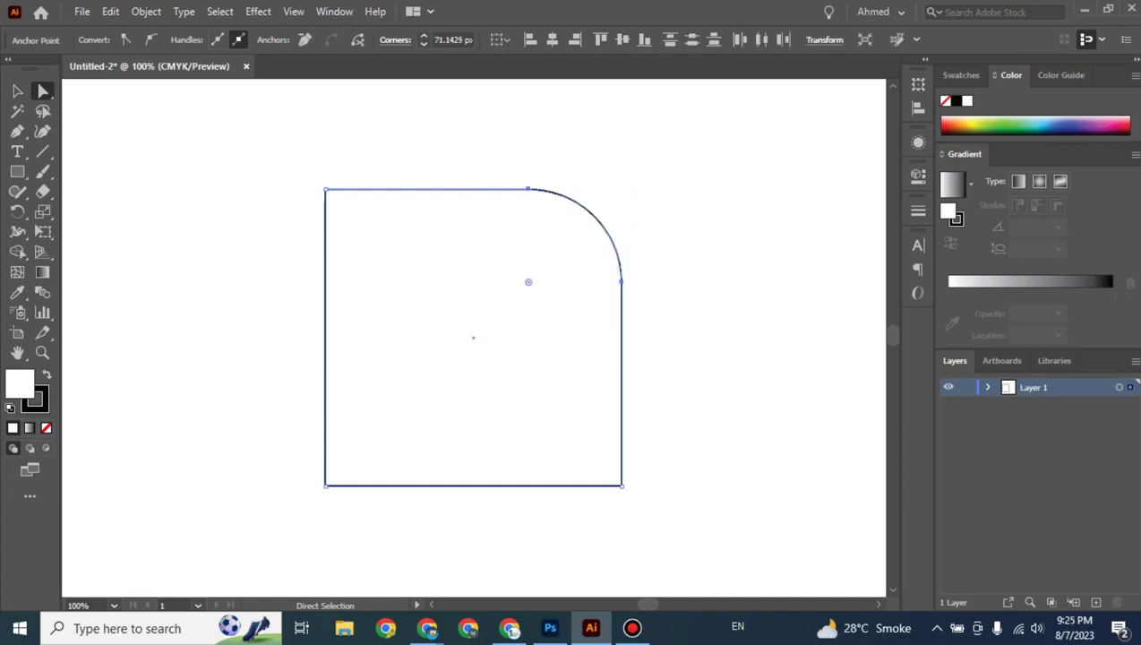
key("ctrl+shift+a")
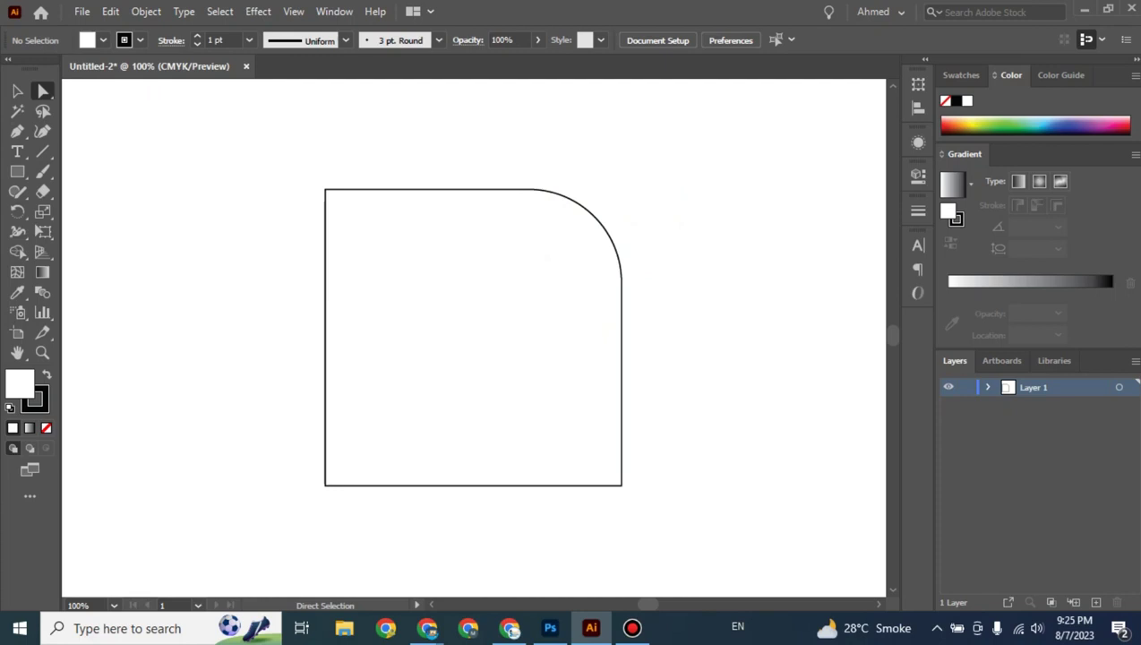
Zoom out to 33.33% and drag the rounded-corner shape onto the pasteboard at the upper left.
key("ctrl+minus")
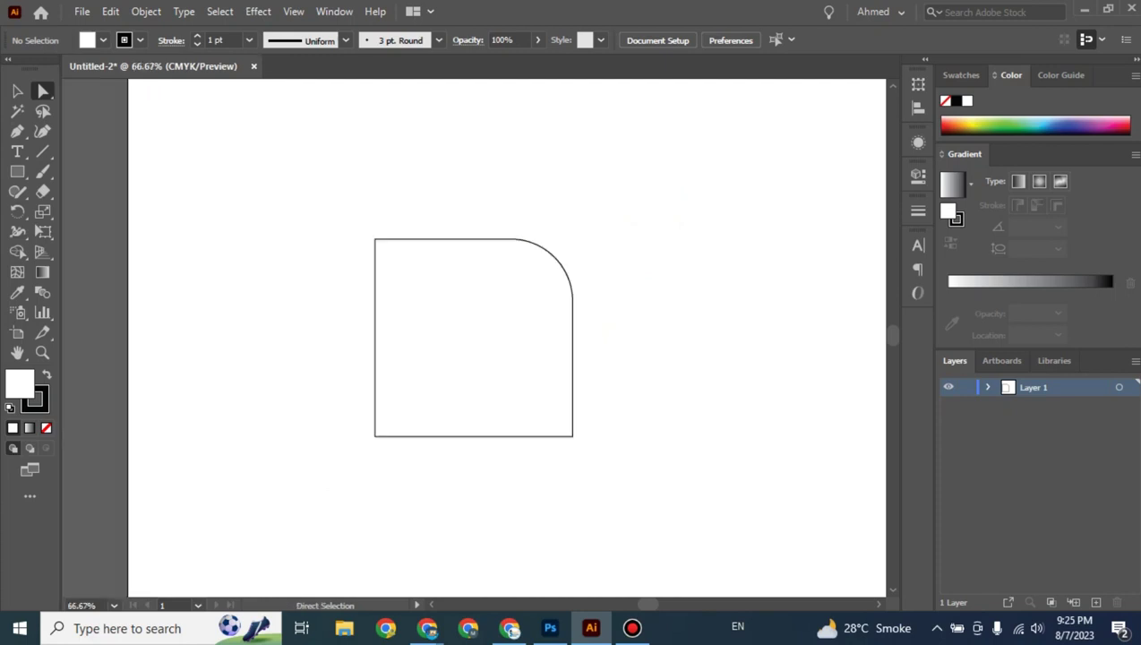
key("ctrl+minus")
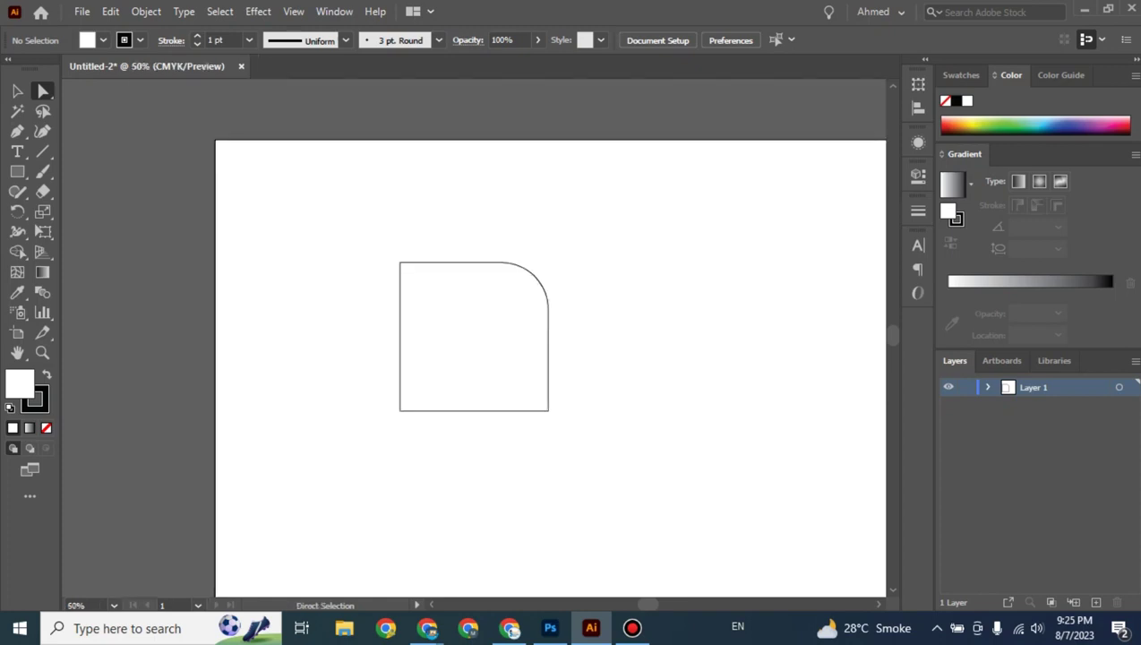
scroll(551, 348, "down", 1)
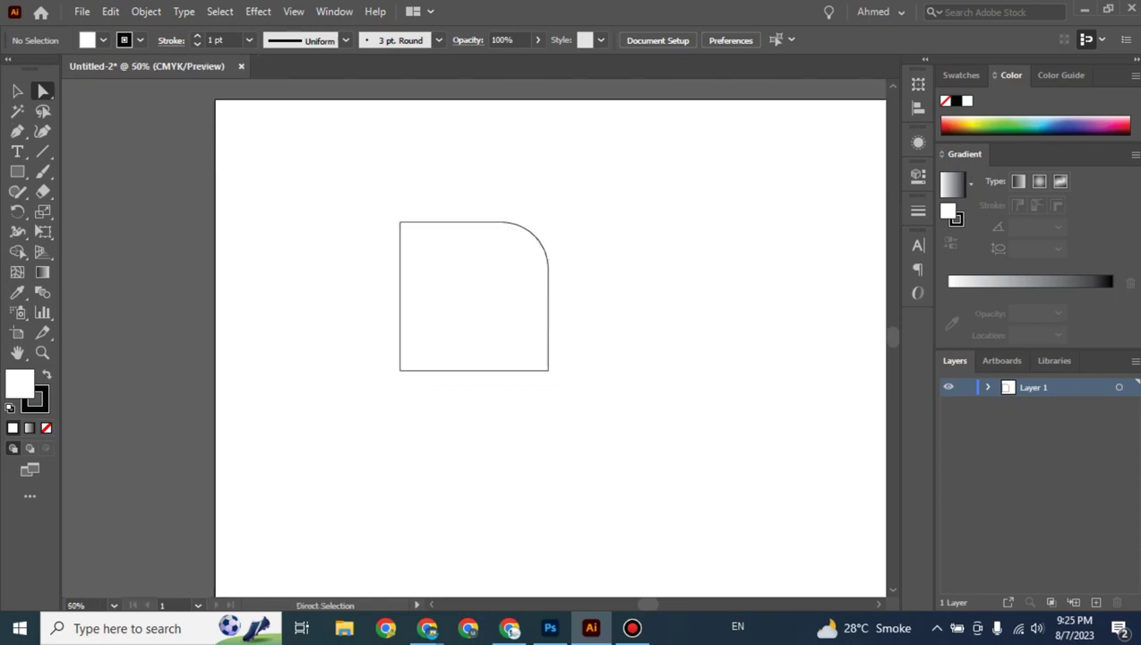
key("ctrl+a")
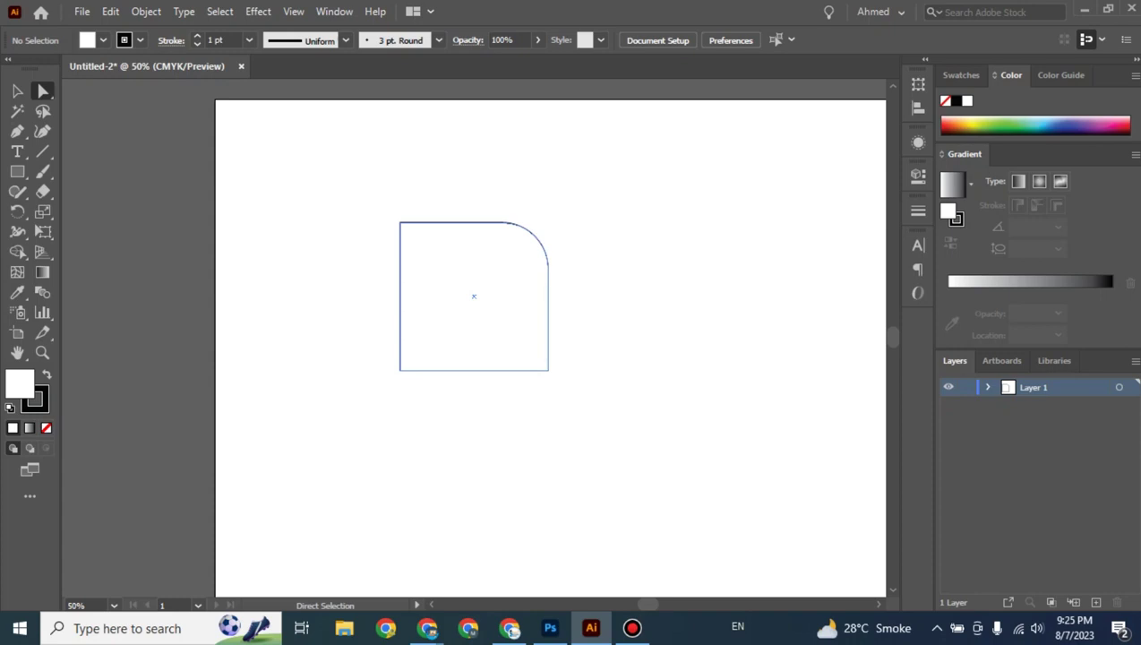
key("ctrl+shift+a")
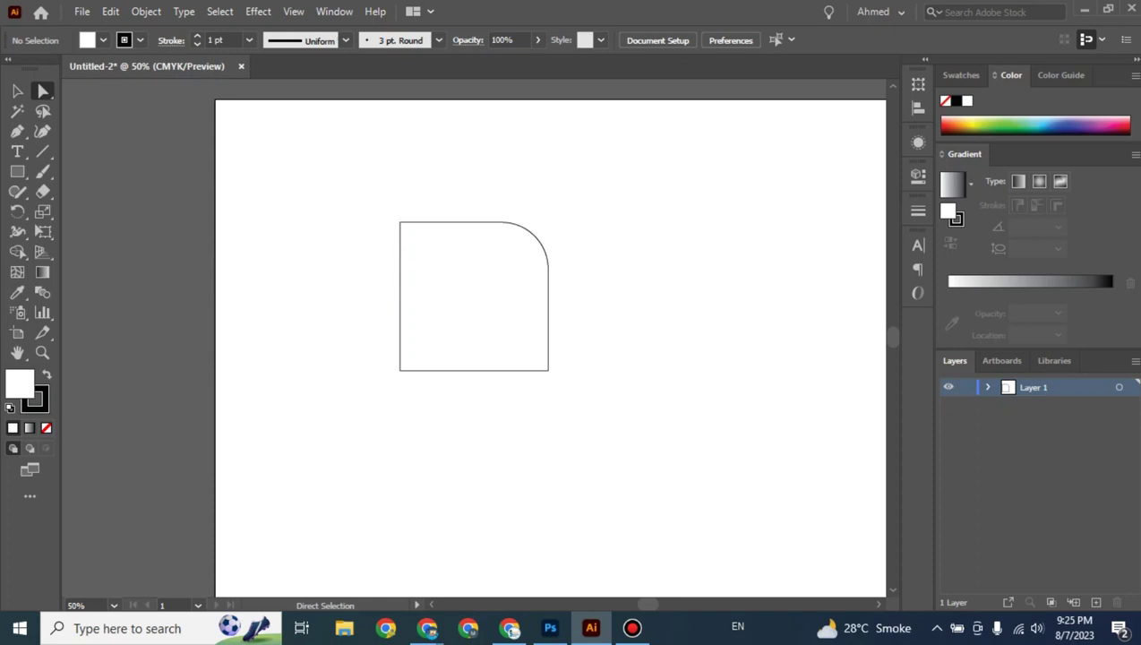
key("ctrl+minus")
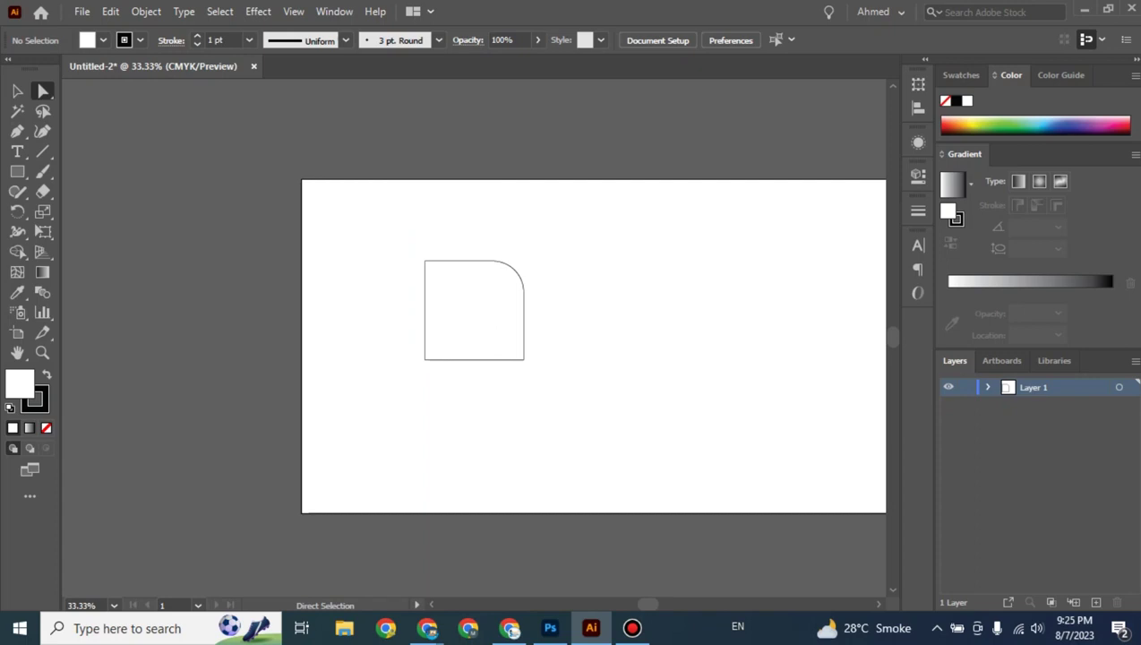
key("v")
key("ctrl+a")
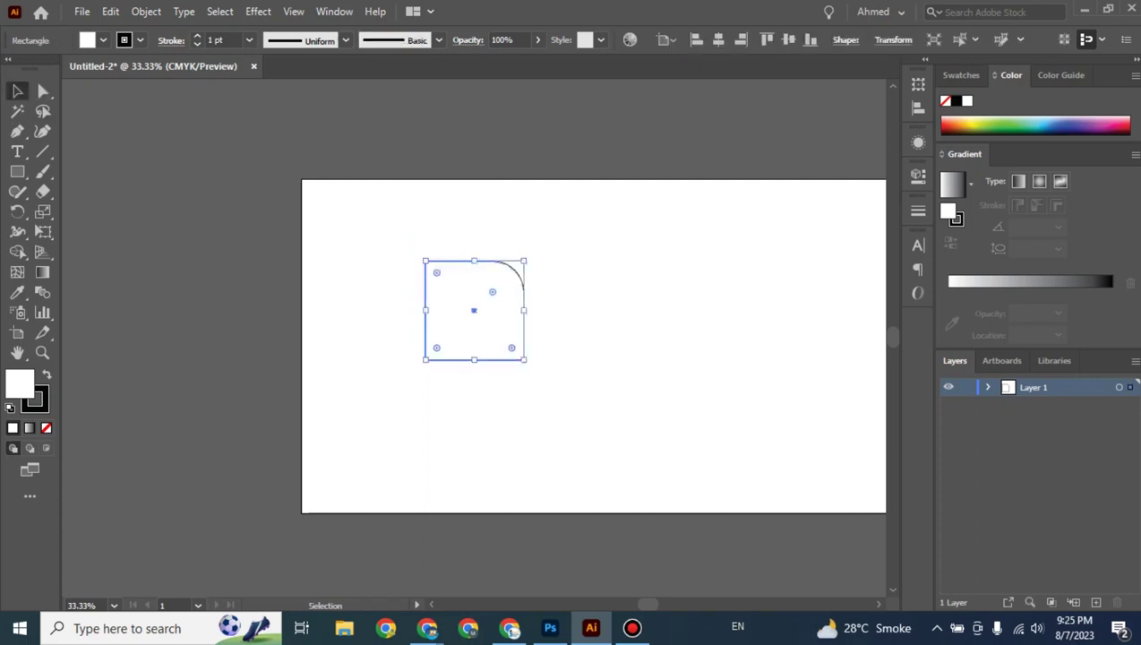
mouse_move(493, 279)
left_mouse_down()
mouse_move(240, 196)
mouse_move(239, 210)
left_mouse_up()
key("ctrl+shift+a")
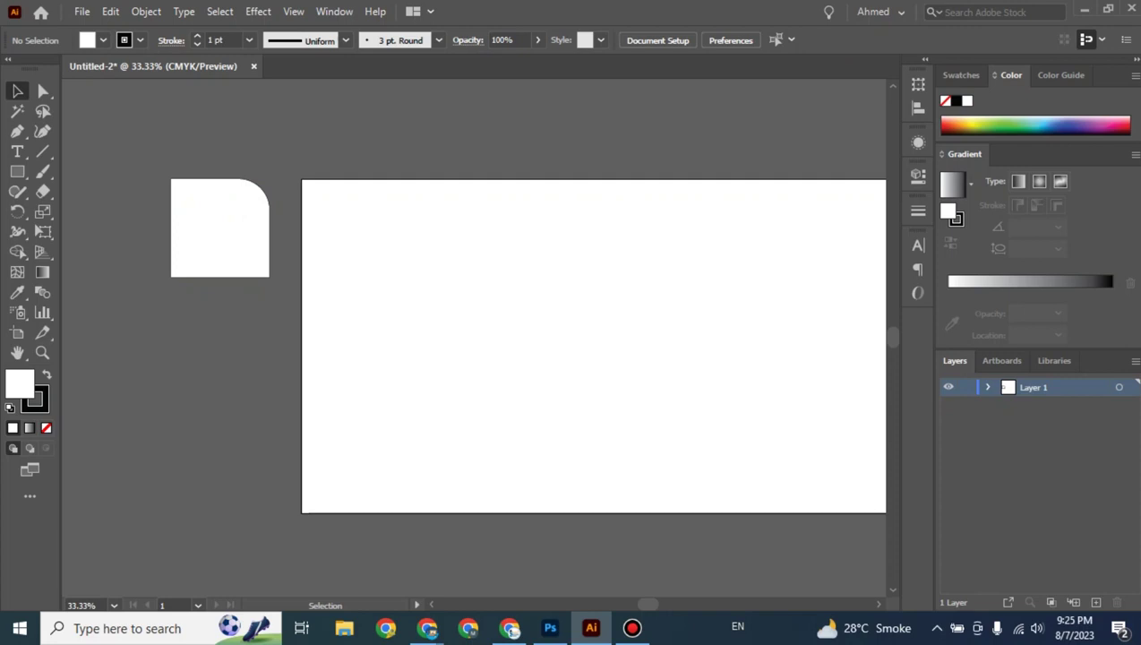
Draw a roughly 117 px square in the artboard's upper-left area at 50% zoom.
scroll(564, 345, "right", 2)
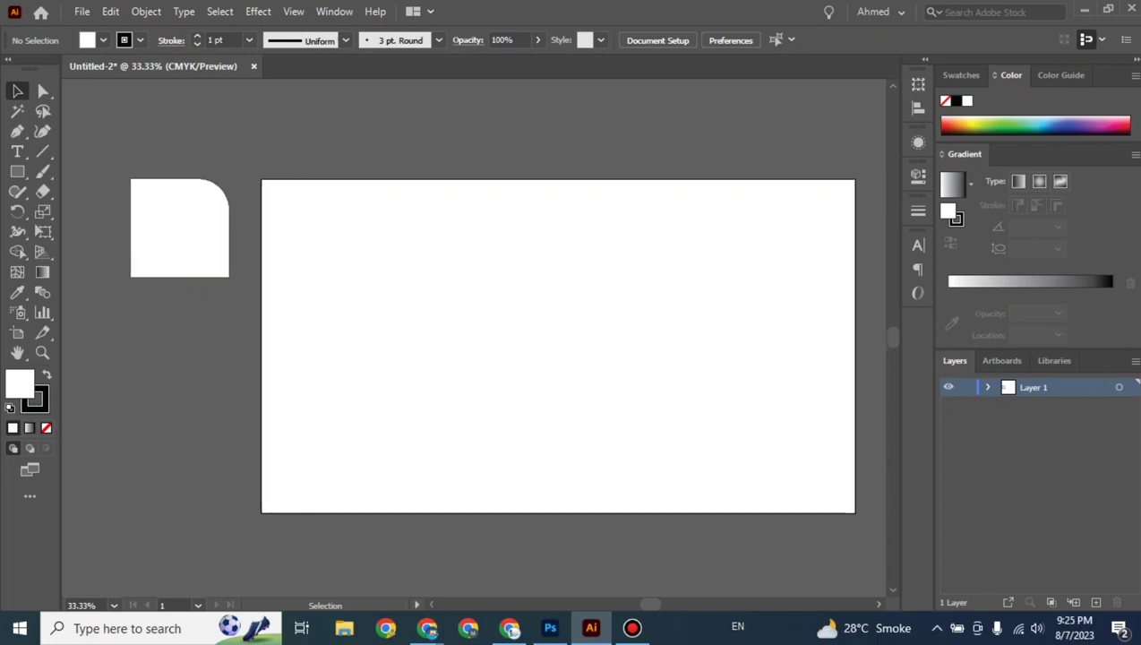
scroll(564, 345, "right", 1)
scroll(564, 345, "right", 2)
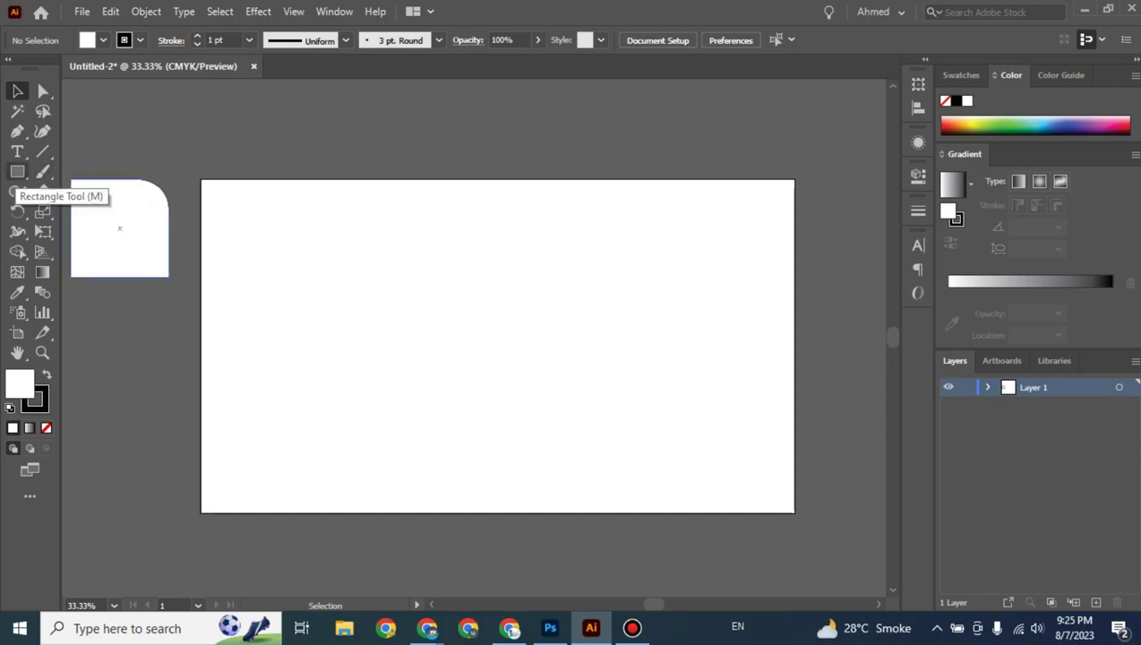
left_click(17, 171)
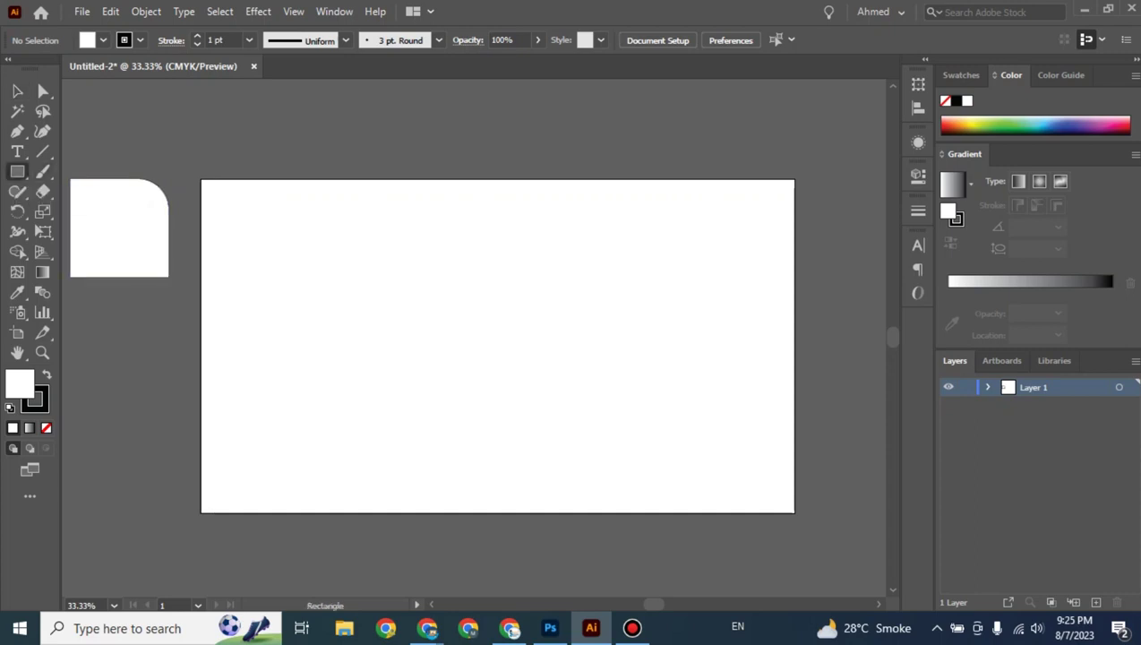
key("ctrl+equal")
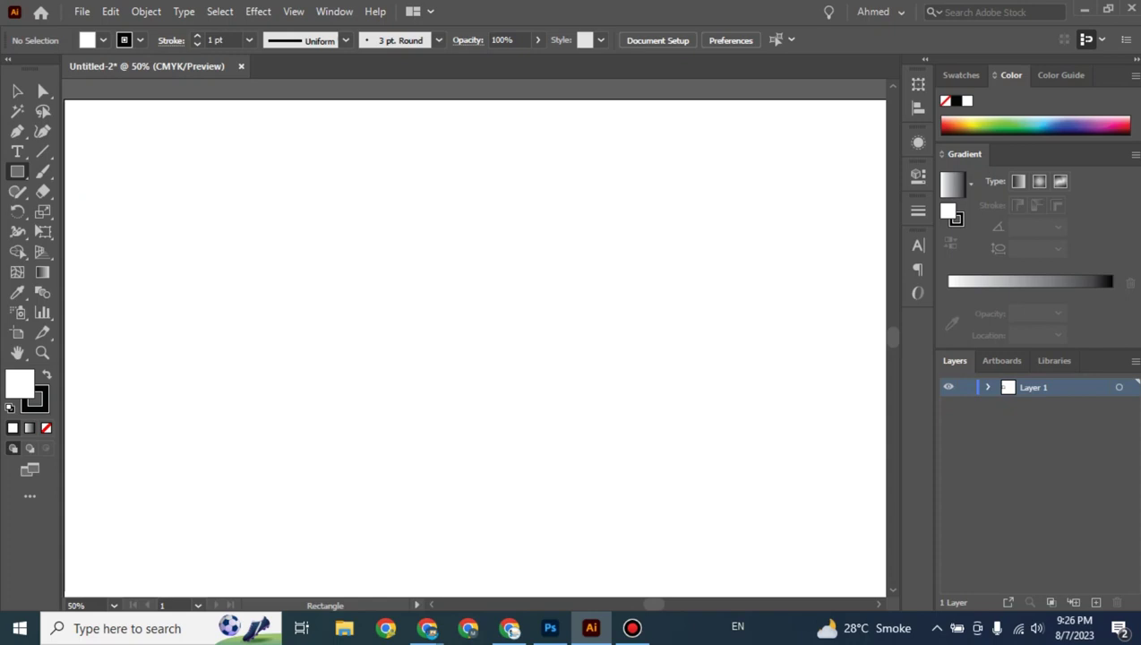
left_click_drag(302, 207, 378, 282)
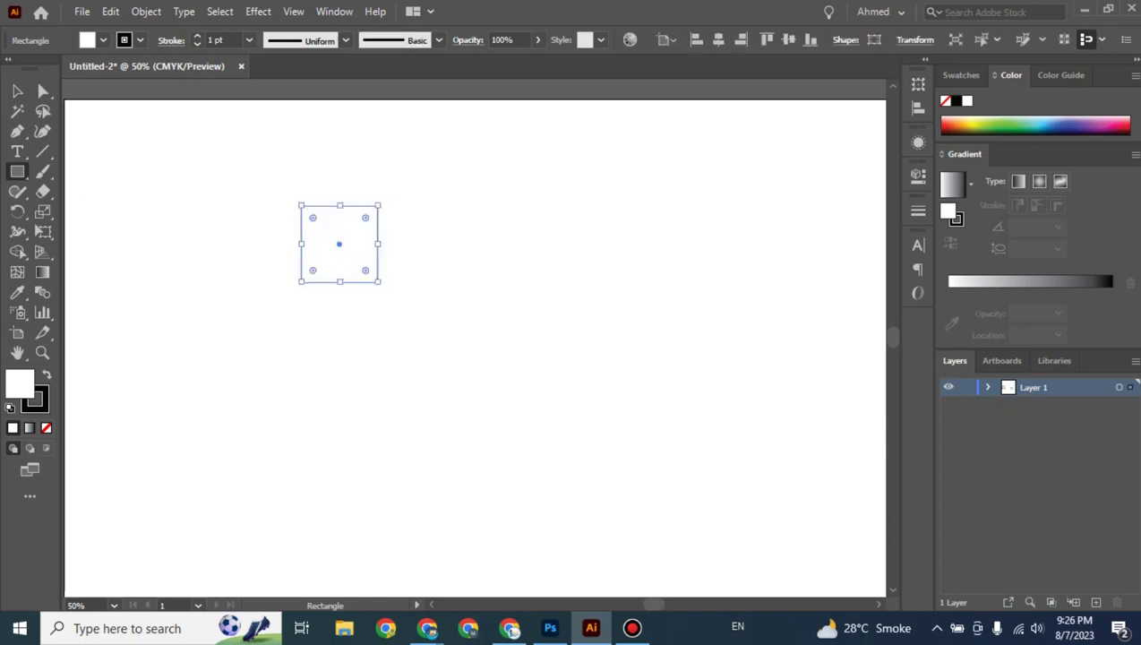
Switch to the Selection tool and select the new square.
key("v")
key("ctrl+shift+a")
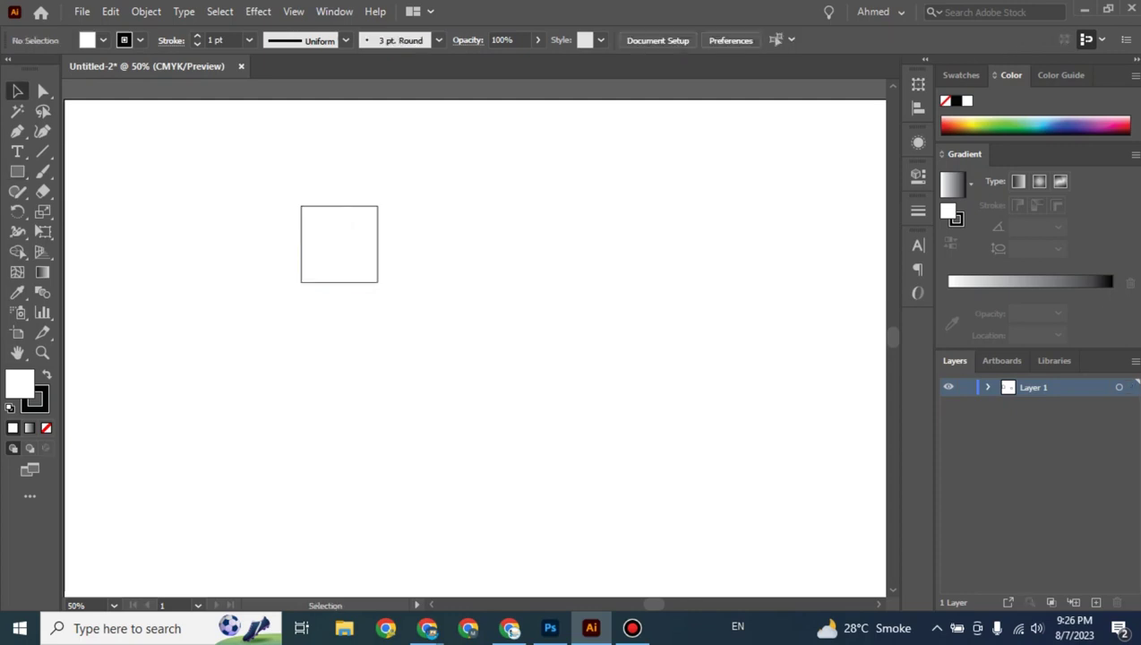
left_click(301, 244)
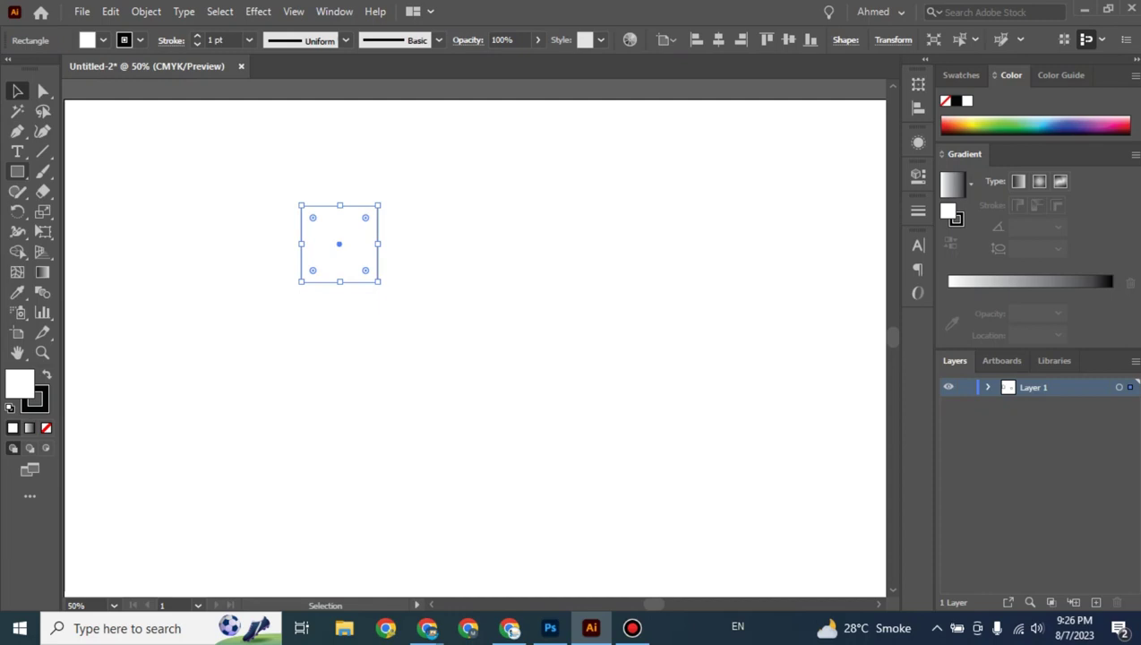
left_click(17, 171)
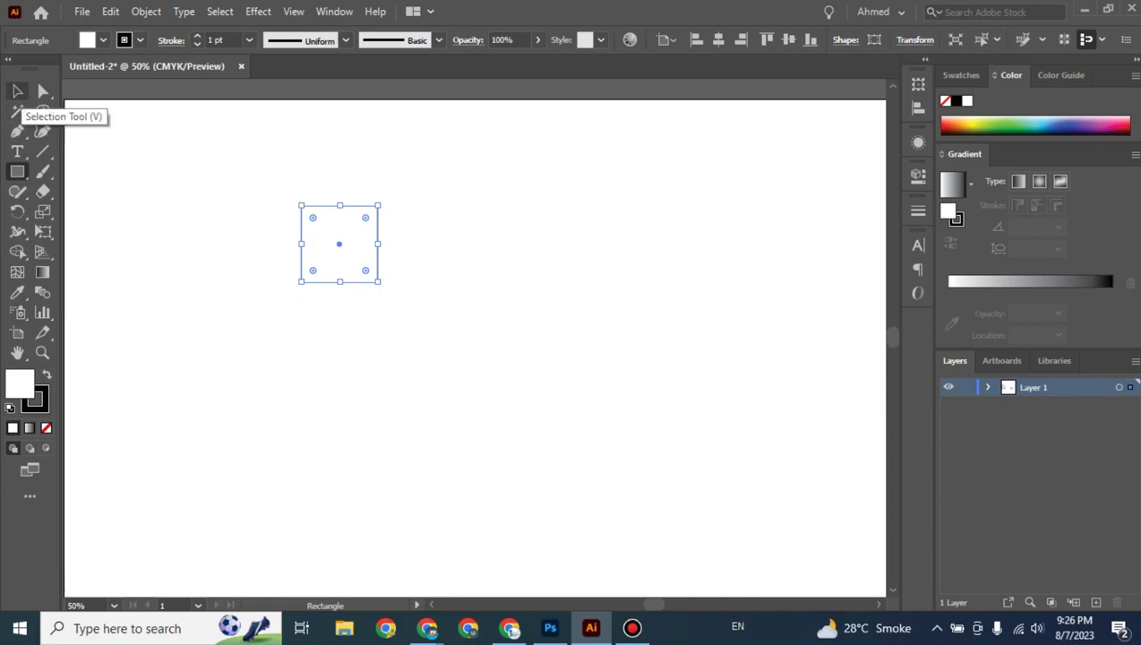
left_click(17, 91)
left_click_drag(284, 189, 409, 295)
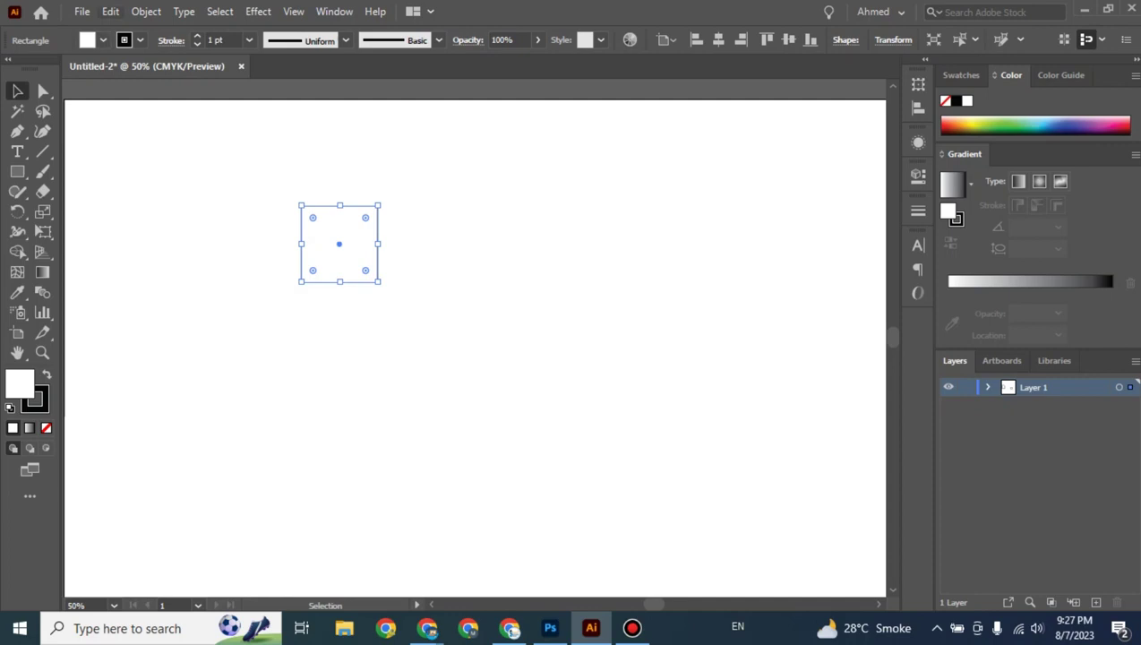
Copy the selected square using the Edit menu.
left_click(111, 10)
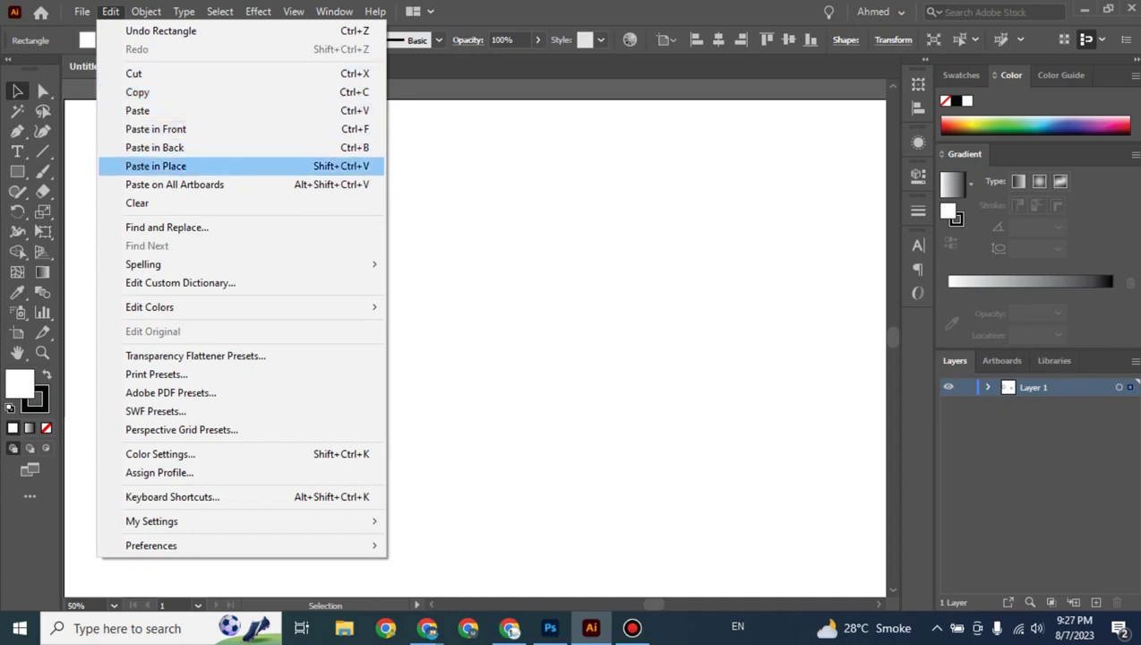
key("Up")
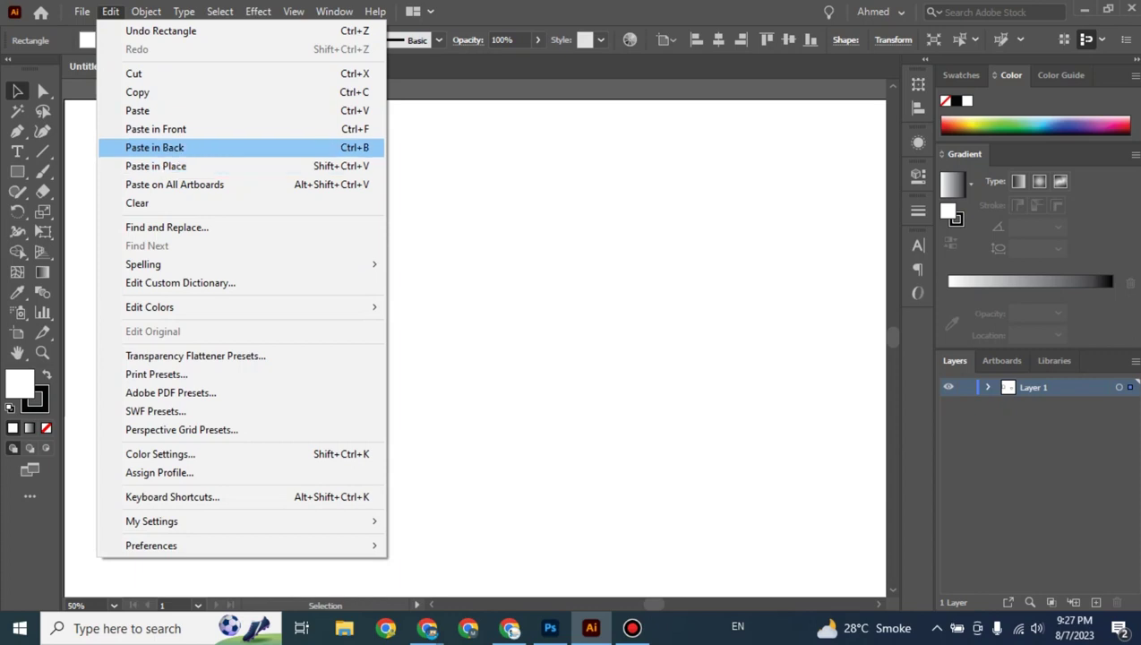
key("Up")
key("Up")
key("Up")
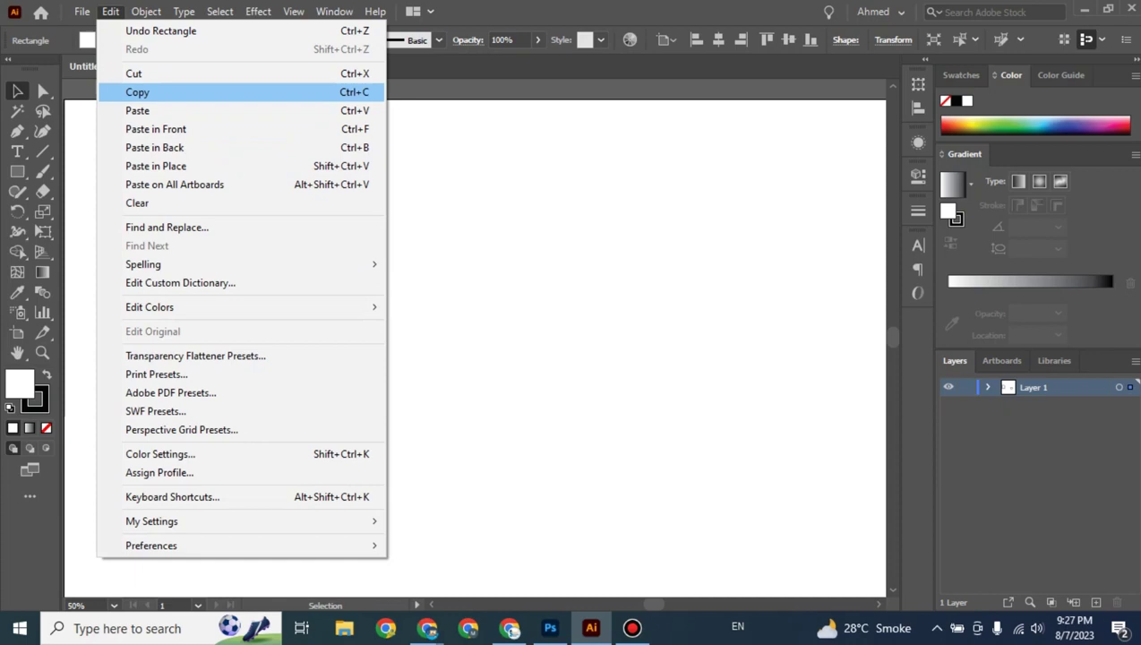
left_click(137, 92)
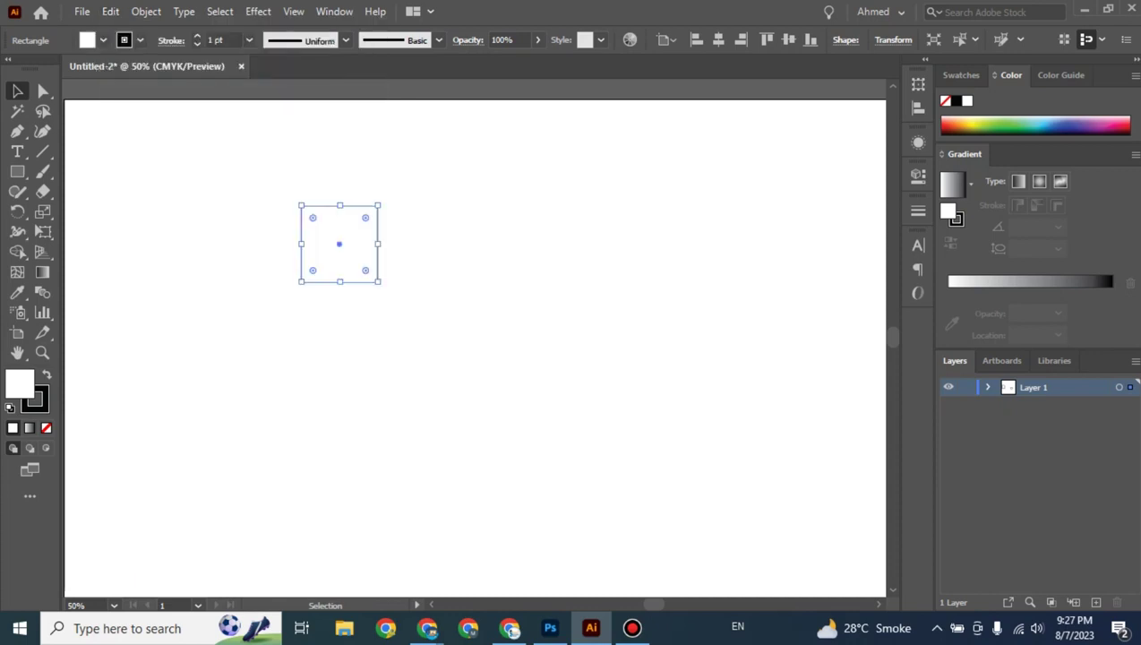
Paste a copy of the square below-right of the original.
left_click(111, 10)
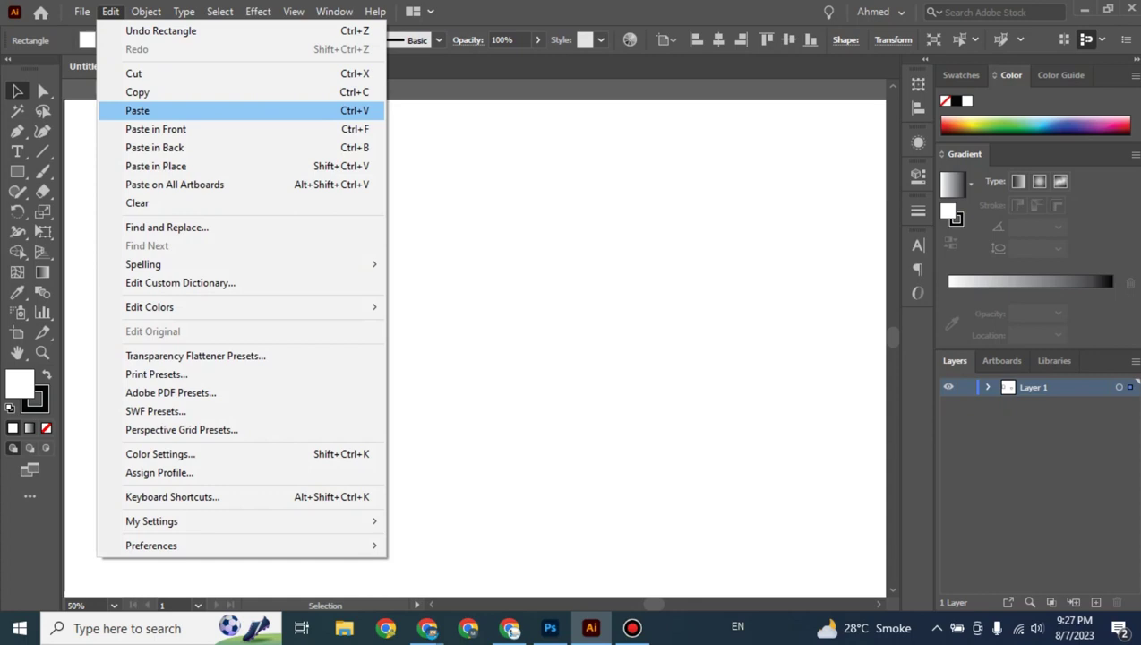
left_click(137, 110)
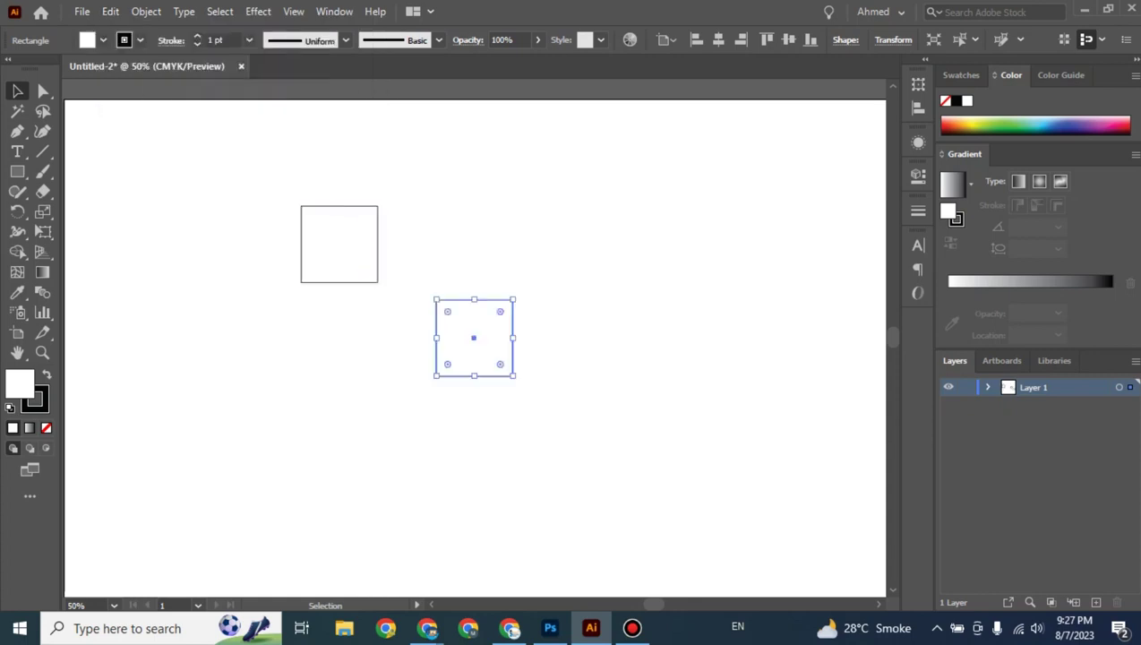
left_click(338, 244)
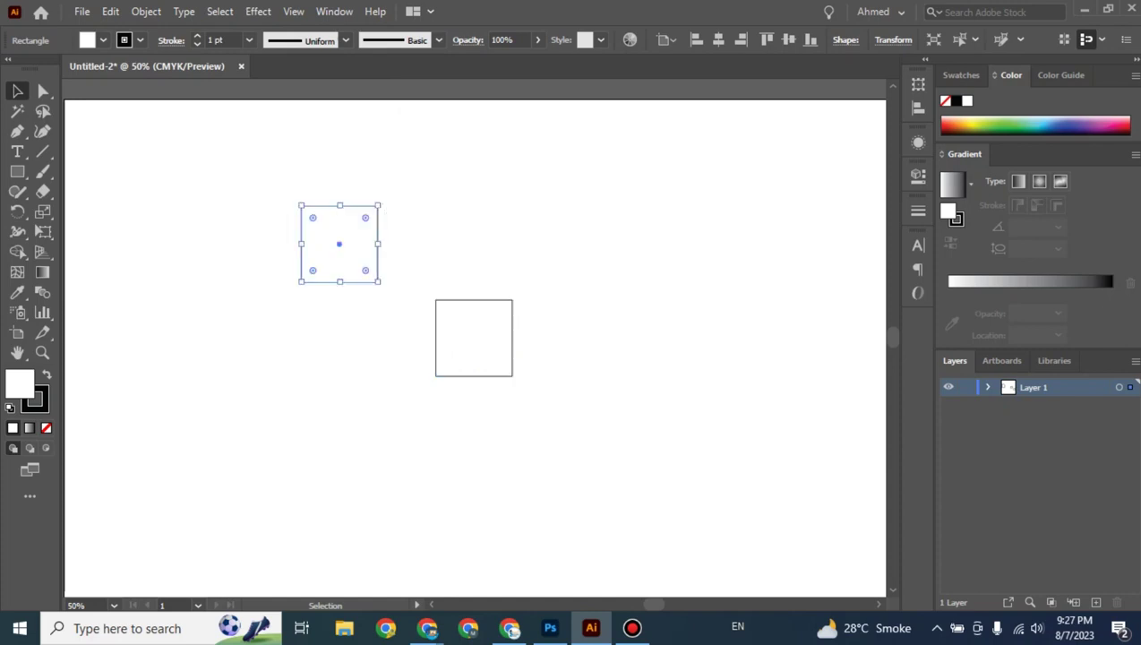
left_click(474, 338)
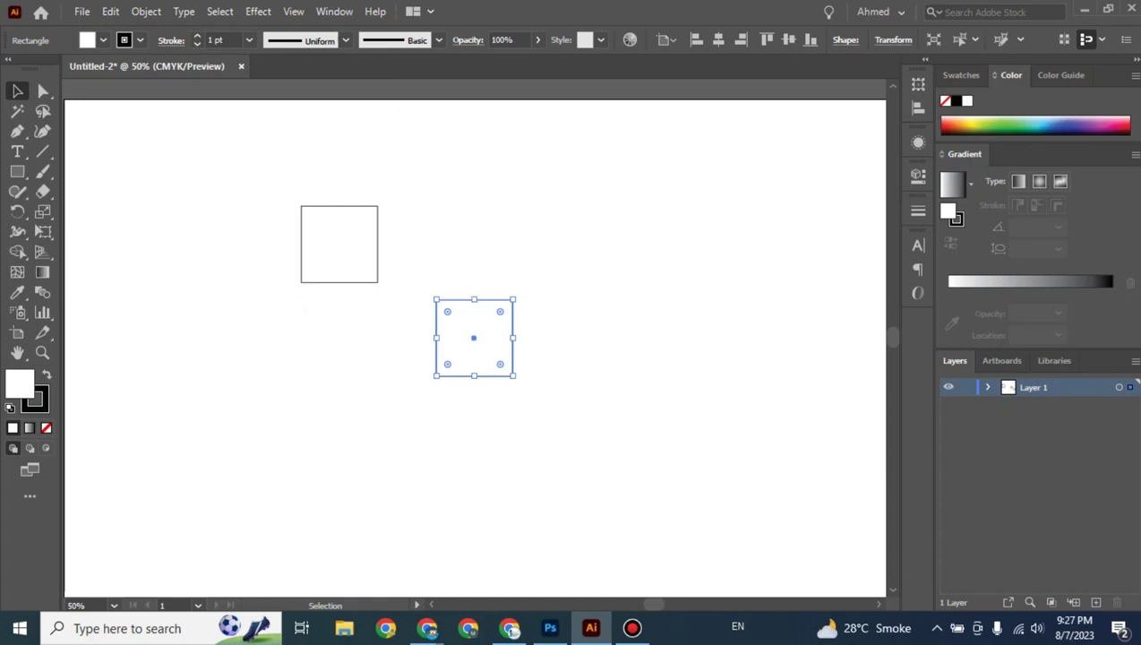
Snap the pasted square directly below the original square.
mouse_move(465, 299)
left_mouse_down()
mouse_move(355, 300)
mouse_move(339, 329)
mouse_move(340, 281)
left_mouse_up()
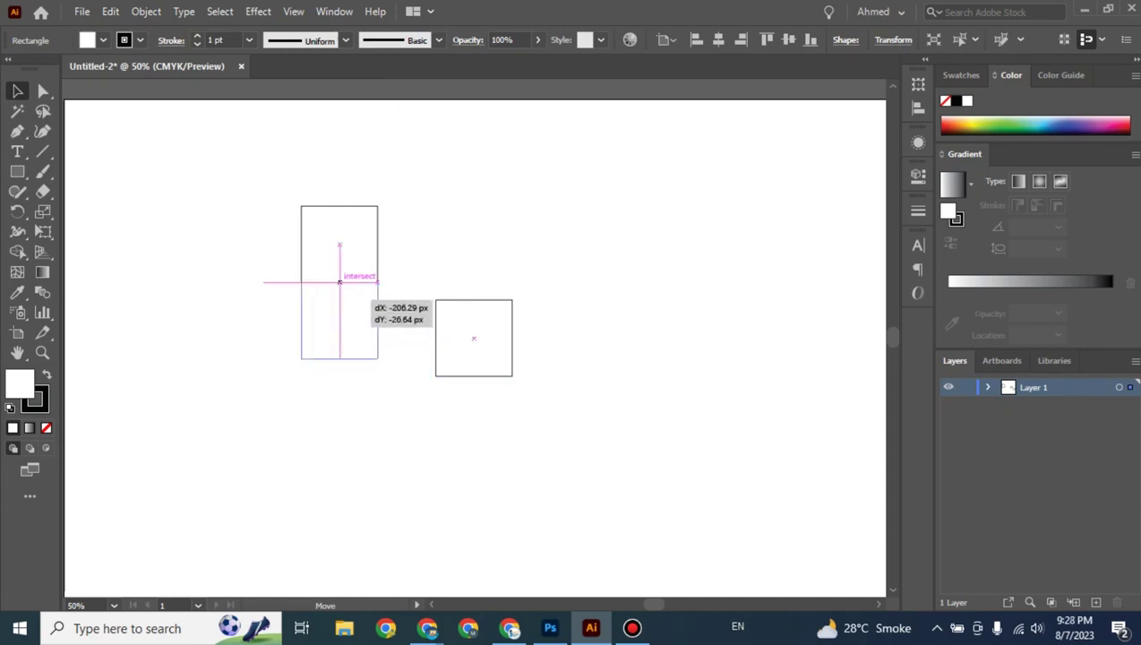
left_click_drag(340, 282, 339, 282)
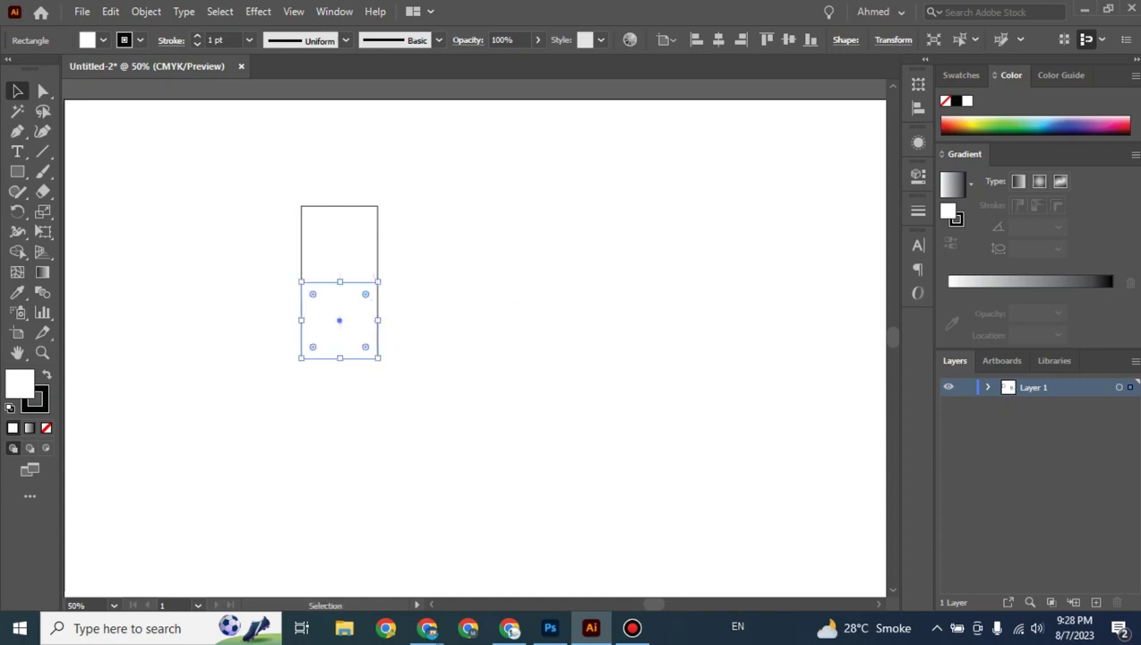
key("ctrl+shift+a")
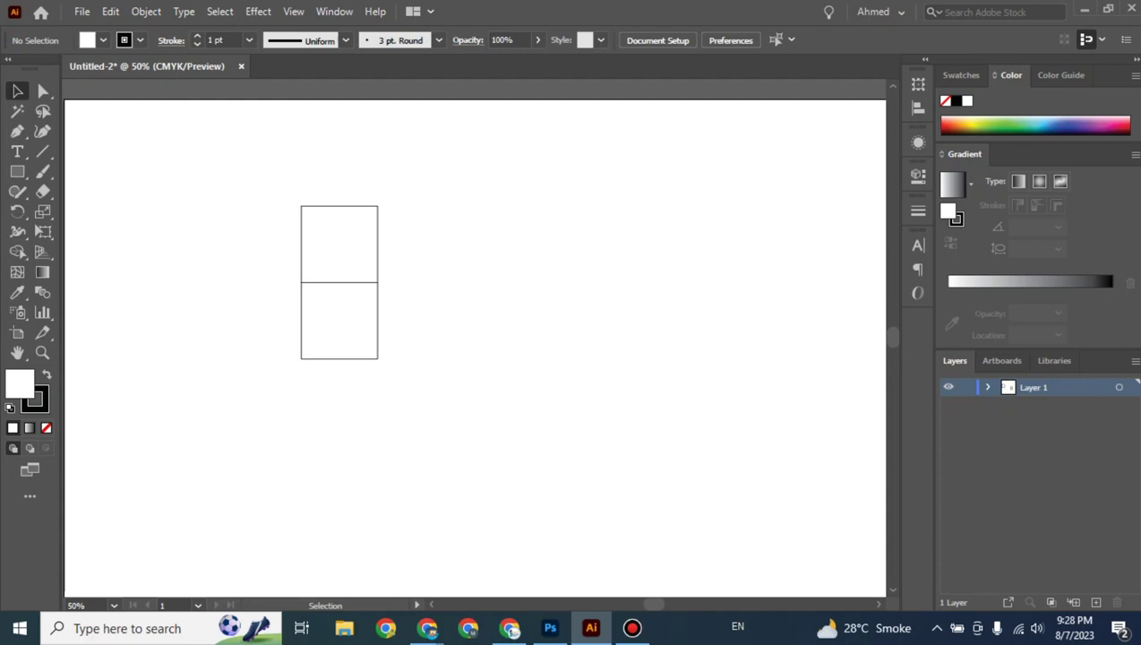
Paste a third square and snap it to the right of the lower square.
key("ctrl+v")
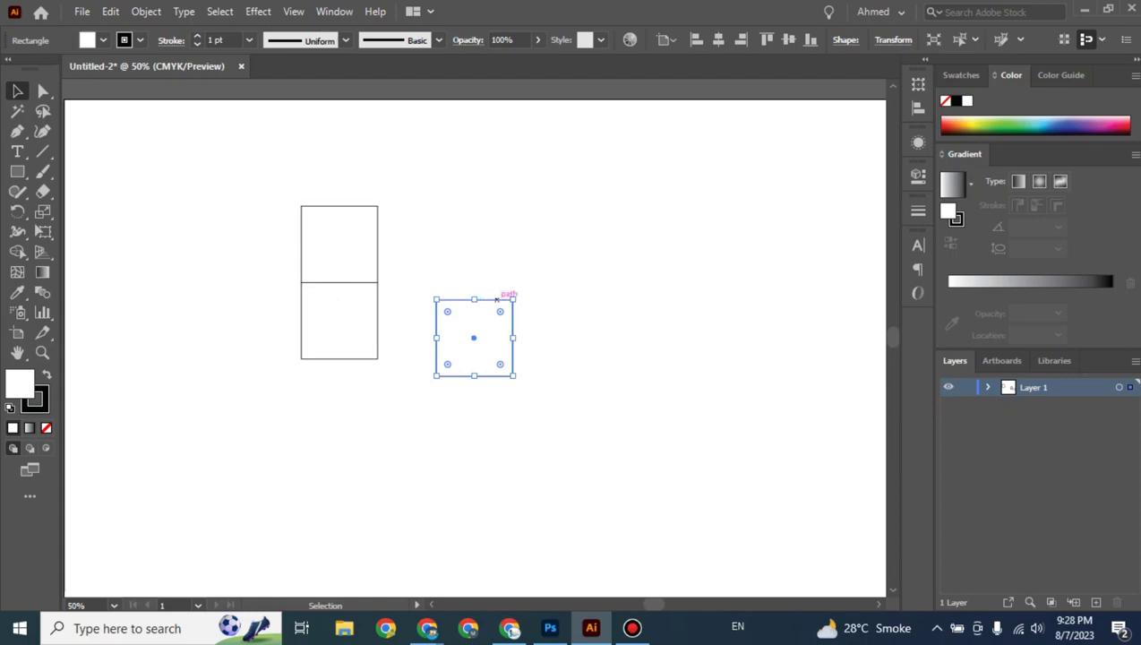
mouse_move(507, 311)
left_mouse_down()
mouse_move(460, 298)
mouse_move(464, 282)
left_mouse_up()
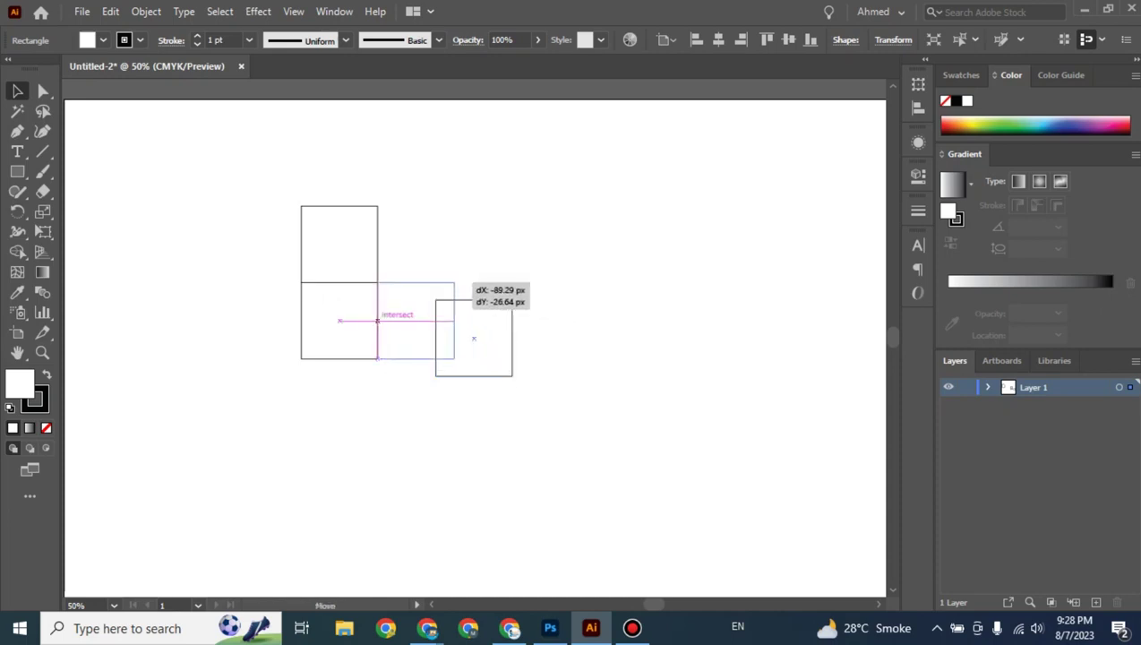
left_click_drag(449, 293, 450, 293)
key("ctrl+shift+a")
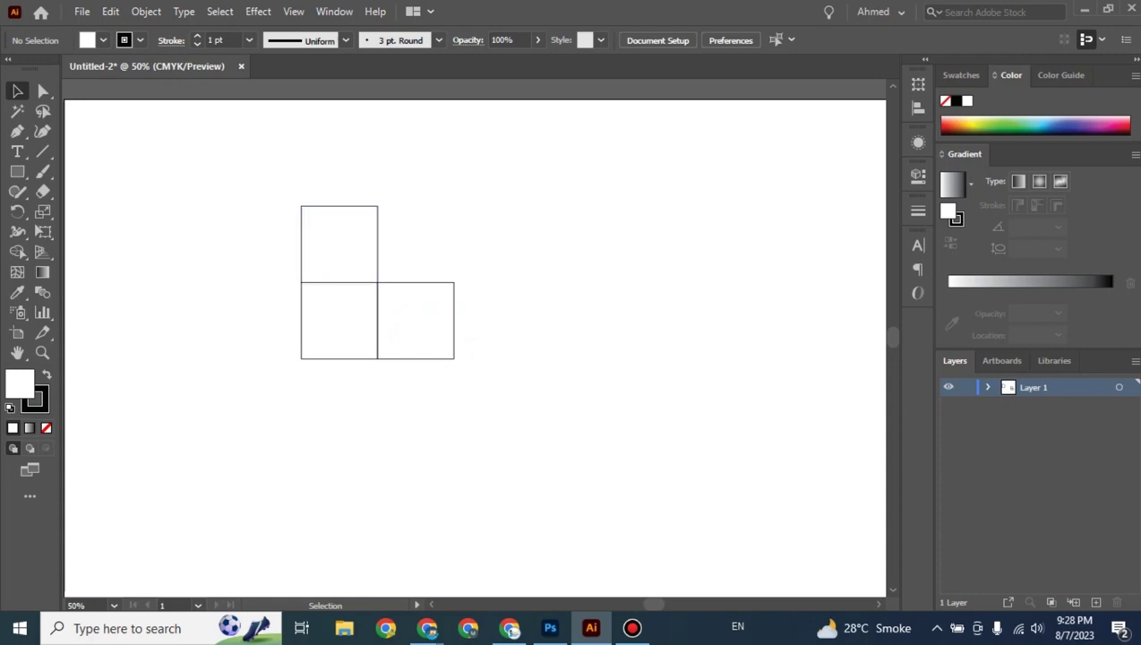
Slant the upper square's top edge points diagonally to form the cube's top face.
left_click(43, 91)
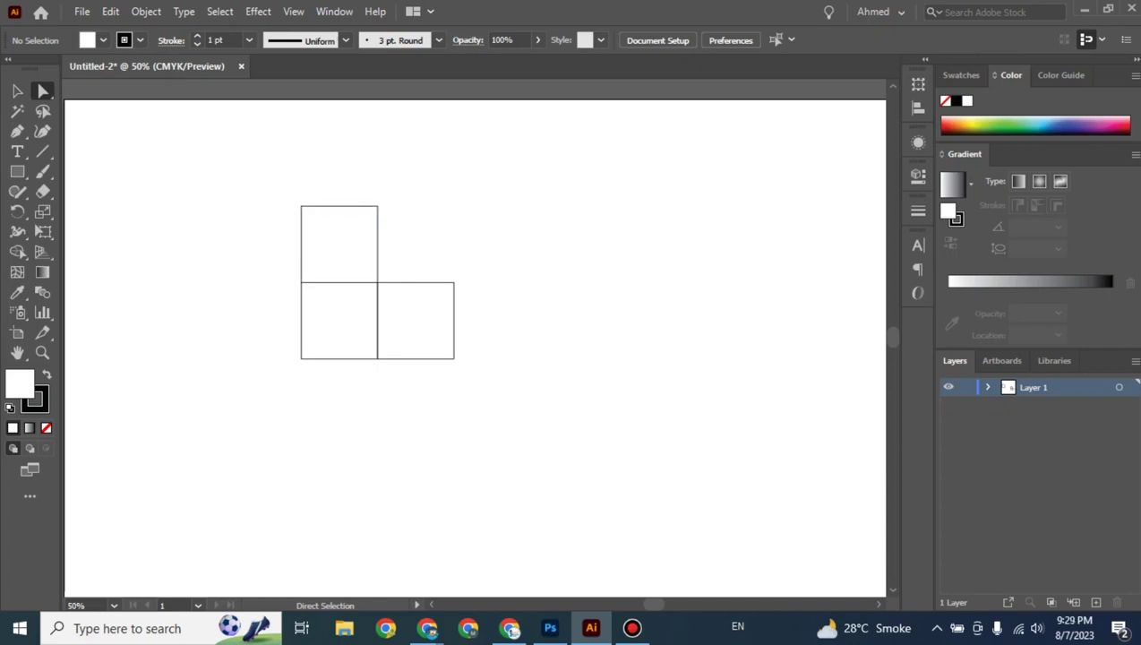
left_click_drag(286, 188, 387, 213)
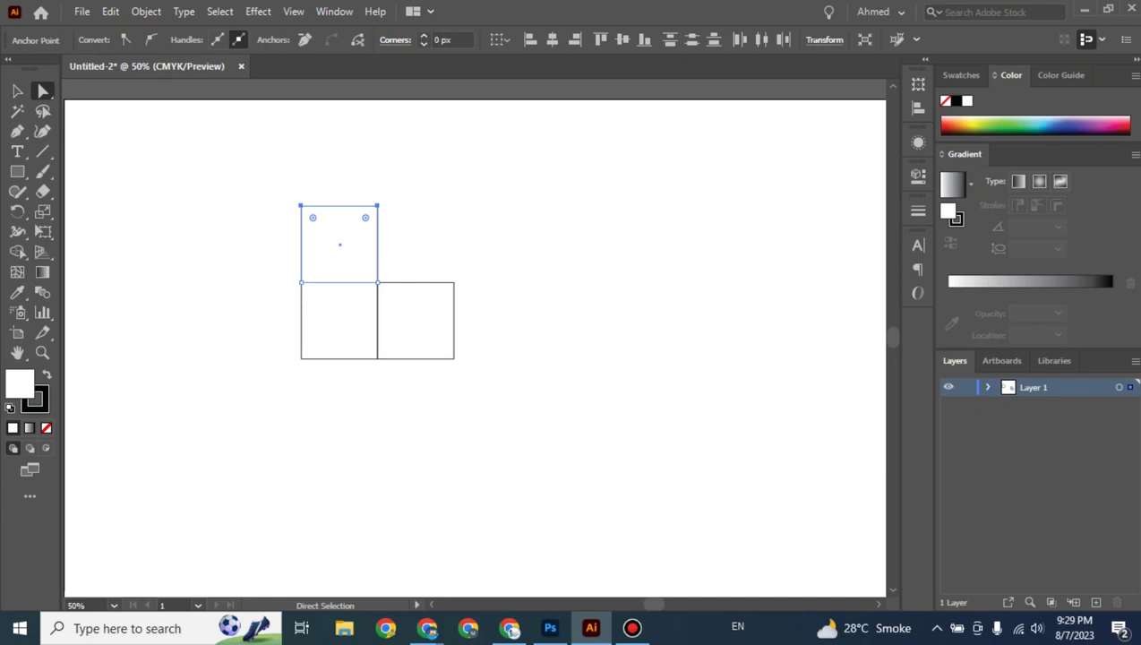
left_click_drag(377, 206, 377, 206)
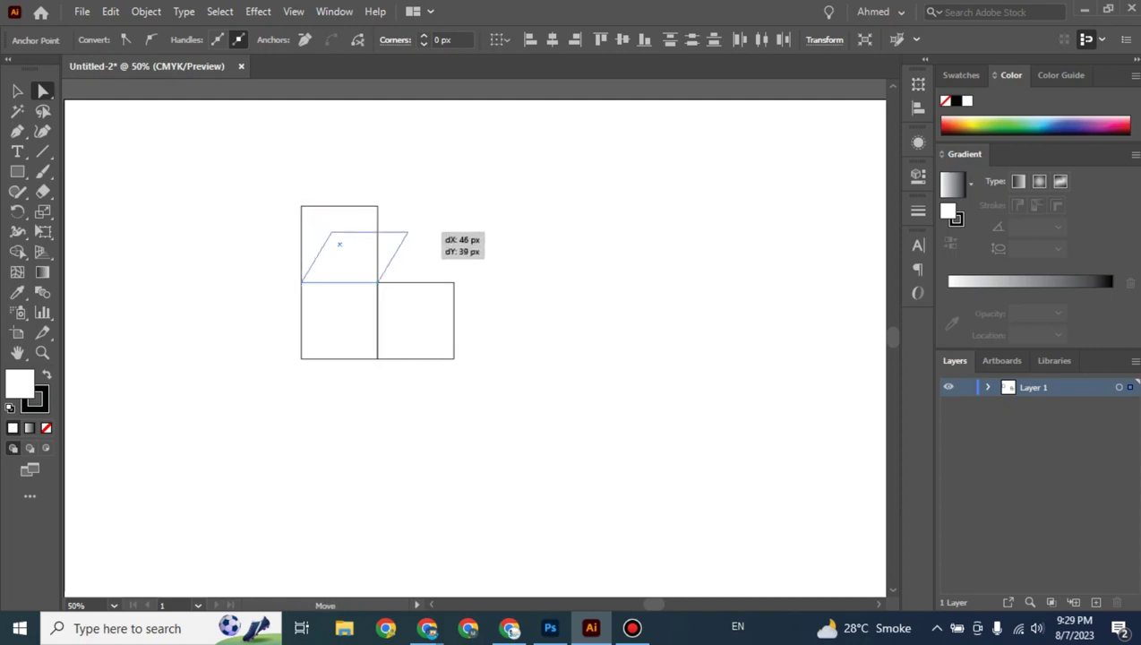
mouse_move(377, 206)
left_mouse_down()
mouse_move(408, 244)
mouse_move(394, 269)
left_mouse_up()
key("ctrl+shift+a")
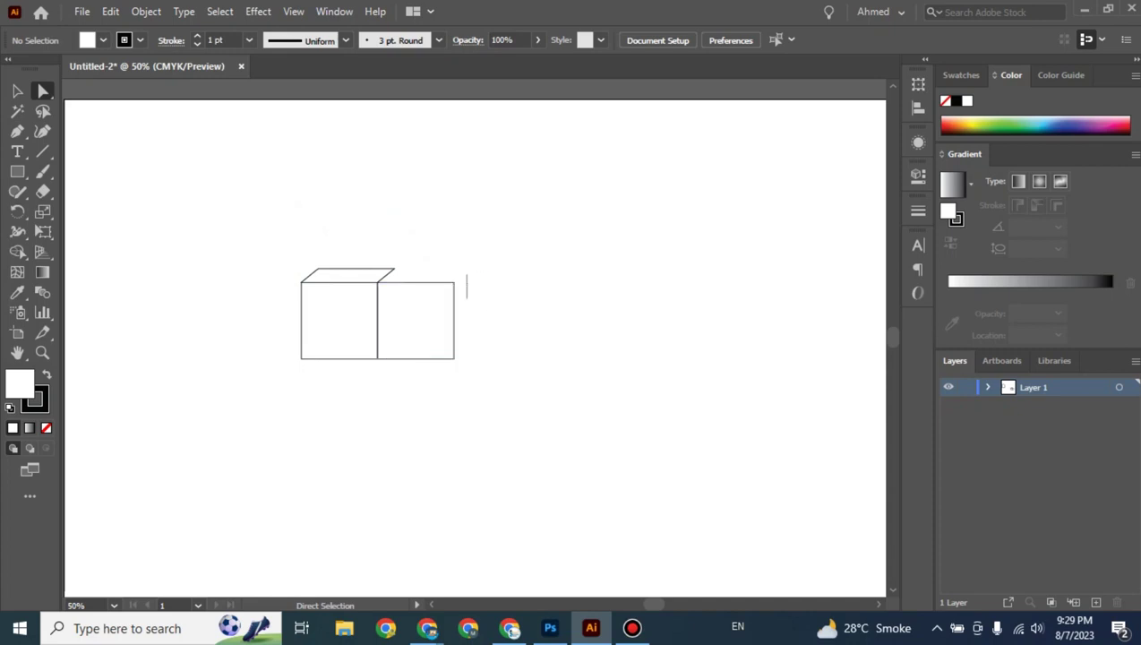
Drag the right square's outer corner points to fold it into the cube's side face.
left_click(448, 357)
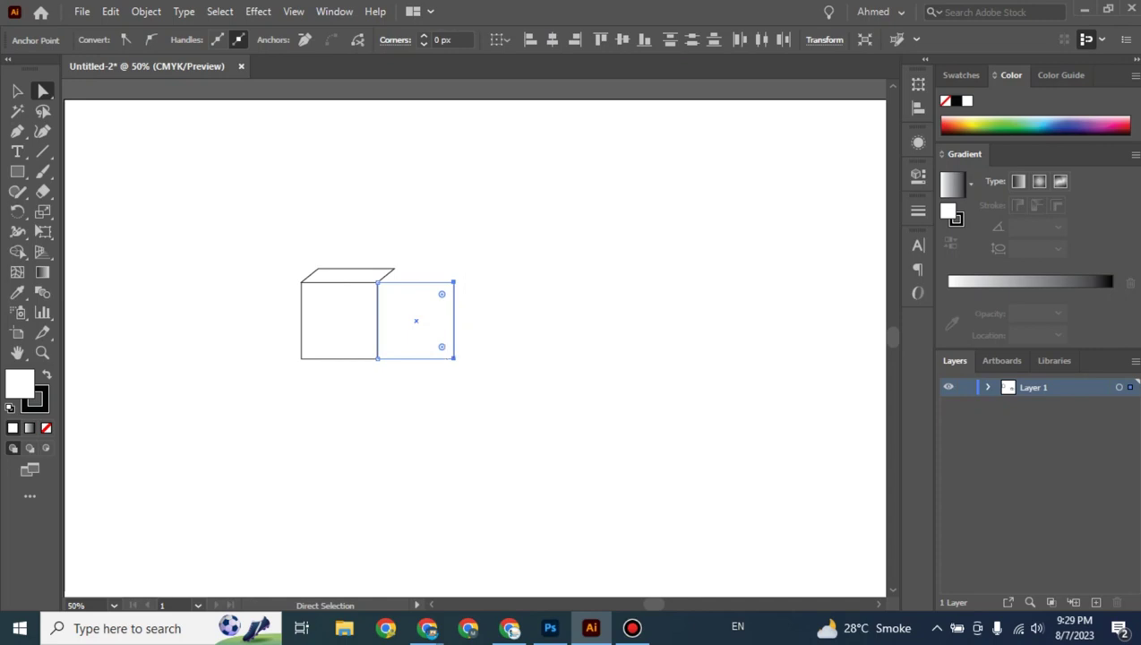
left_click(453, 282)
left_click_drag(453, 282, 394, 268)
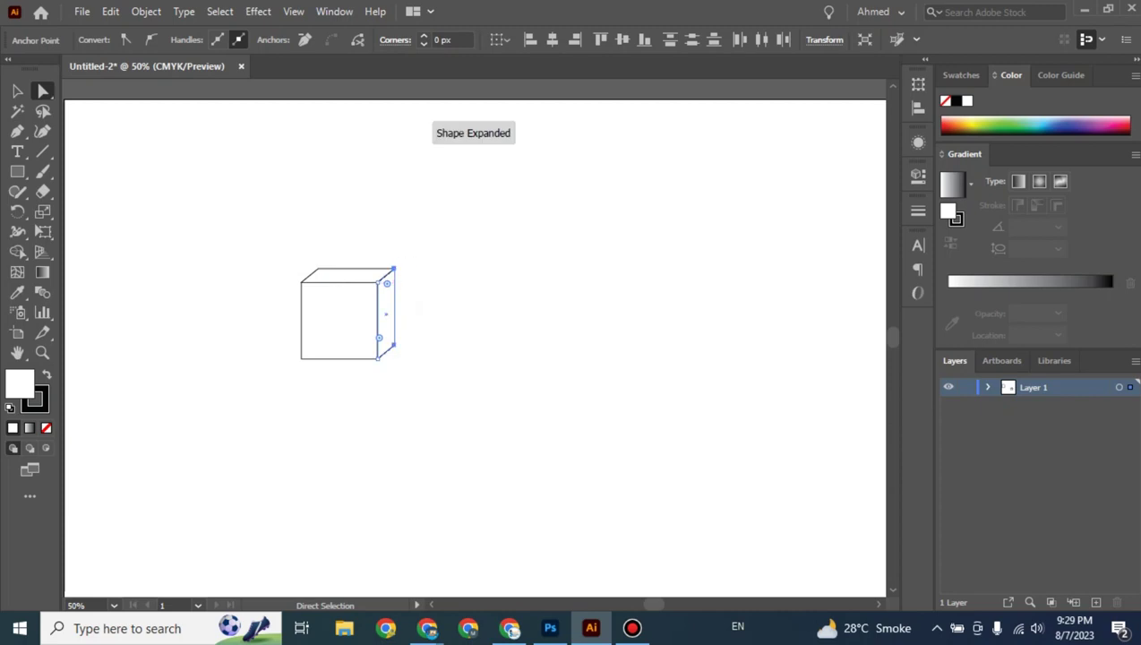
key("ctrl+shift+a")
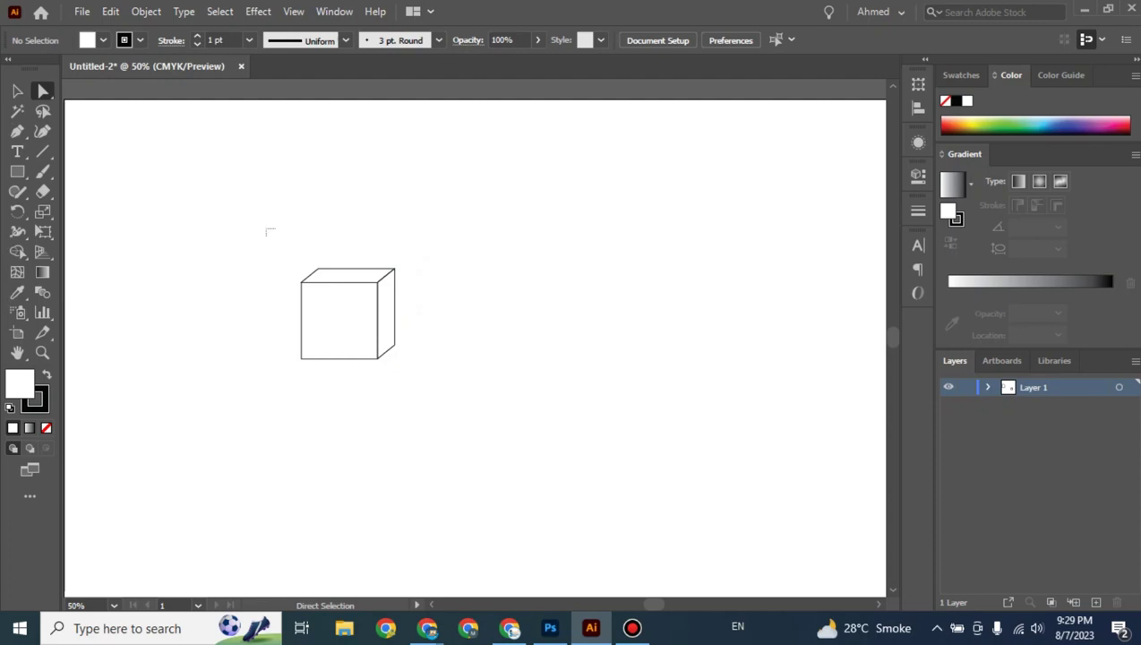
Paste a copy of the cube to its right and squash it into a flat box about 143 × 42 px.
left_click_drag(267, 231, 413, 378)
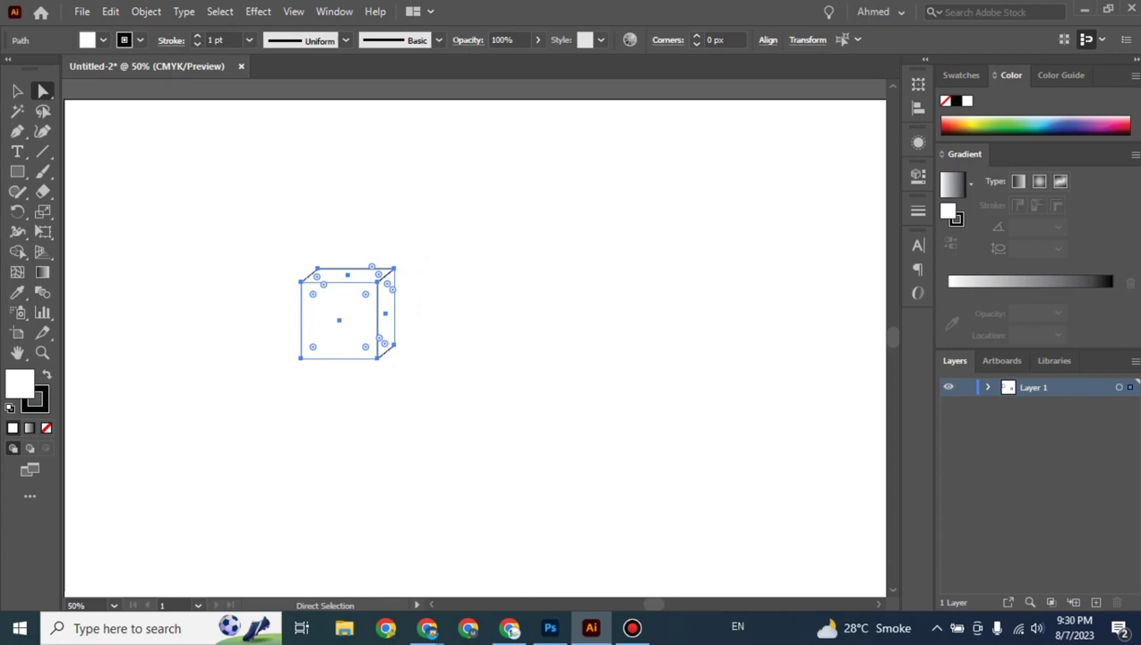
key("ctrl+v")
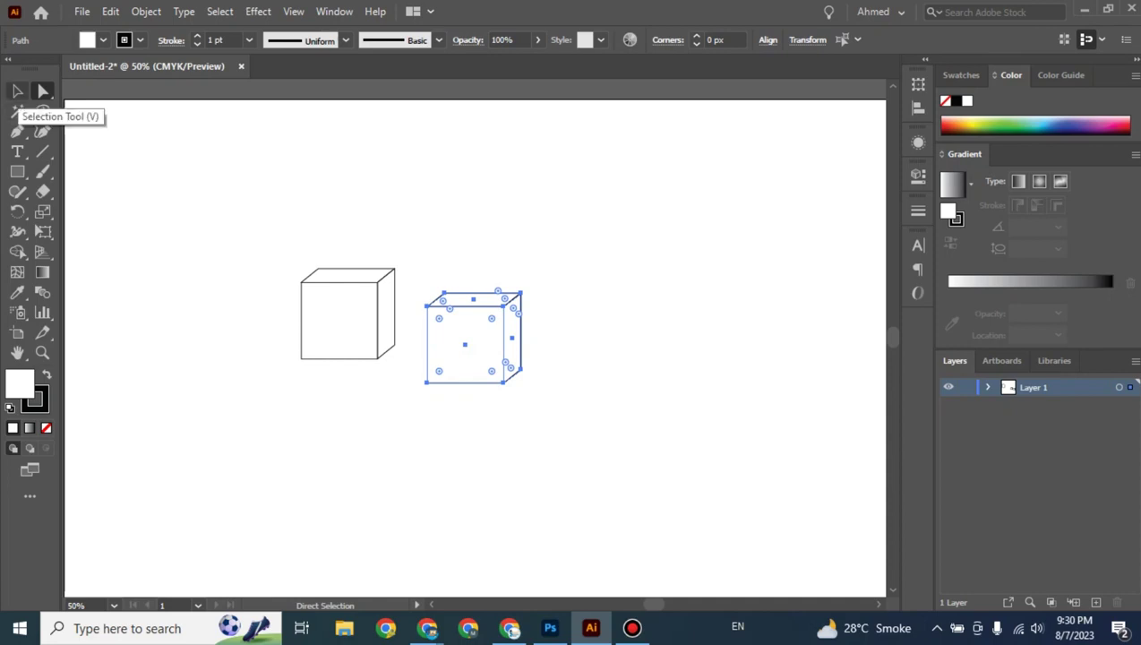
left_click(17, 90)
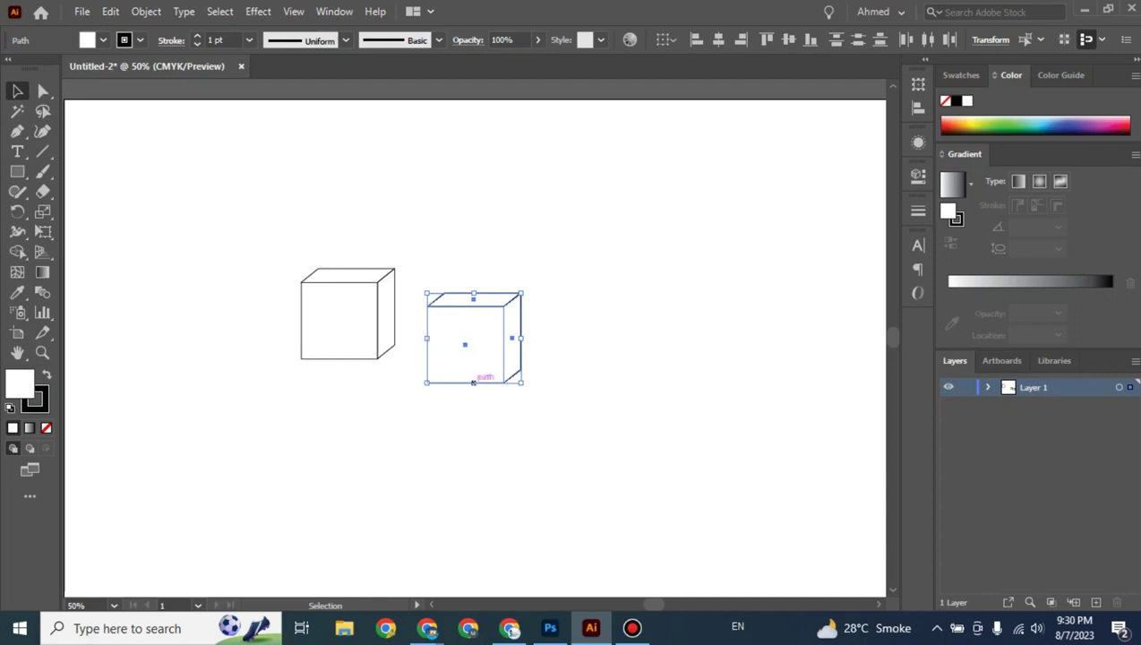
left_click_drag(473, 382, 468, 313)
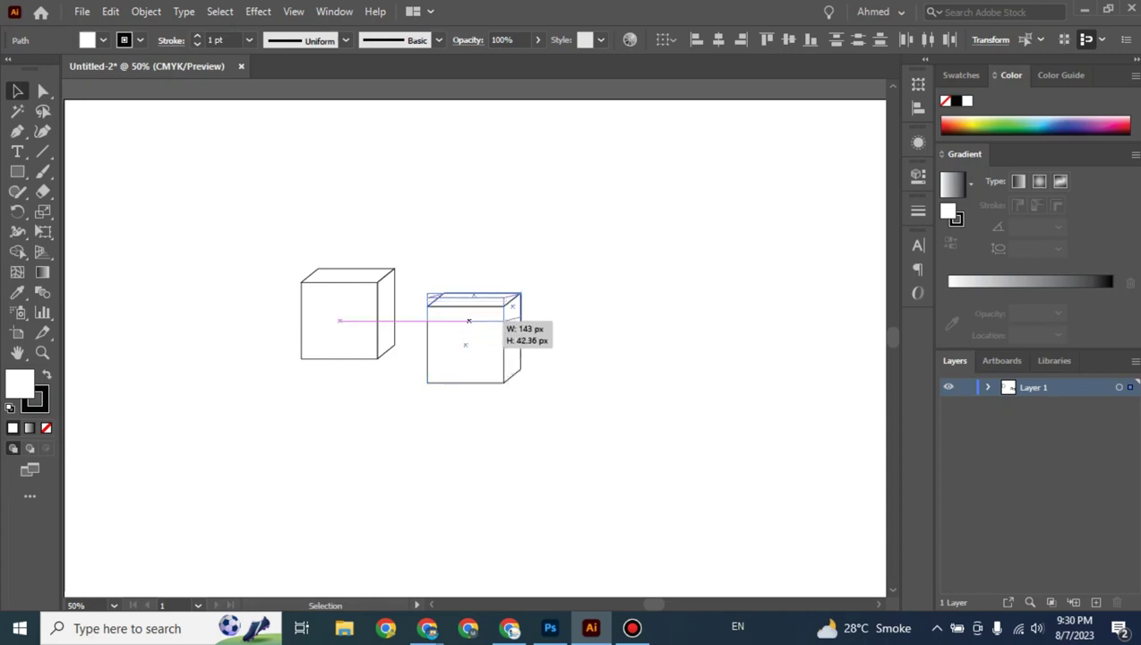
left_click(496, 344)
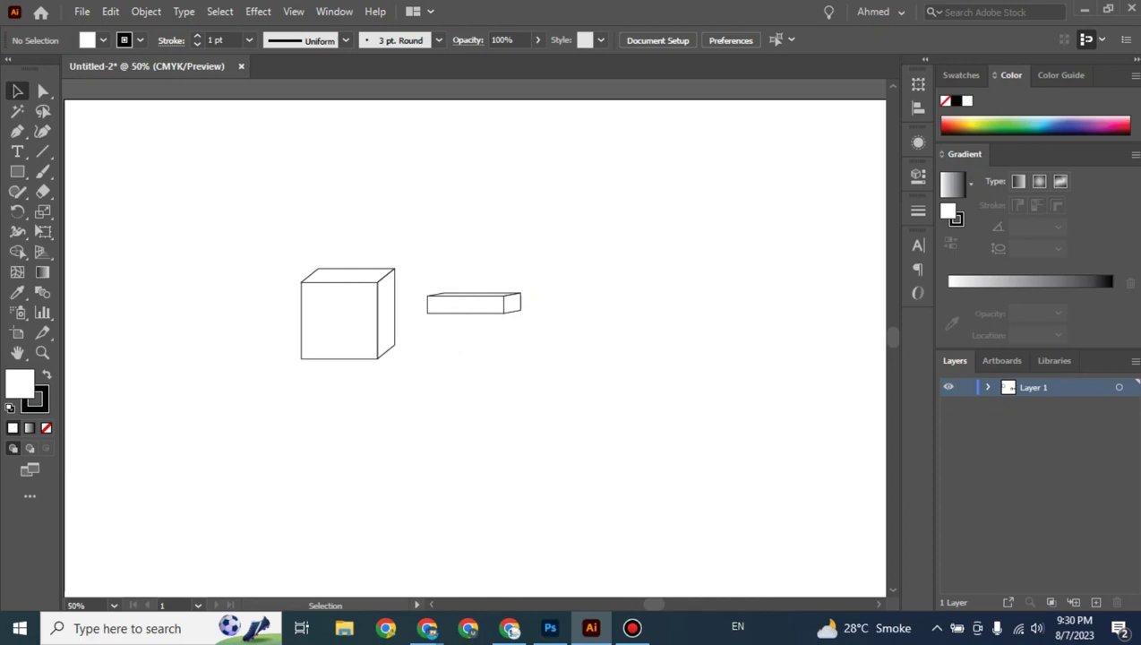
Check the Google Meet call, then return to Illustrator with the shape tools flyout showing.
left_click(331, 548)
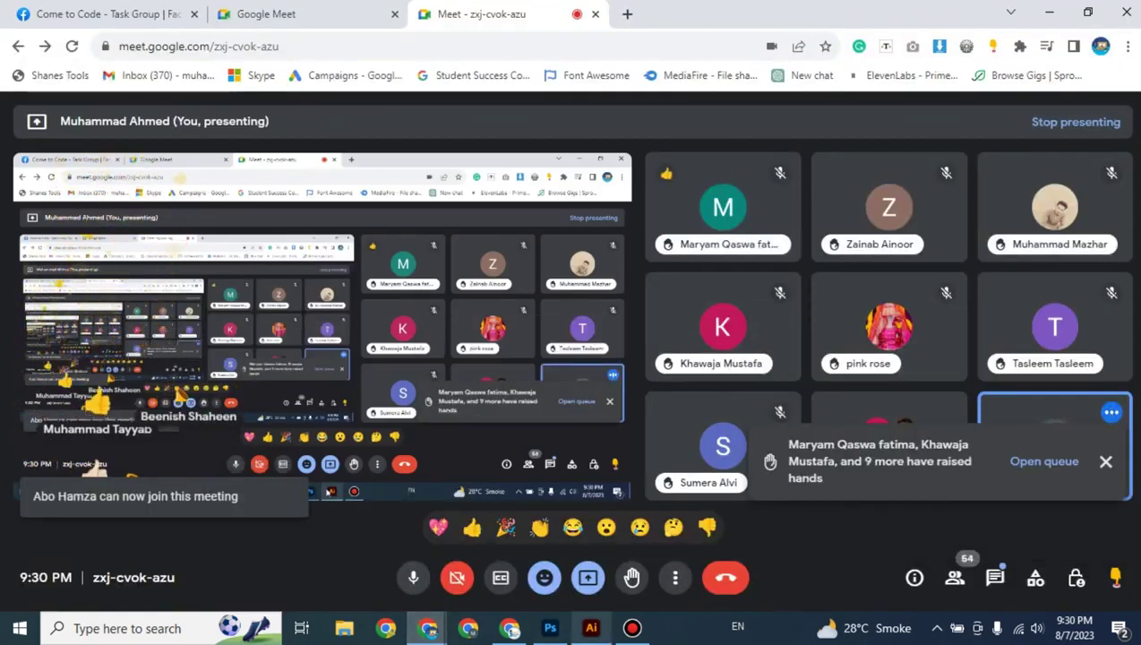
left_click(590, 628)
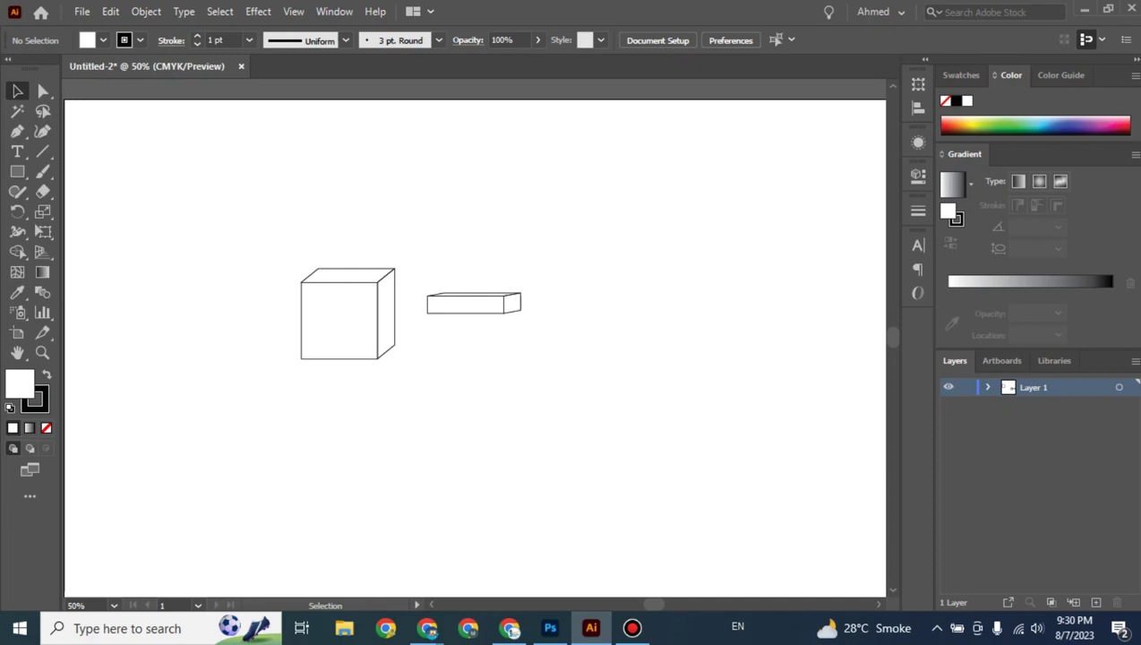
left_click(17, 171)
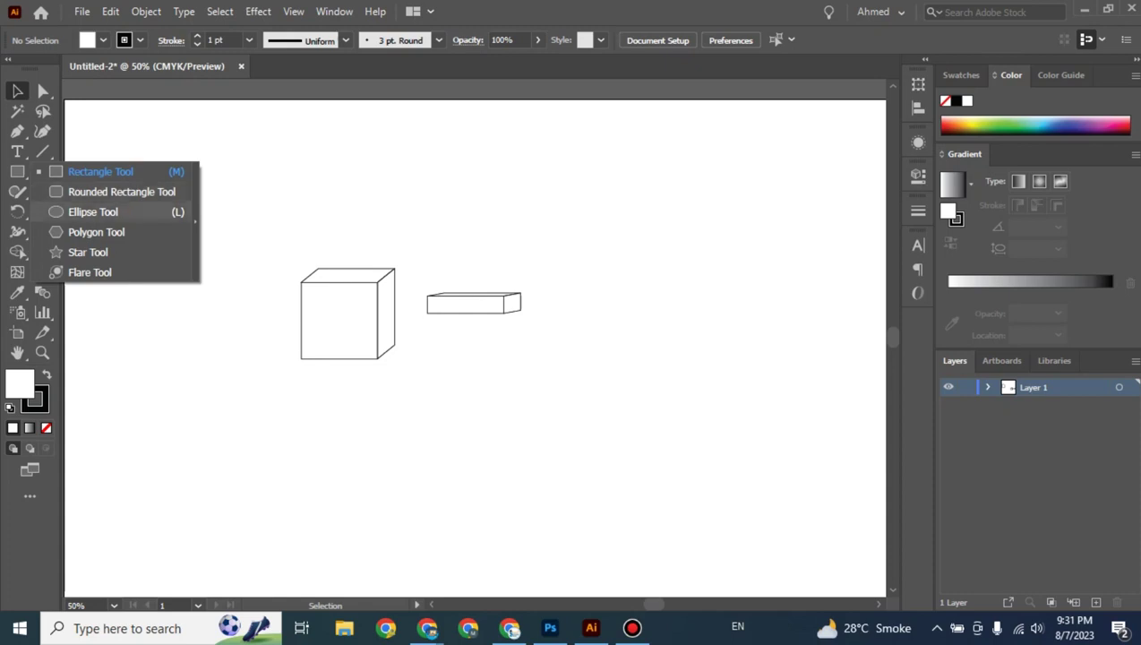
Draw a tall ellipse right of the flat box and lower its side points into an egg shape.
left_click(89, 211)
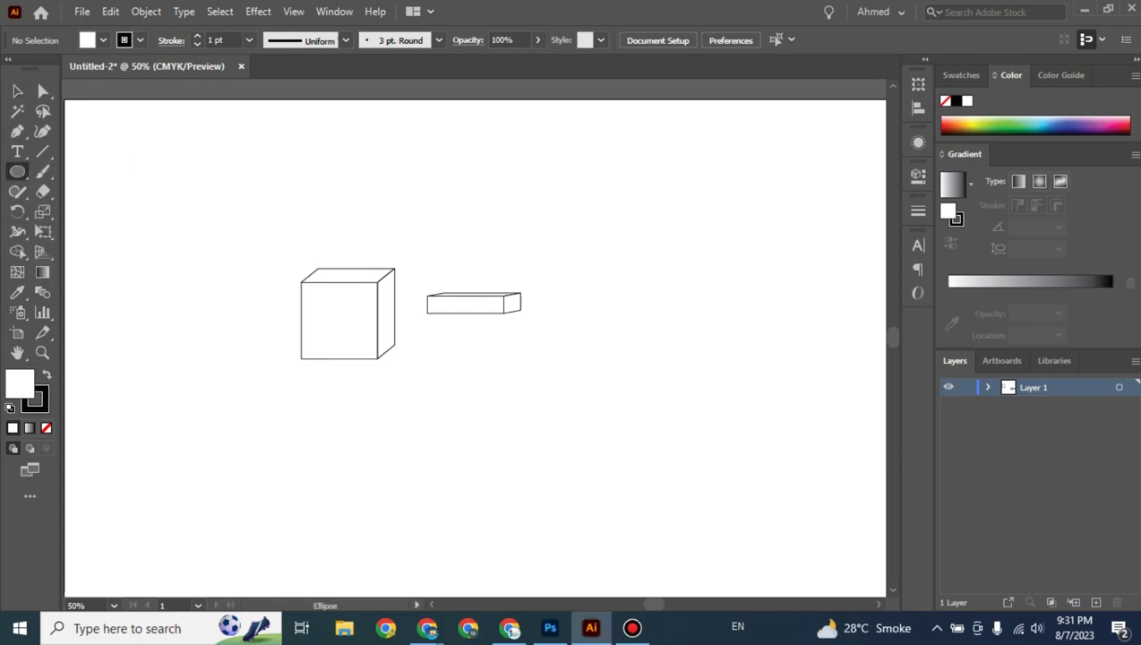
left_click_drag(589, 228, 726, 417)
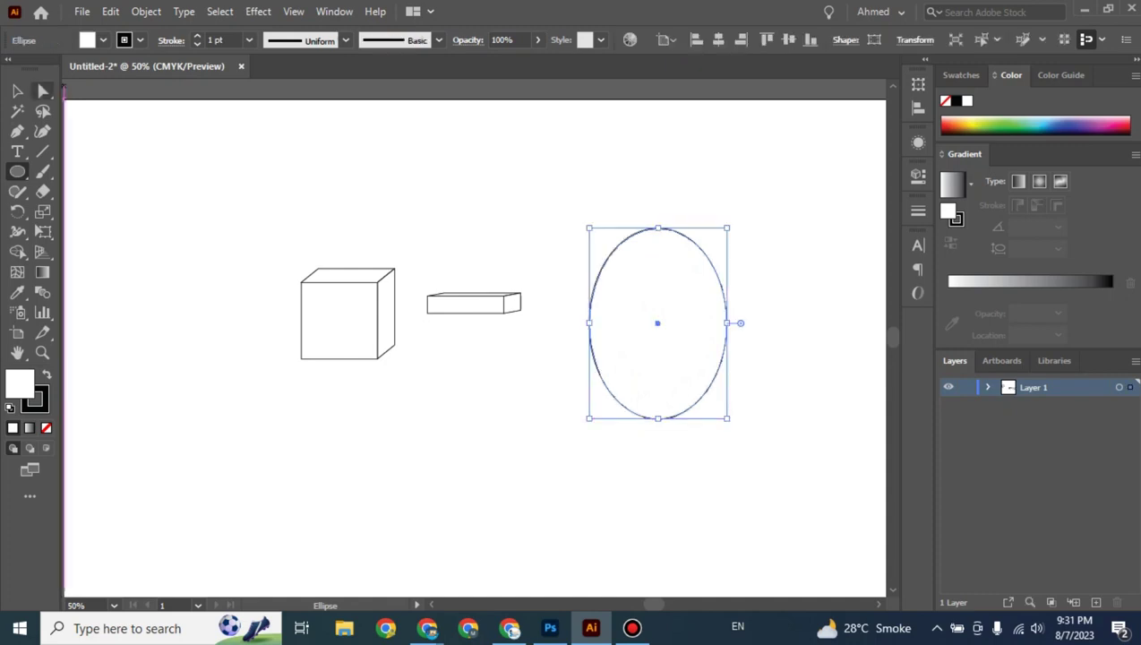
left_click(43, 90)
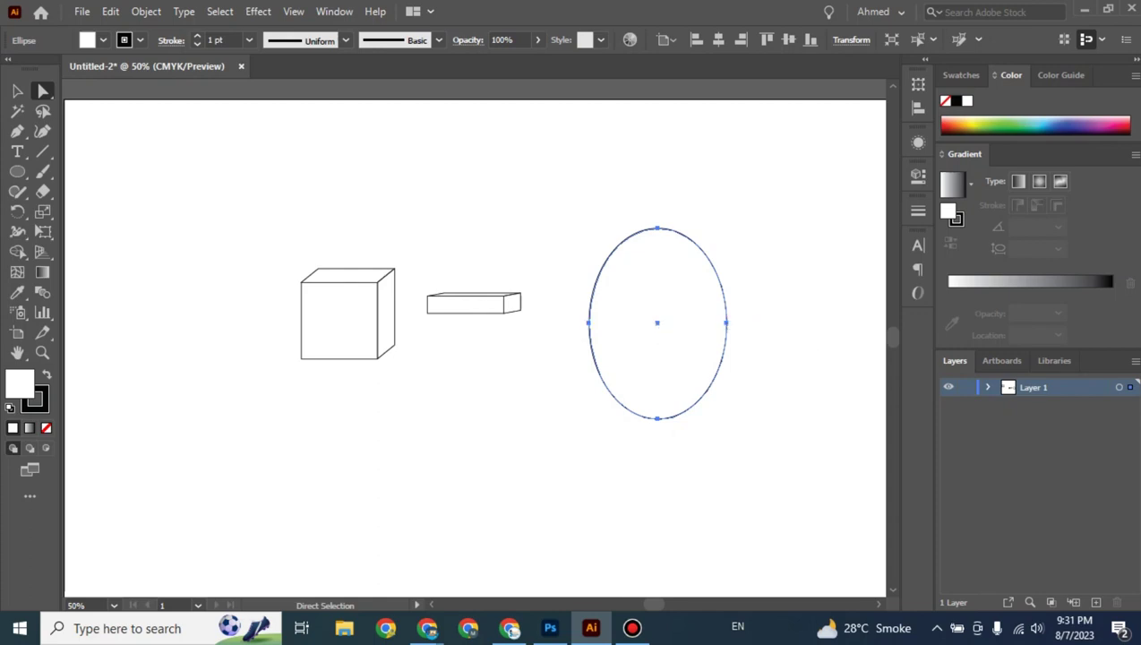
left_click_drag(559, 308, 741, 334)
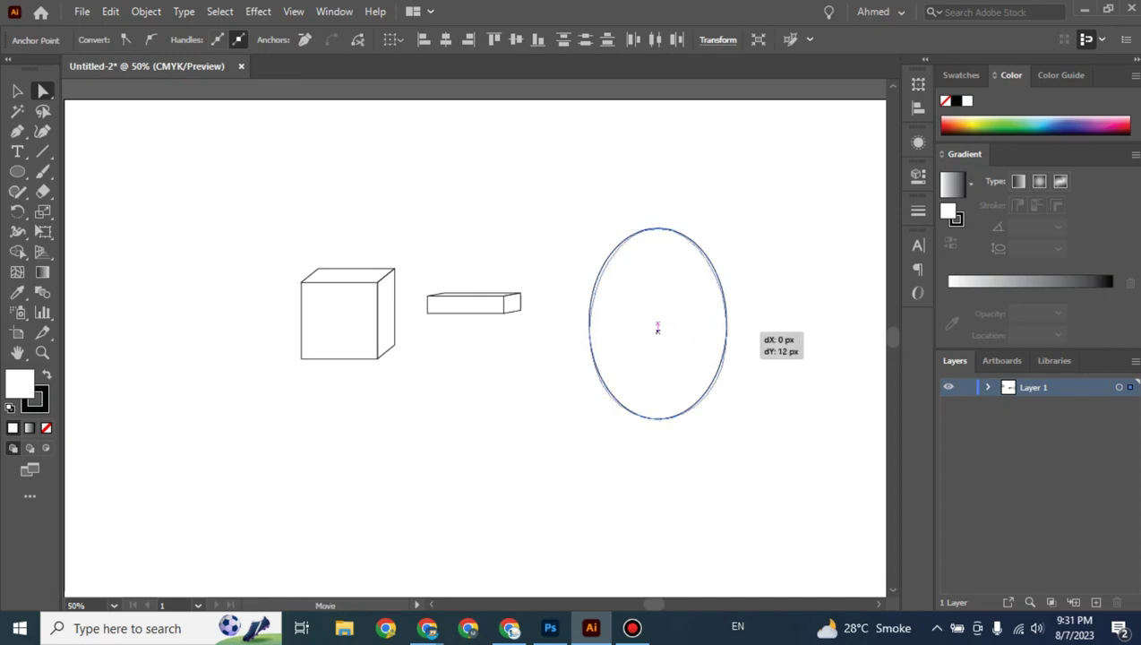
left_click_drag(657, 323, 657, 343)
key("ctrl+shift+a")
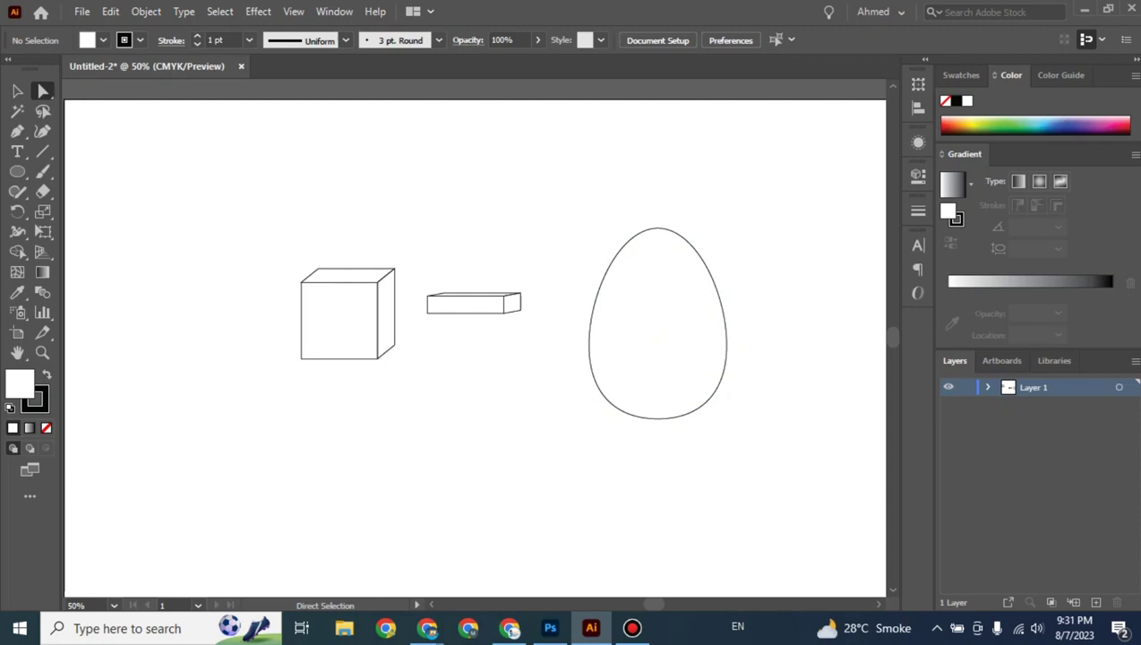
Move the egg to the artboard's upper left near the cube.
left_click(657, 323)
left_click_drag(657, 322, 167, 213)
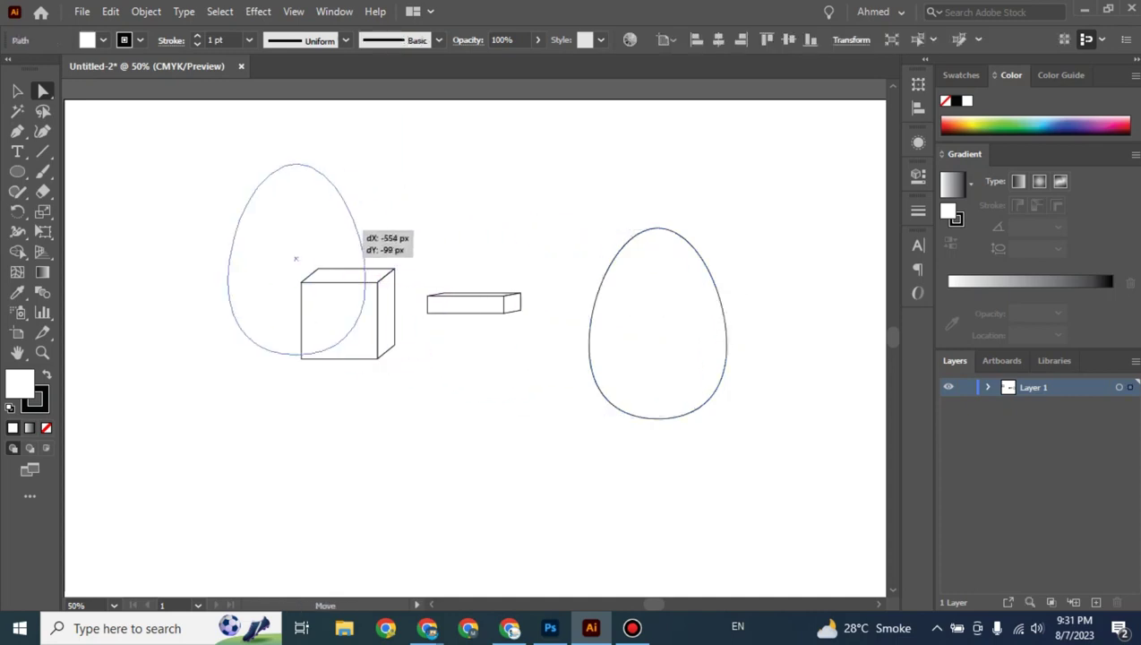
key("ctrl+shift+a")
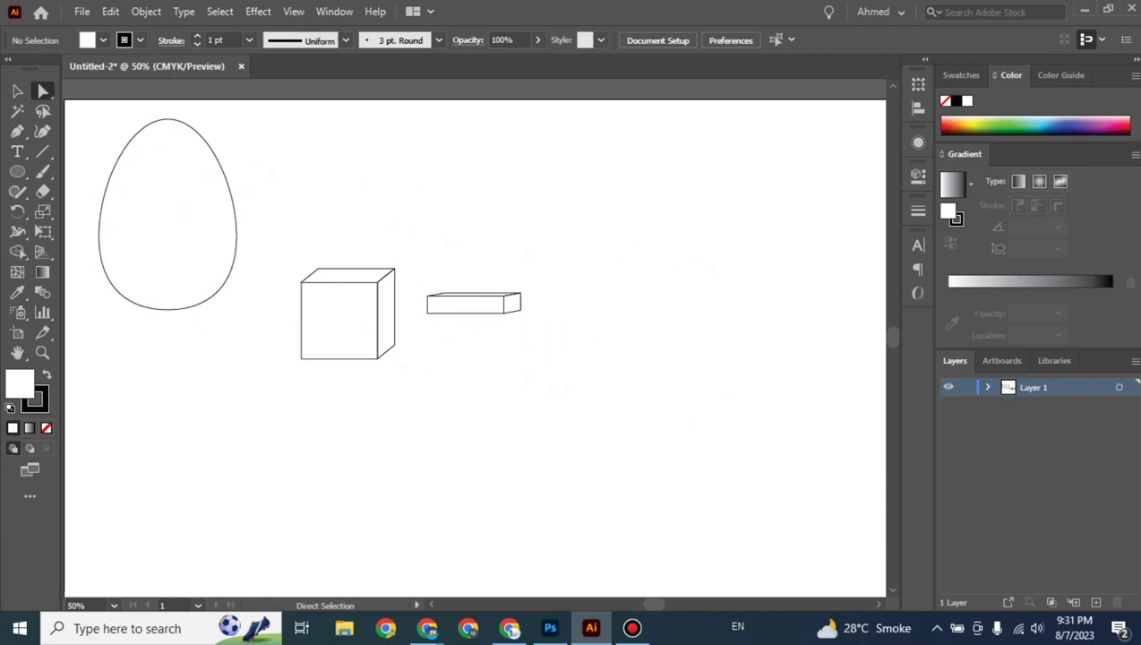
Draw a new square to the right of the flat box.
left_click(17, 171)
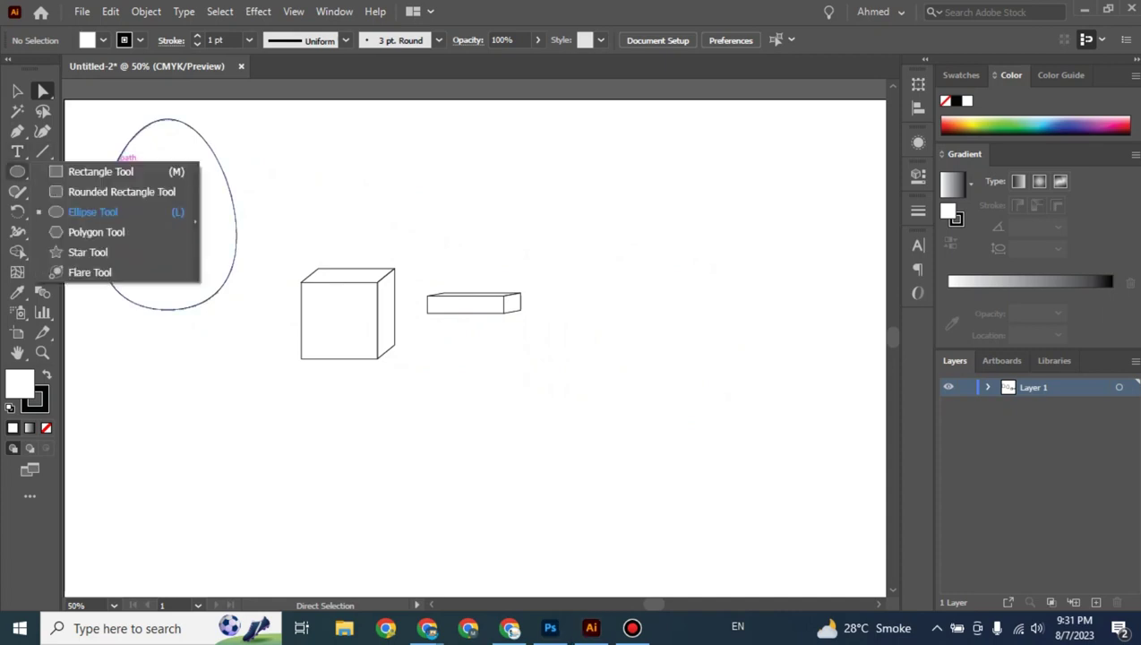
left_click(101, 171)
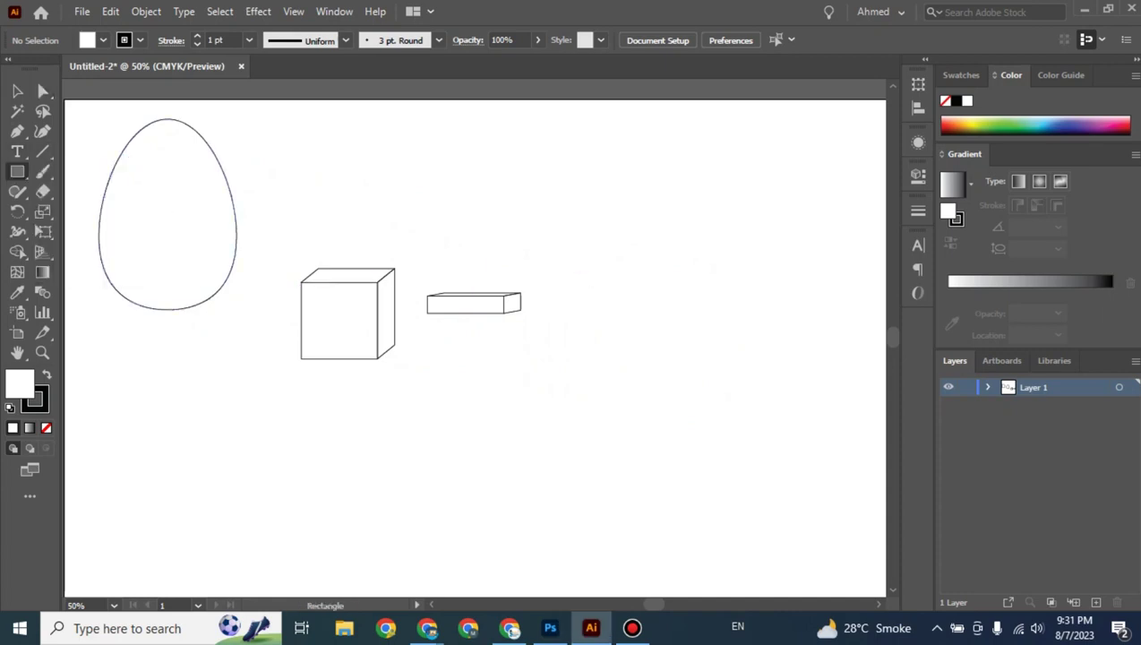
mouse_move(579, 263)
left_mouse_down()
mouse_move(645, 358)
mouse_move(720, 402)
left_mouse_up()
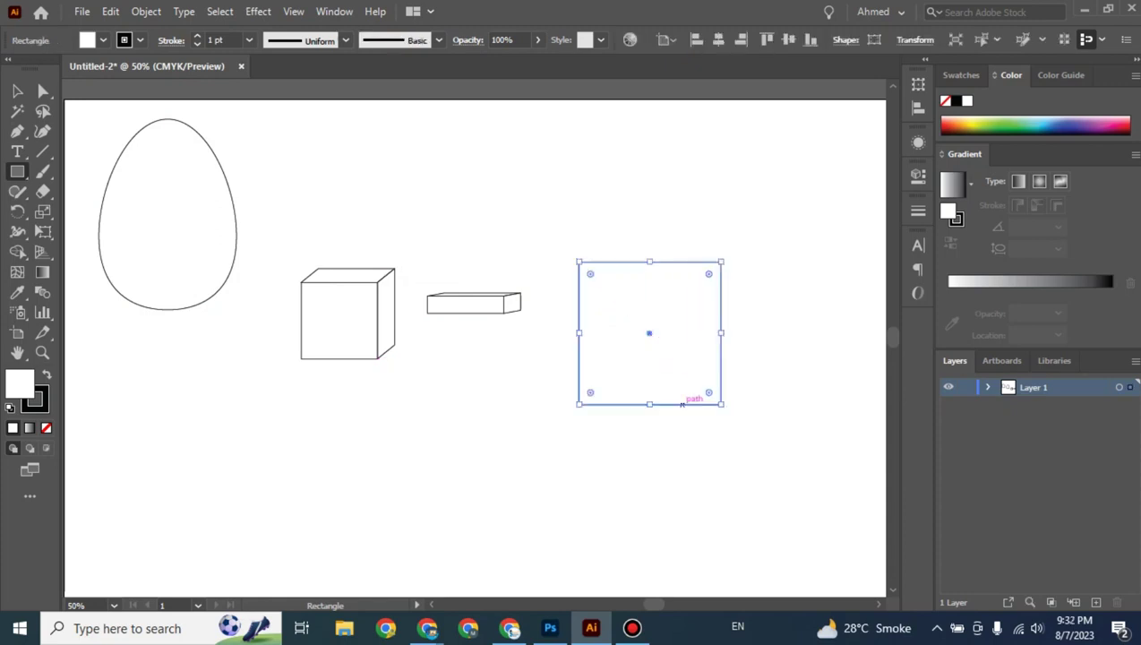
left_click(17, 90)
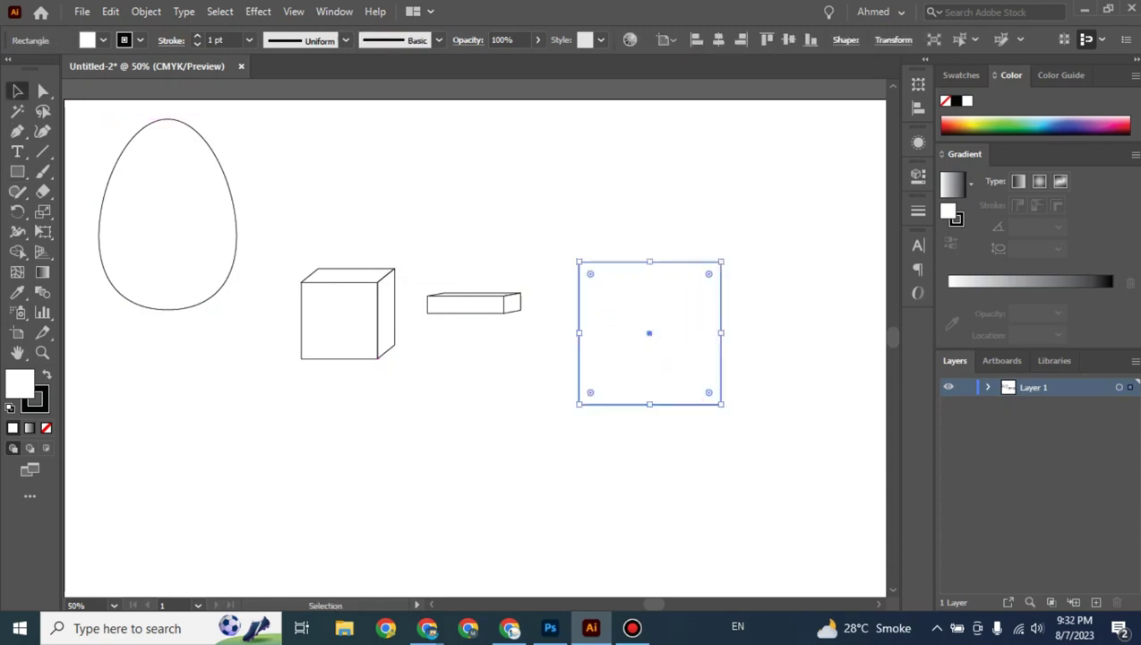
left_click(90, 112)
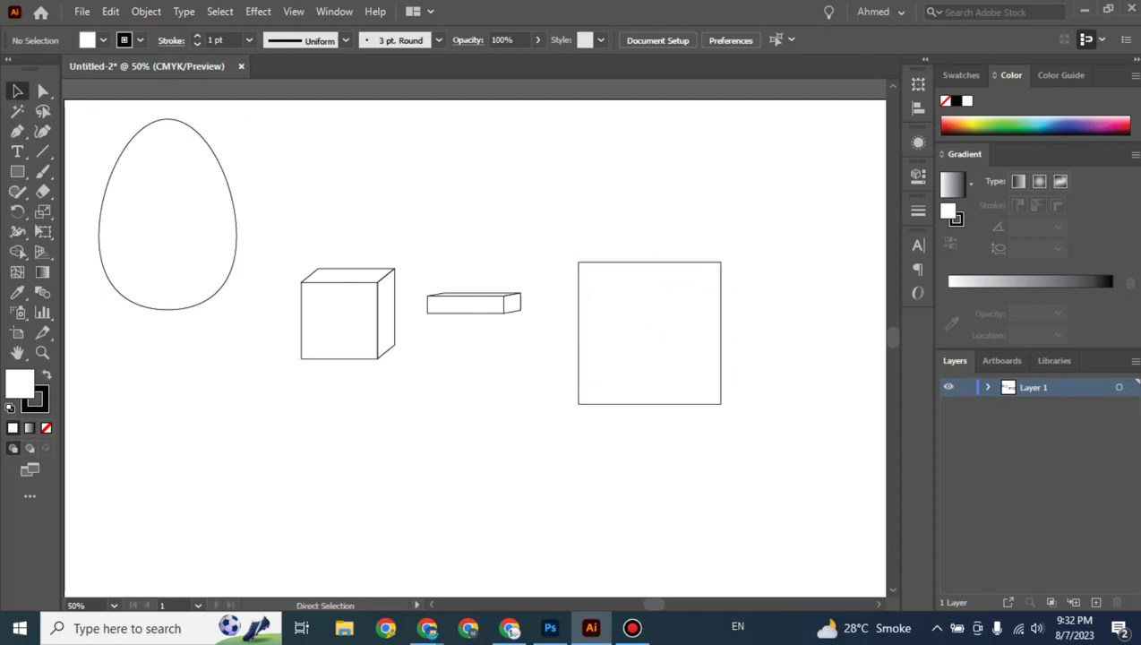
Move the egg off the artboard to the lower left.
key("ctrl+minus")
left_click_drag(290, 230, 155, 356)
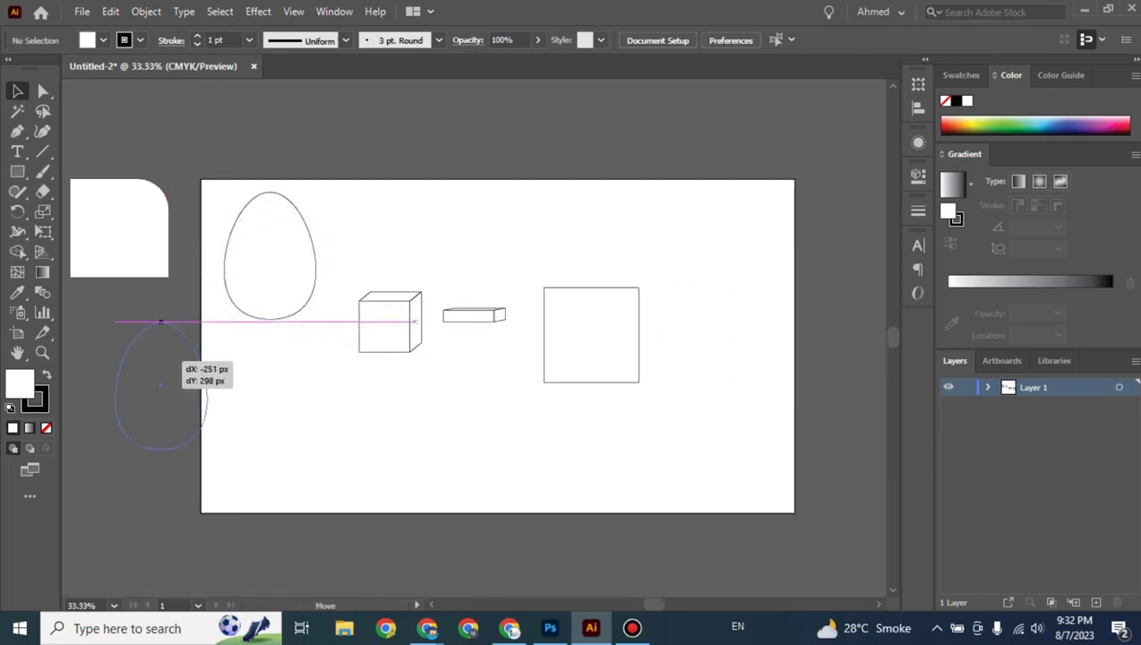
key("ctrl+shift+a")
Move the cube and flat box together off the artboard, above its top-left.
left_click_drag(328, 270, 445, 391)
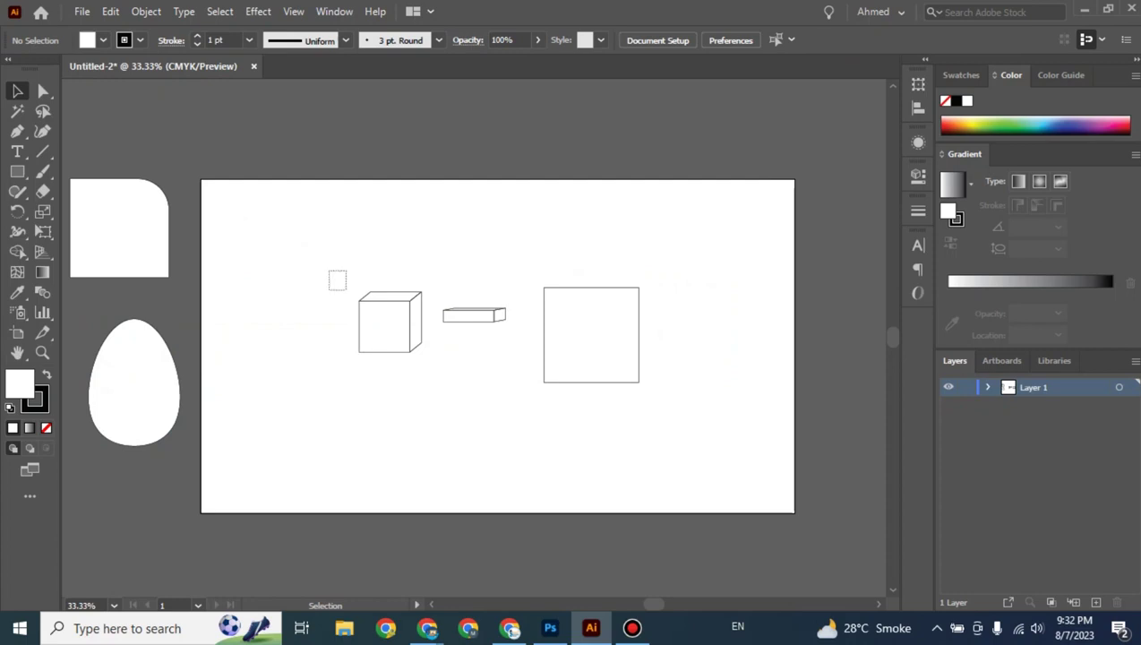
mouse_move(414, 348)
left_mouse_down()
mouse_move(339, 236)
mouse_move(243, 157)
left_mouse_up()
key("ctrl+shift+a")
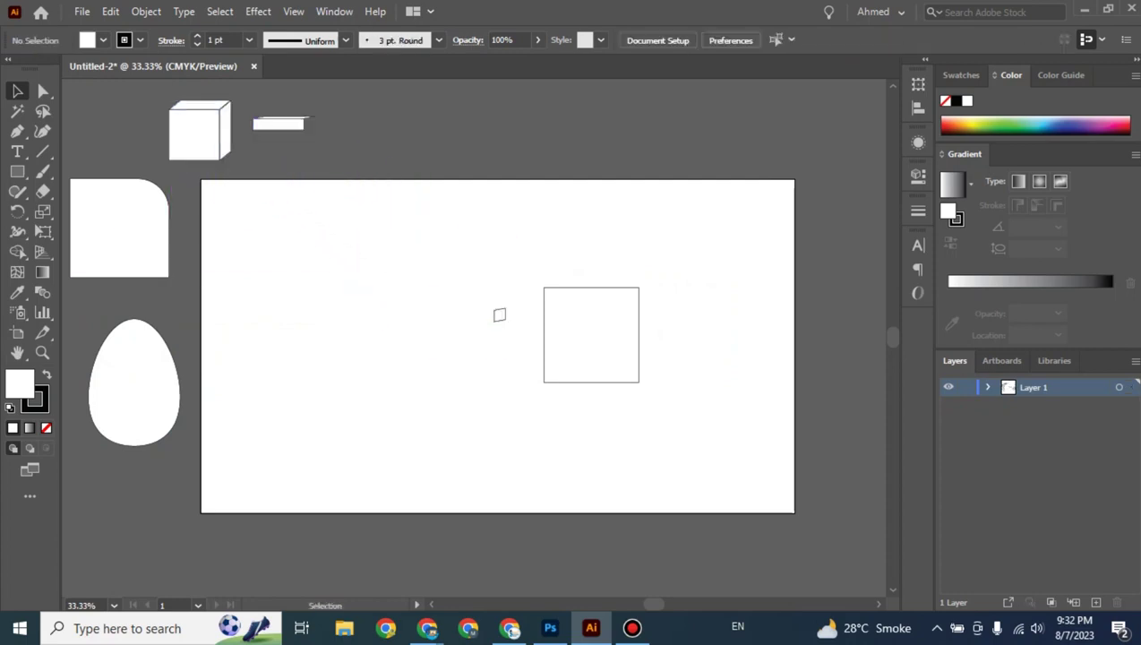
left_click_drag(493, 284, 514, 355)
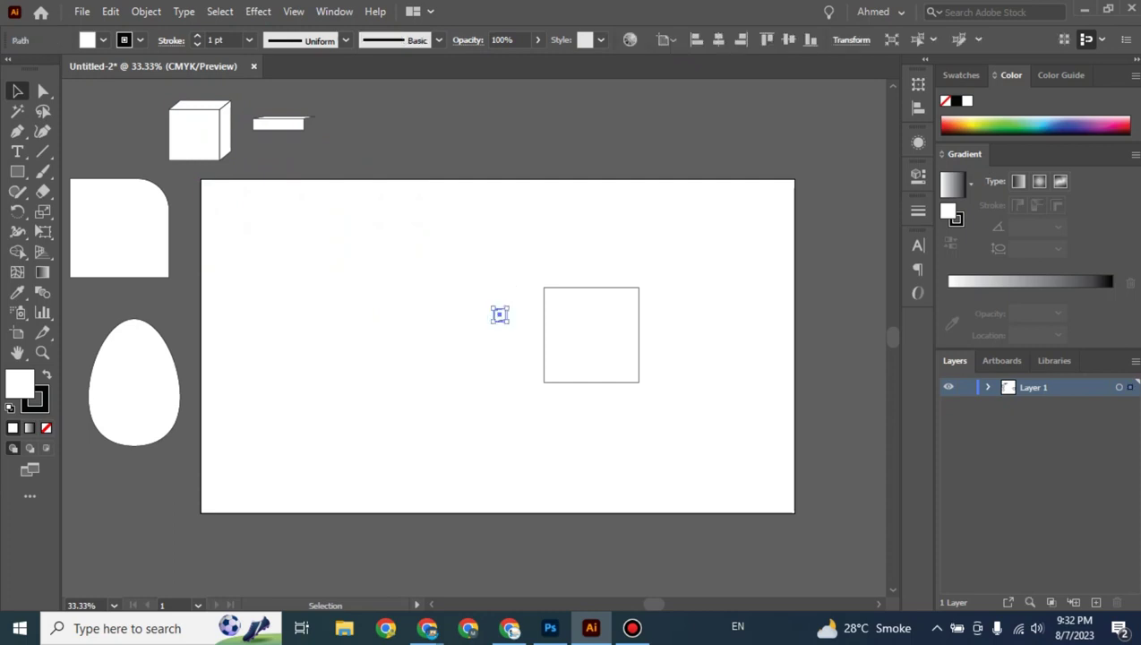
key("ctrl+z")
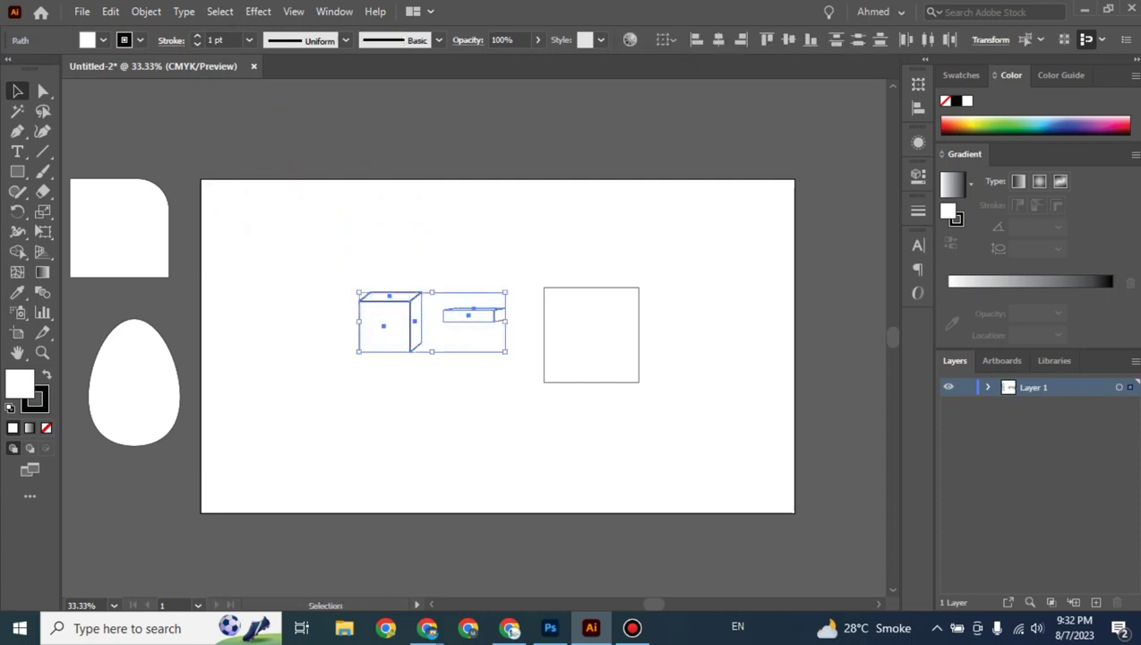
left_click_drag(528, 277, 269, 422)
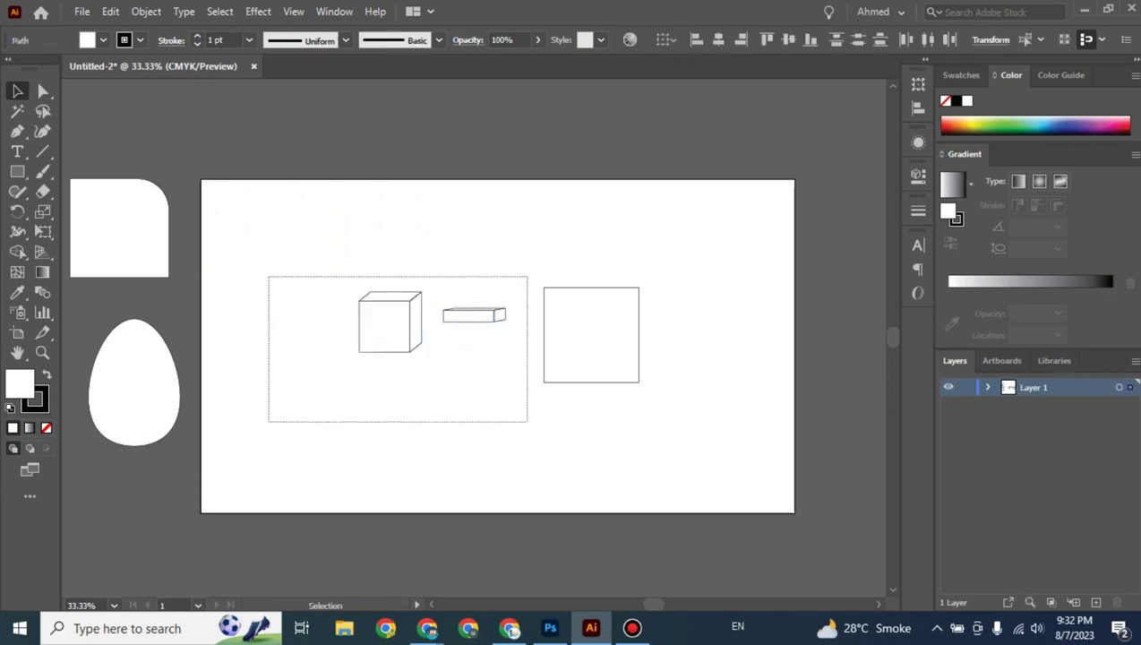
left_click_drag(496, 316, 318, 124)
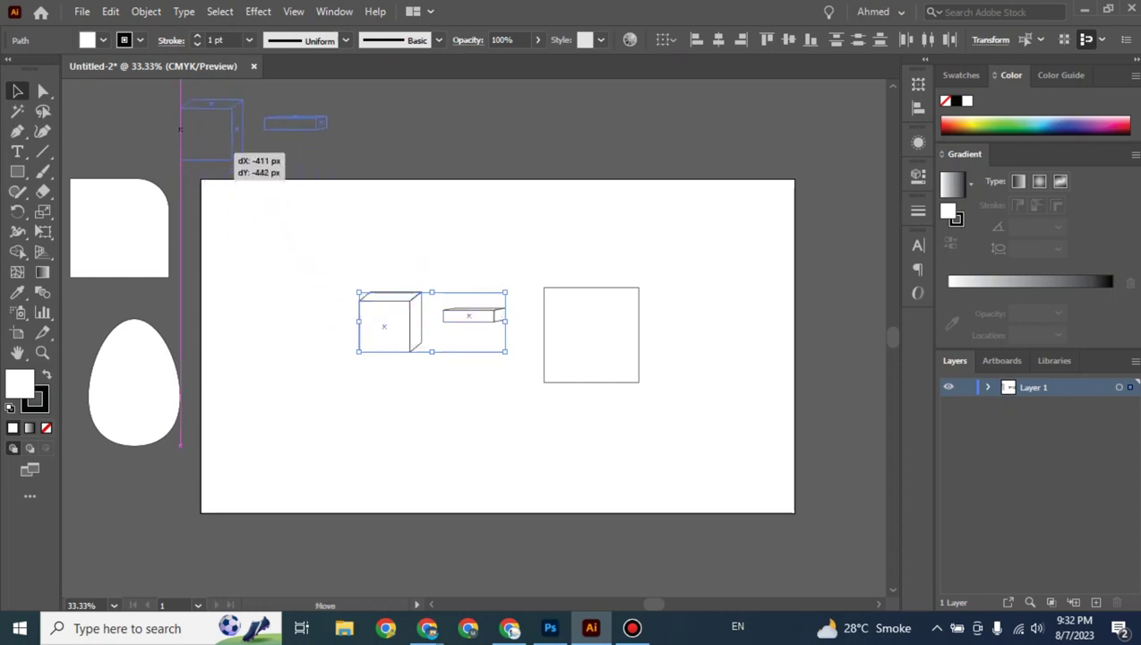
left_click_drag(231, 151, 231, 151)
key("ctrl+shift+a")
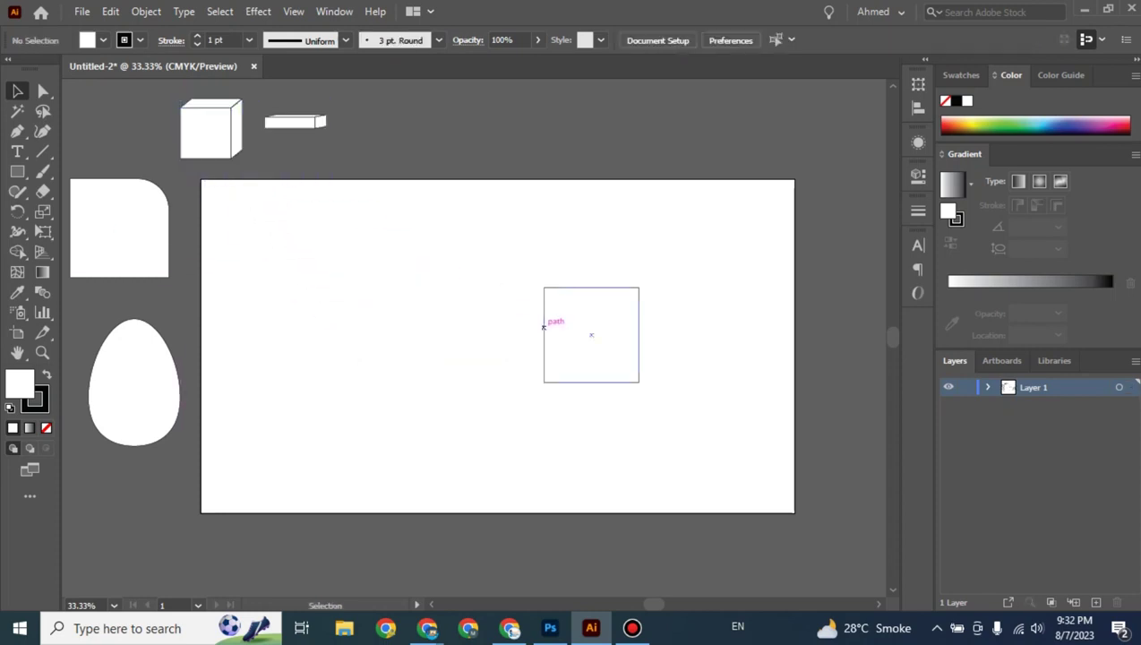
Move the square to the artboard centre and zoom in on it.
left_click_drag(591, 333, 478, 327)
key("ctrl+shift+a")
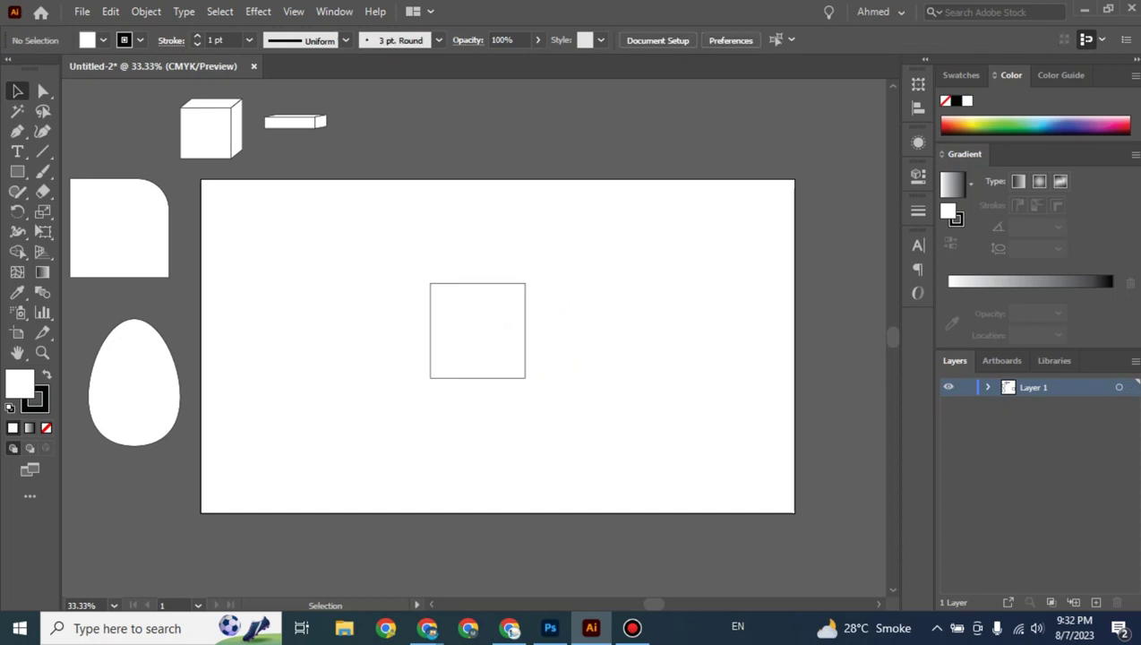
key("ctrl+equal")
key("ctrl+equal")
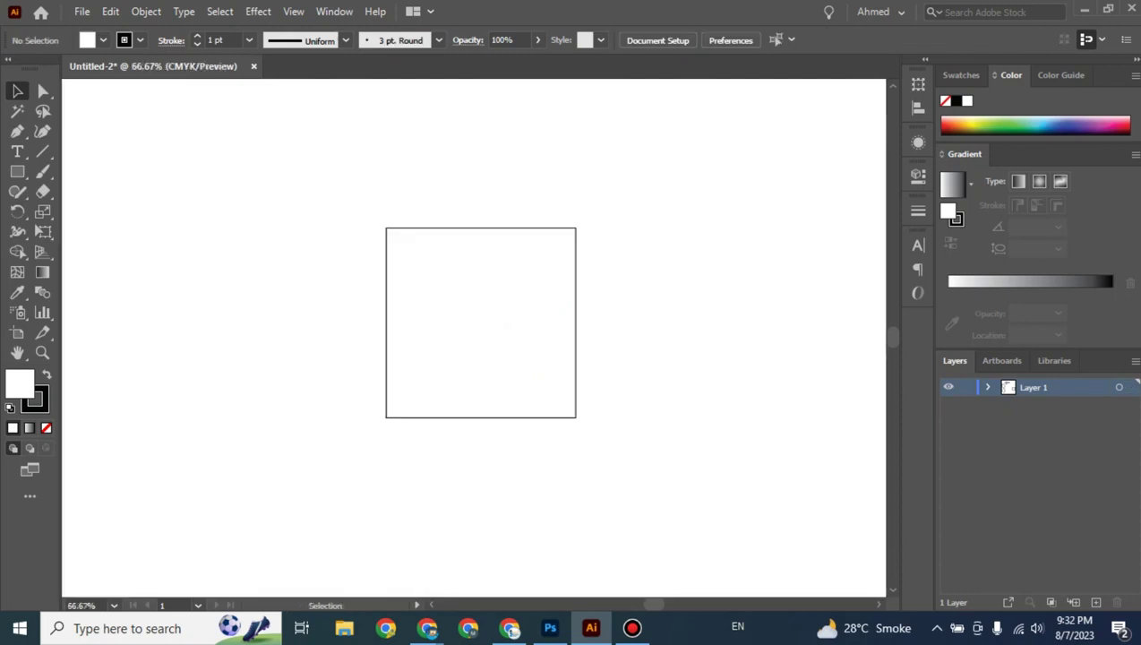
Select the square's corner points and nudge the square up and to the left.
left_click(480, 321)
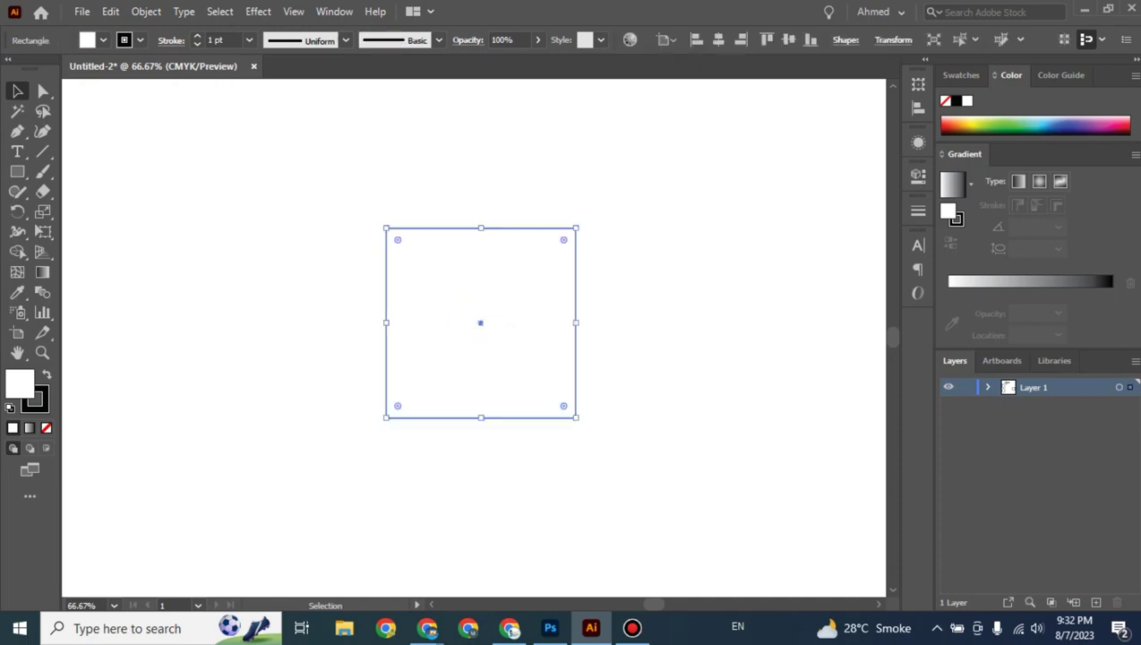
key("a")
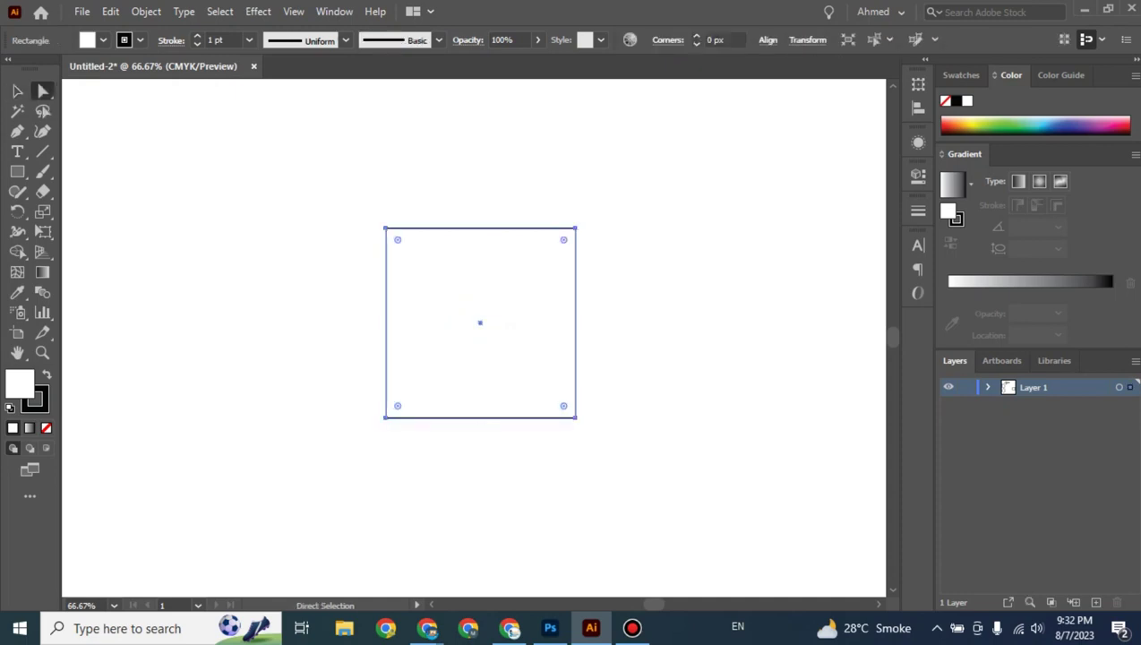
left_click(386, 228)
left_click(575, 417)
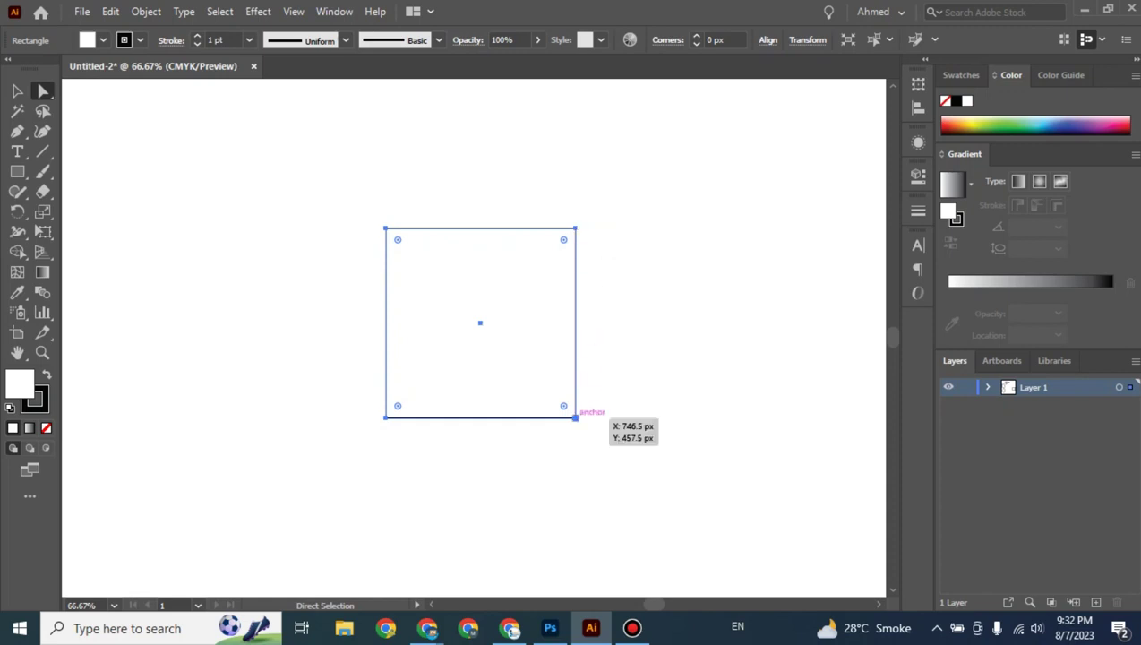
left_click_drag(575, 417, 506, 360)
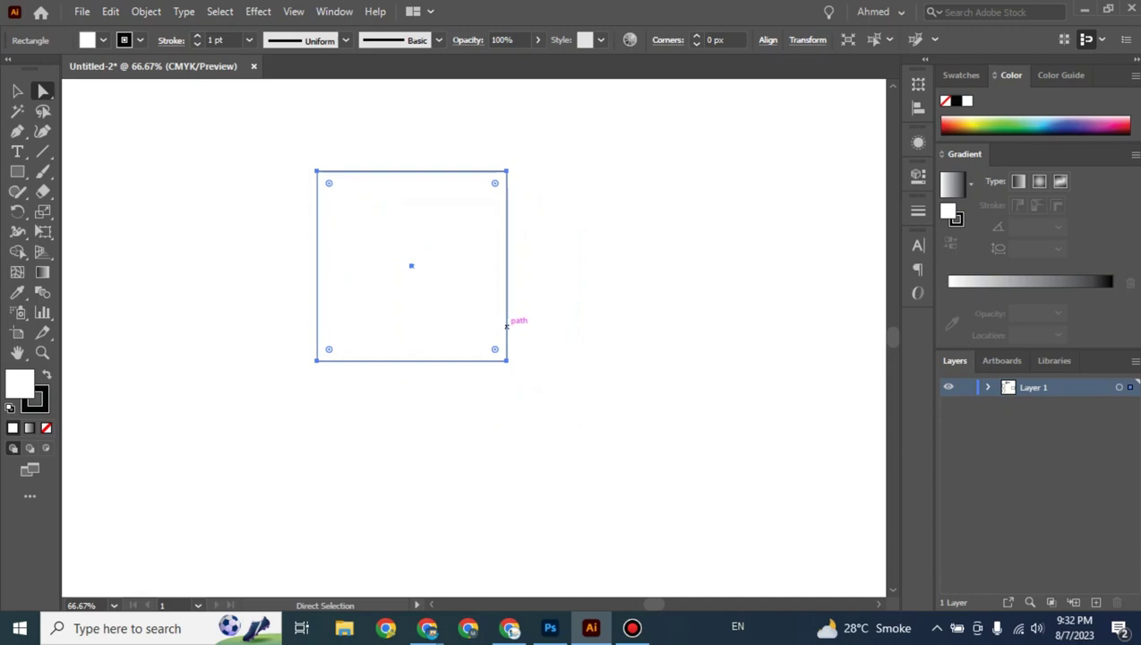
left_click_drag(507, 324, 545, 367)
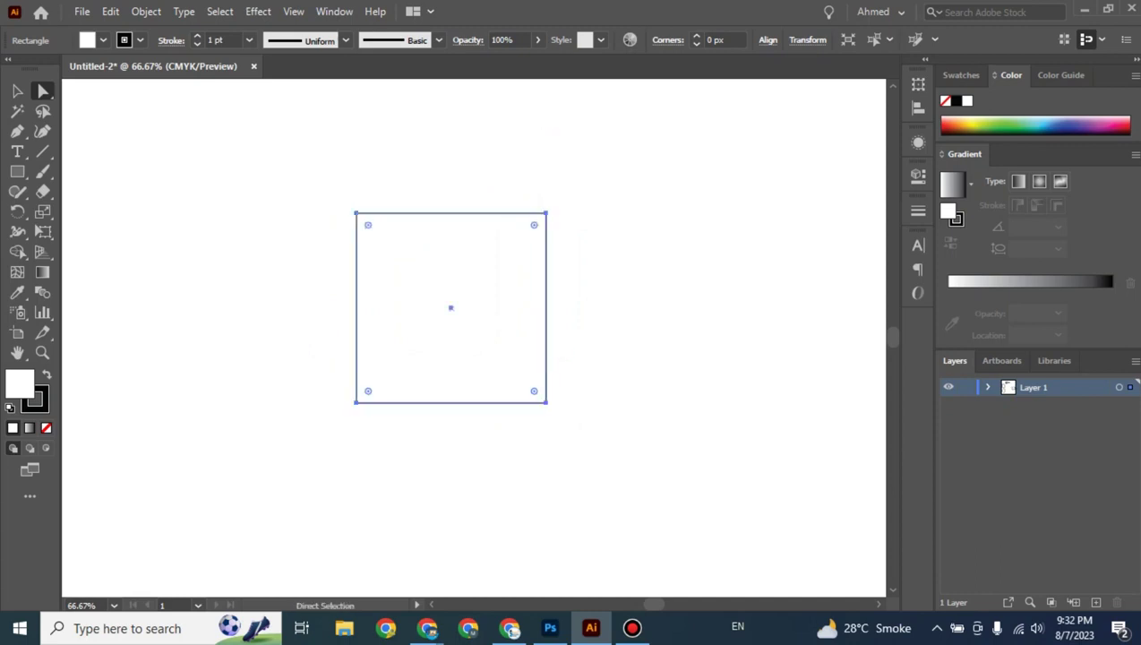
left_click(546, 213)
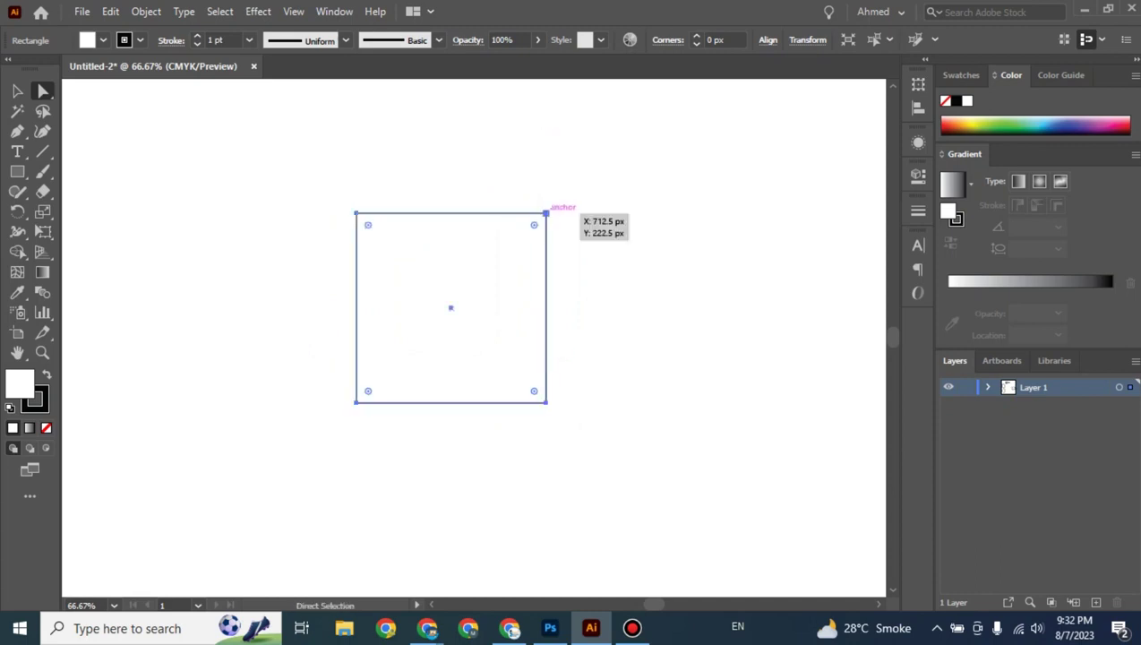
key("ctrl+shift+a")
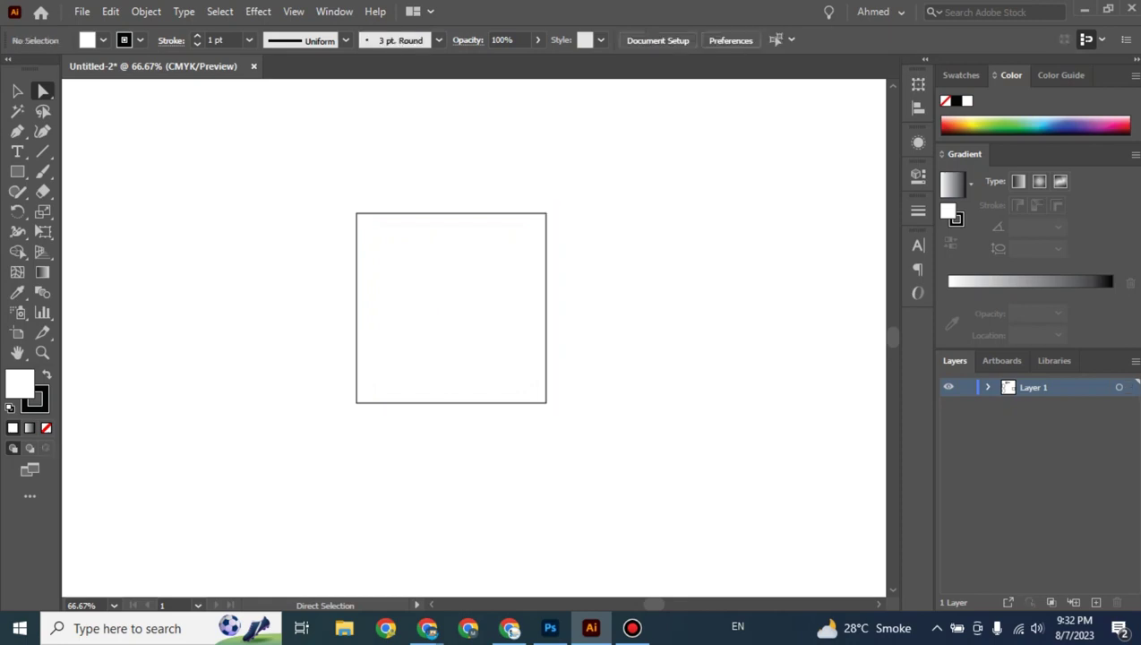
Select the whole square and check it at 150% zoom before returning to 100%.
left_click(546, 213)
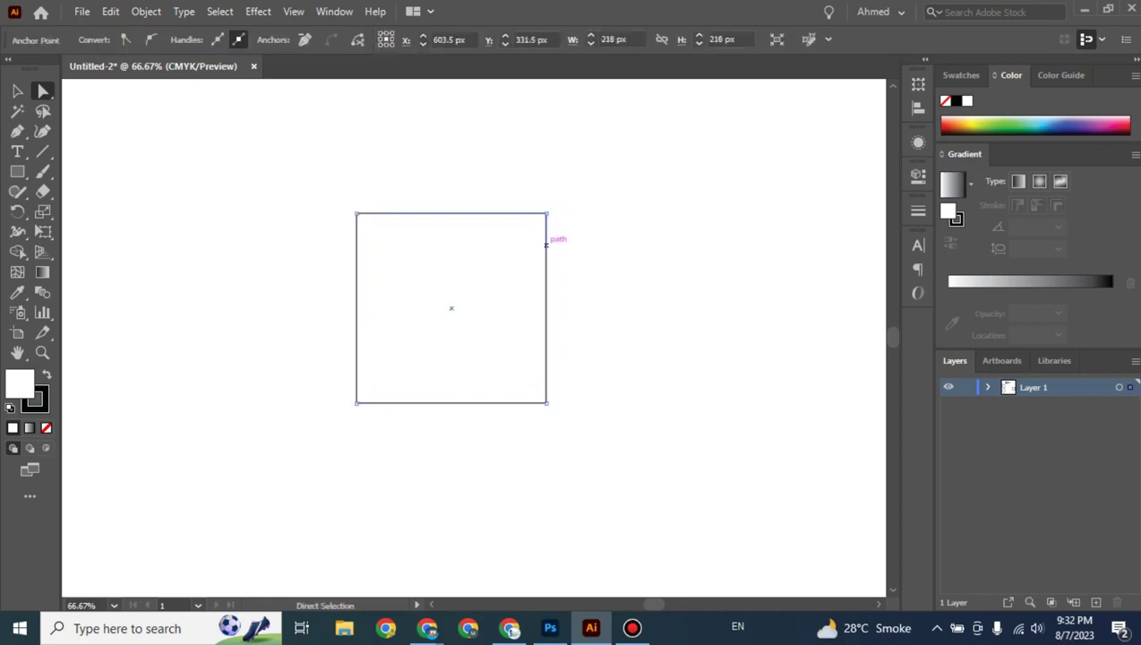
left_click(546, 213)
left_click_drag(324, 189, 667, 479)
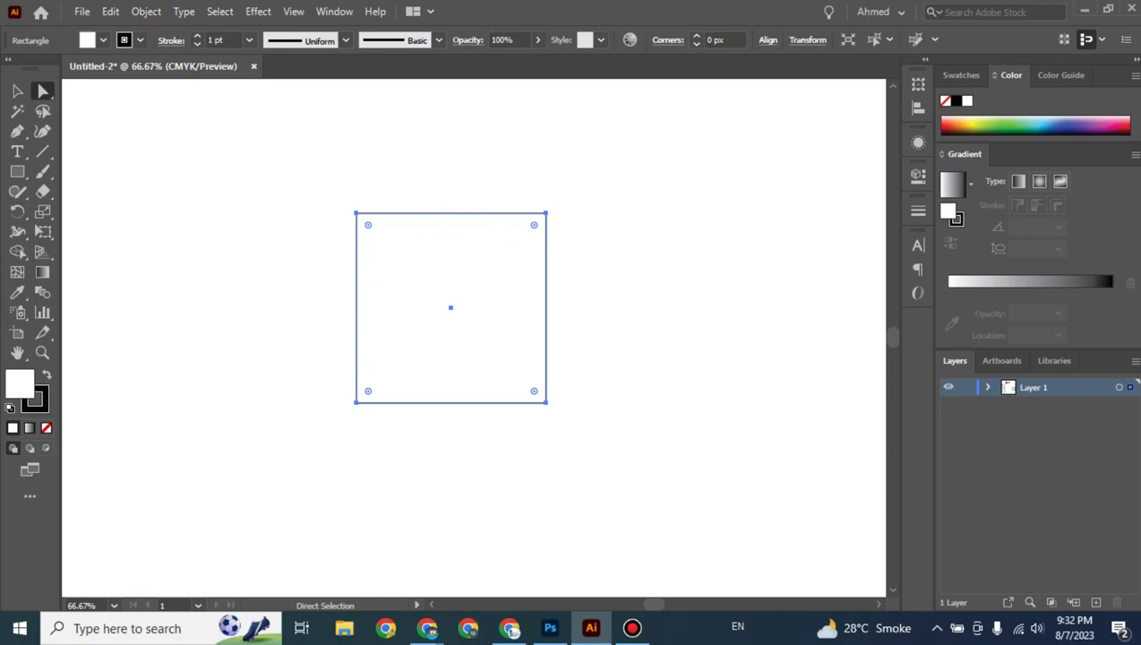
key("ctrl+plus")
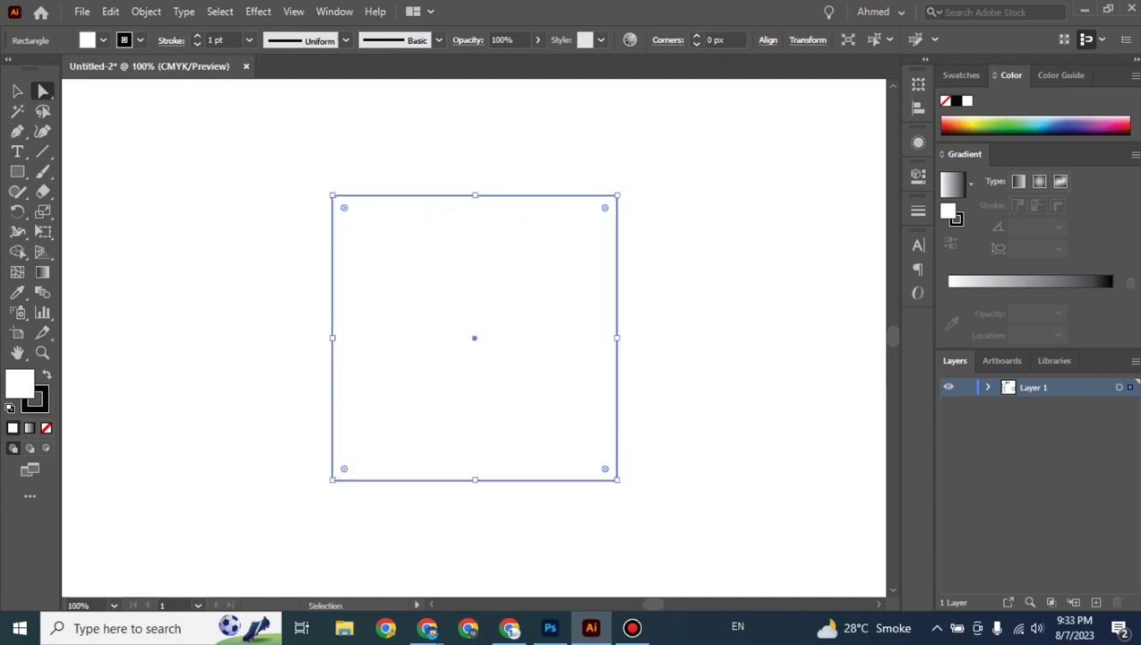
key("ctrl+plus")
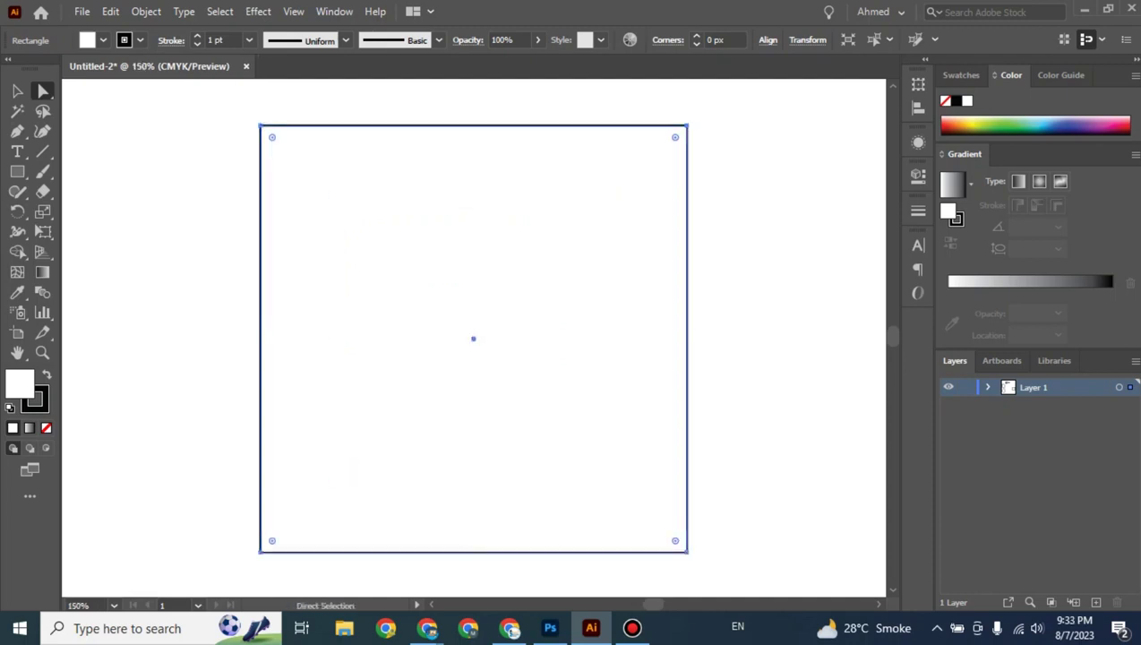
key("ctrl+minus")
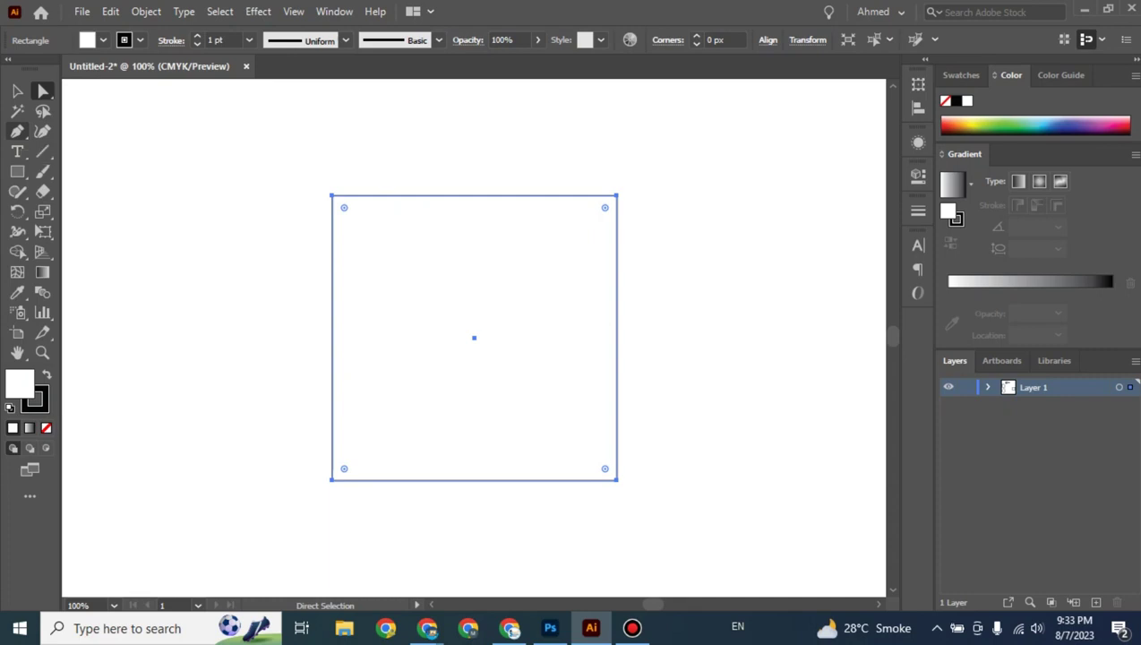
Switch to the Add Anchor Point Tool from the Pen tool flyout.
right_click(17, 131)
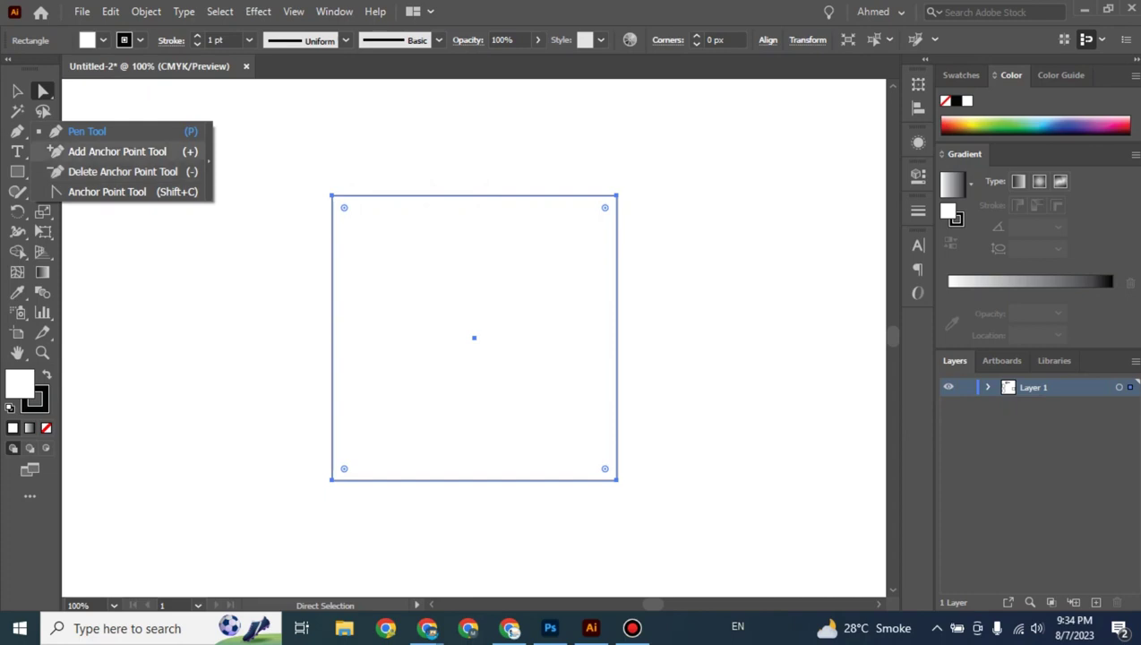
left_click(117, 152)
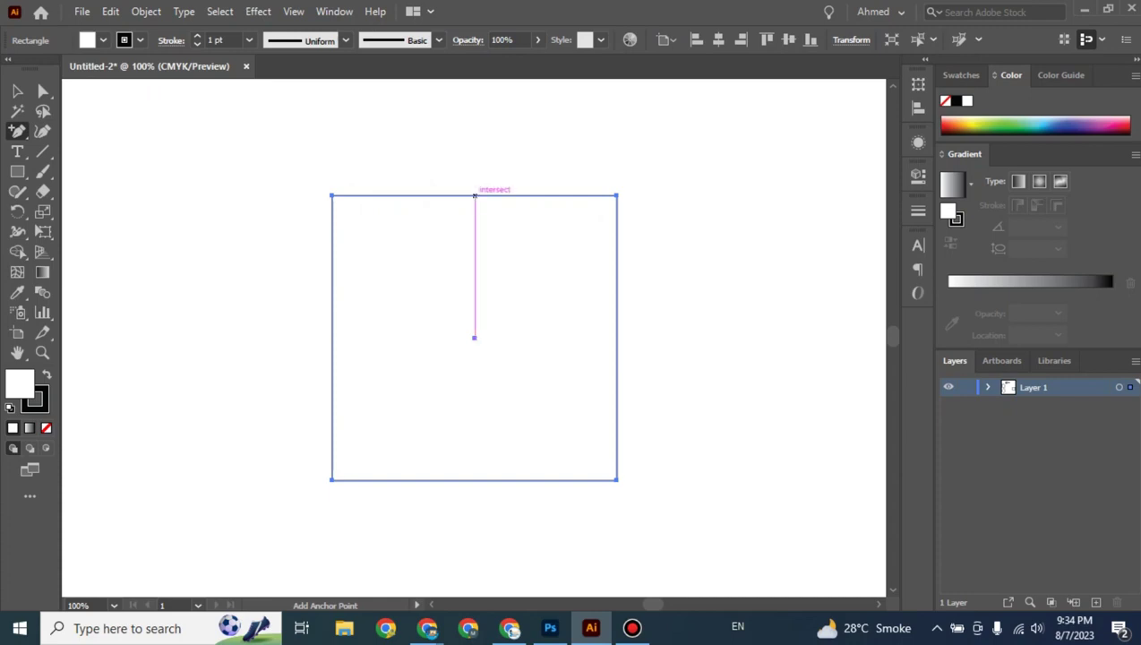
Add an anchor at the square's top-edge middle and raise it into a peak.
left_click(475, 195)
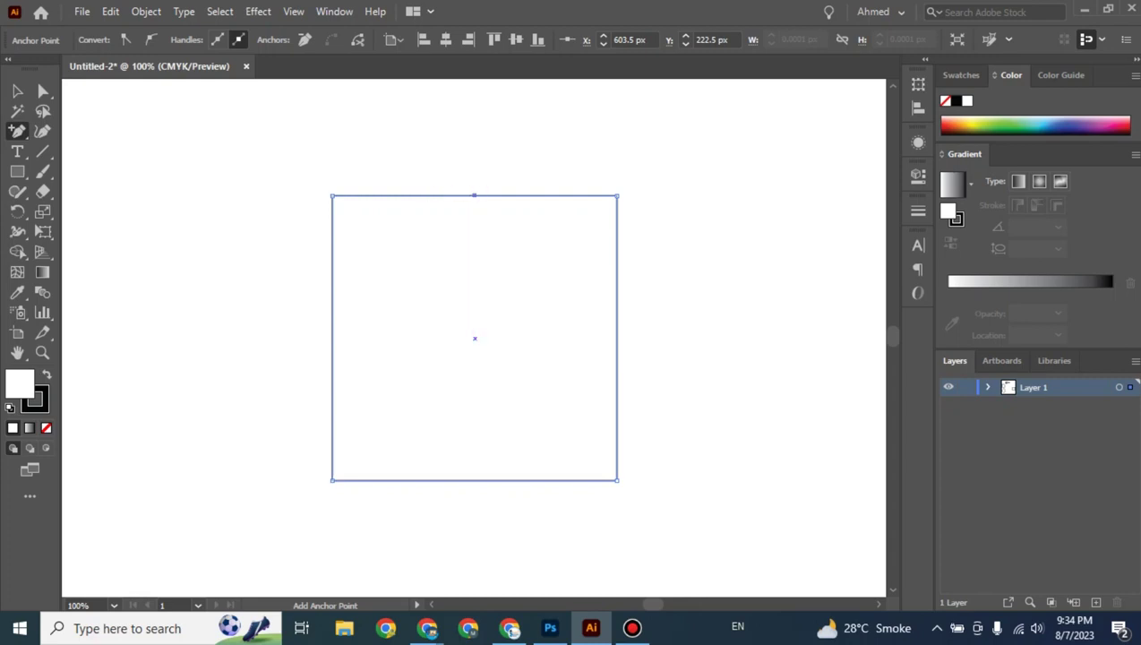
left_click(43, 91)
left_click(475, 195)
left_click_drag(474, 195, 474, 109)
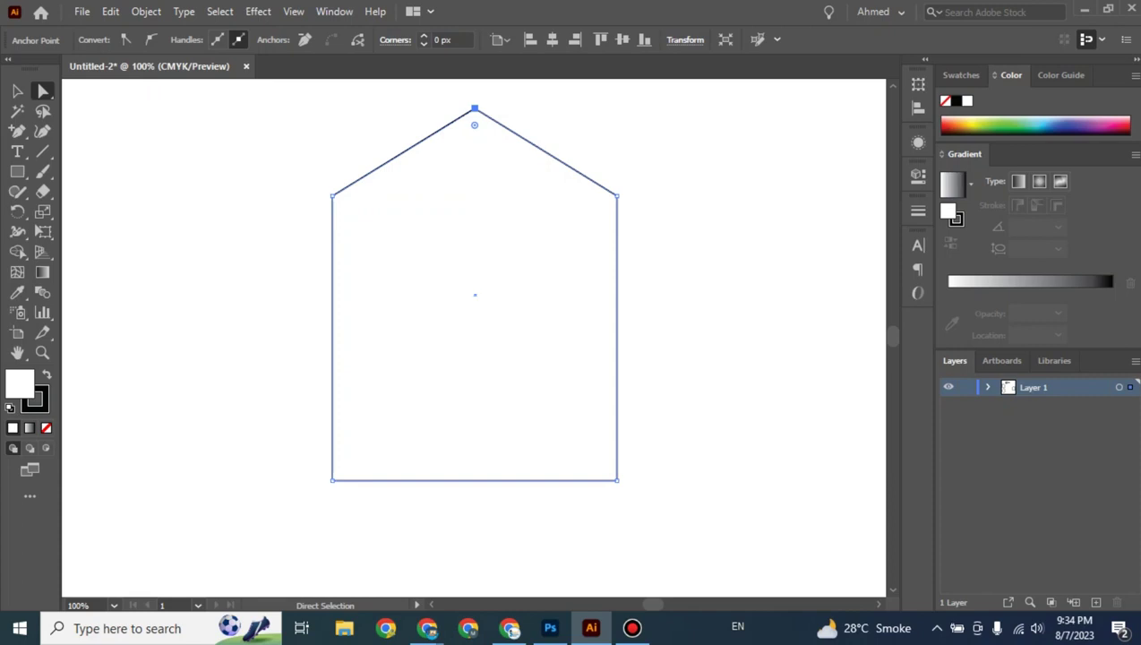
Shift the house shape slightly down-left and round its peak to about 40 px.
left_click(474, 295)
mouse_move(474, 295)
left_mouse_down()
mouse_move(455, 296)
mouse_move(455, 357)
left_mouse_up()
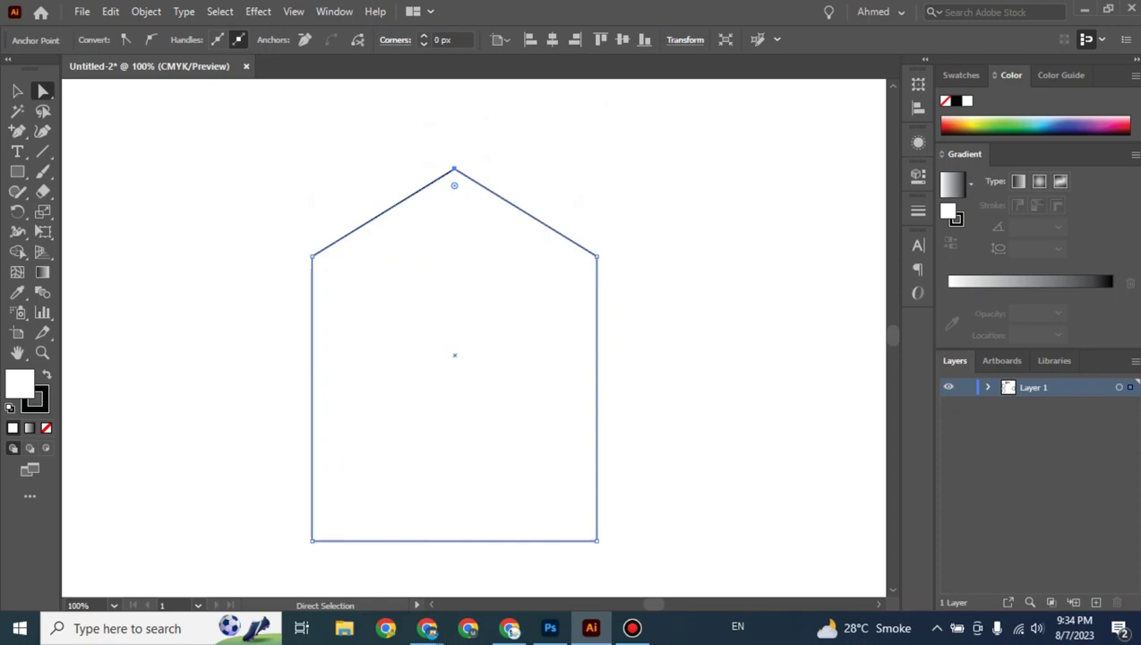
left_click(454, 168)
left_click(454, 169)
left_click_drag(454, 185, 454, 230)
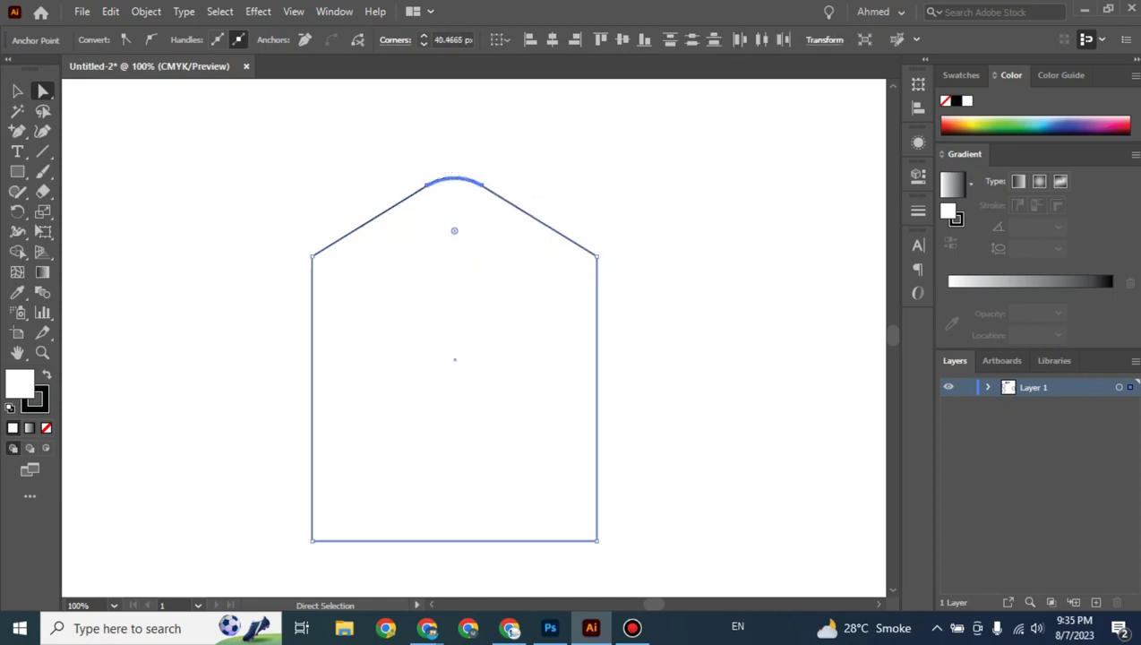
Undo the peak rounding so the peak is sharp, and select the Delete Anchor Point Tool.
key("ctrl+shift+a")
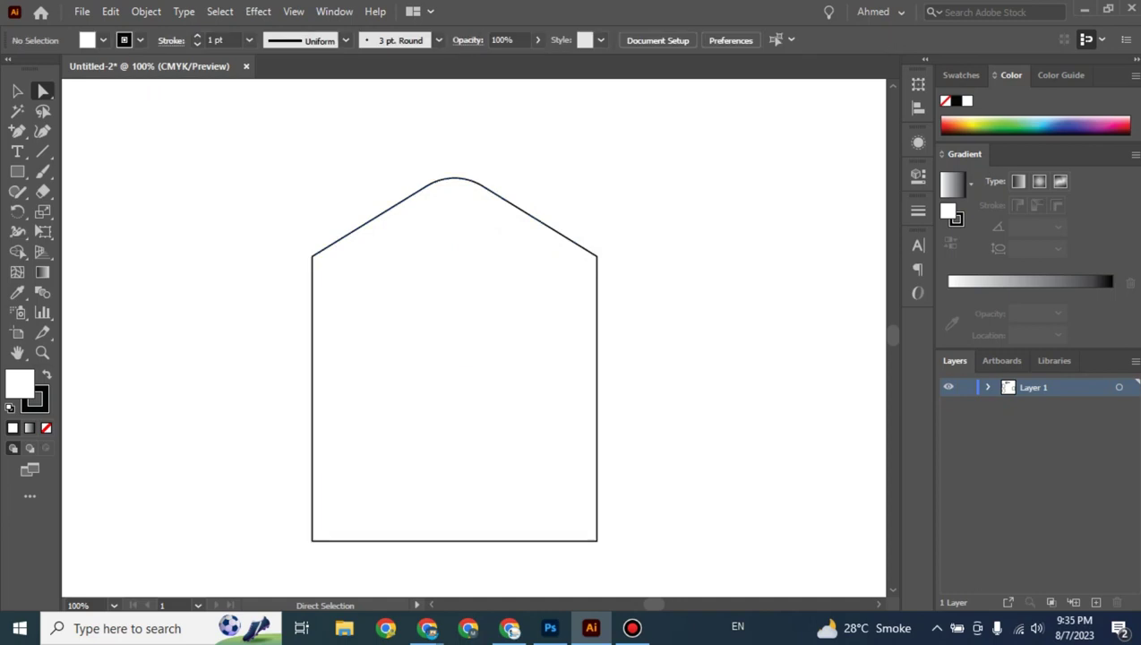
key("ctrl+z")
key("ctrl+z")
key("ctrl+z")
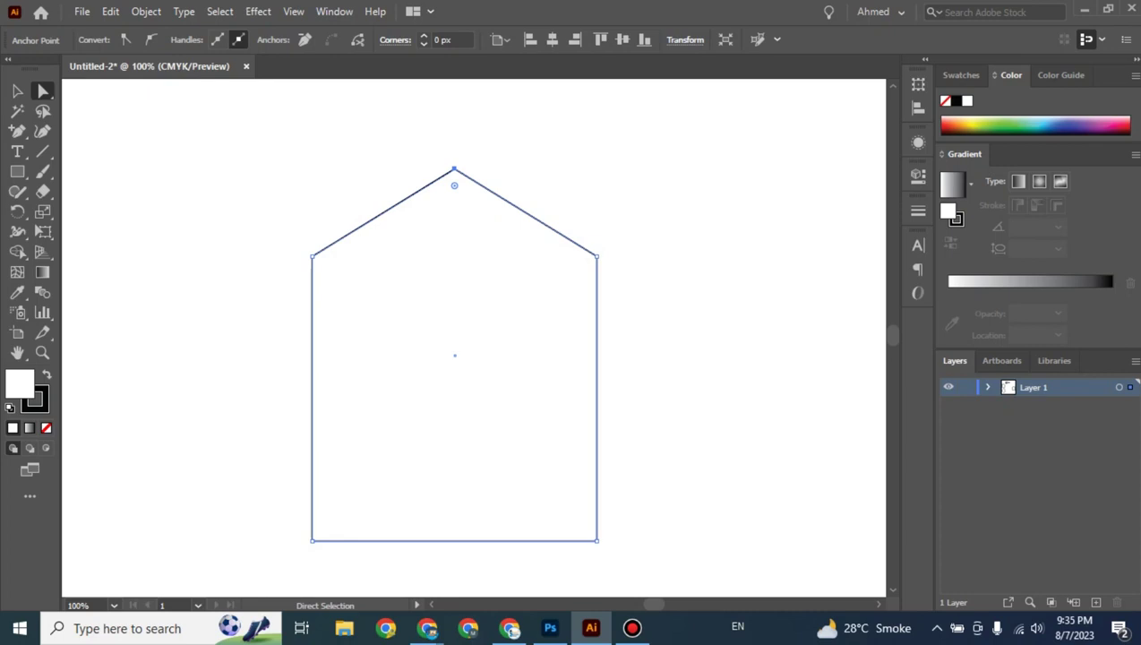
left_click(17, 130)
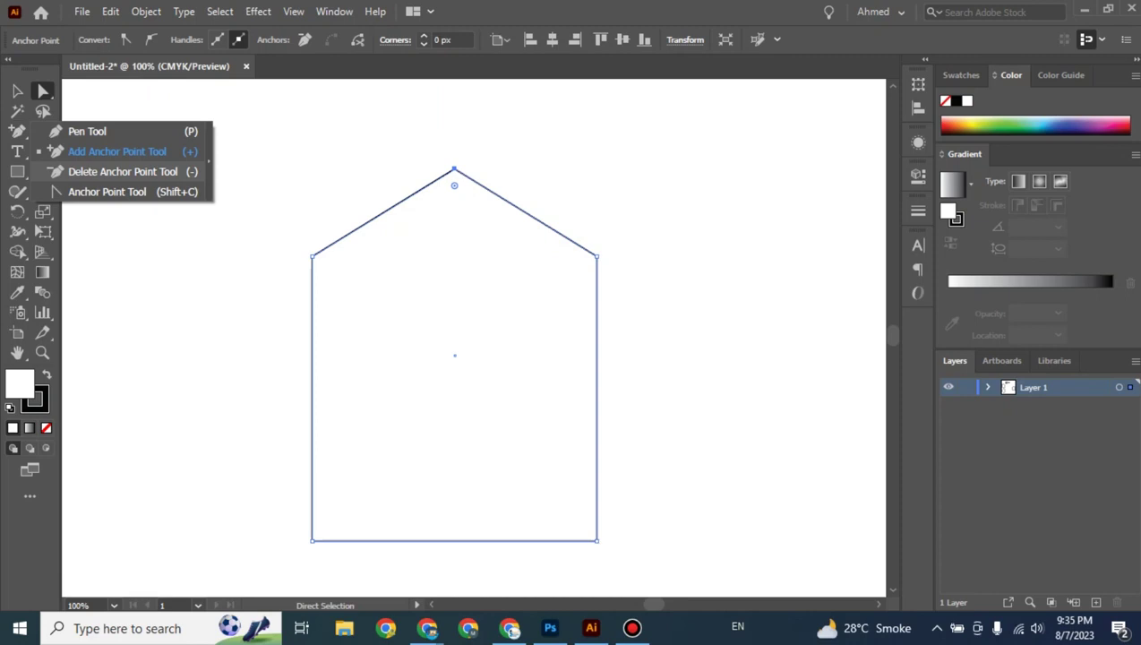
left_click(116, 171)
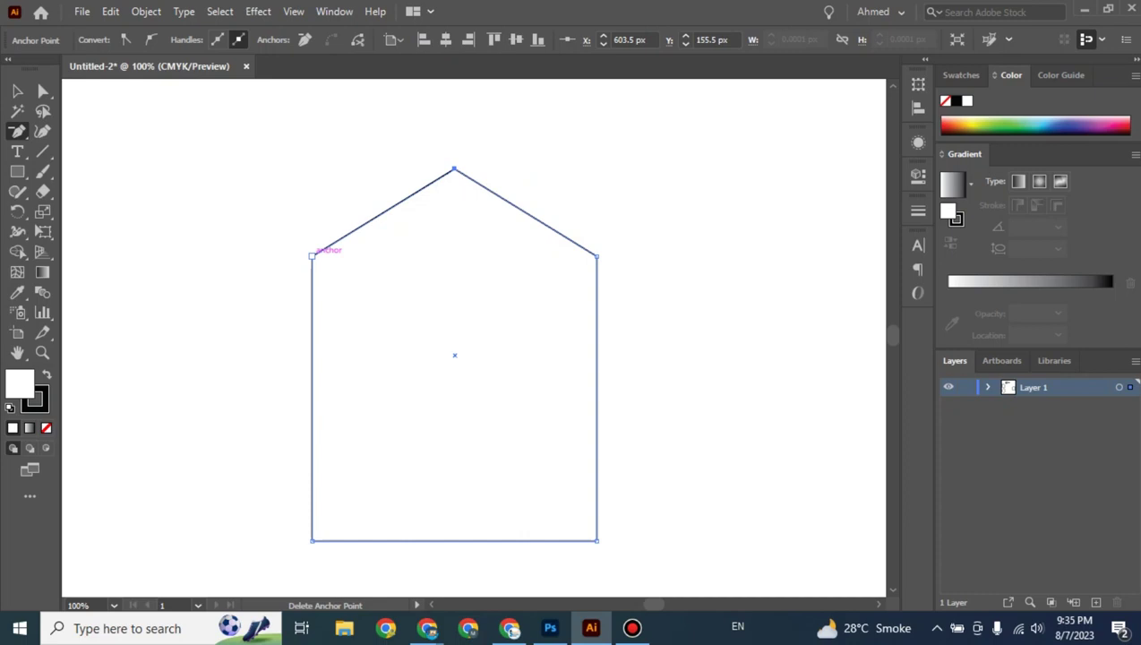
Delete the house's left corner, pull the apex down-left into a quadrilateral, then switch to Google Meet.
left_click(311, 255)
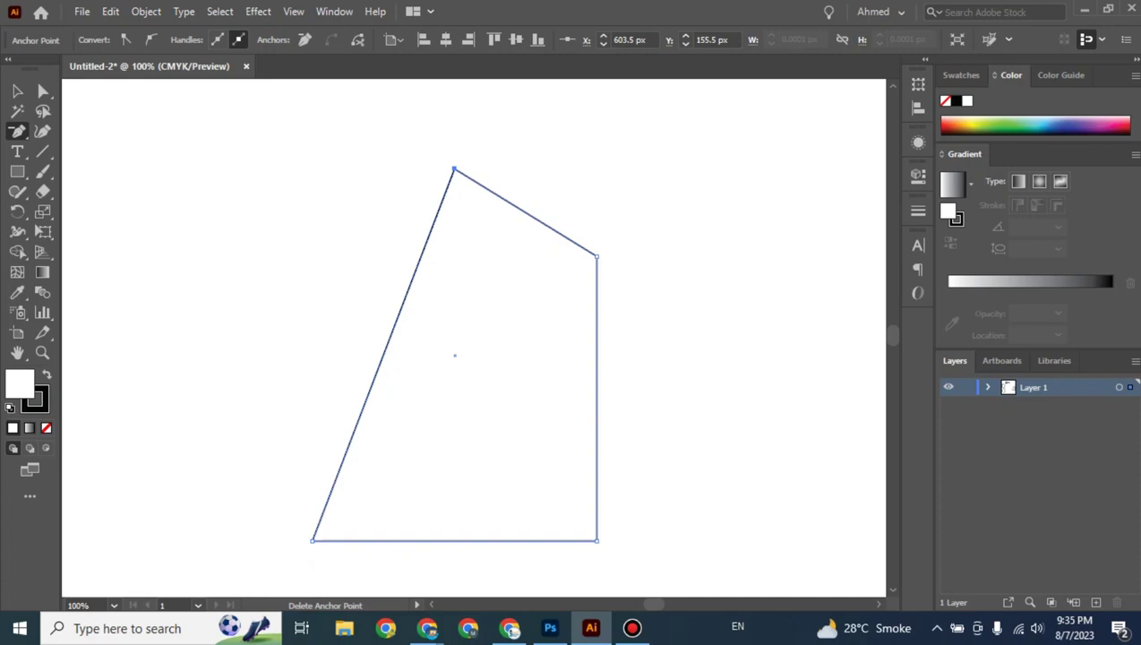
key("a")
left_click_drag(454, 168, 323, 242)
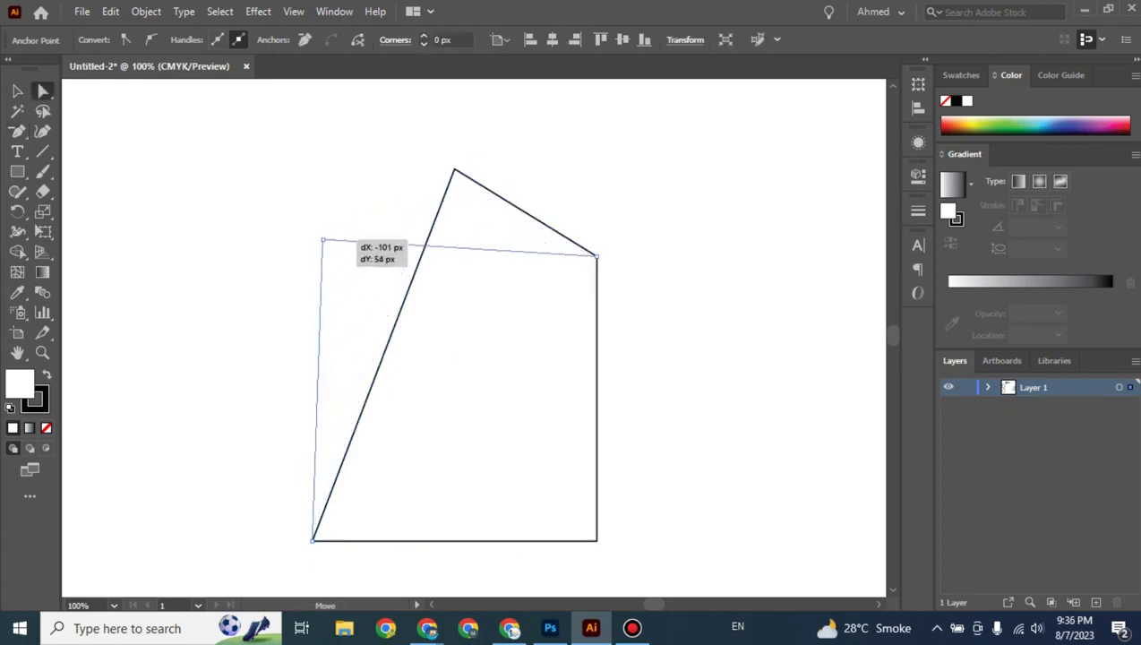
mouse_move(324, 242)
left_mouse_down()
mouse_move(356, 237)
mouse_move(464, 386)
mouse_move(344, 307)
mouse_move(433, 344)
left_mouse_up()
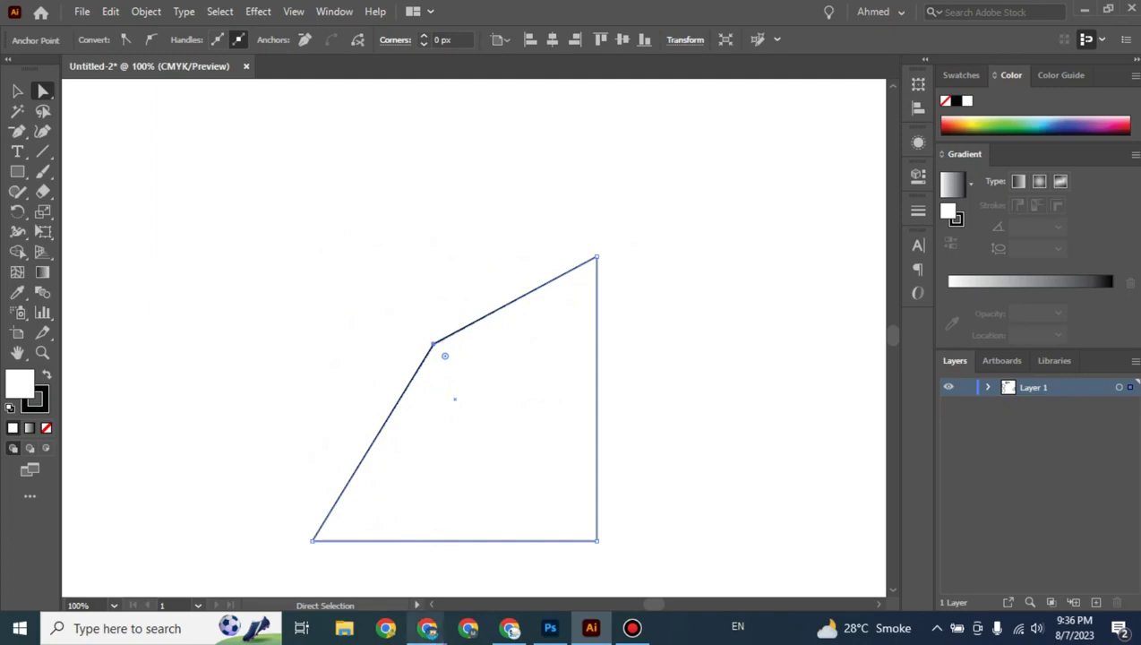
mouse_move(426, 628)
left_click(327, 559)
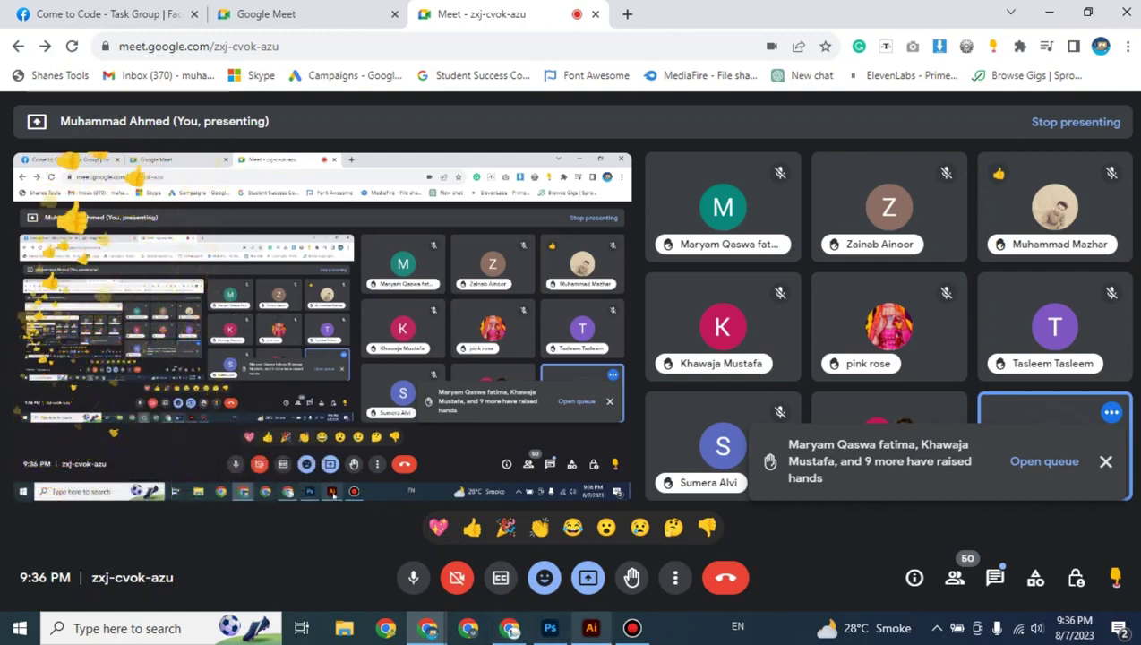
Back in Illustrator, move the four-sided shape off the artboard to the area above it.
left_click(590, 627)
key("ctrl+minus")
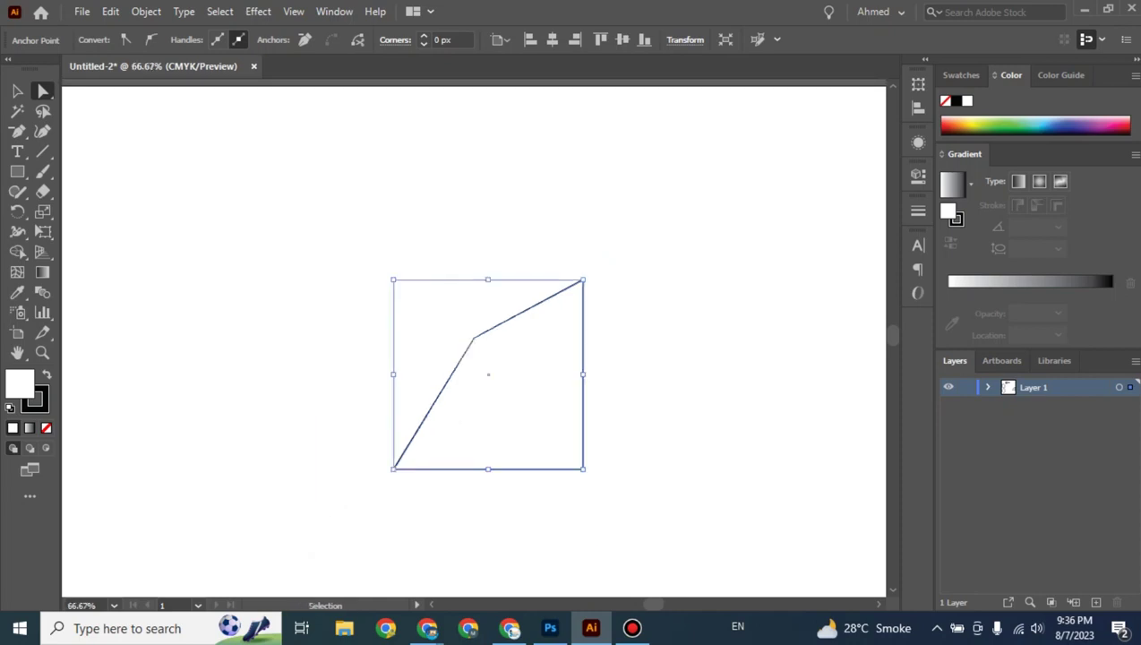
key("ctrl+minus")
key("ctrl+minus")
key("ctrl+minus")
left_click(542, 358)
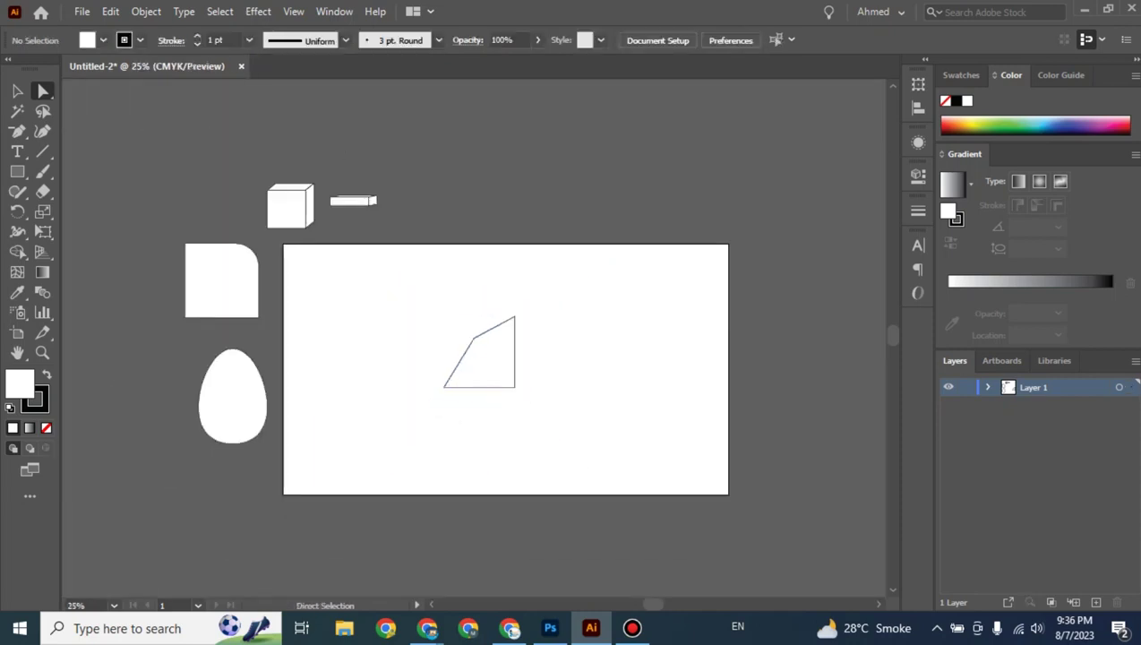
left_click_drag(515, 371, 533, 183)
key("ctrl+z")
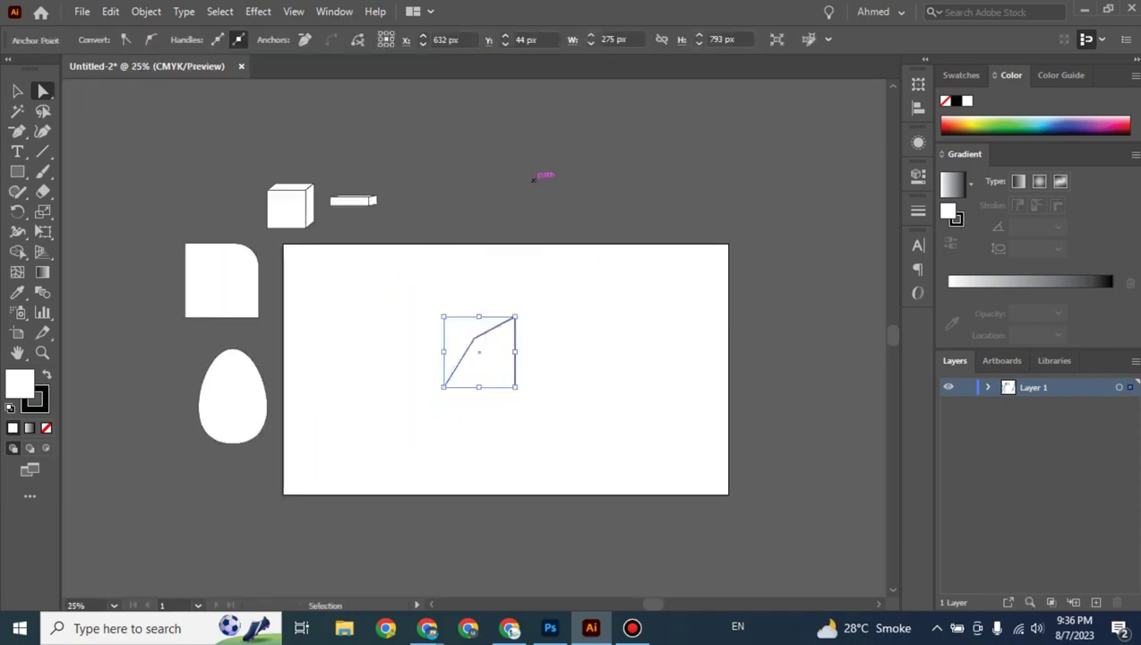
key("v")
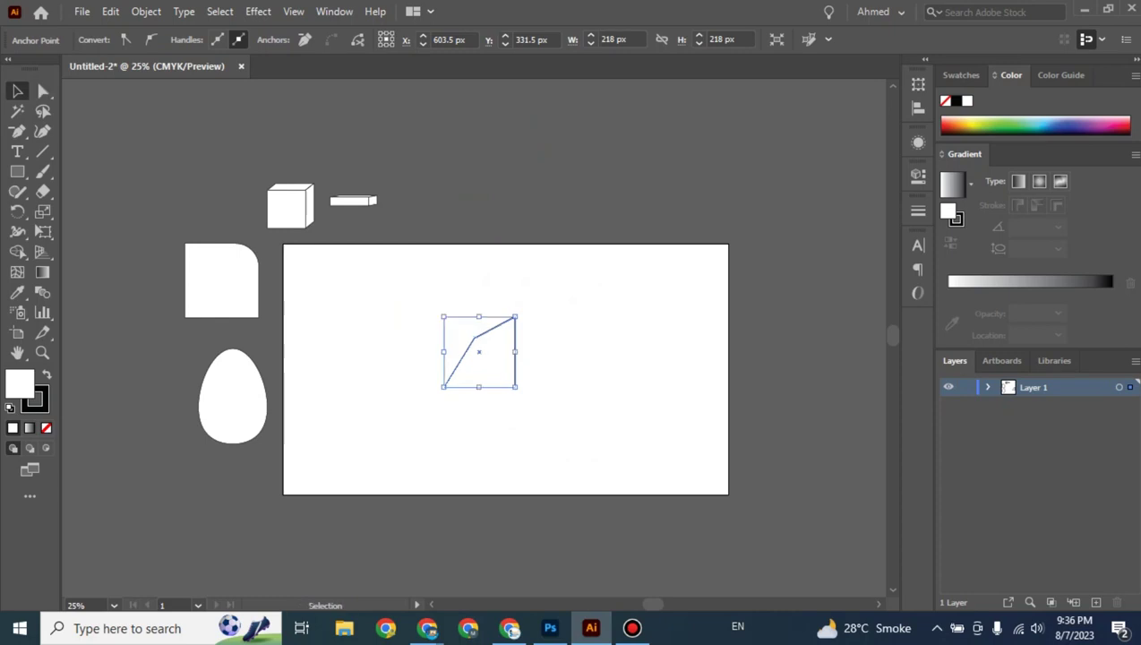
left_click_drag(501, 323, 510, 168)
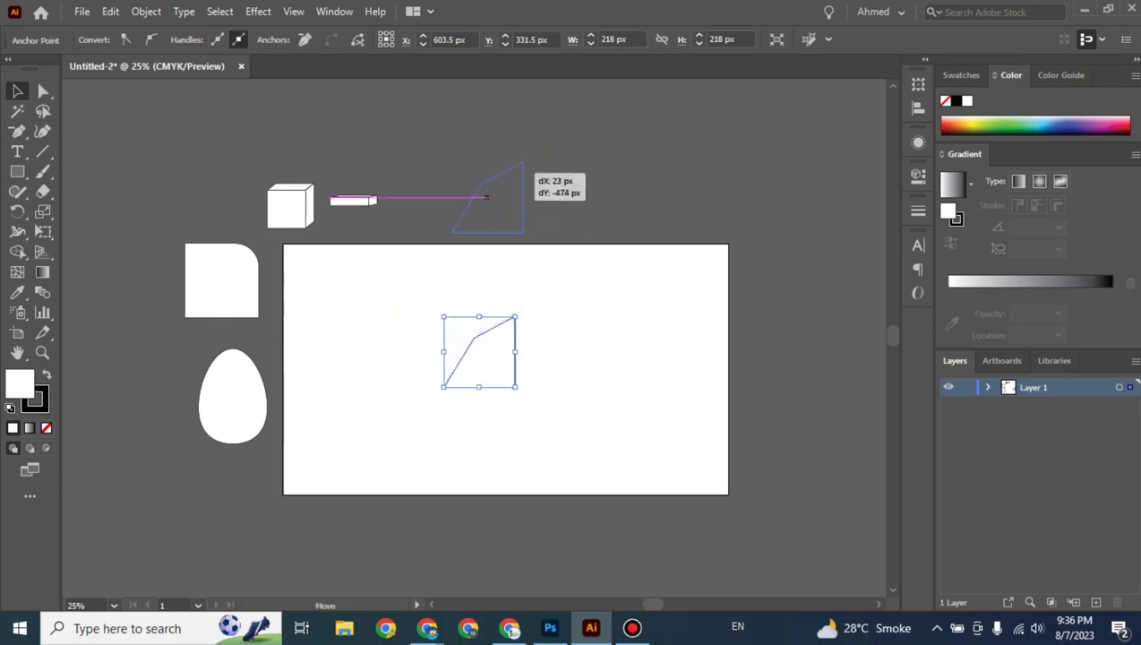
key("ctrl+shift+a")
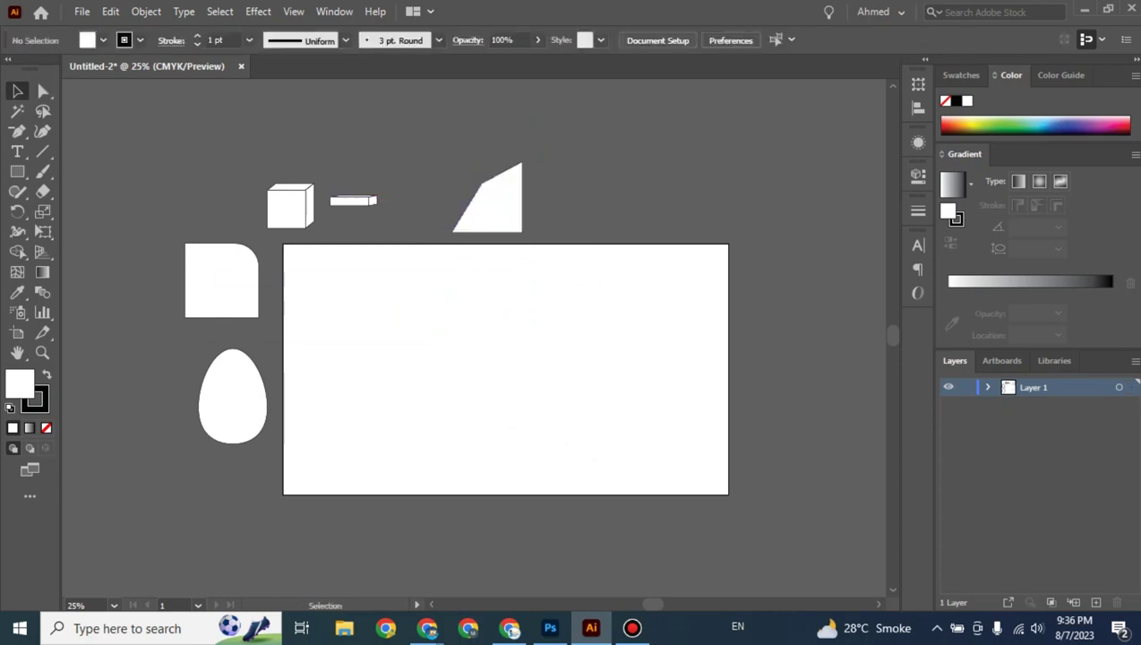
Place the egg shape at the artboard's centre and select it.
key("ctrl+equal")
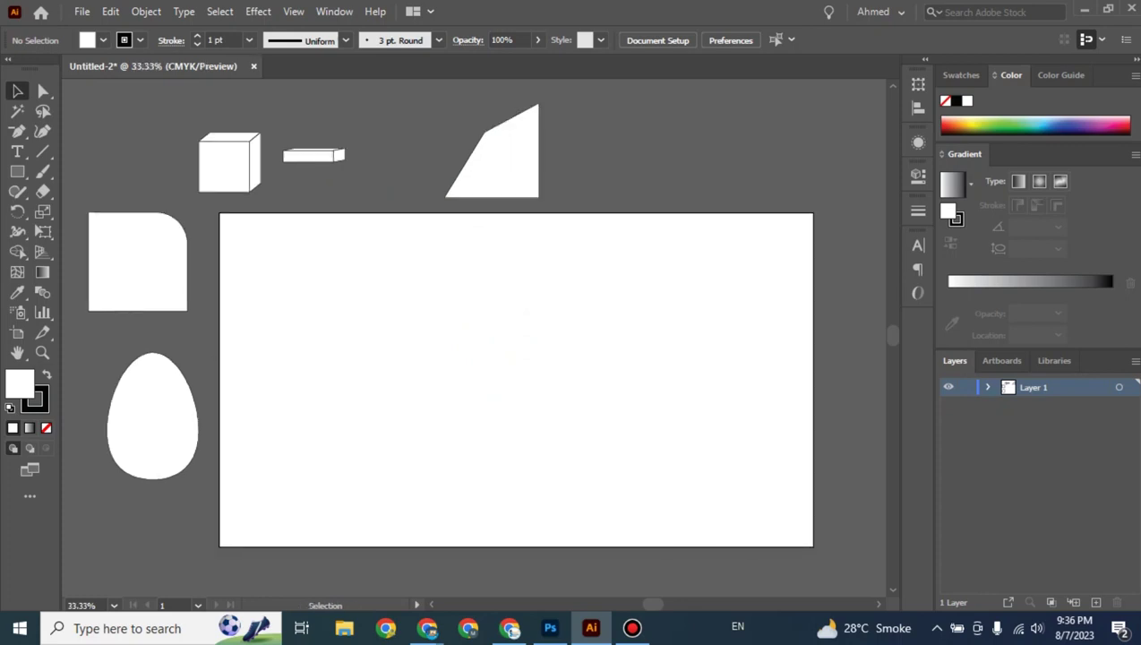
left_click_drag(153, 415, 467, 374)
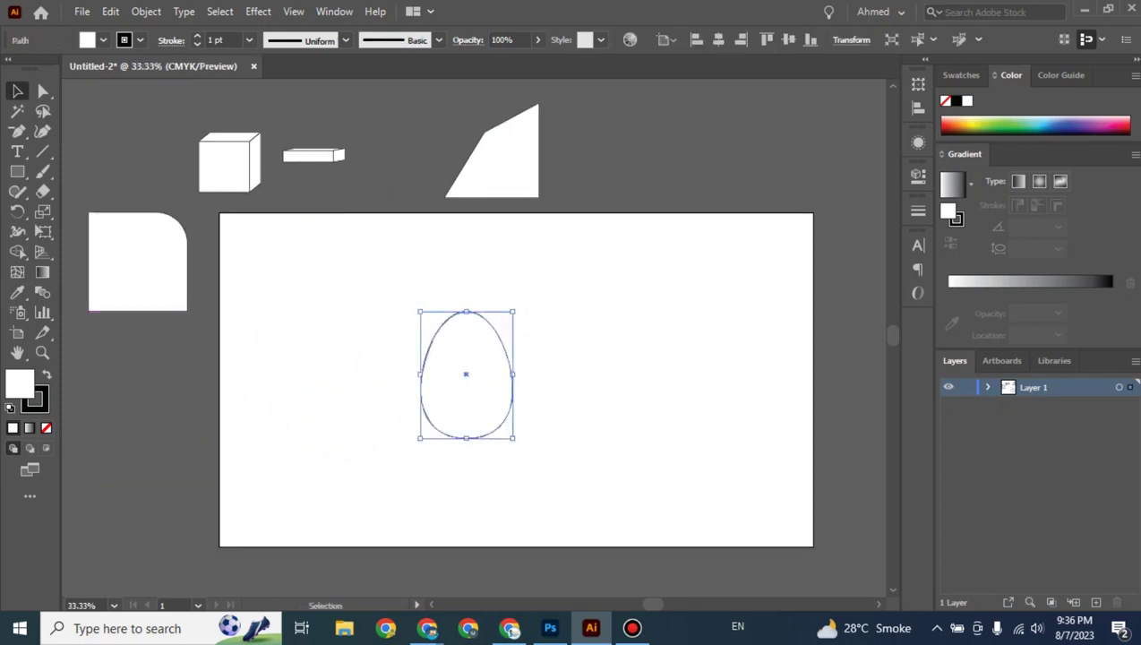
key("ctrl+shift+a")
key("ctrl+equal")
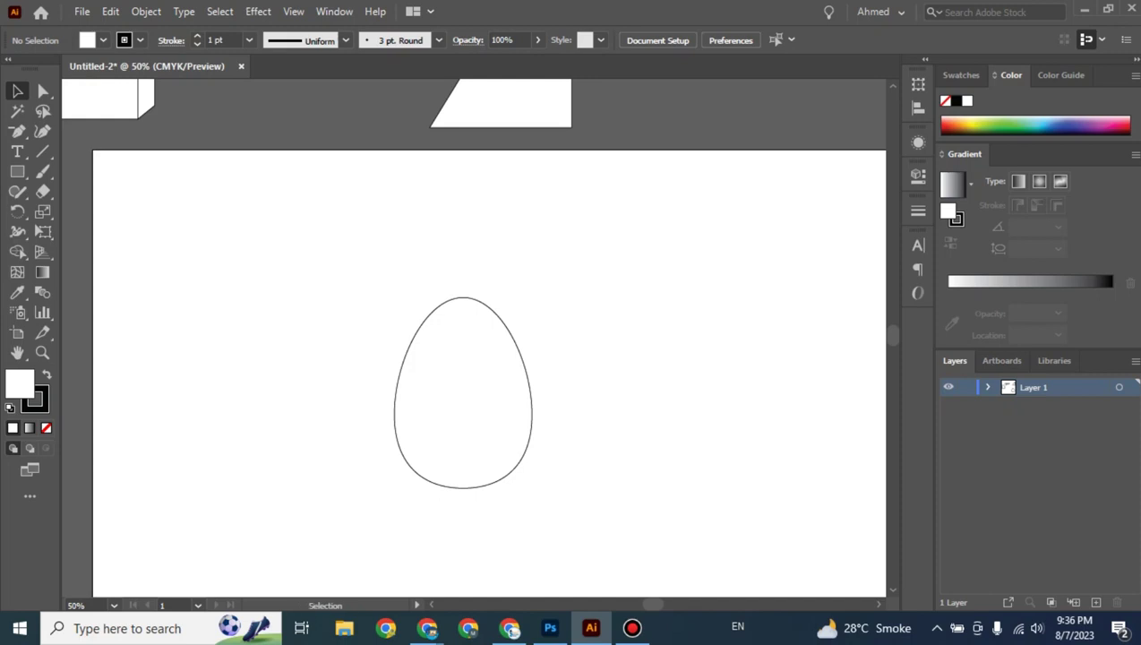
left_click(463, 392)
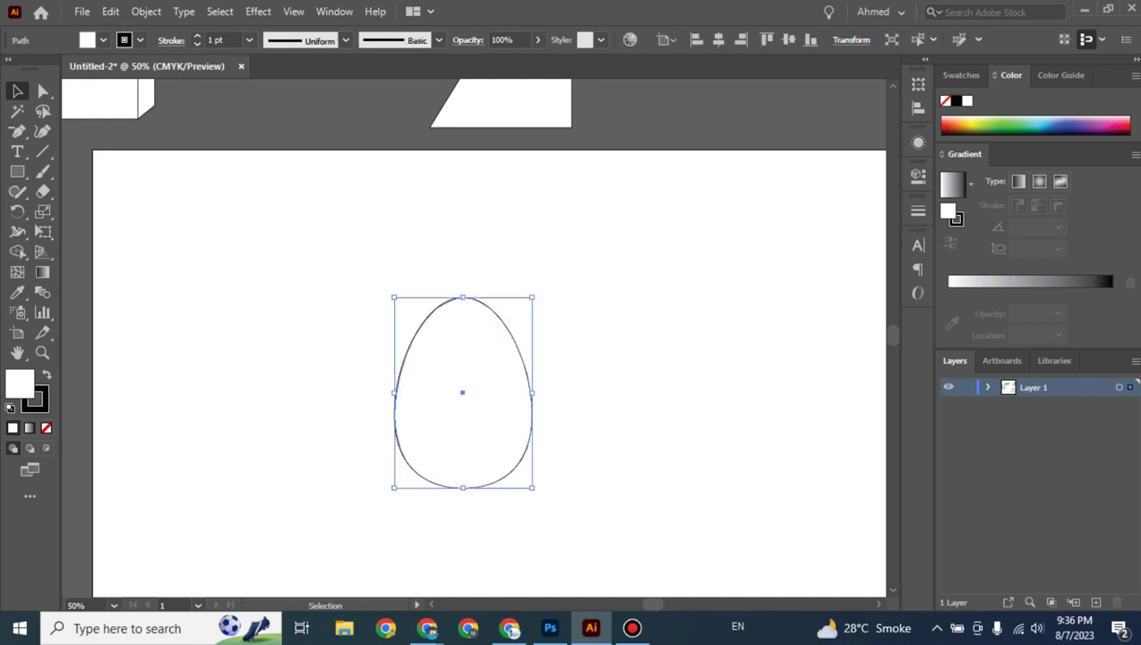
left_click(17, 131)
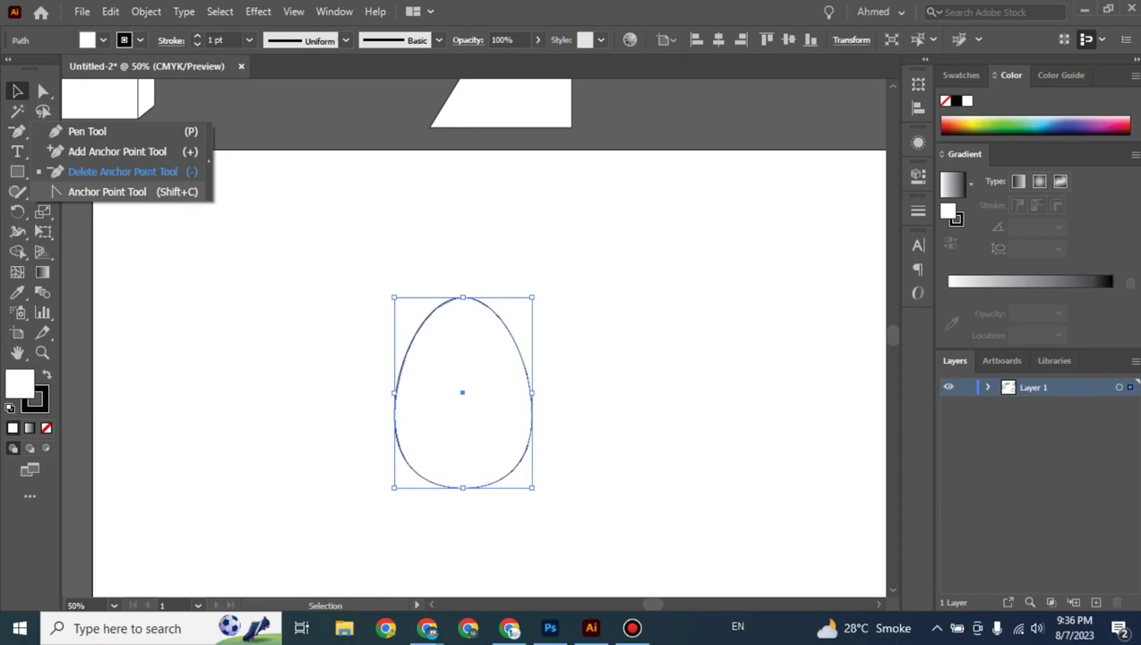
Draw a square to the right of the egg with the Rectangle tool.
key("m")
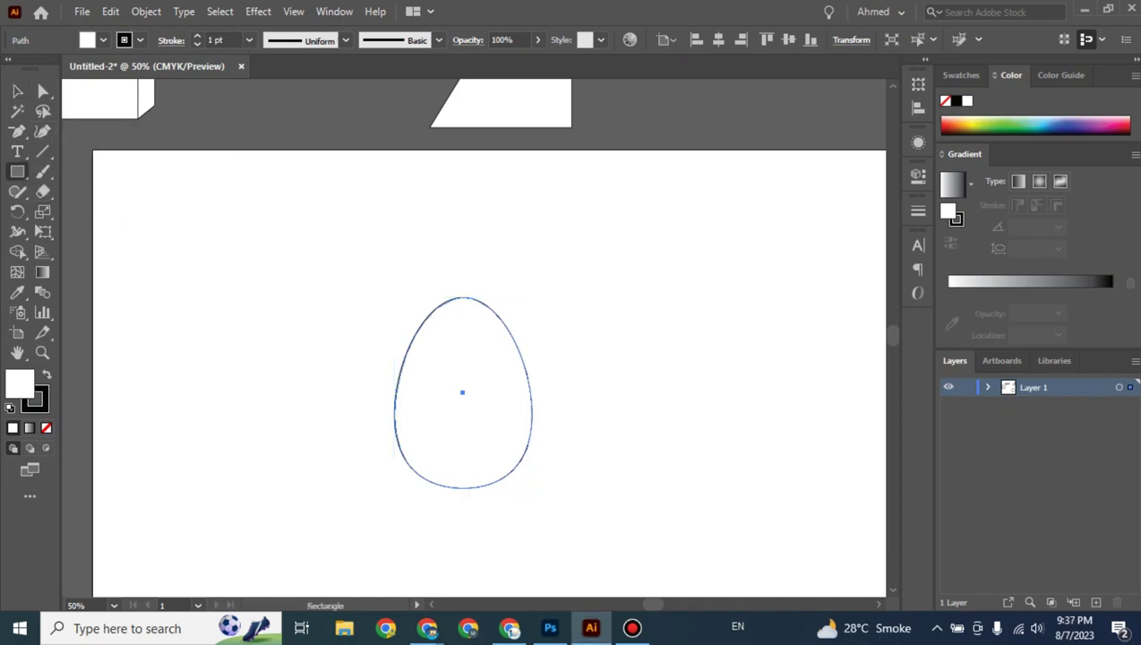
left_click_drag(591, 291, 746, 469)
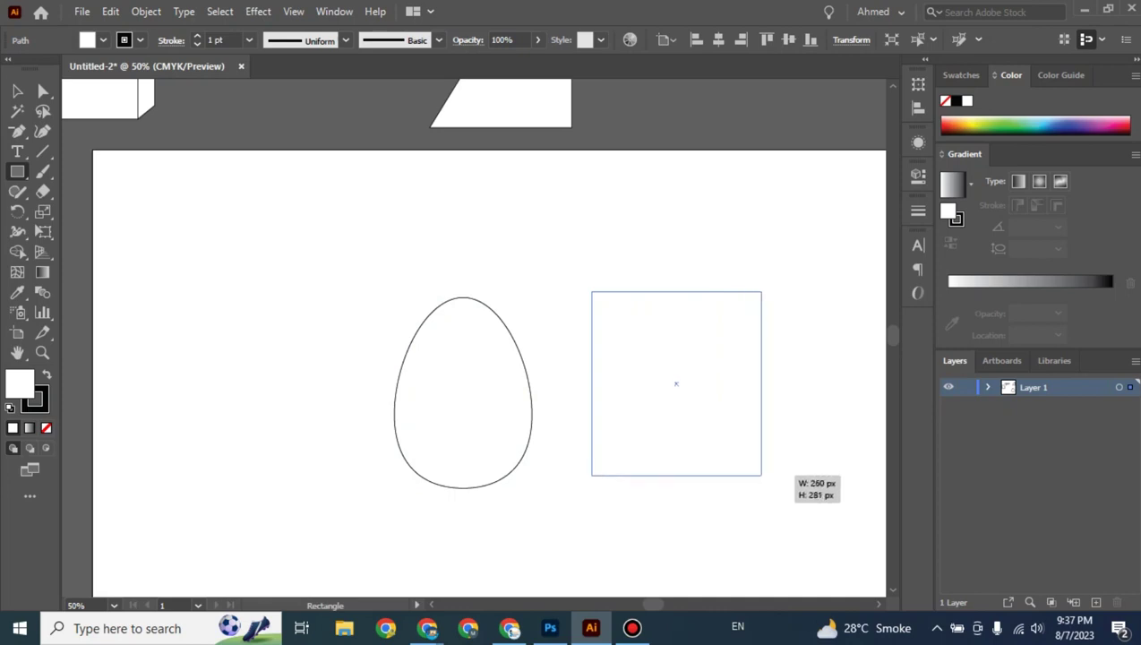
left_click_drag(747, 469, 775, 474)
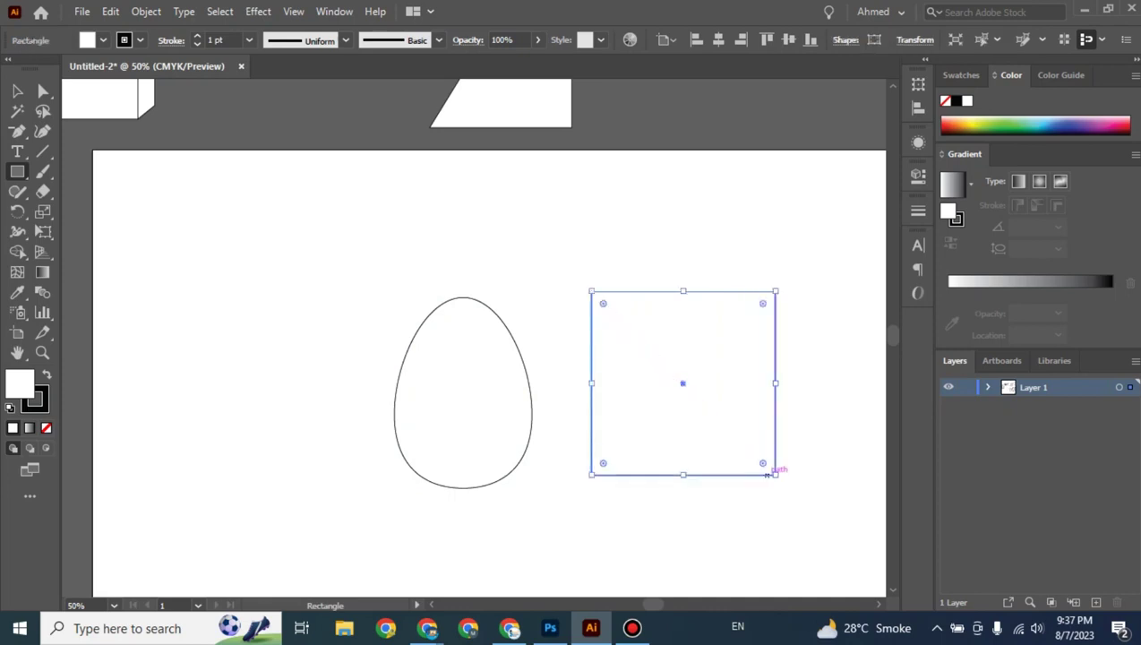
Add an anchor at the square's top-edge middle and raise it into a pointed peak.
mouse_move(17, 131)
left_mouse_down()
mouse_move(56, 171)
mouse_move(117, 152)
left_mouse_up()
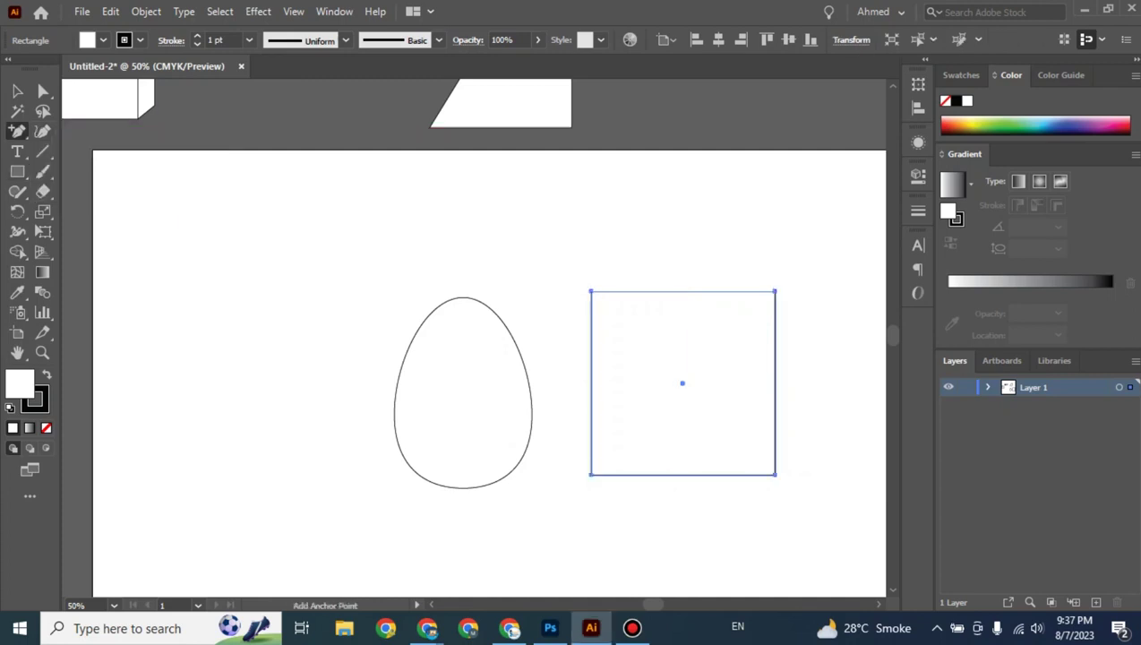
left_click(682, 291)
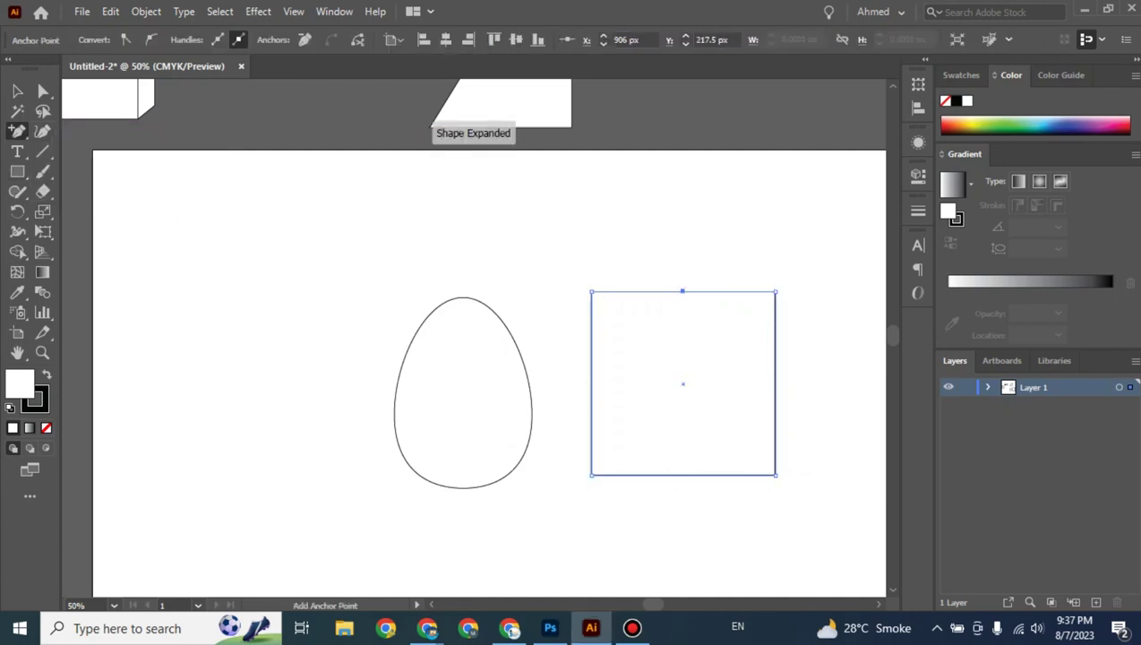
key("a")
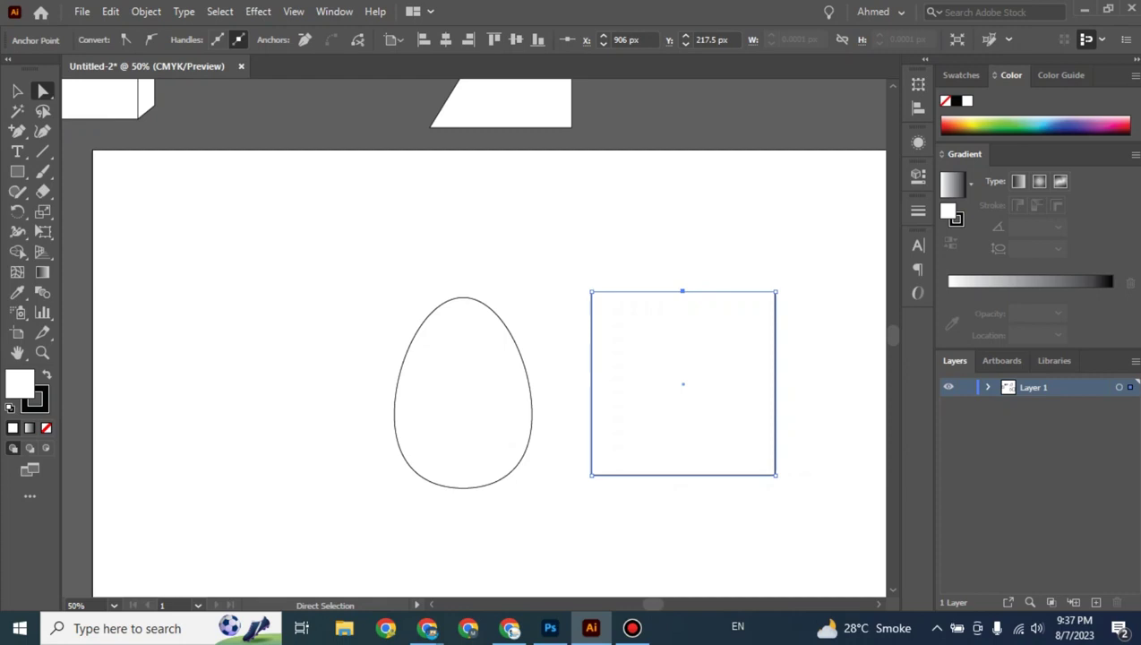
left_click_drag(682, 291, 684, 235)
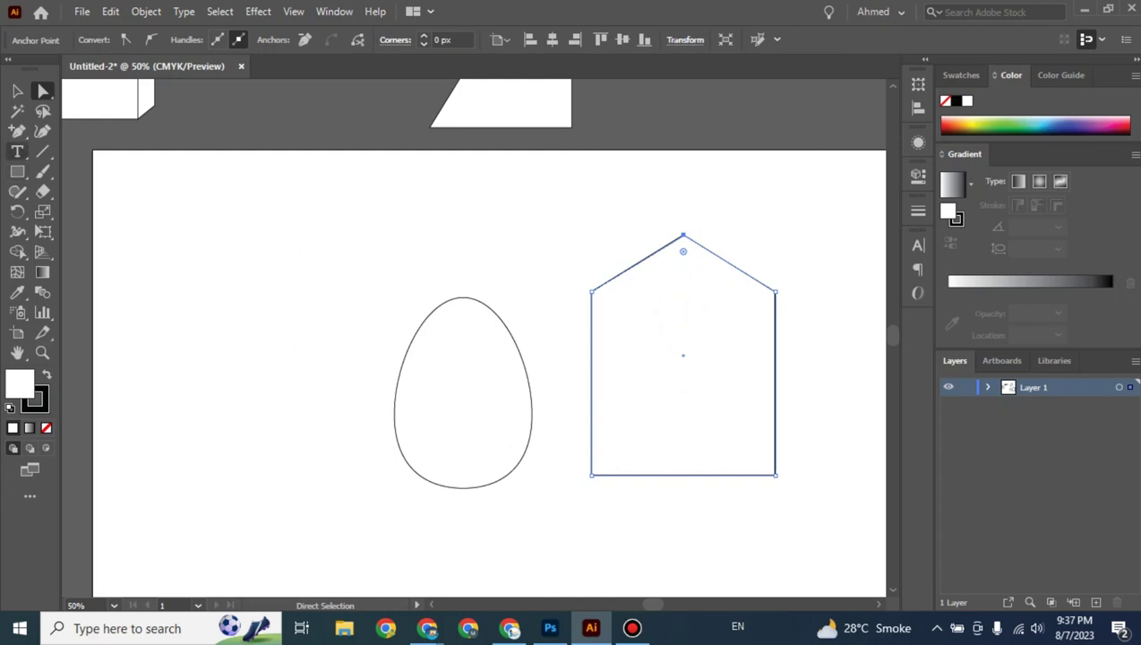
Convert the square's pointed top anchor into a smooth curve, forming an arch.
right_click(17, 131)
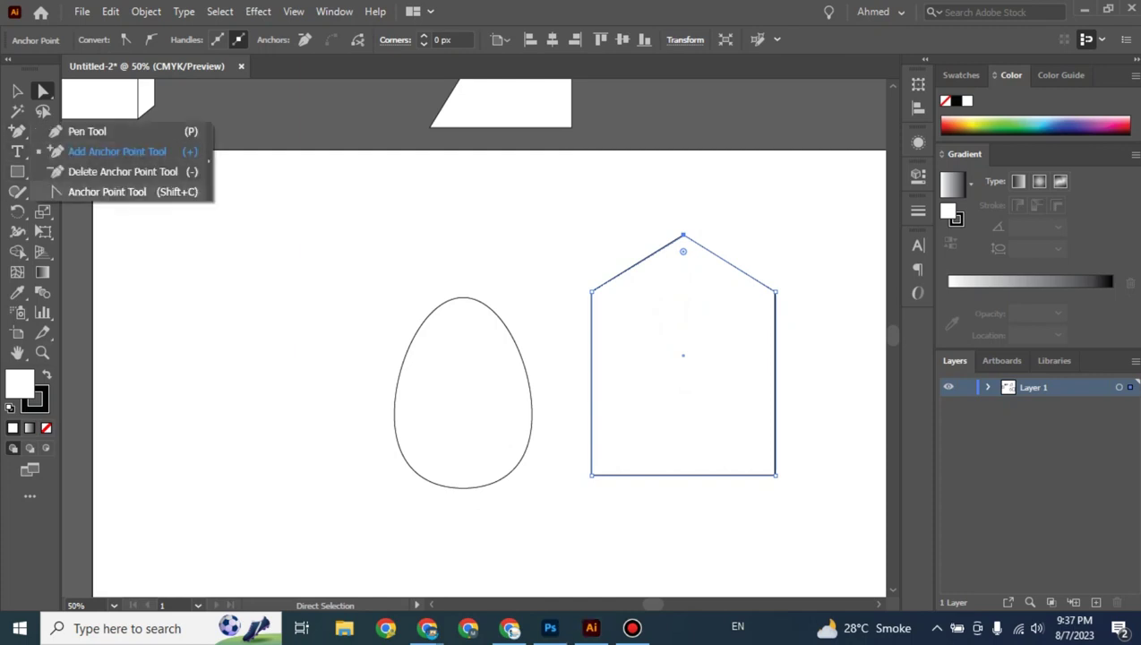
left_click(107, 192)
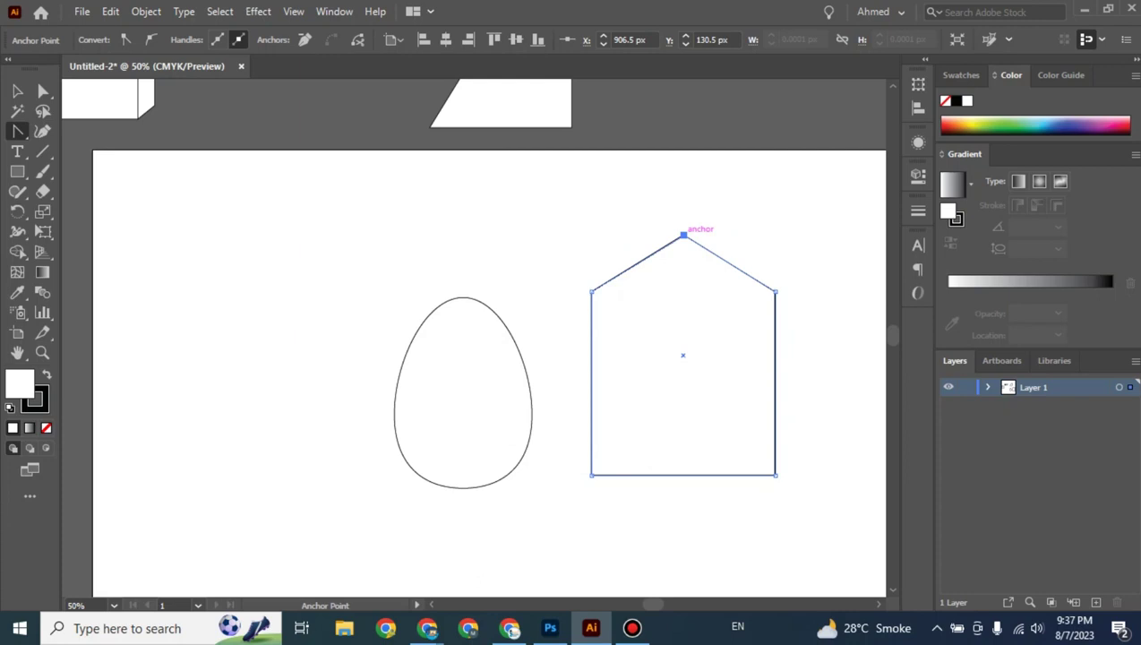
mouse_move(683, 234)
left_mouse_down()
mouse_move(598, 241)
mouse_move(584, 225)
mouse_move(600, 234)
mouse_move(649, 217)
mouse_move(610, 202)
mouse_move(616, 186)
mouse_move(627, 186)
mouse_move(596, 235)
left_mouse_up()
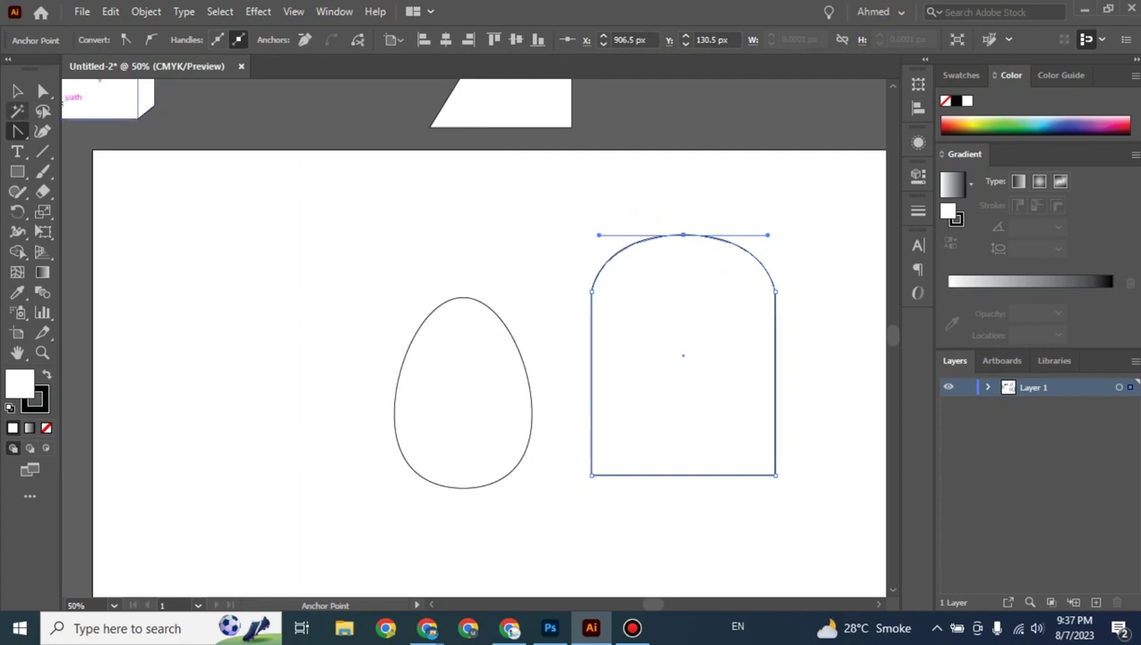
left_click(17, 131)
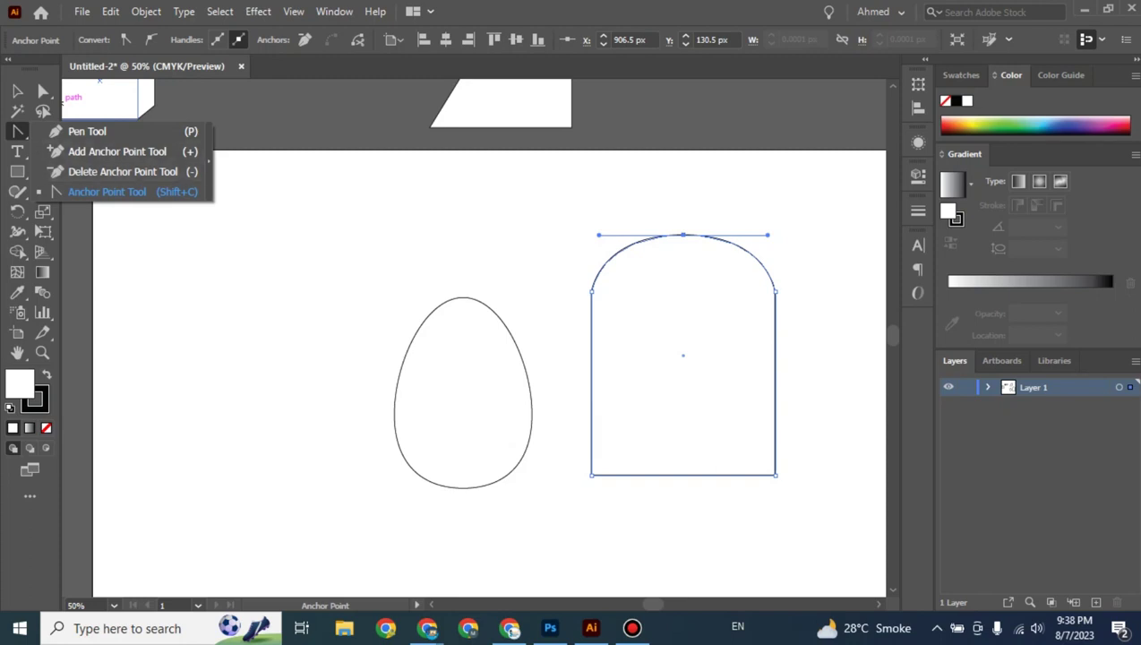
key("v")
key("ctrl+shift+a")
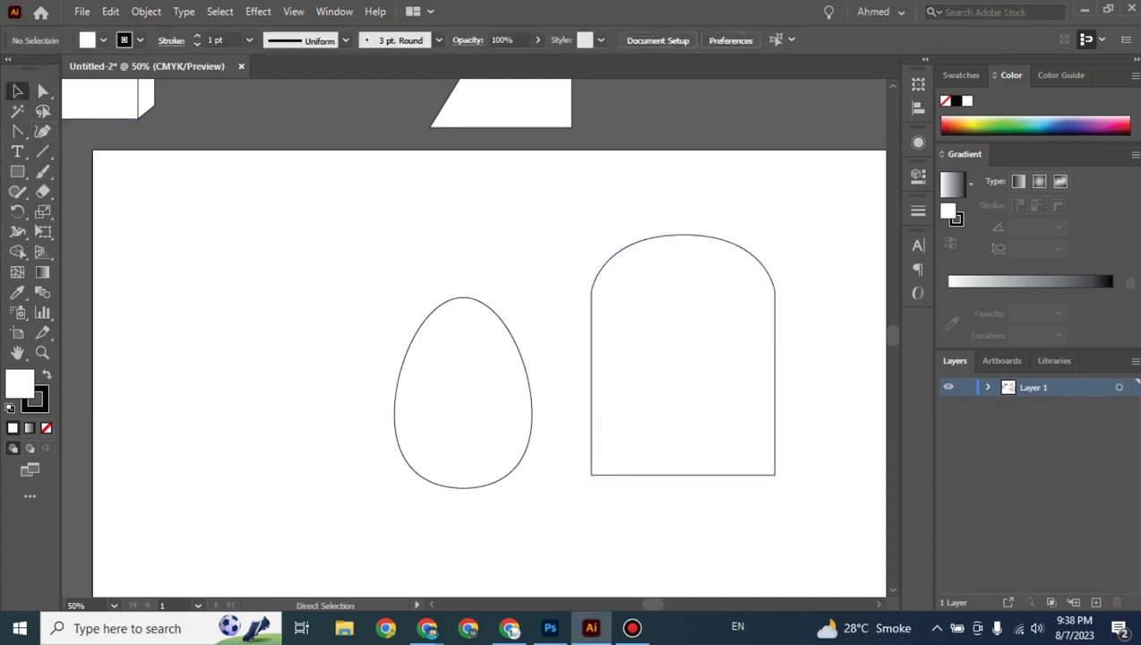
Move the arch above the artboard and centre the egg alone on the artboard, then select it.
key("ctrl+minus")
key("ctrl+minus")
key("ctrl+minus")
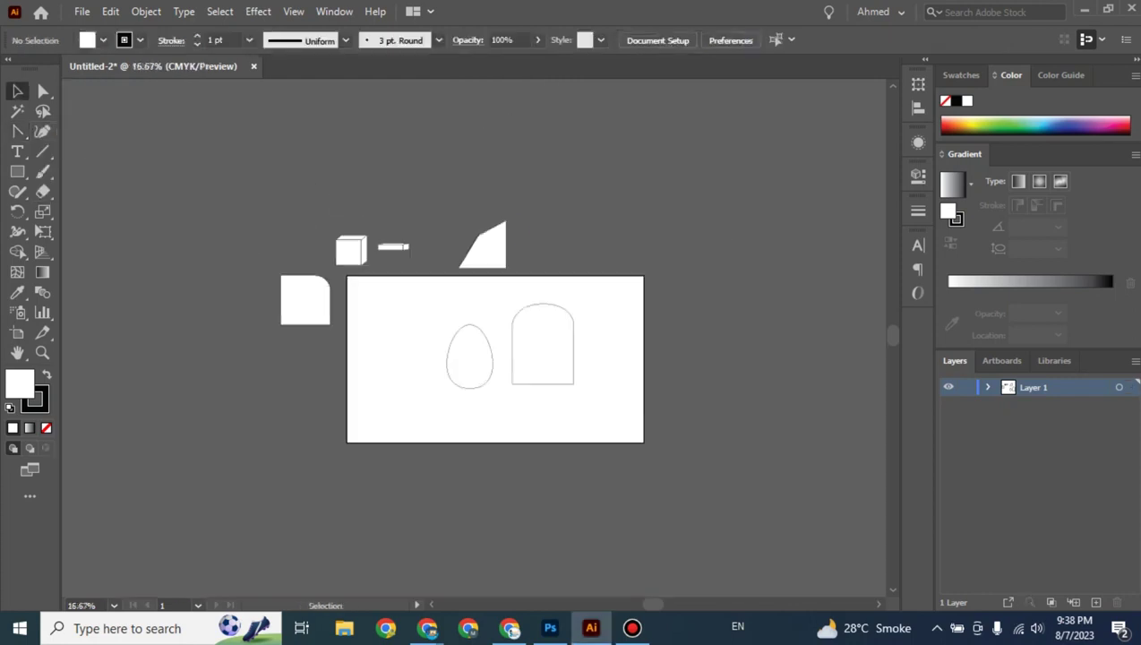
left_click_drag(573, 333, 603, 184)
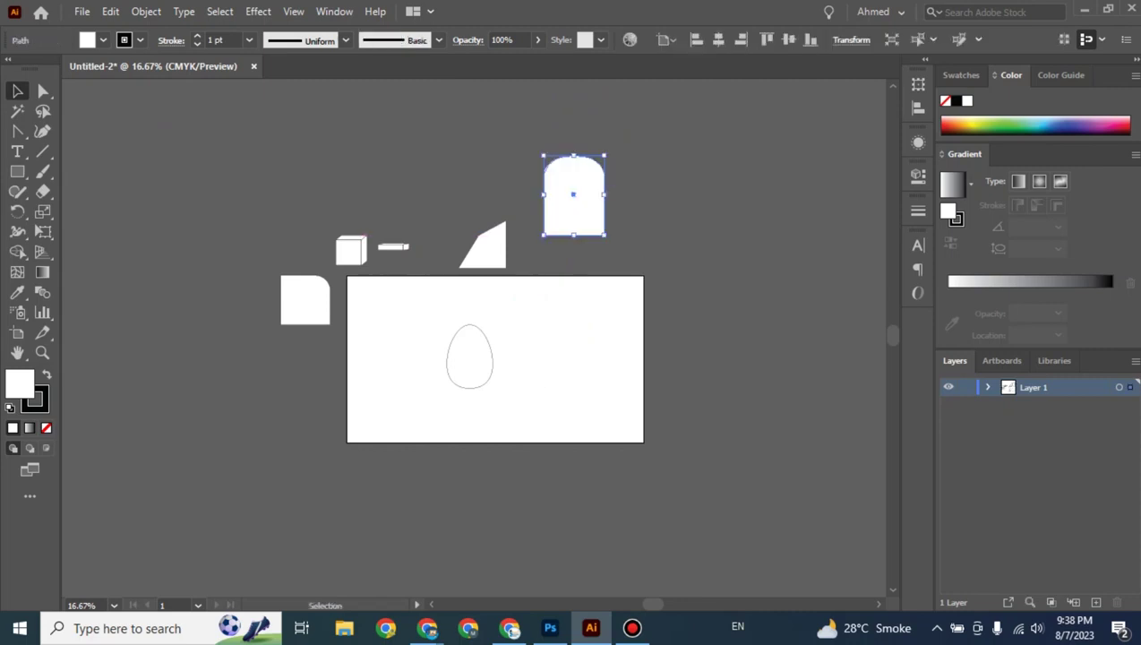
left_click_drag(493, 357, 666, 240)
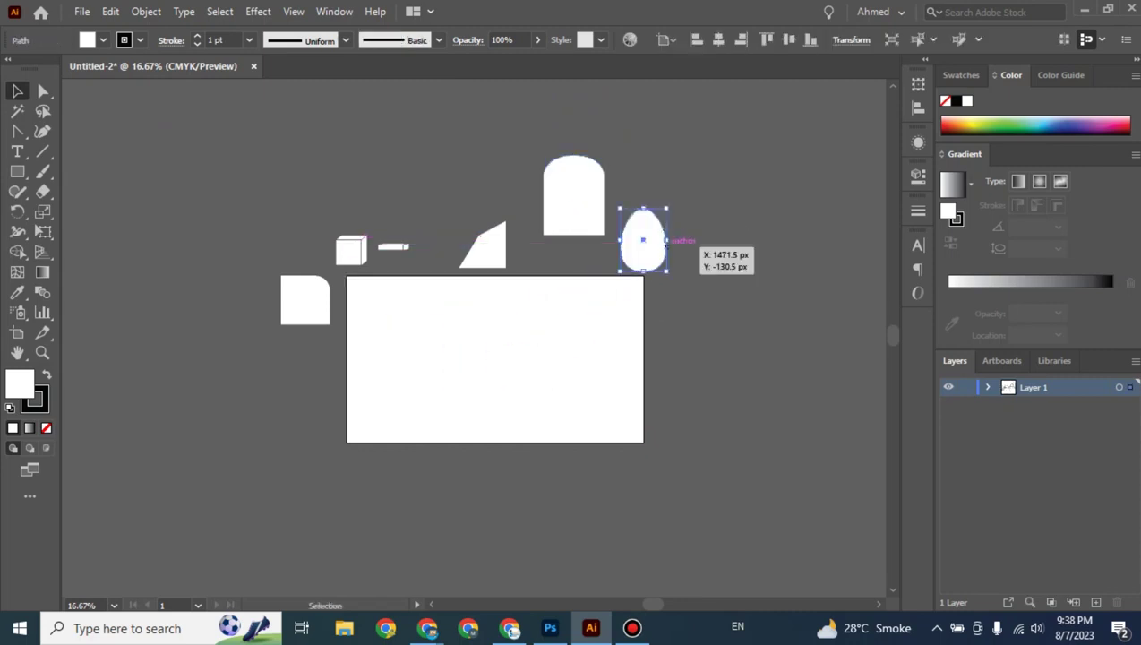
key("ctrl+shift+a")
key("ctrl+plus")
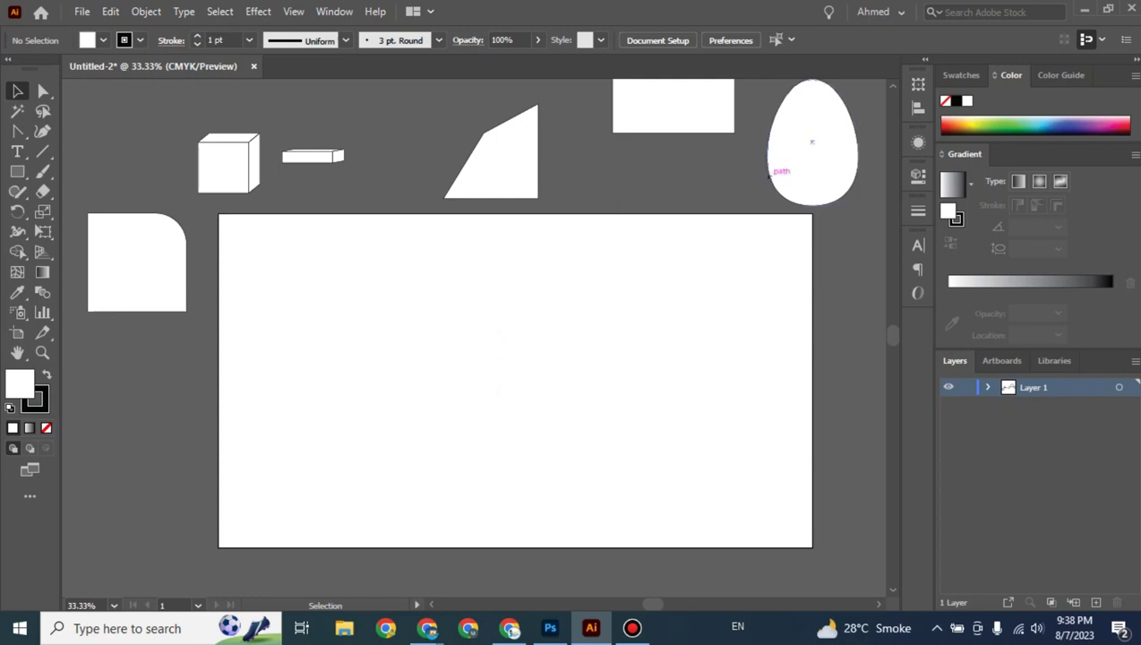
left_click_drag(811, 134, 510, 332)
key("ctrl+shift+a")
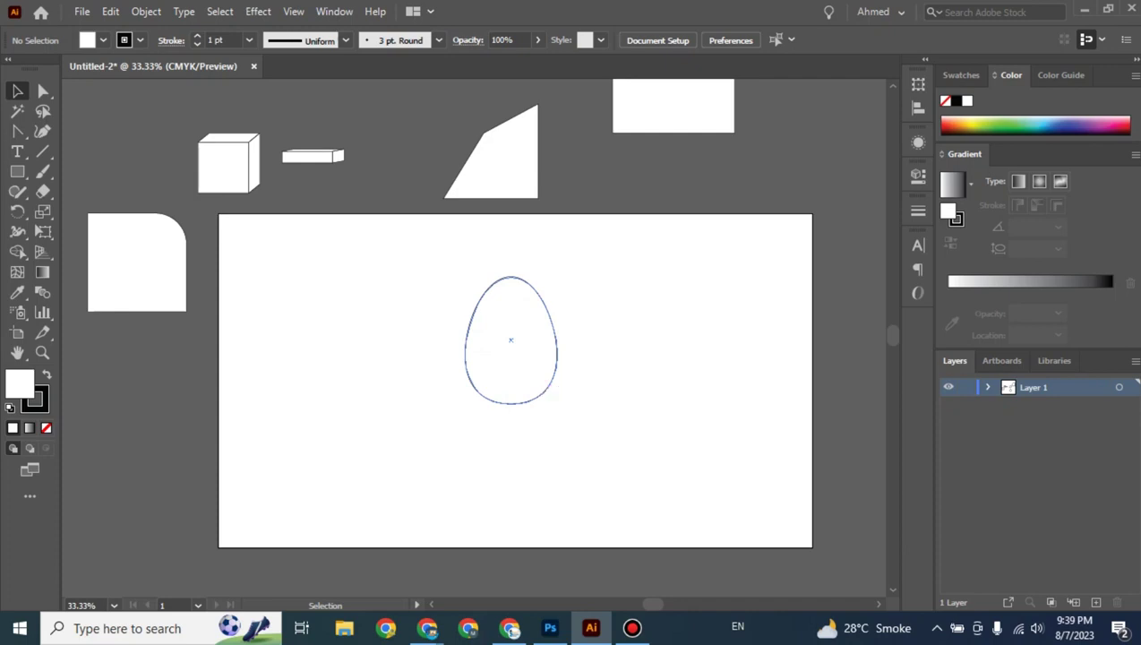
left_click(544, 392)
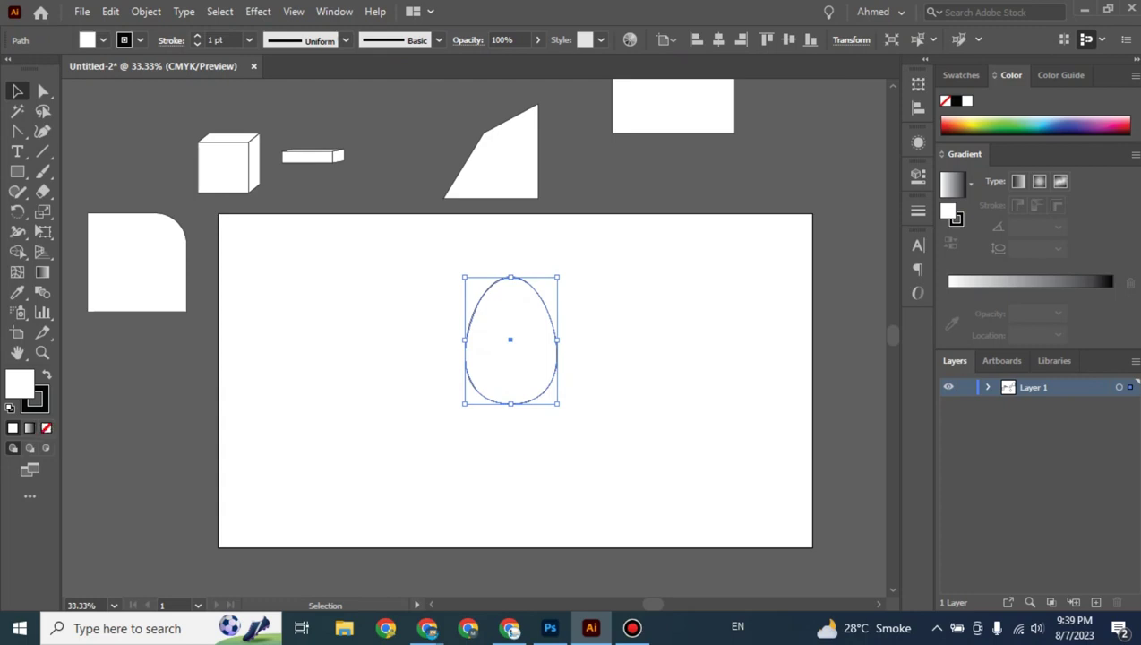
Set the egg's fill to None and move it left onto the pasteboard below the rounded square.
left_click(20, 385)
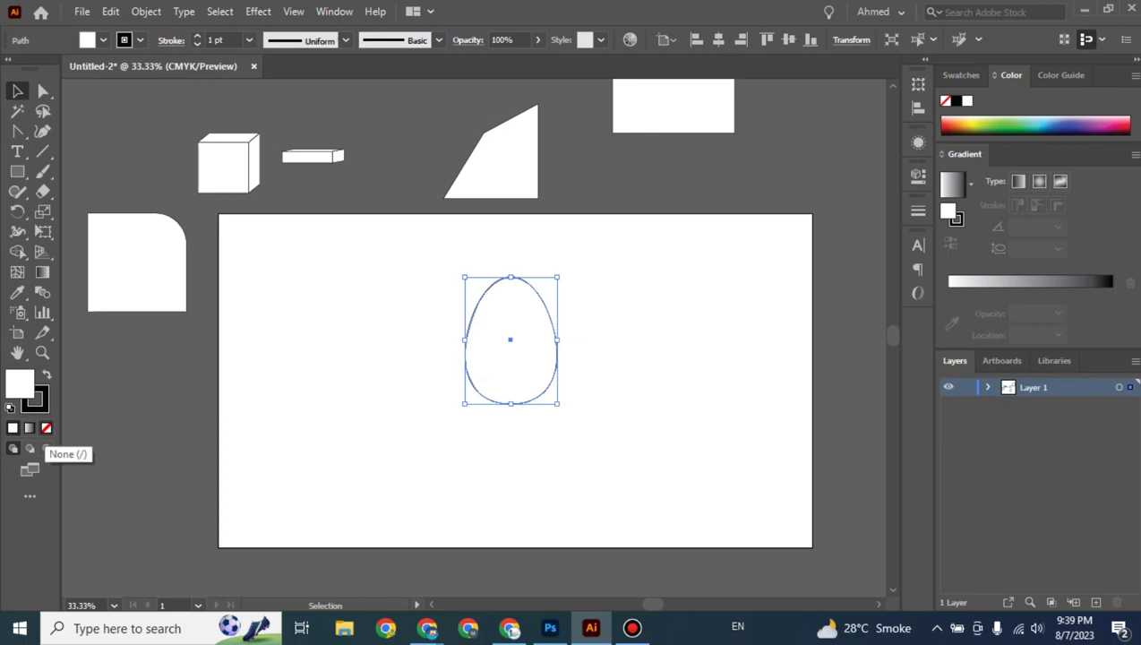
left_click(46, 427)
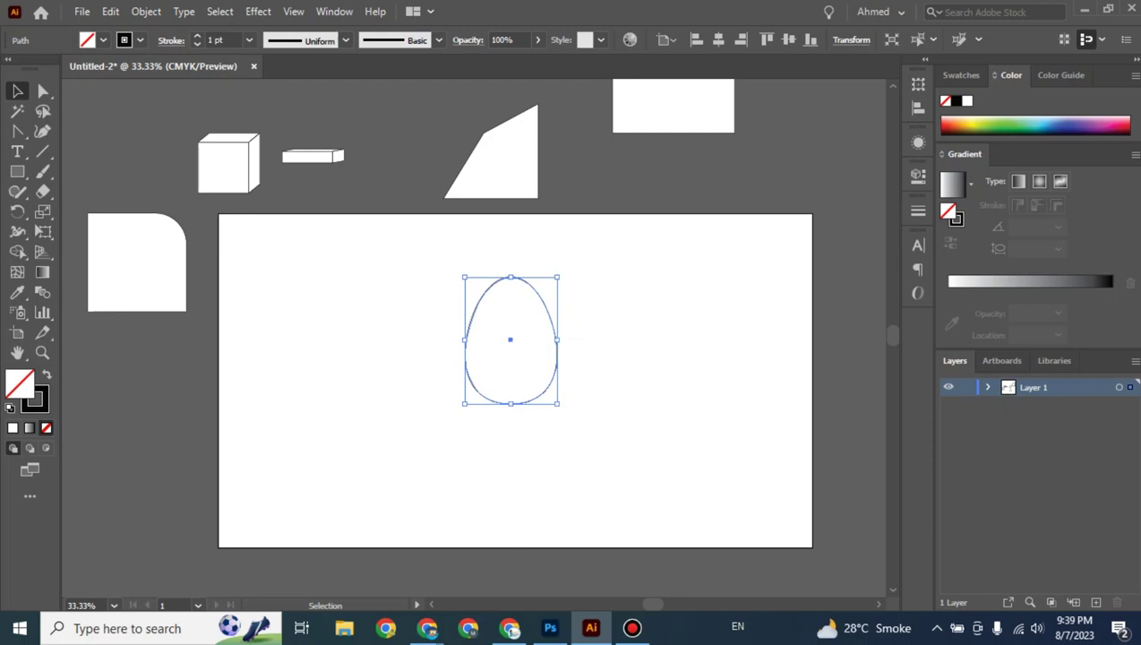
left_click_drag(468, 380, 122, 439)
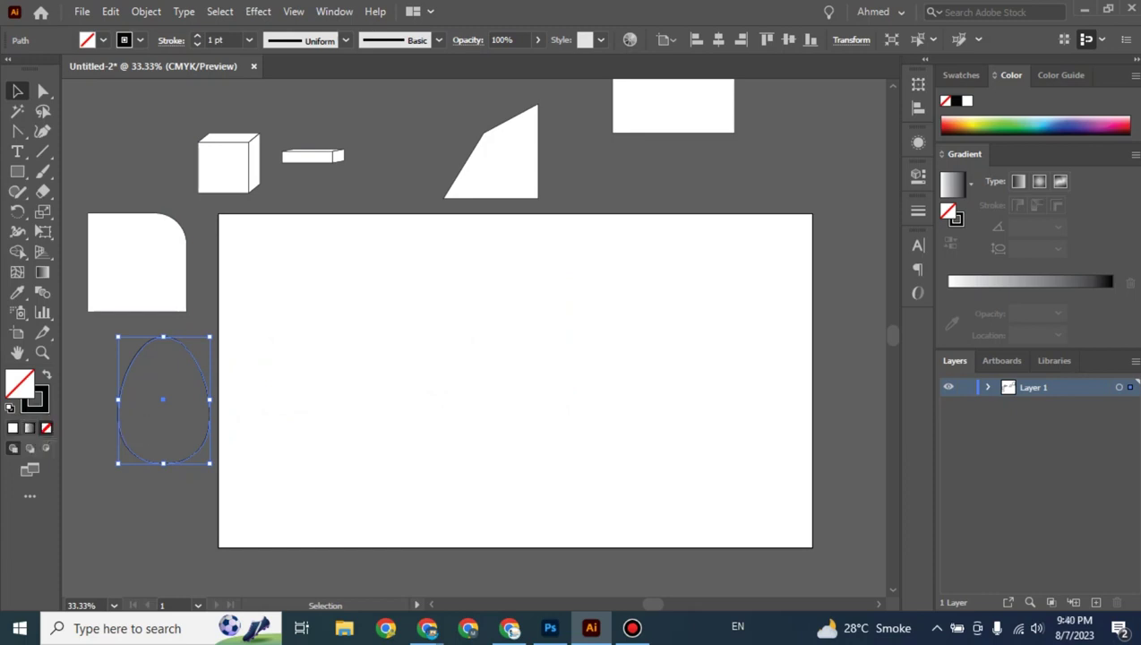
Give the egg a white fill with no outline and nudge it slightly down-left.
left_click(13, 428)
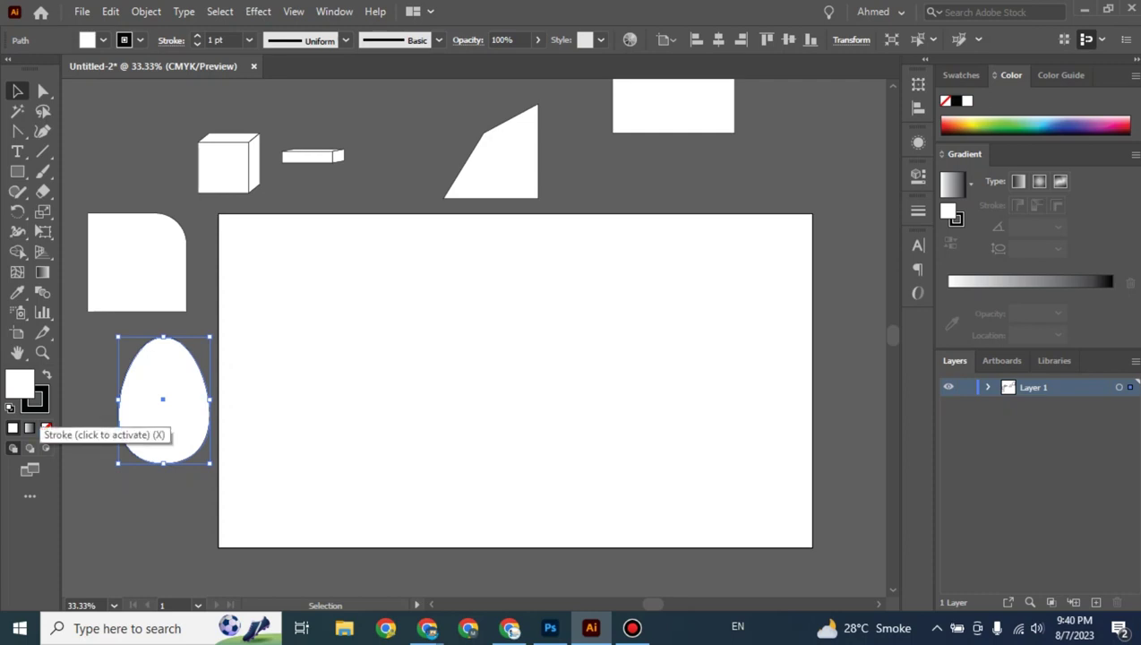
left_click(38, 405)
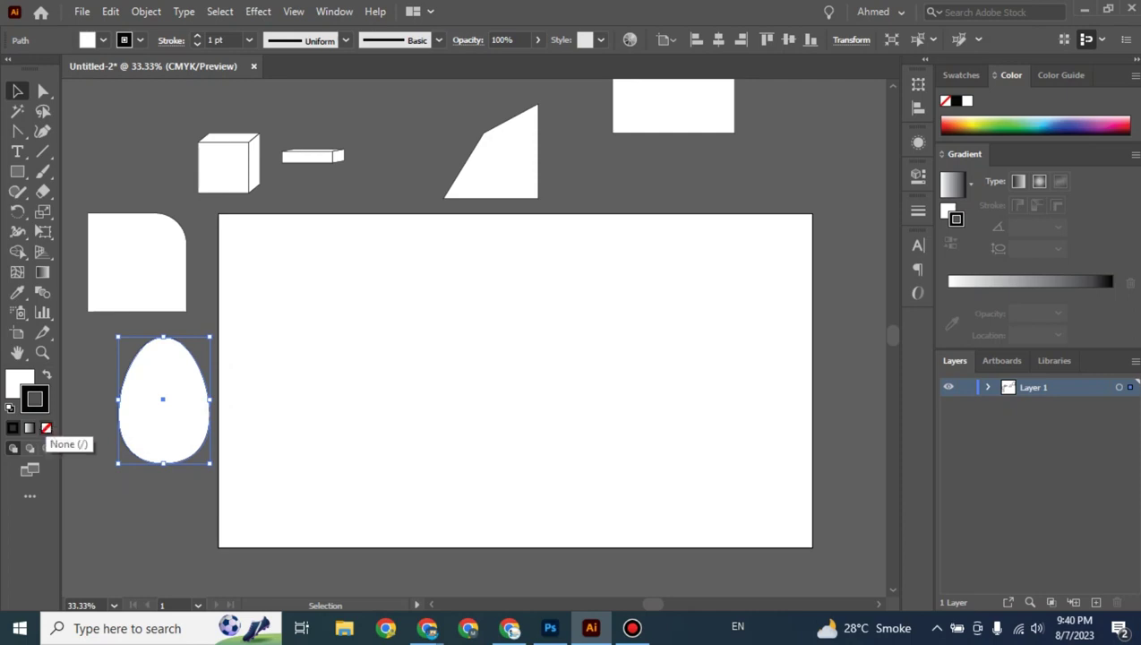
left_click(45, 427)
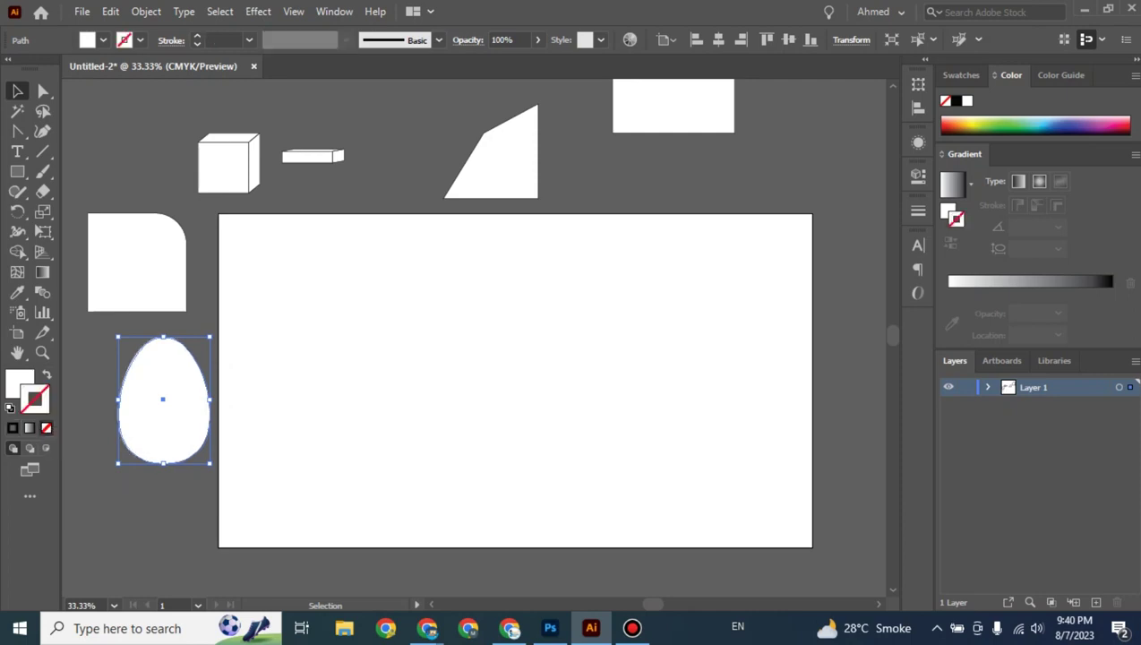
key("ctrl+shift+a")
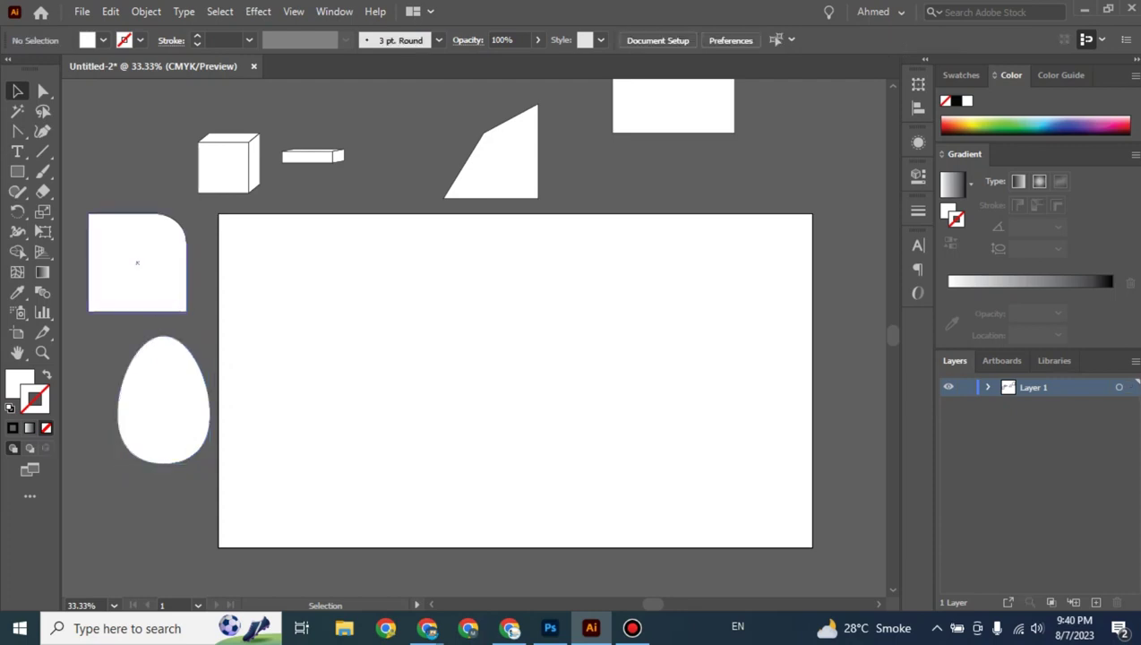
left_click_drag(162, 399, 140, 421)
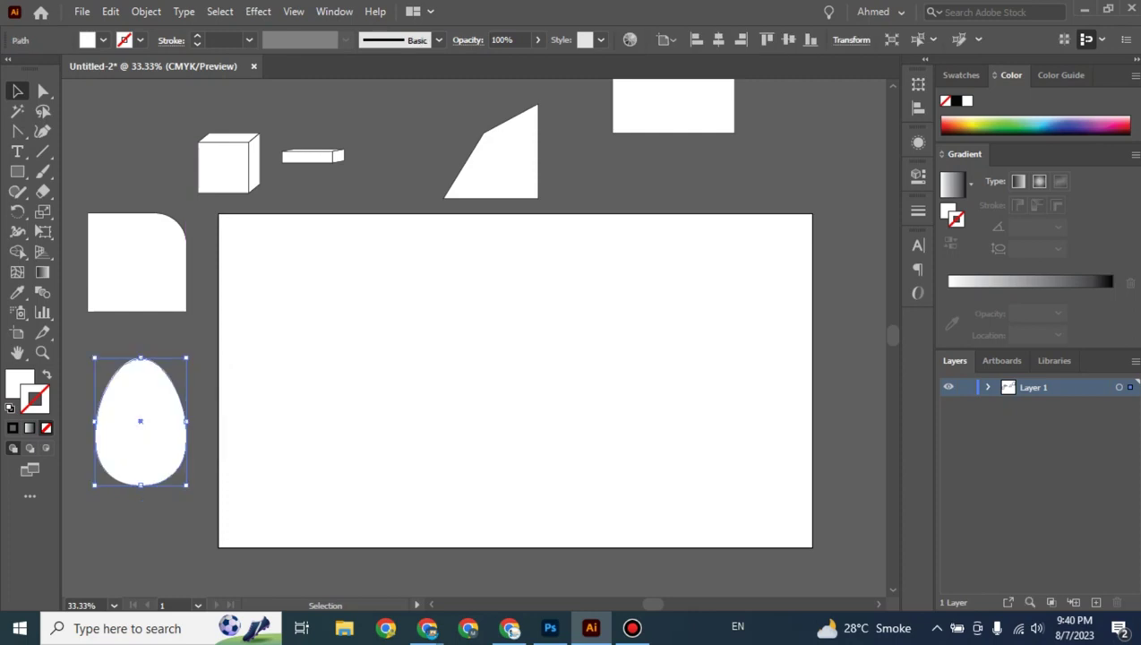
key("ctrl+shift+a")
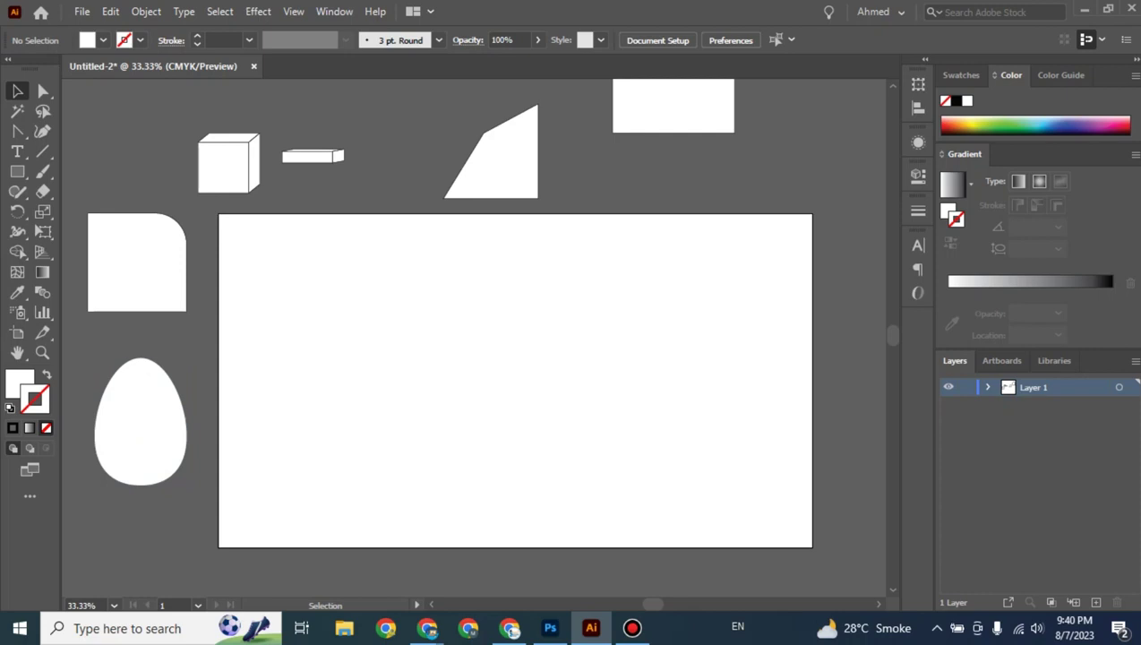
left_click(140, 421)
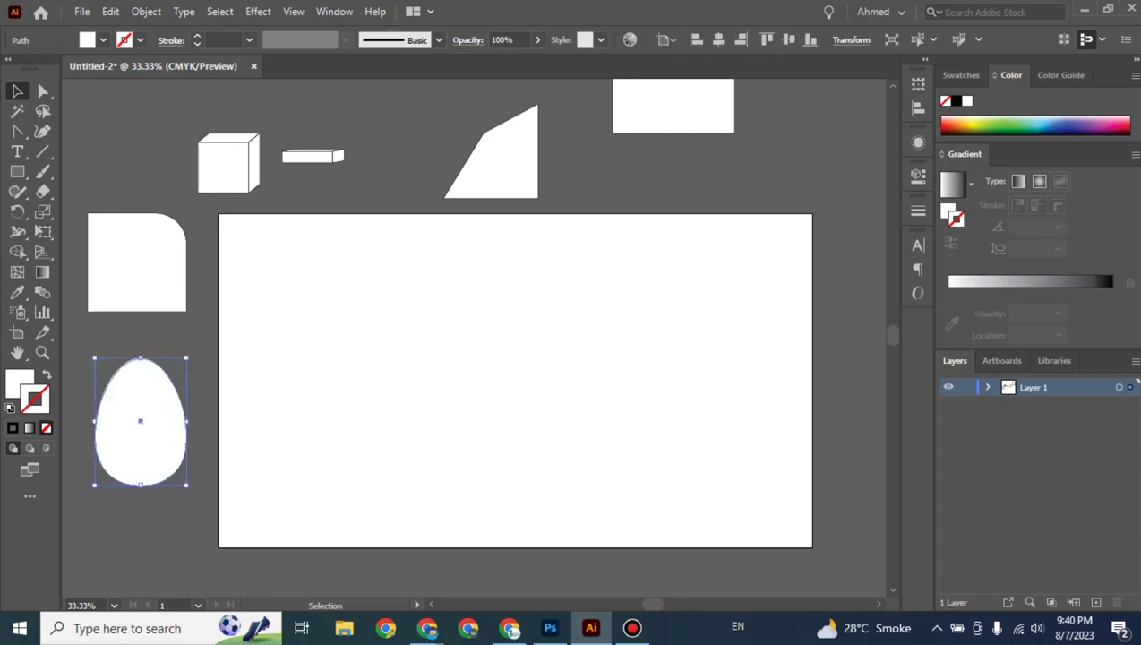
key("x")
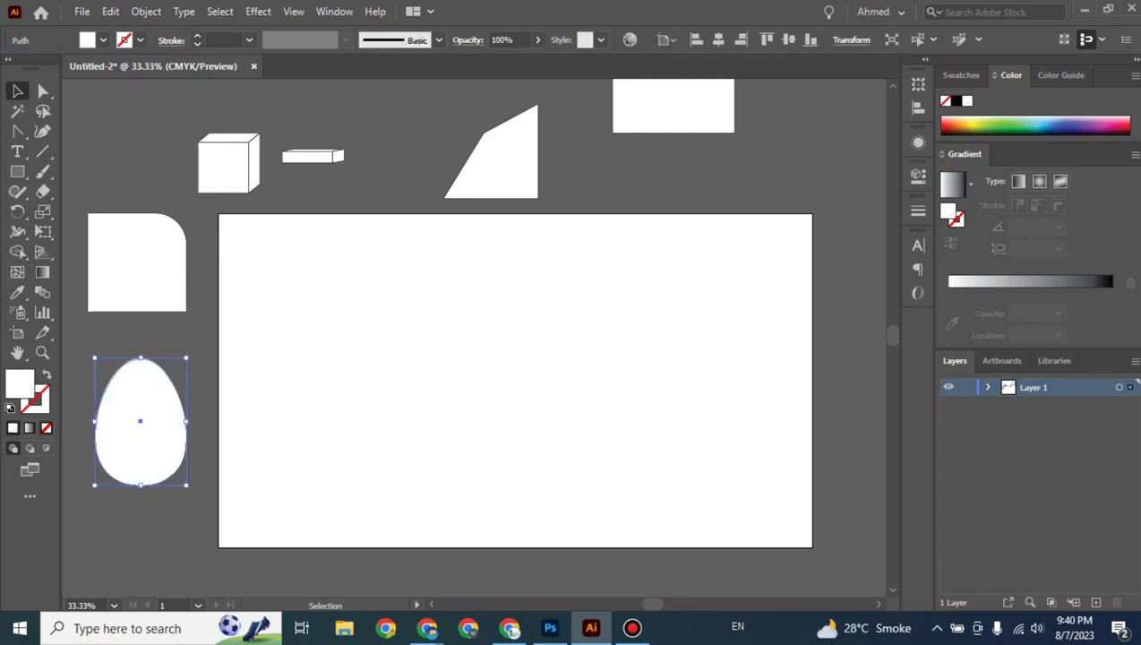
left_click(45, 427)
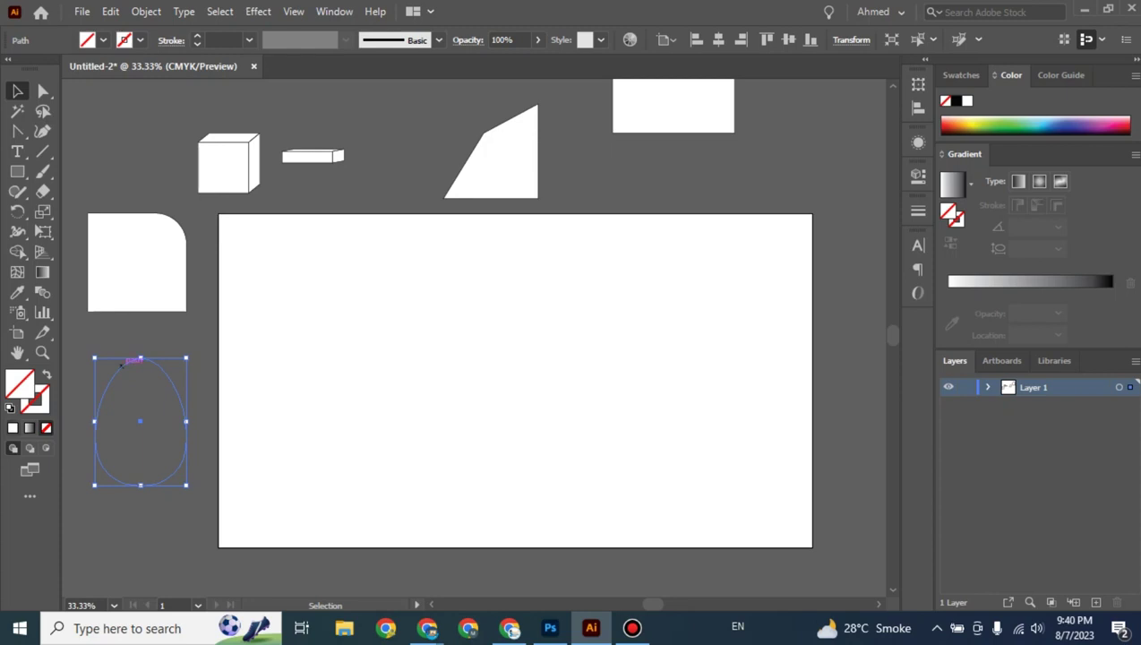
left_click(12, 427)
Set the egg's outline to near-black using the Color Picker.
left_click(40, 407)
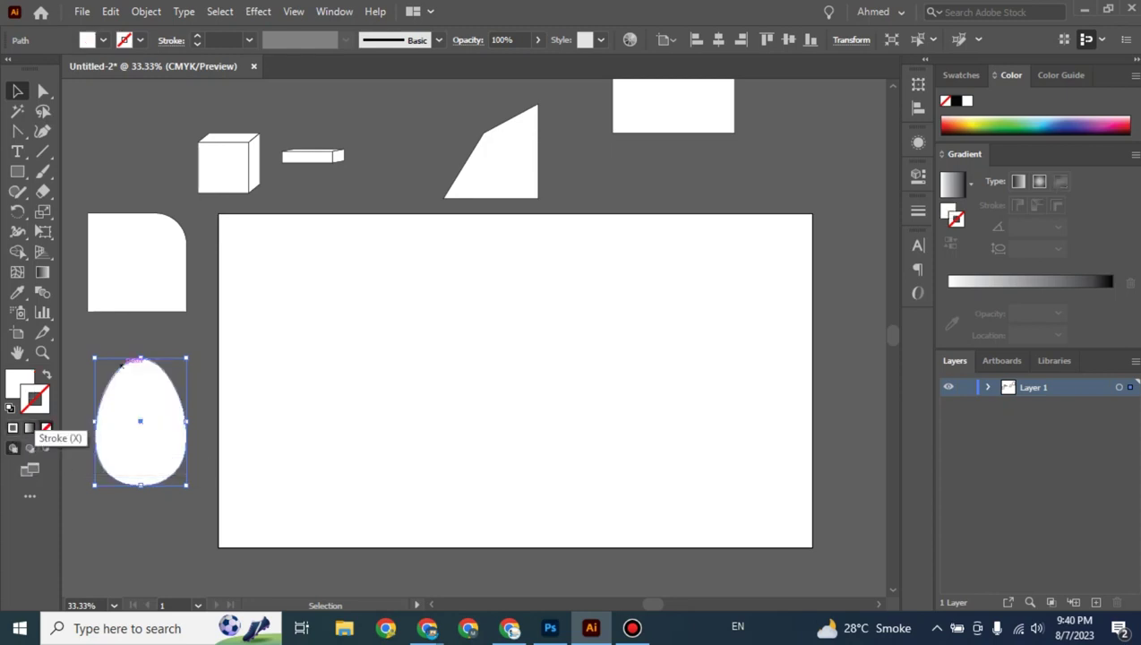
double_click(38, 405)
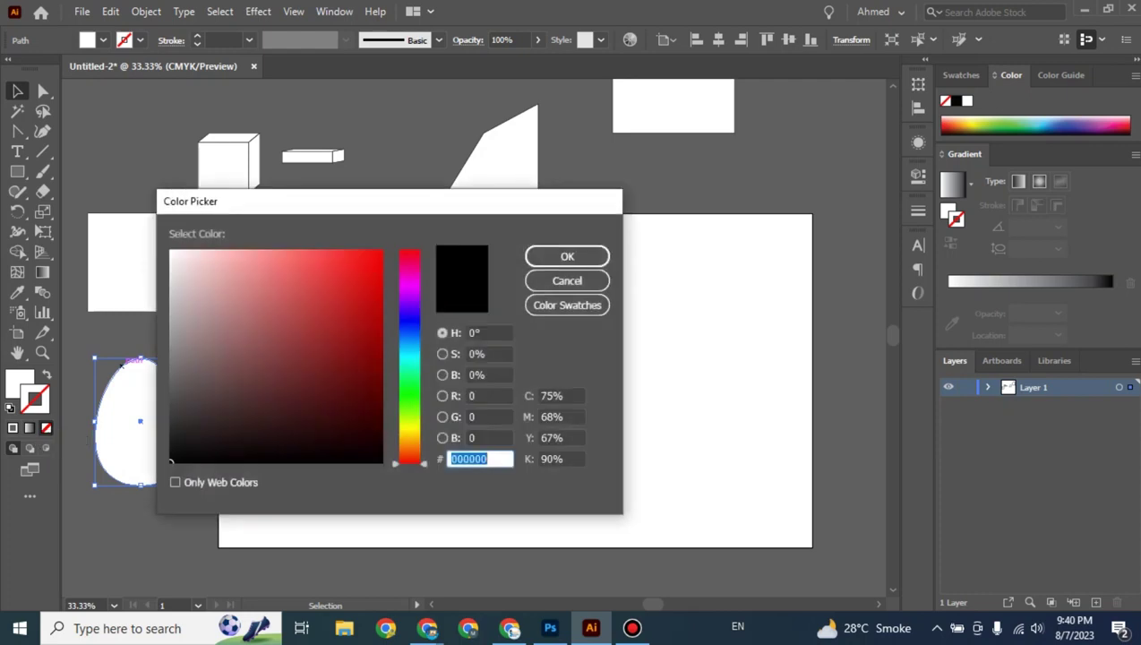
left_click(376, 461)
key("Return")
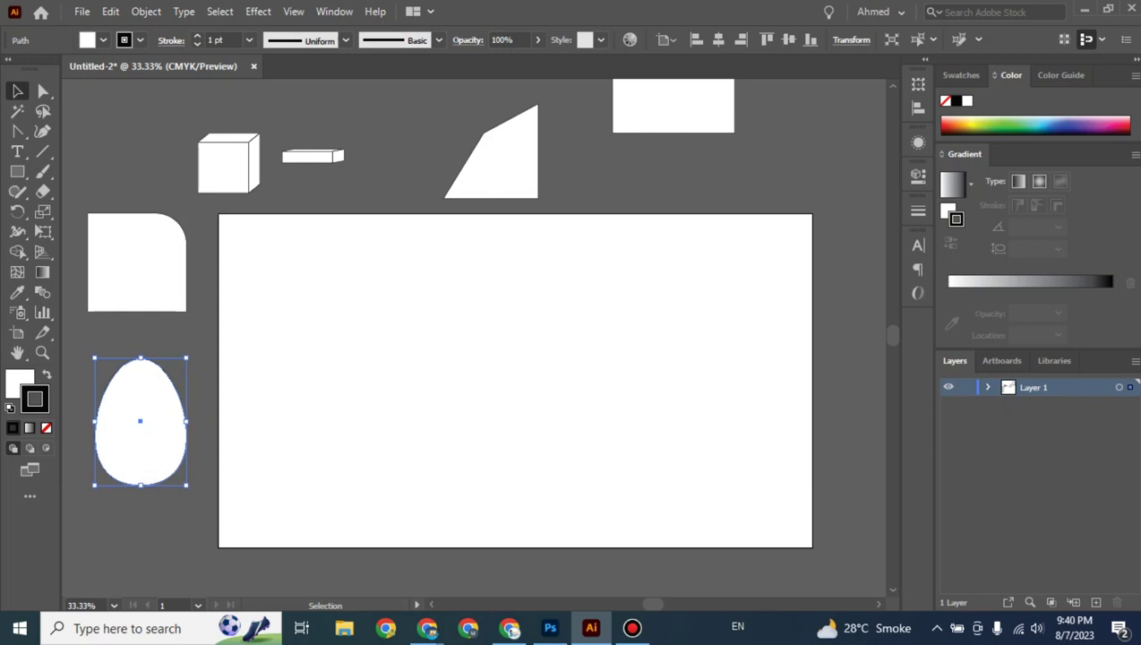
left_click(17, 171)
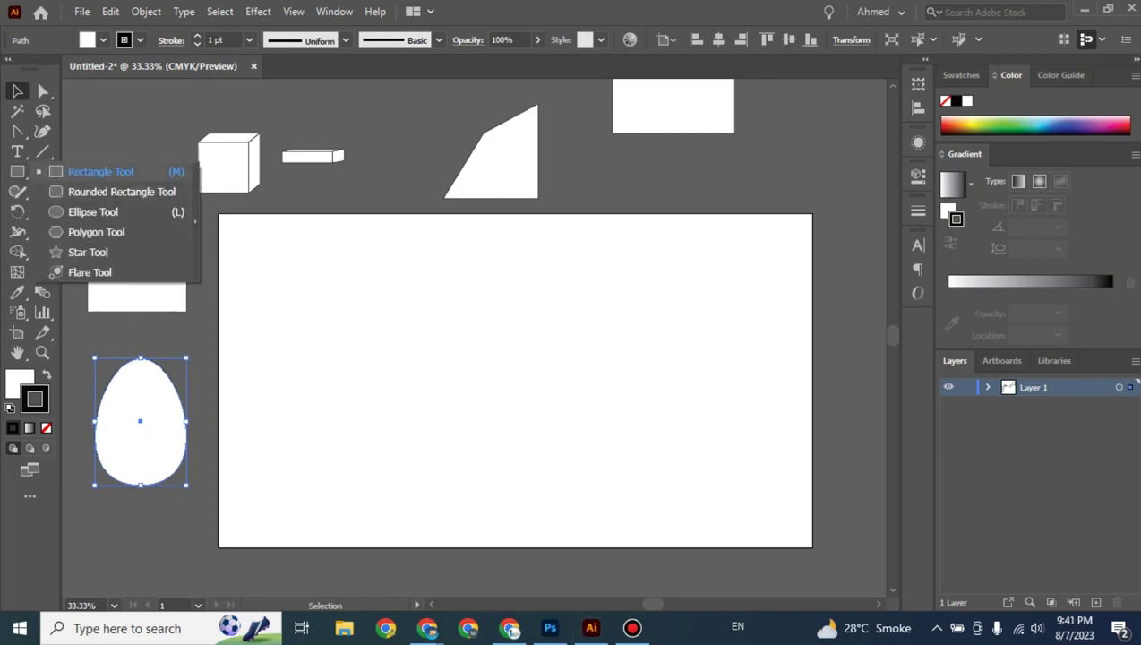
Draw a white square with a 1 pt black outline beside the left artboard, then select it.
left_click(100, 171)
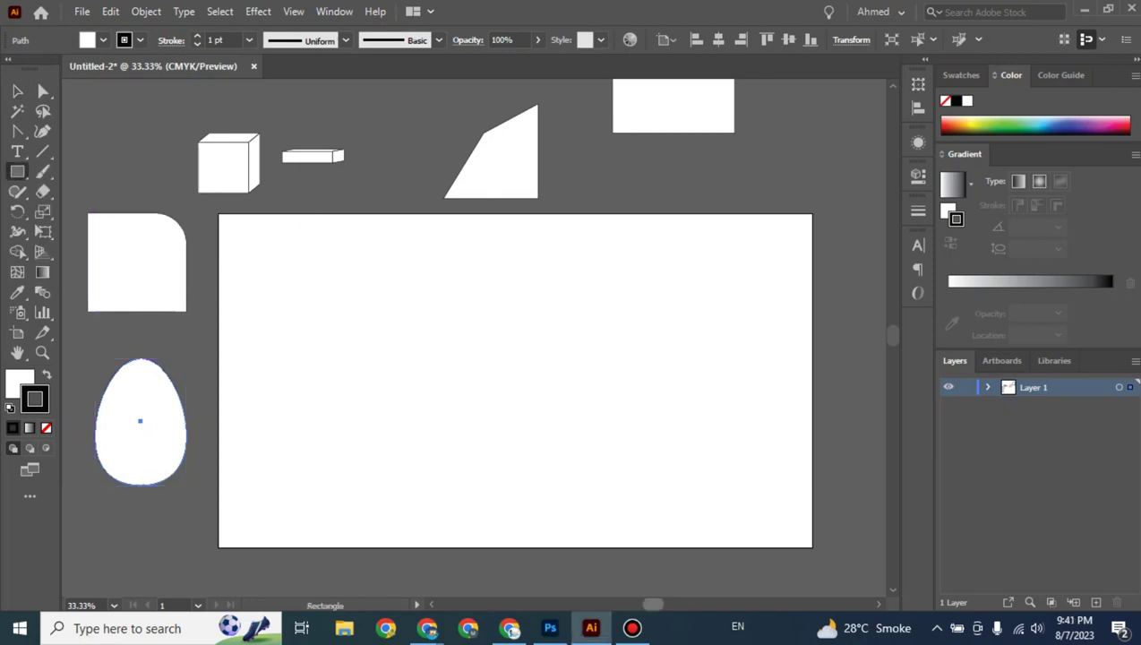
left_click_drag(652, 604, 694, 604)
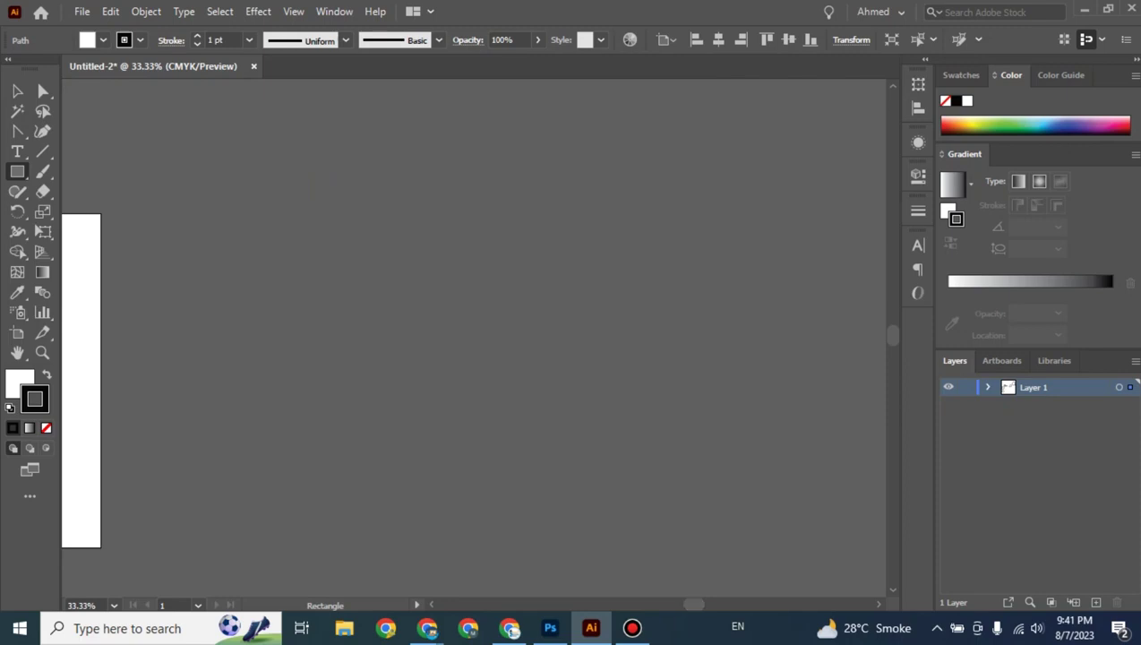
key("ctrl+plus")
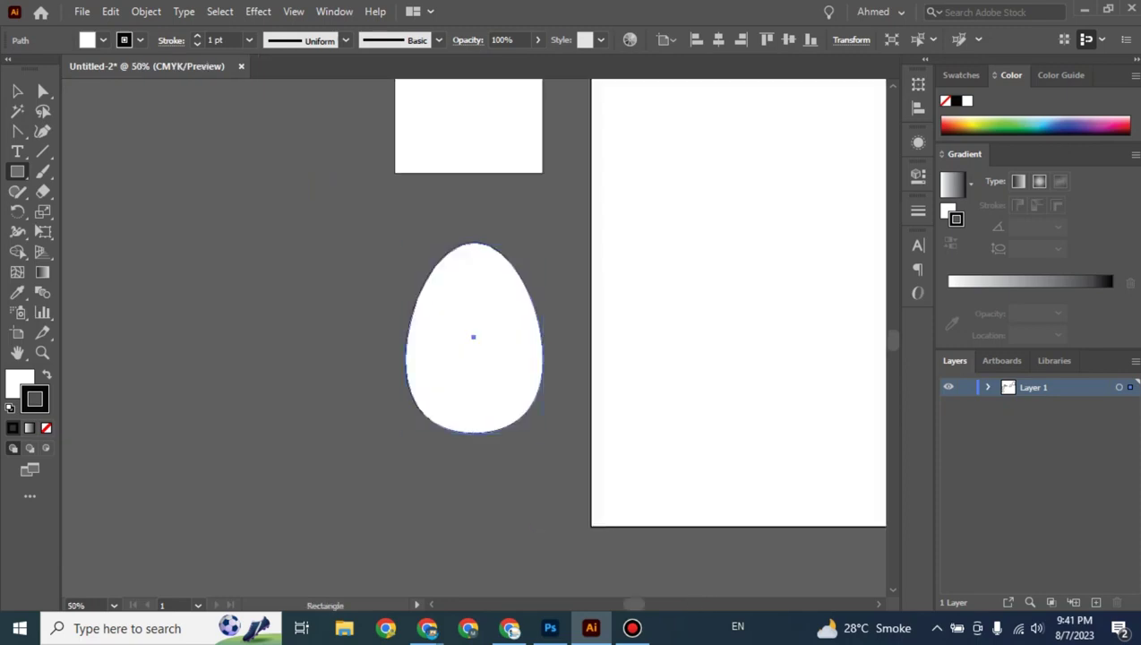
mouse_move(632, 604)
left_mouse_down()
mouse_move(701, 602)
mouse_move(678, 602)
left_mouse_up()
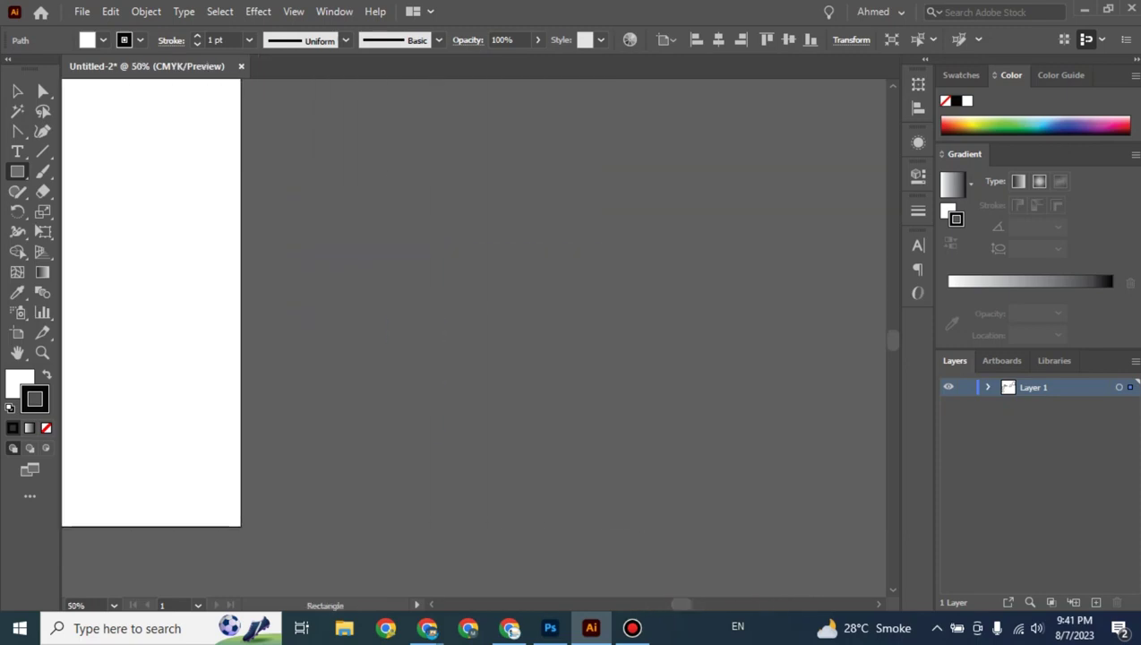
left_click_drag(320, 162, 488, 328)
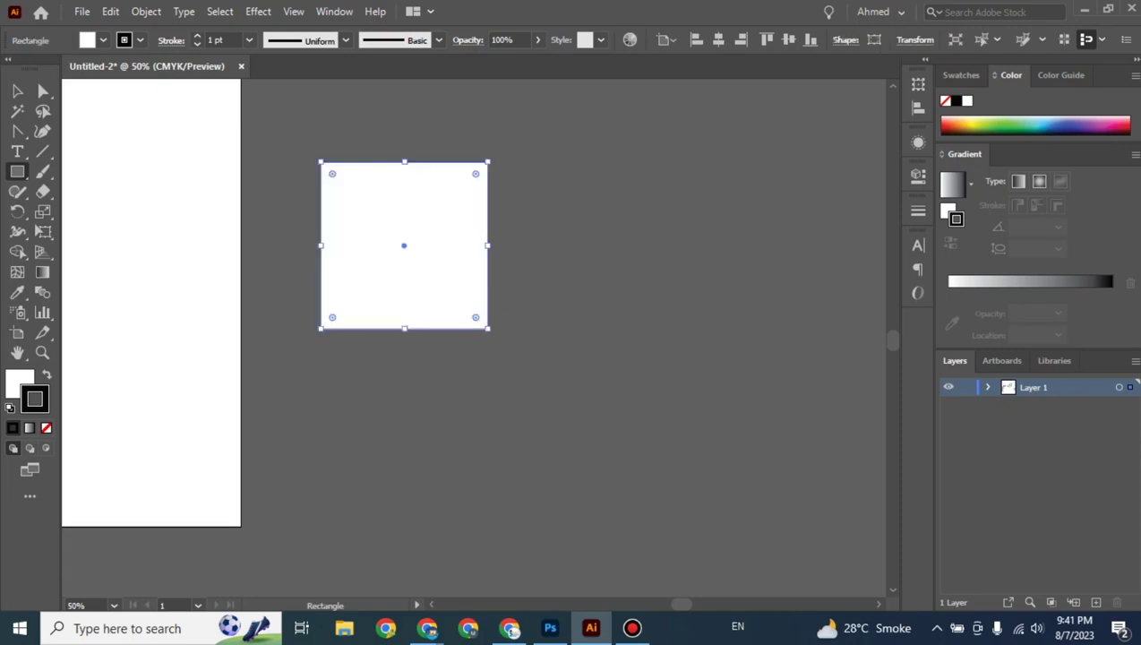
key("v")
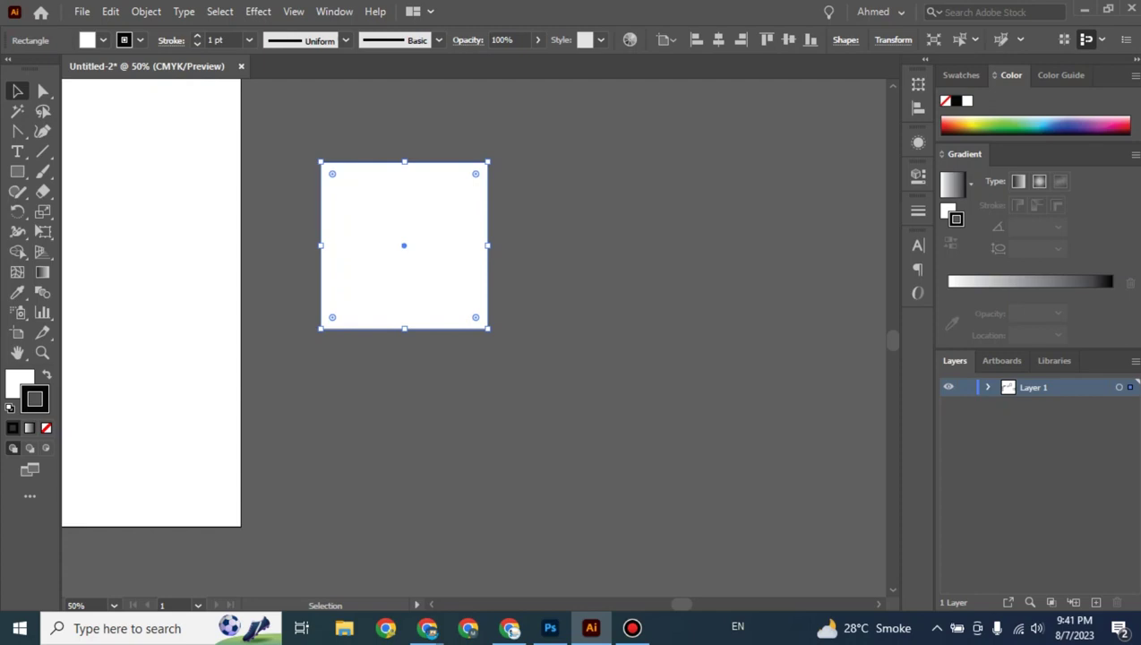
key("ctrl+shift+a")
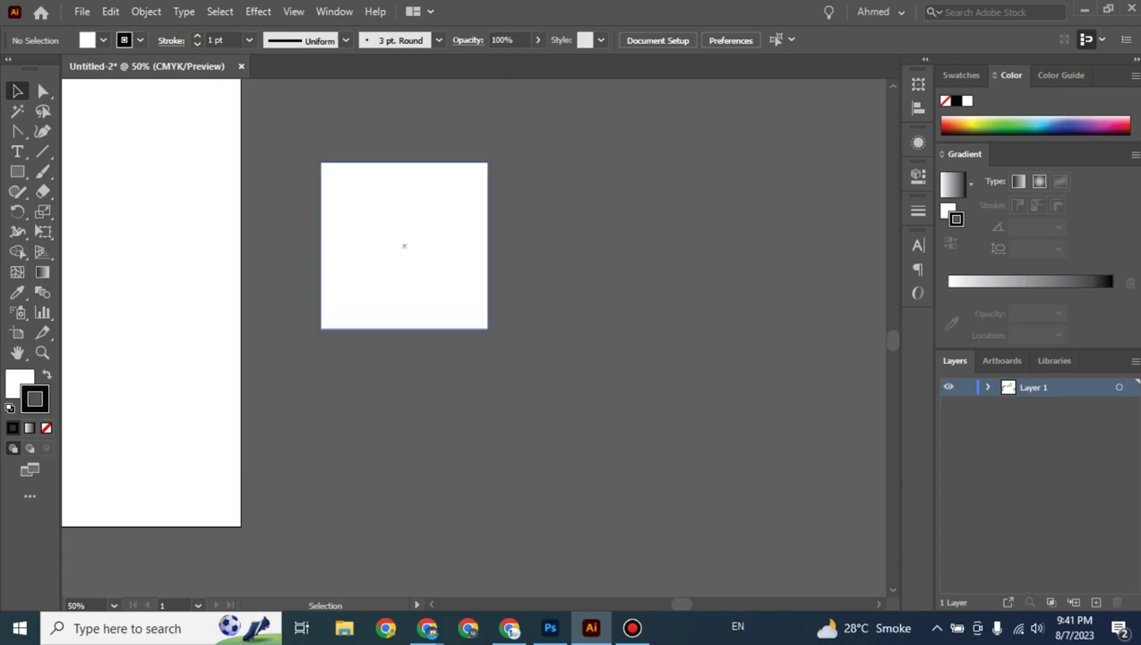
left_click(404, 245)
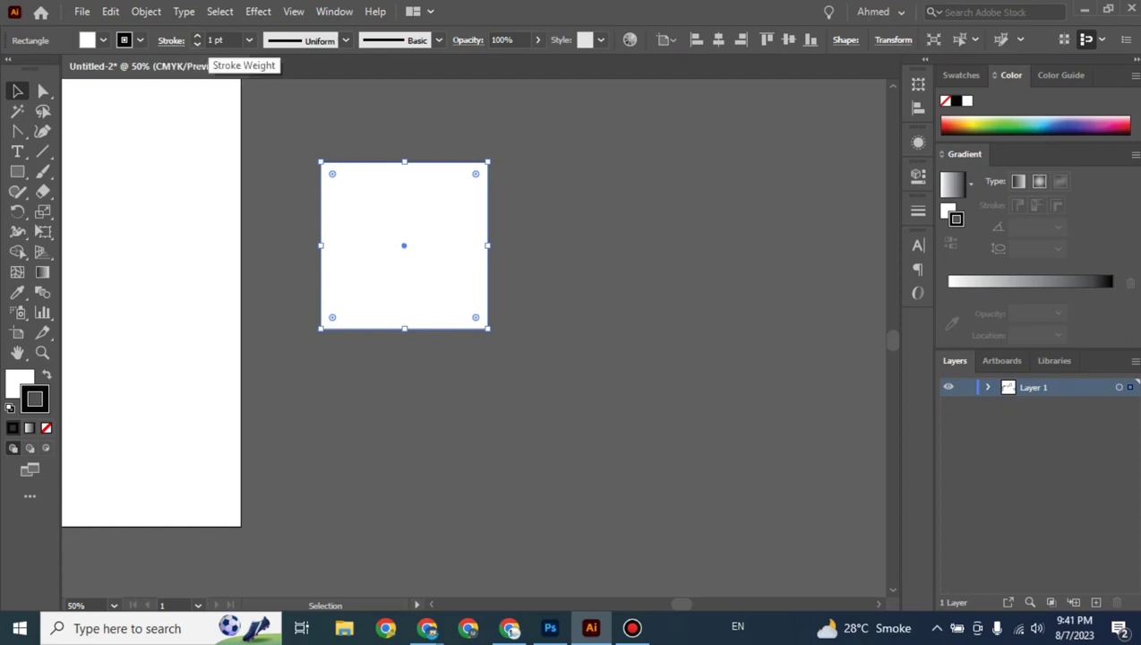
Change the square's stroke weight from 1 pt to 10 pt.
left_click(215, 40)
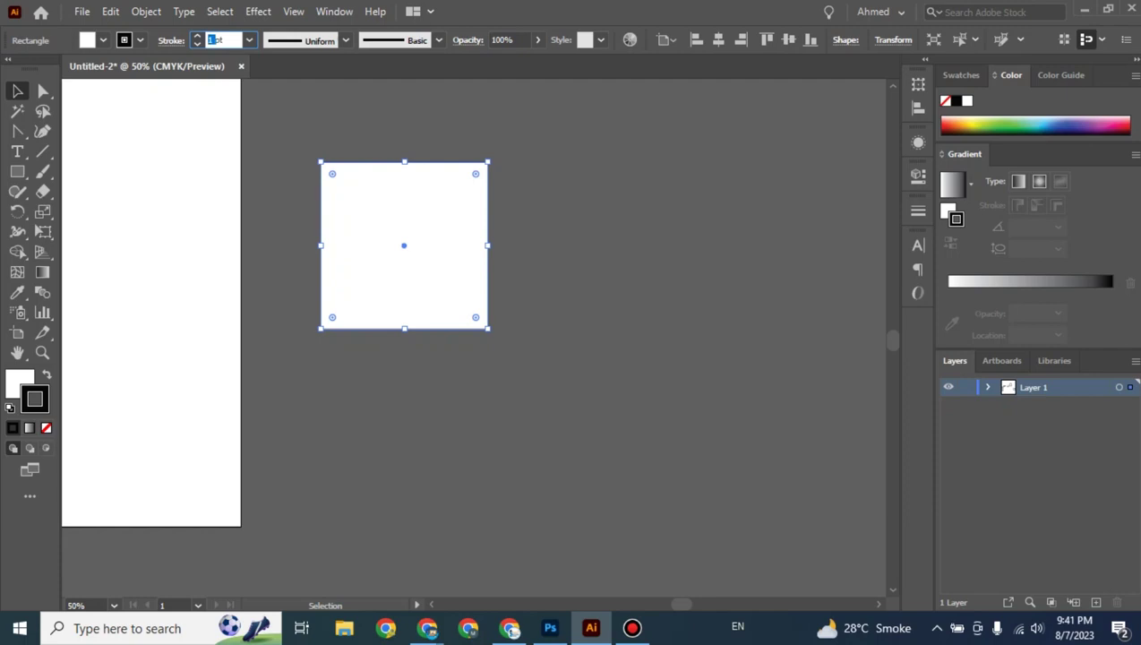
key("Right")
key("Left")
type("0")
key("Return")
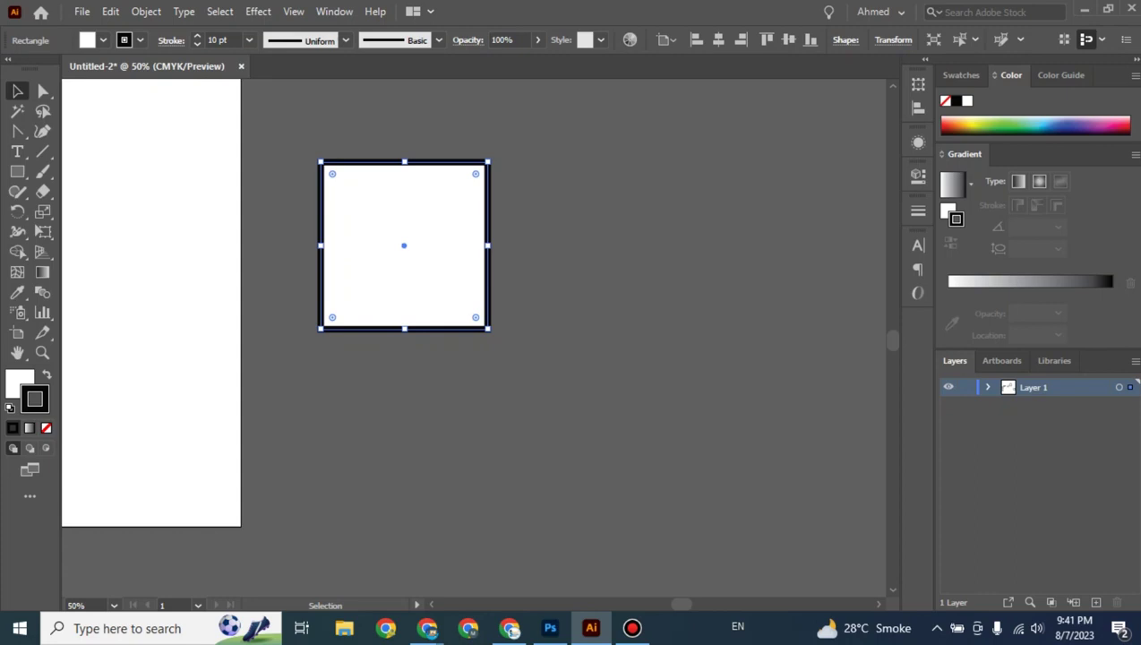
Nudge the thick-outlined square slightly up and to the left, then reselect it.
key("ctrl+shift+a")
left_click_drag(399, 245, 415, 246)
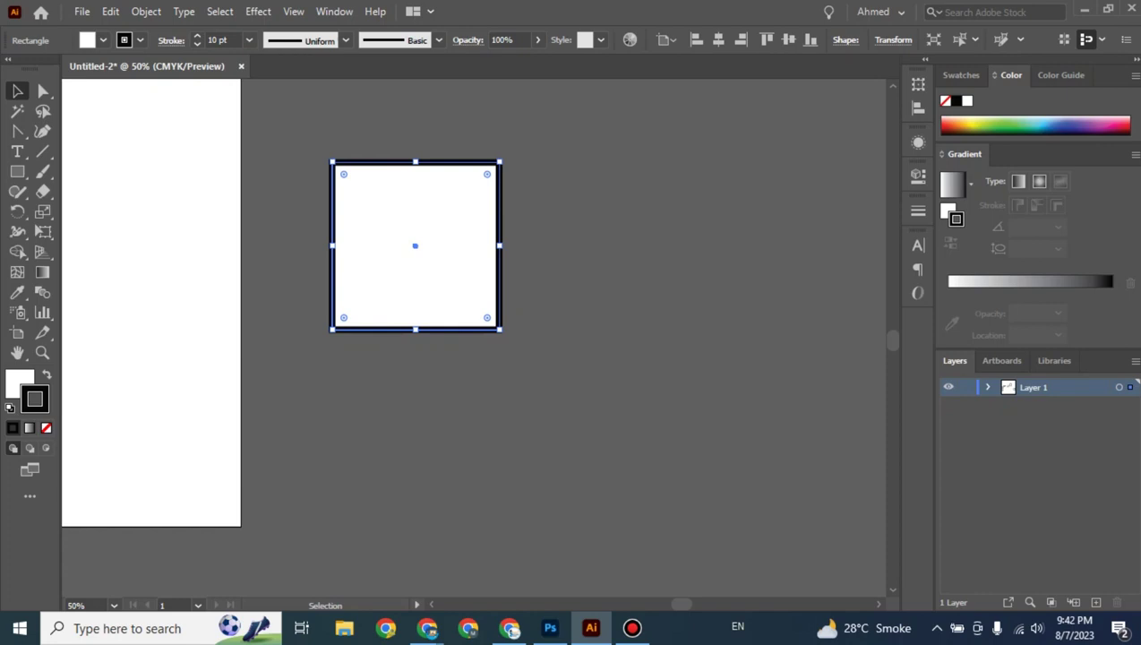
key("ctrl+shift+a")
left_click_drag(495, 278, 473, 269)
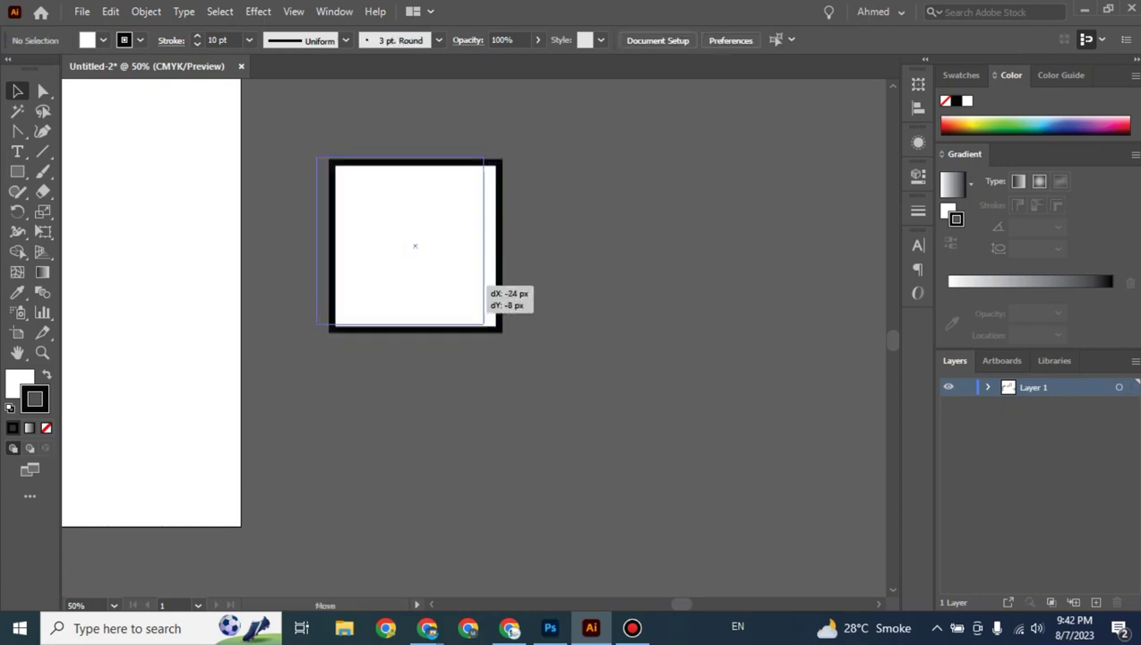
key("ctrl+shift+a")
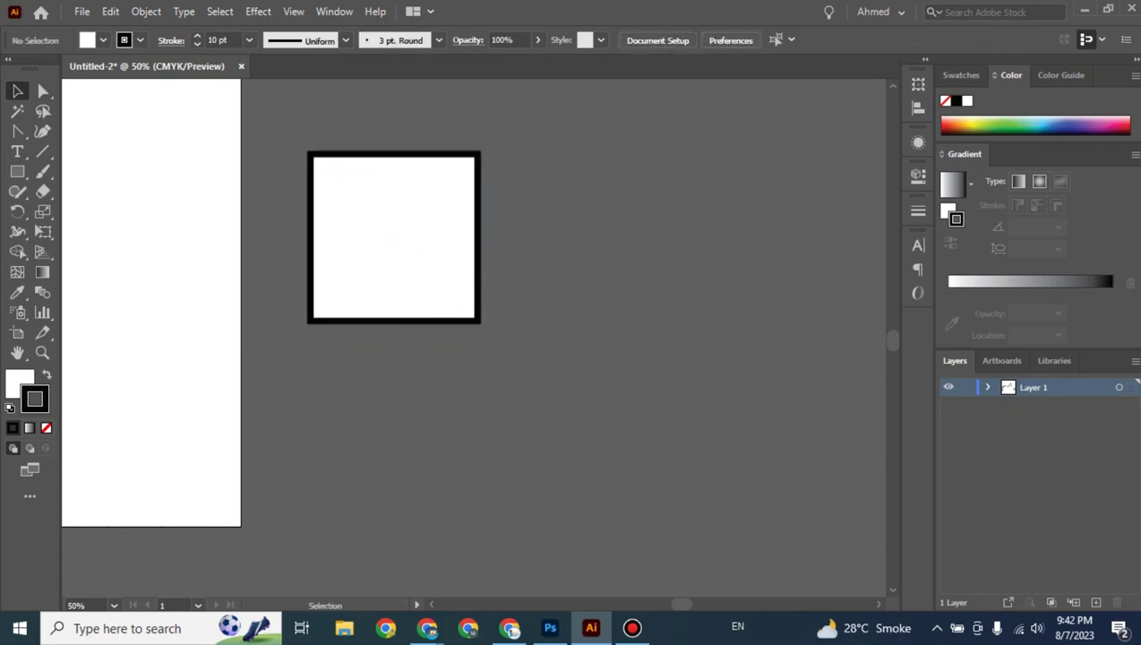
key("ctrl+a")
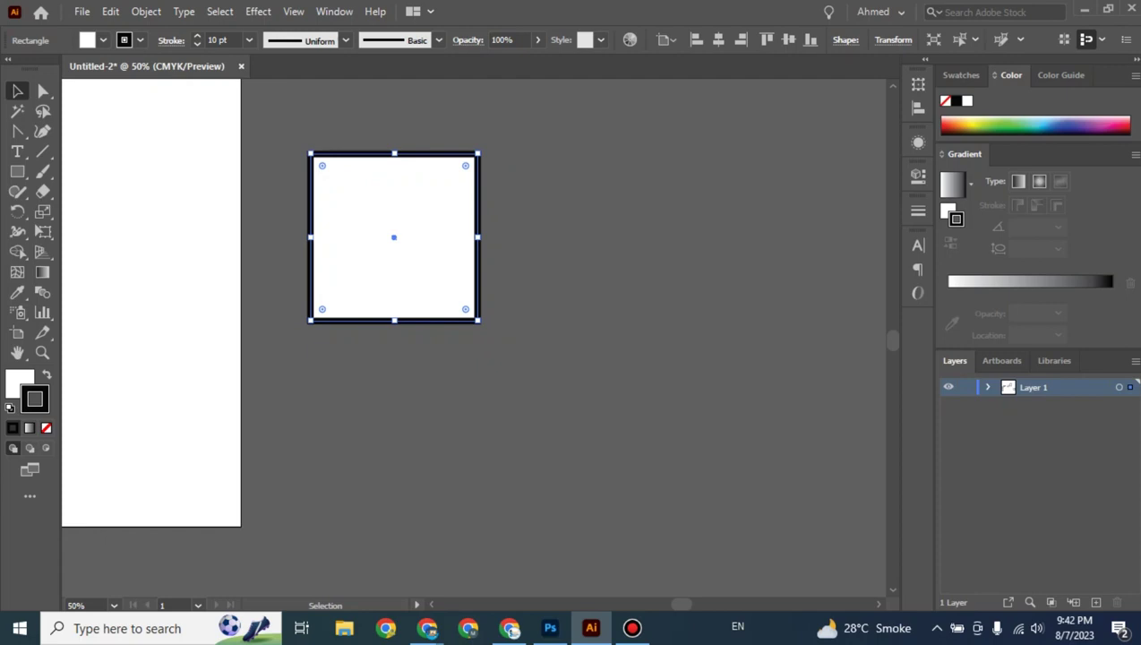
key("alt")
Alt+Shift-drag a level copy of the 10 pt square to the right of the original.
left_click_drag(394, 237, 581, 238)
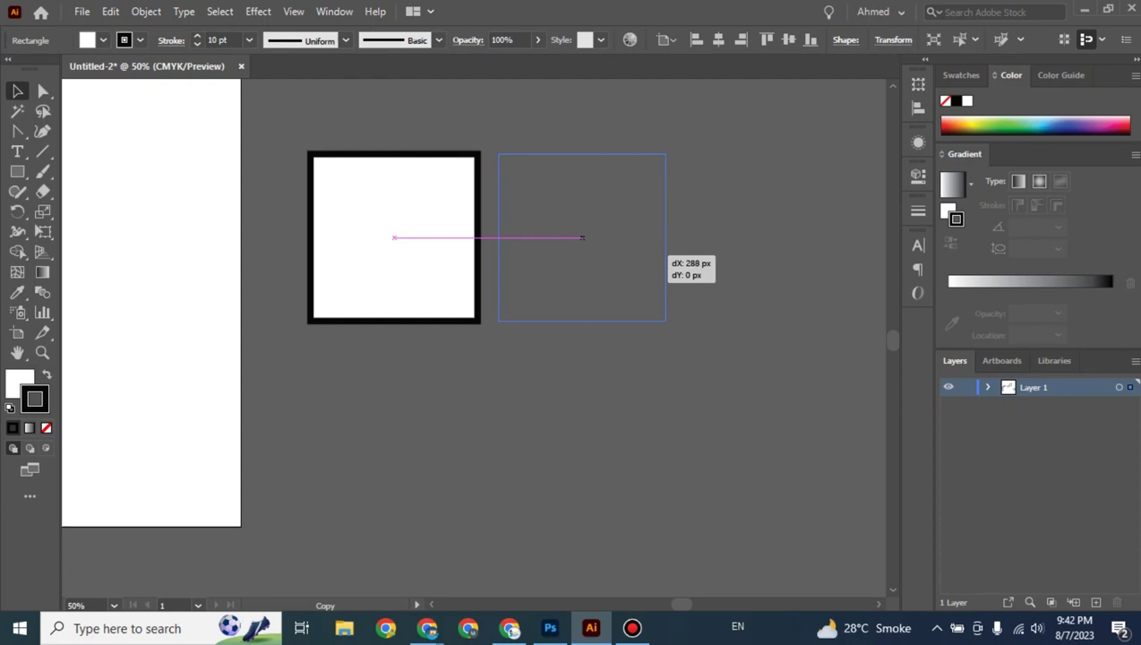
key("shift")
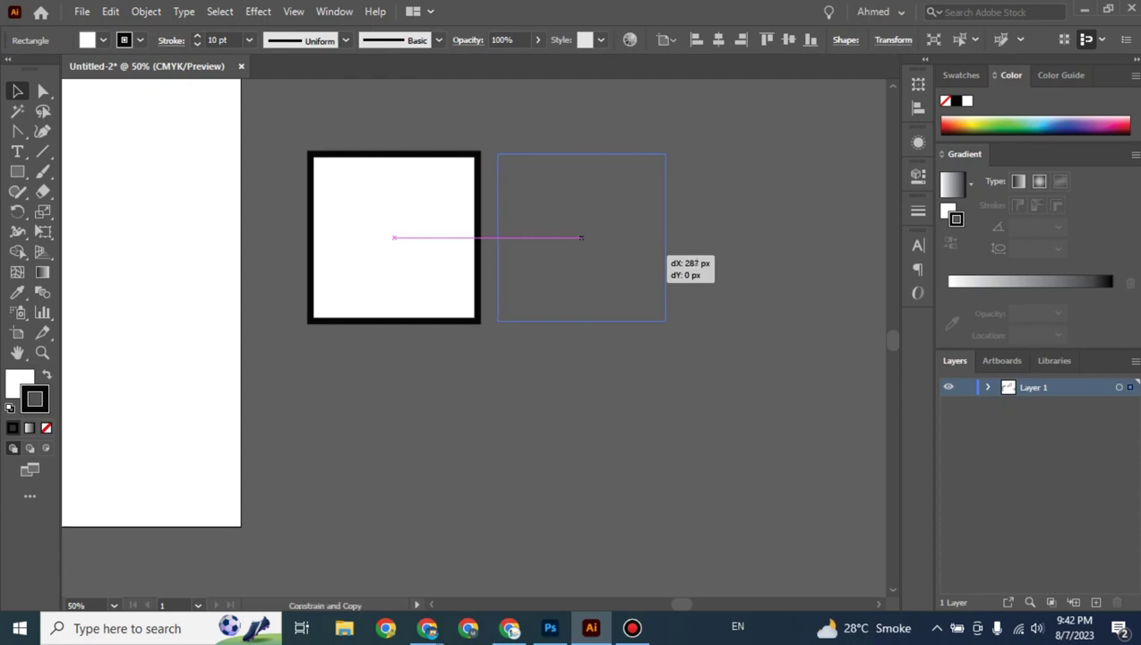
left_click_drag(581, 238, 581, 238)
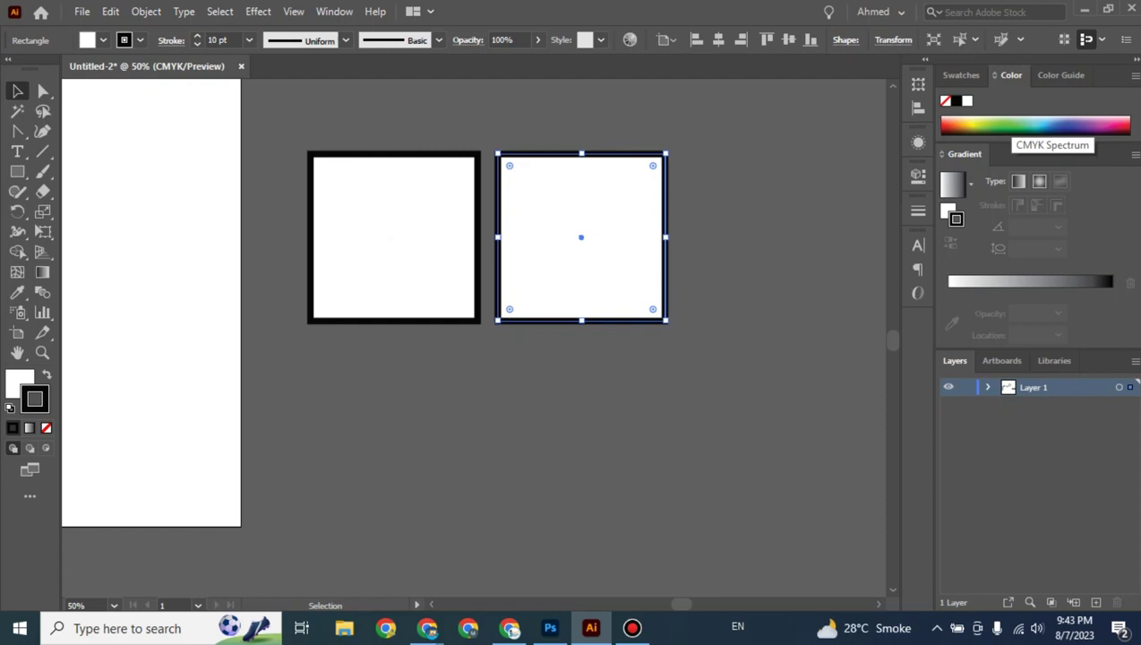
Try green and blue for the copy's outline, then settle on red.
left_click(996, 127)
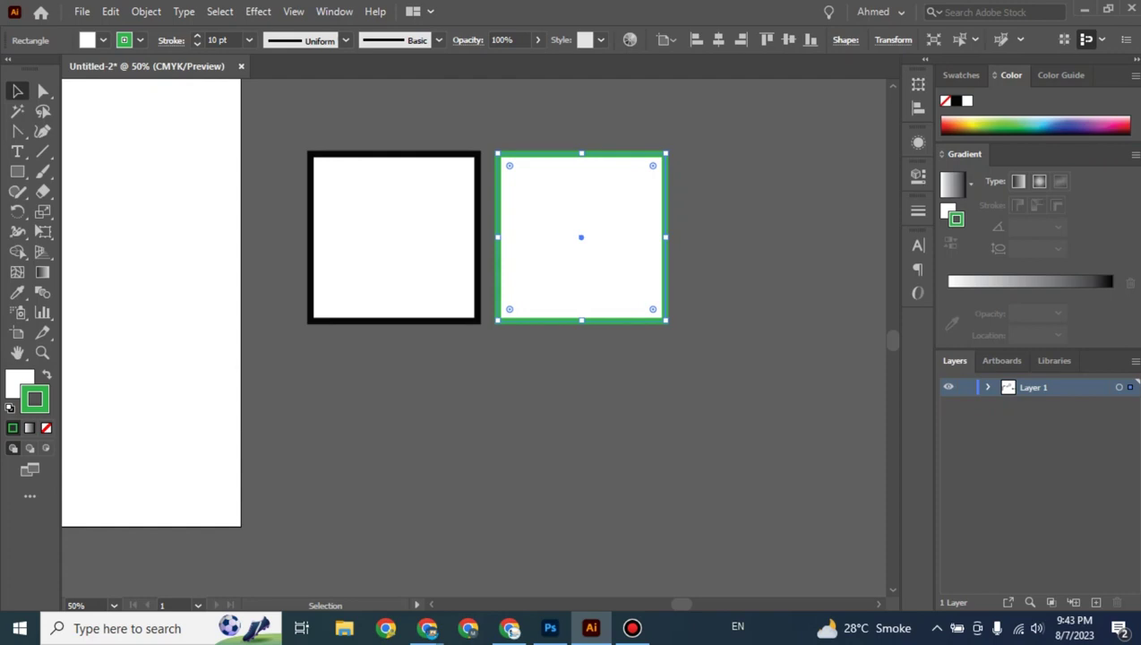
double_click(955, 218)
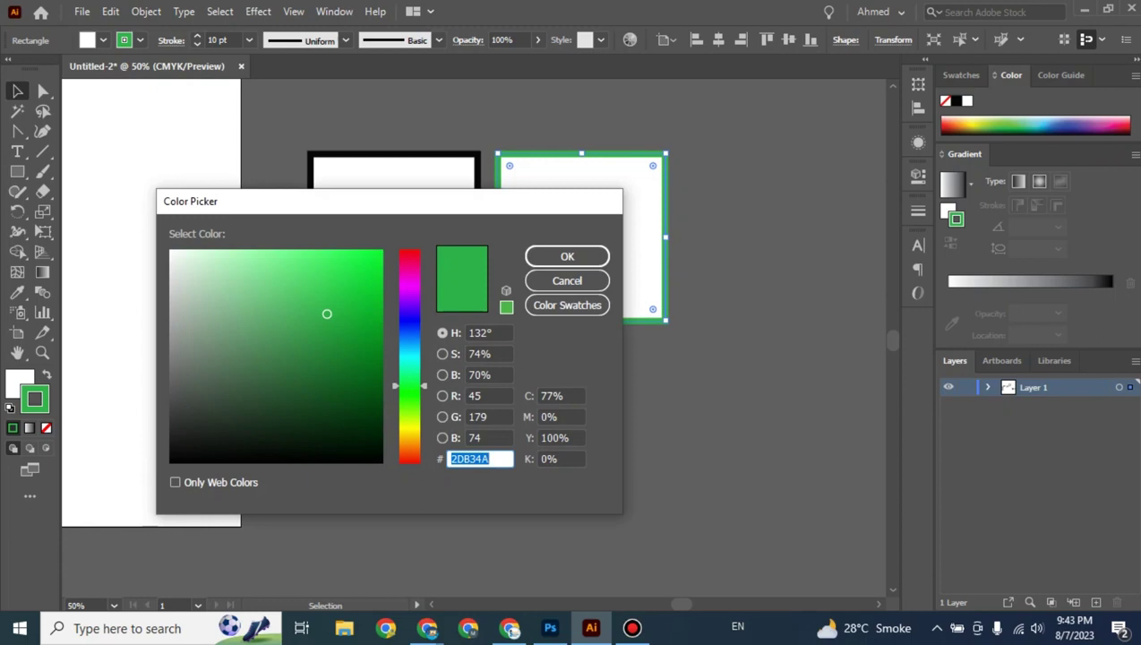
left_click_drag(409, 385, 408, 345)
left_click(364, 286)
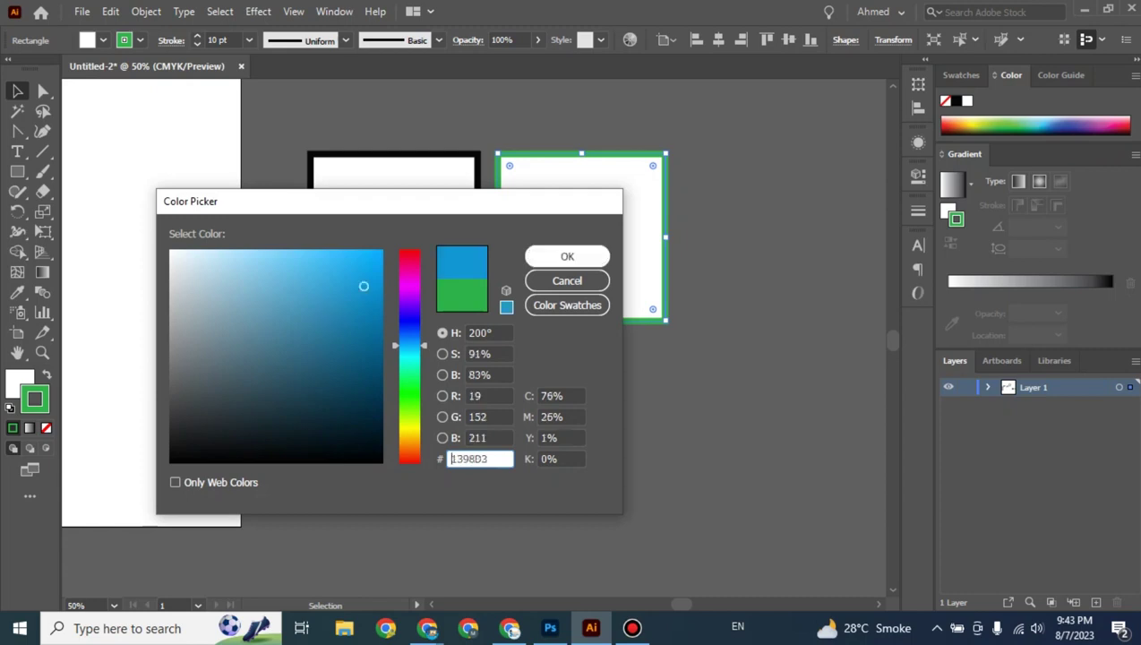
left_click(567, 256)
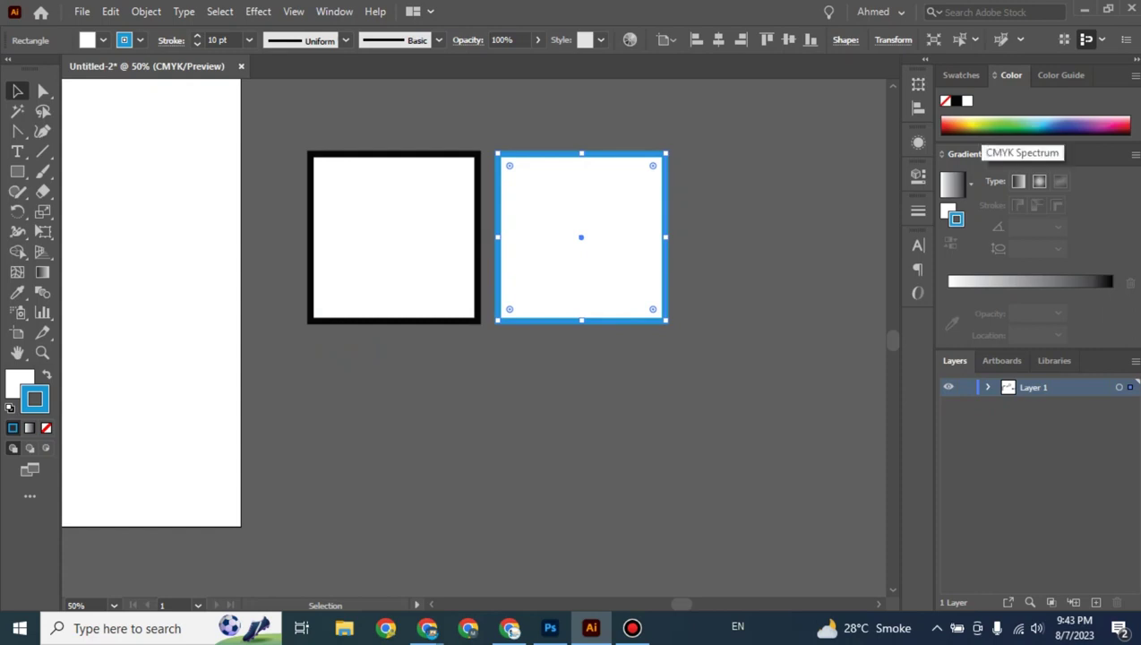
left_click(947, 126)
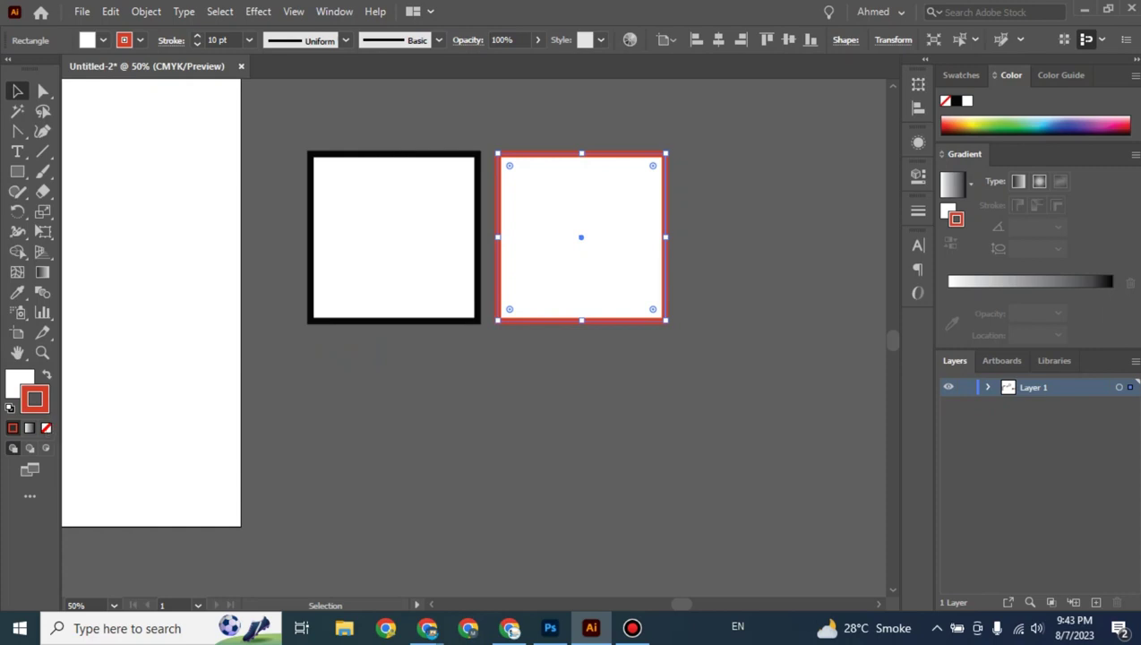
key("ctrl+shift+a")
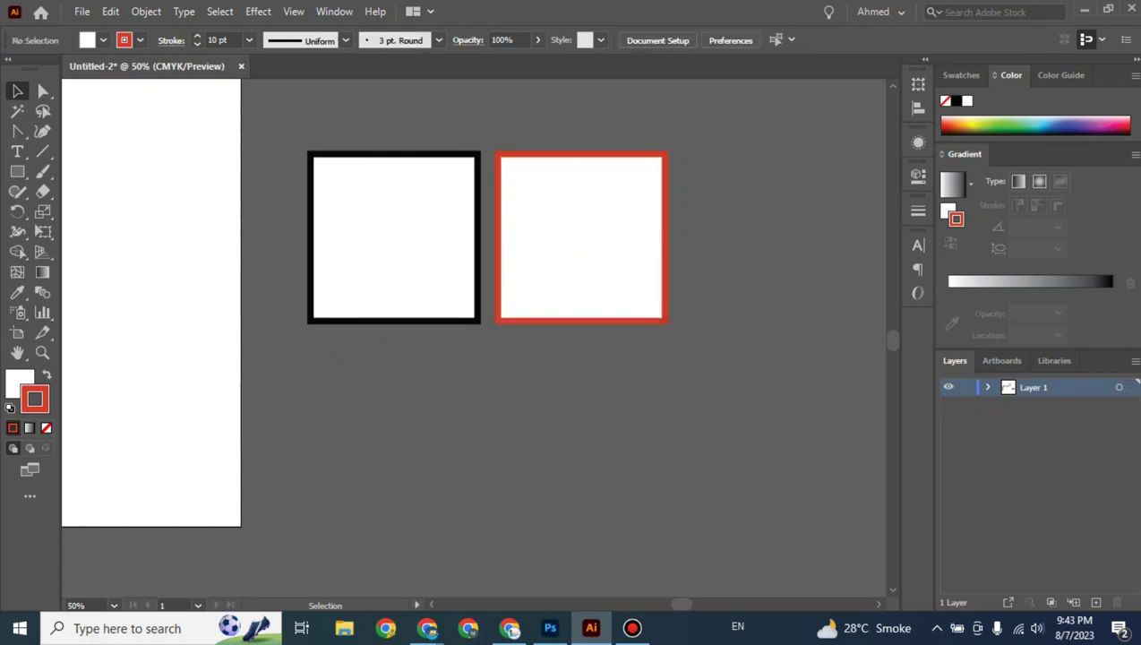
Make the fill active and fill the red-outlined square with green.
left_click(548, 319)
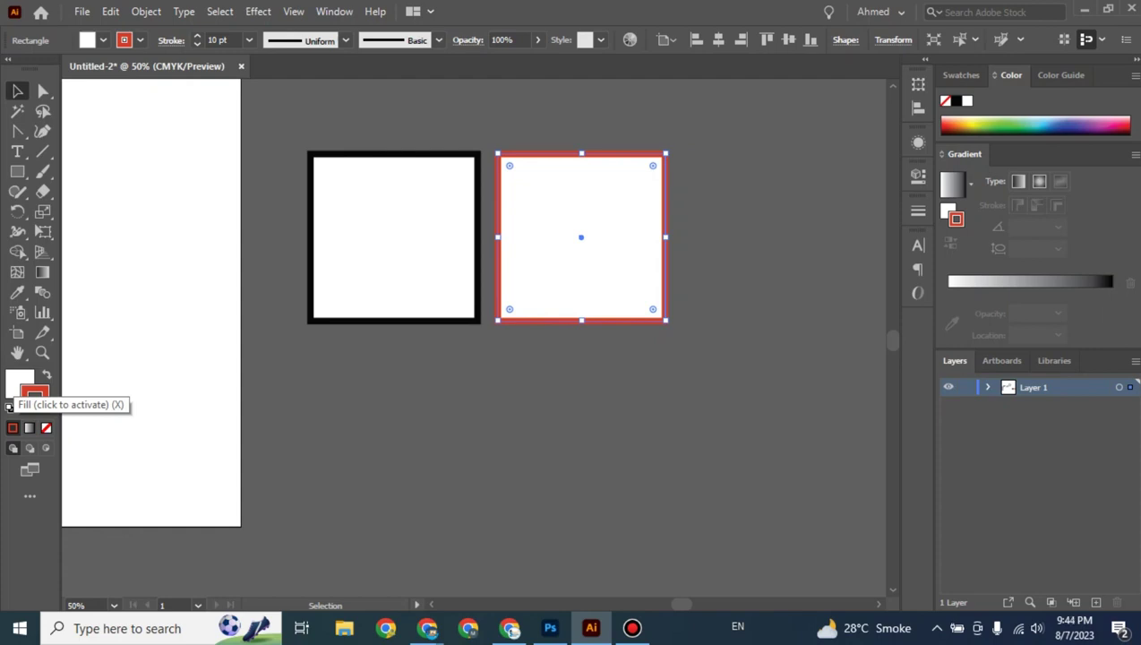
left_click(9, 406)
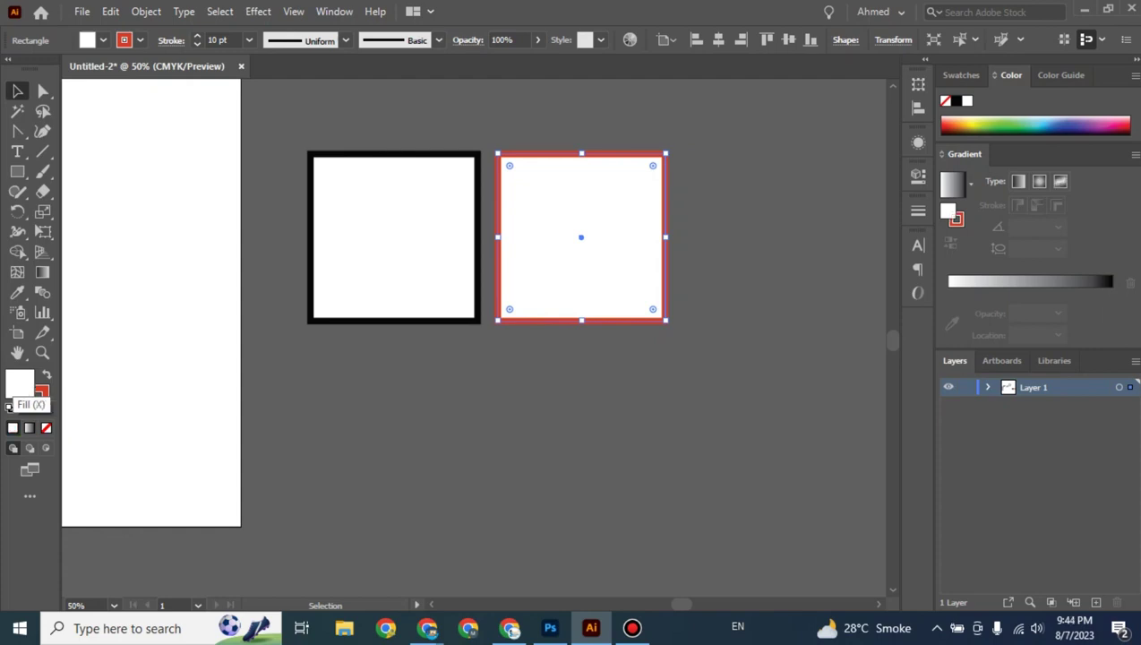
left_click(38, 403)
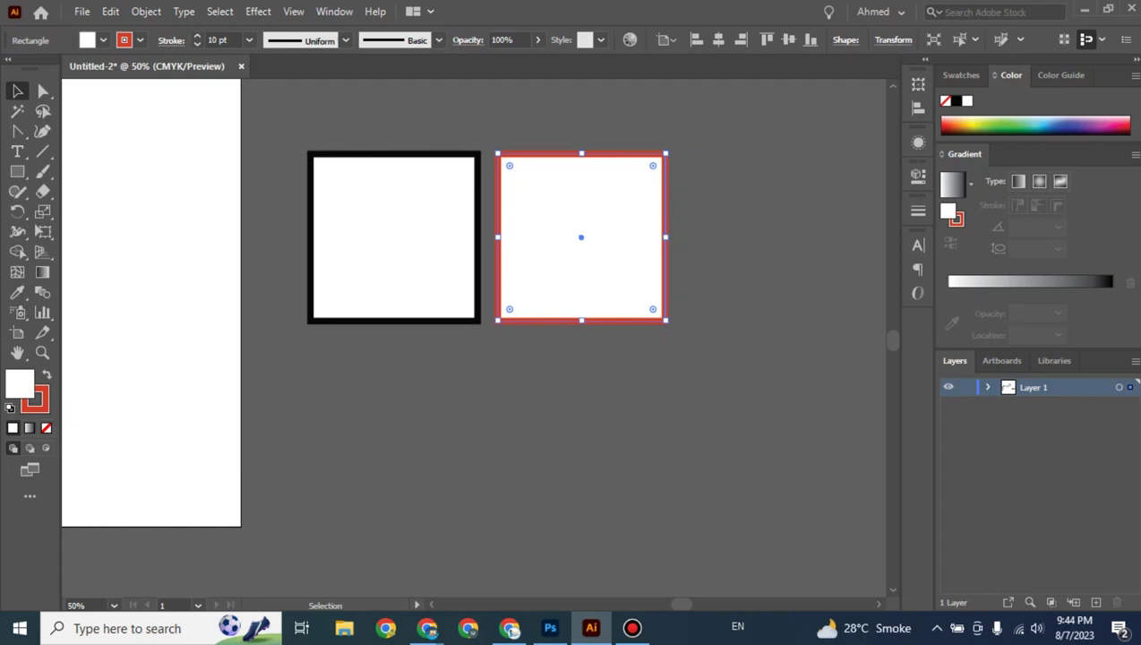
left_click(994, 128)
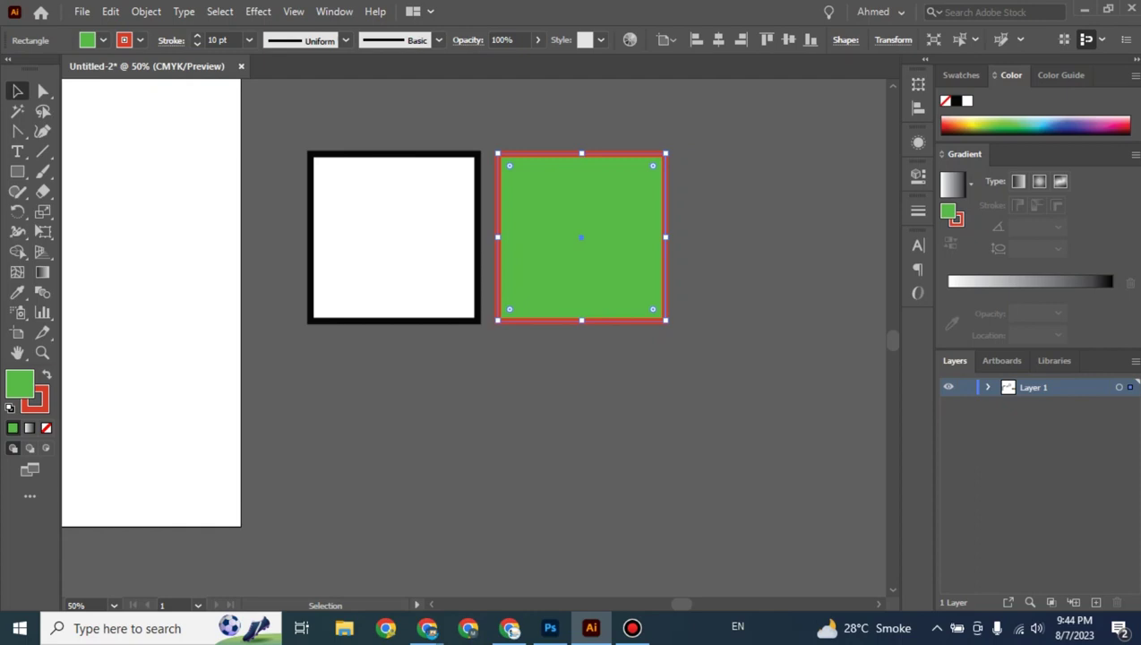
Recolor the right square's fill to bright yellow in the Color Picker, then select it.
left_click(1032, 128)
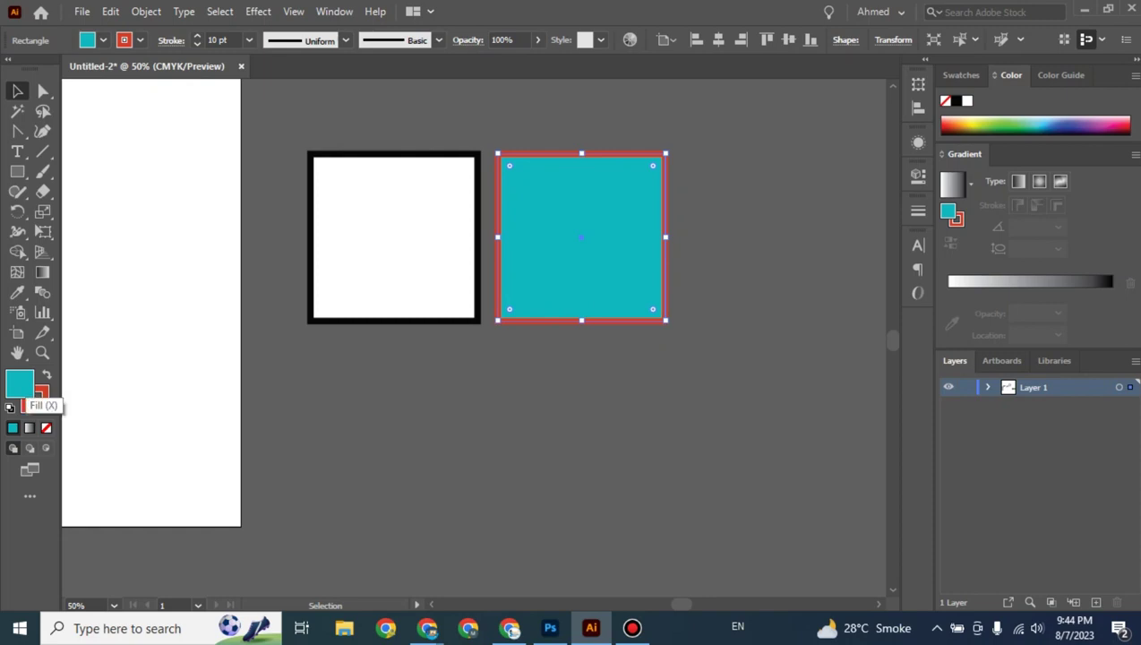
double_click(18, 385)
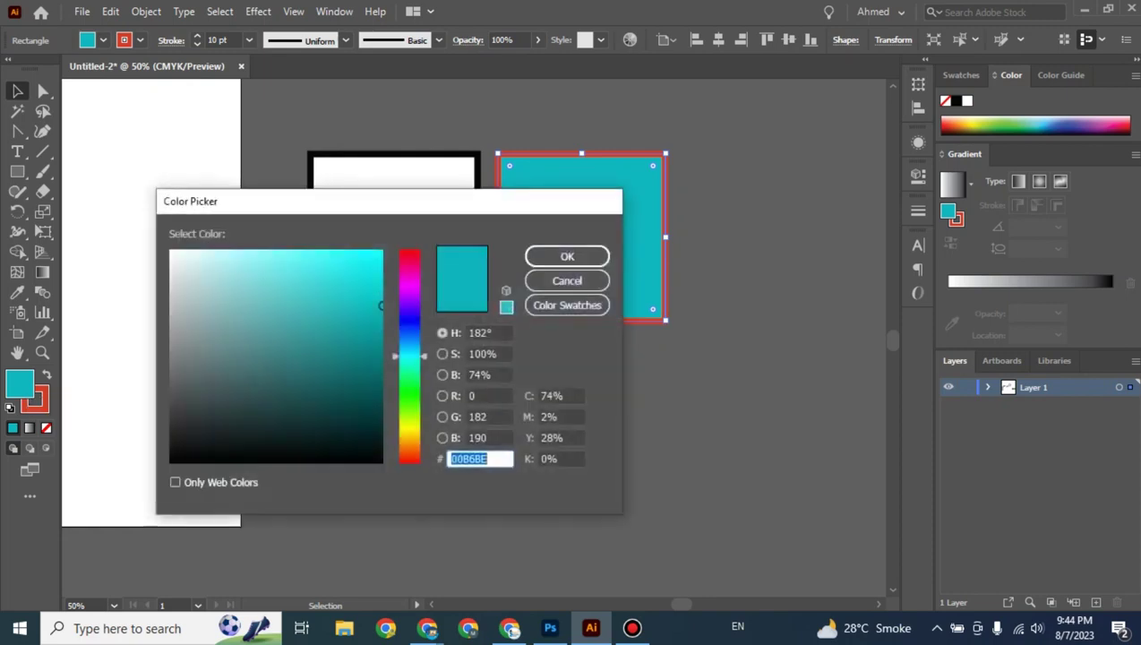
left_click_drag(297, 203, 258, 170)
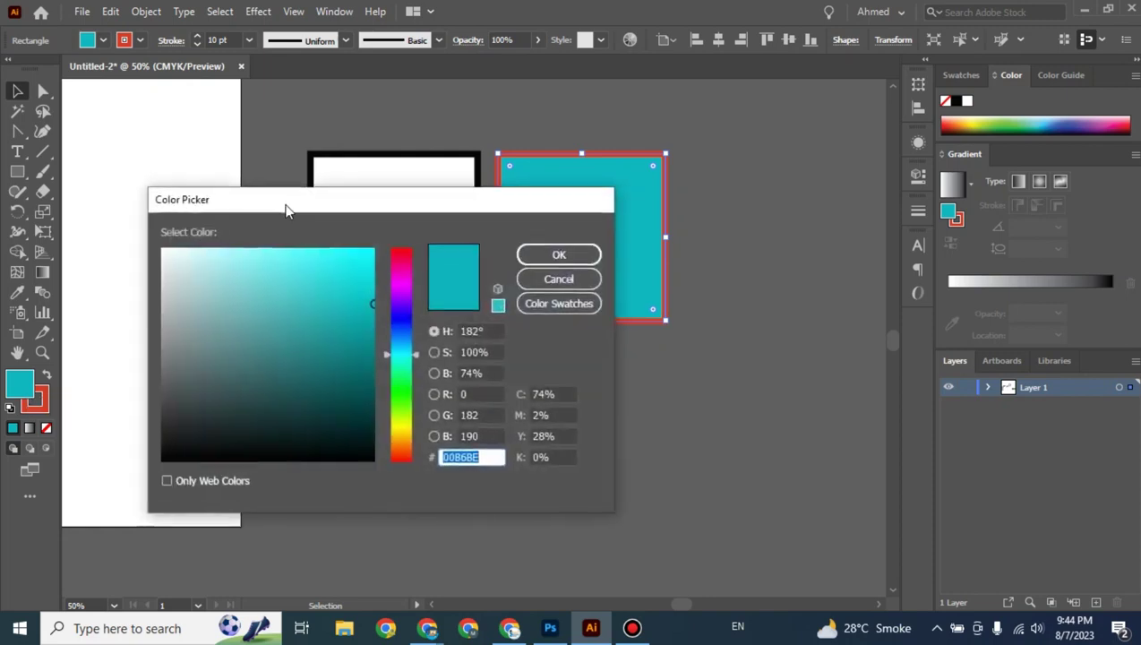
type("00BC2C")
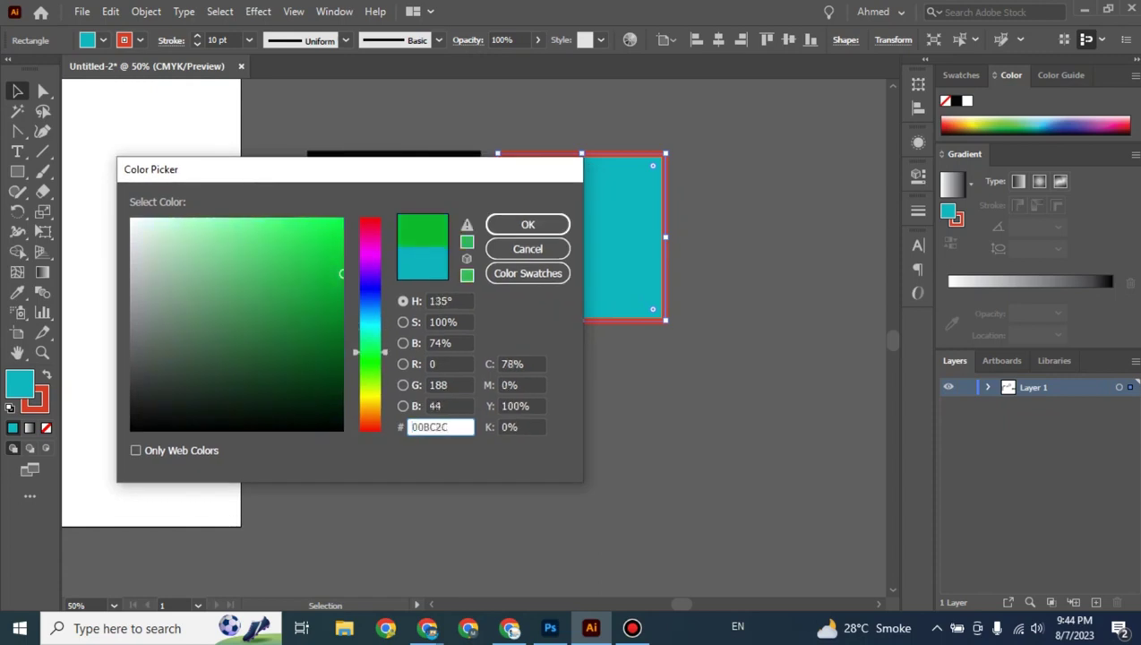
left_click_drag(370, 351, 370, 392)
left_click_drag(341, 273, 334, 234)
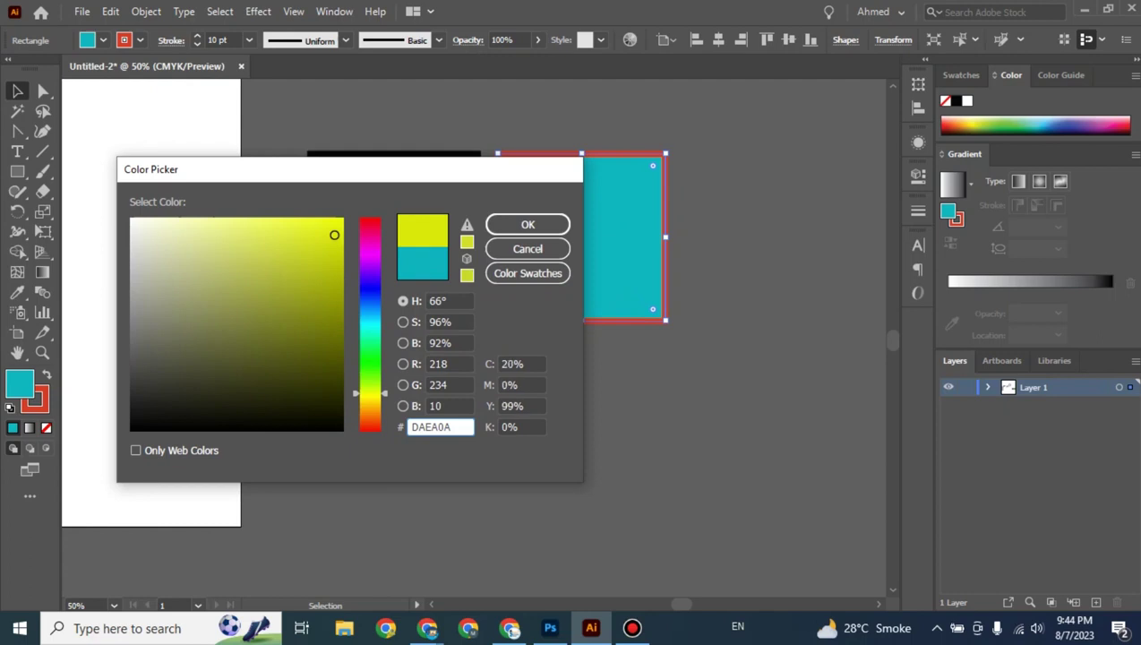
key("Return")
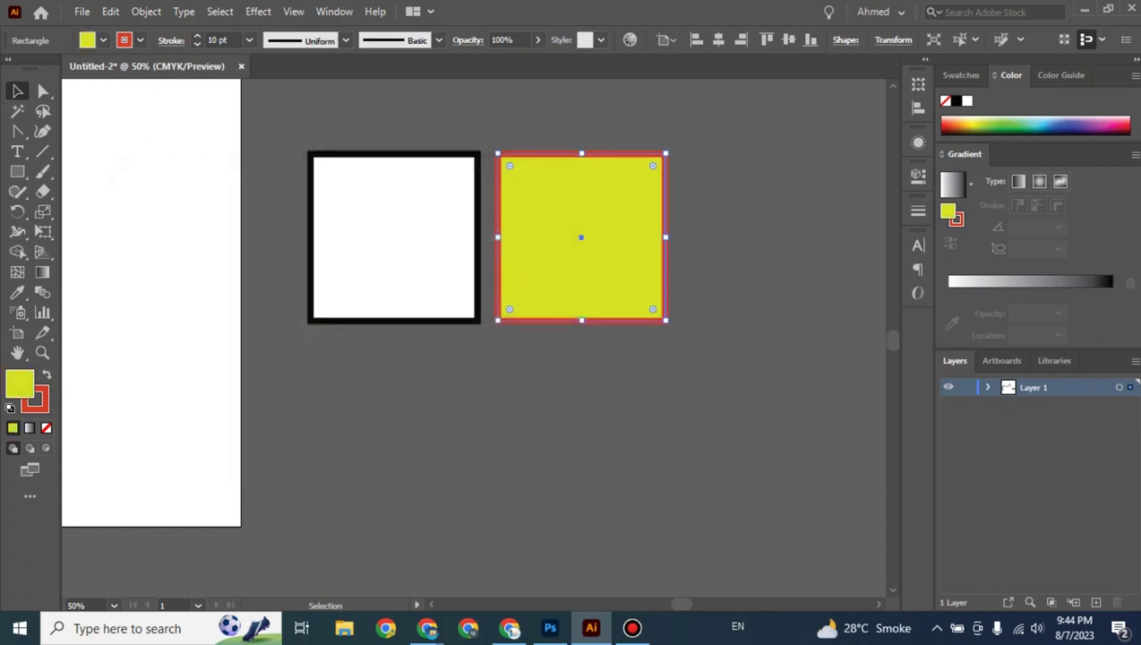
key("ctrl+shift+a")
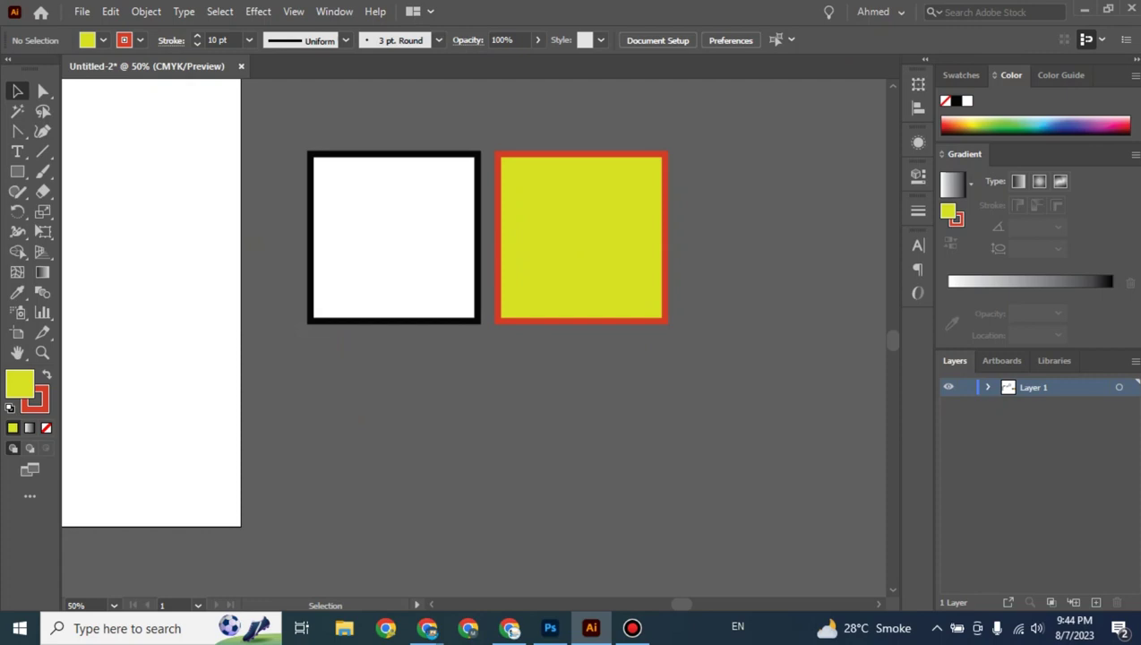
left_click(581, 238)
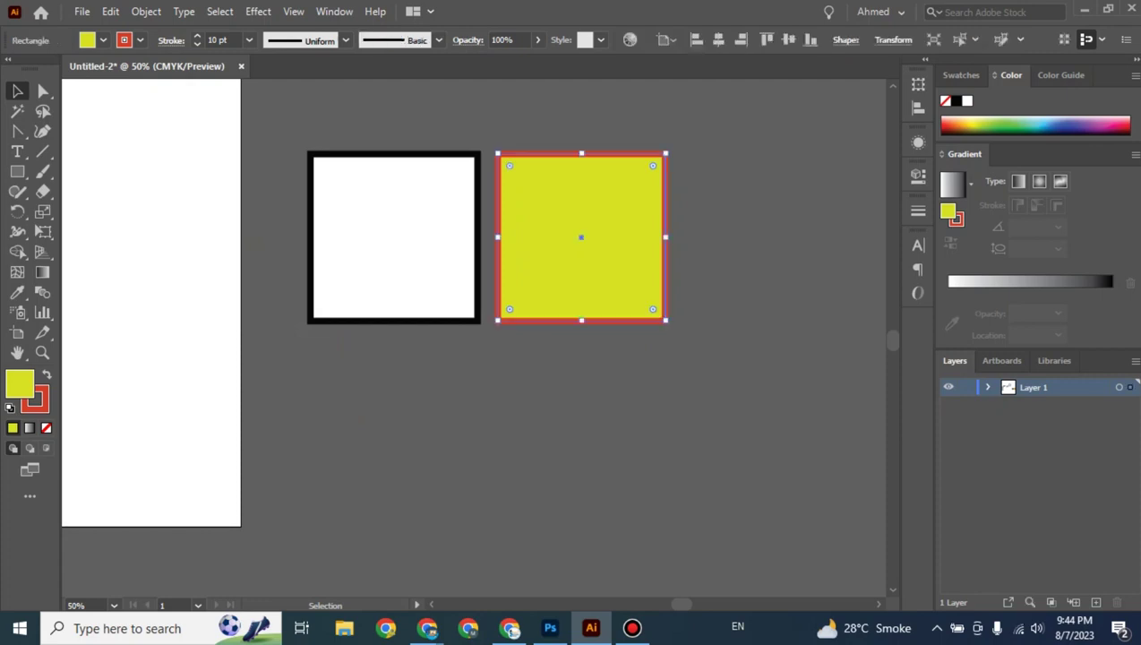
Duplicate the yellow square straight below and set the copy's fill to None.
left_click_drag(581, 237, 581, 428)
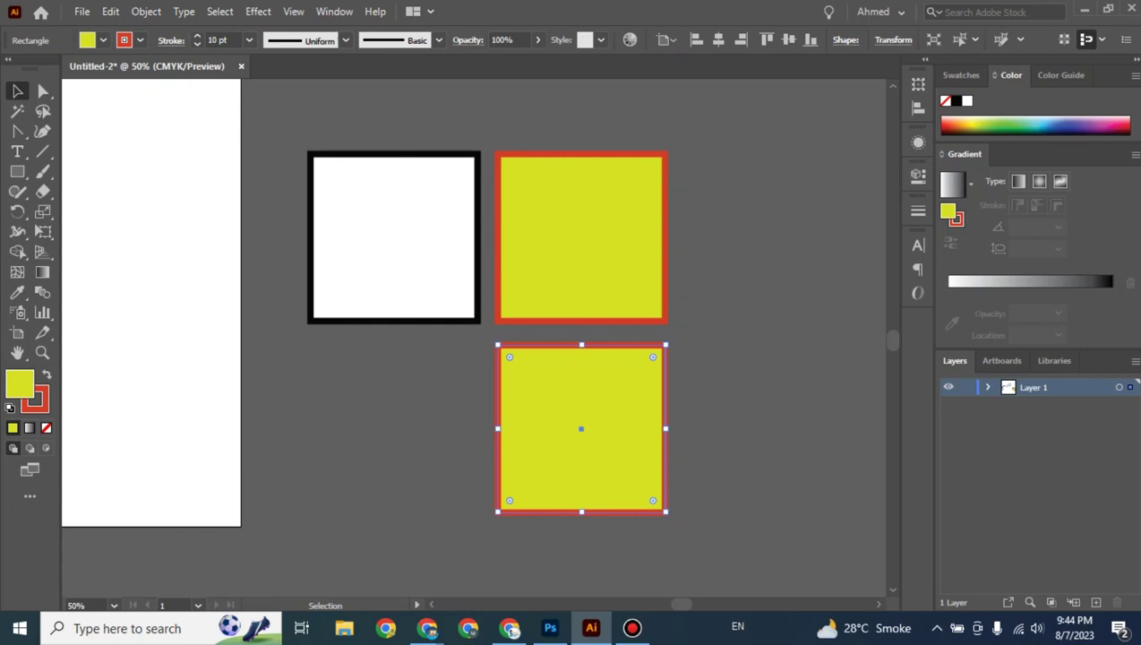
left_click(46, 427)
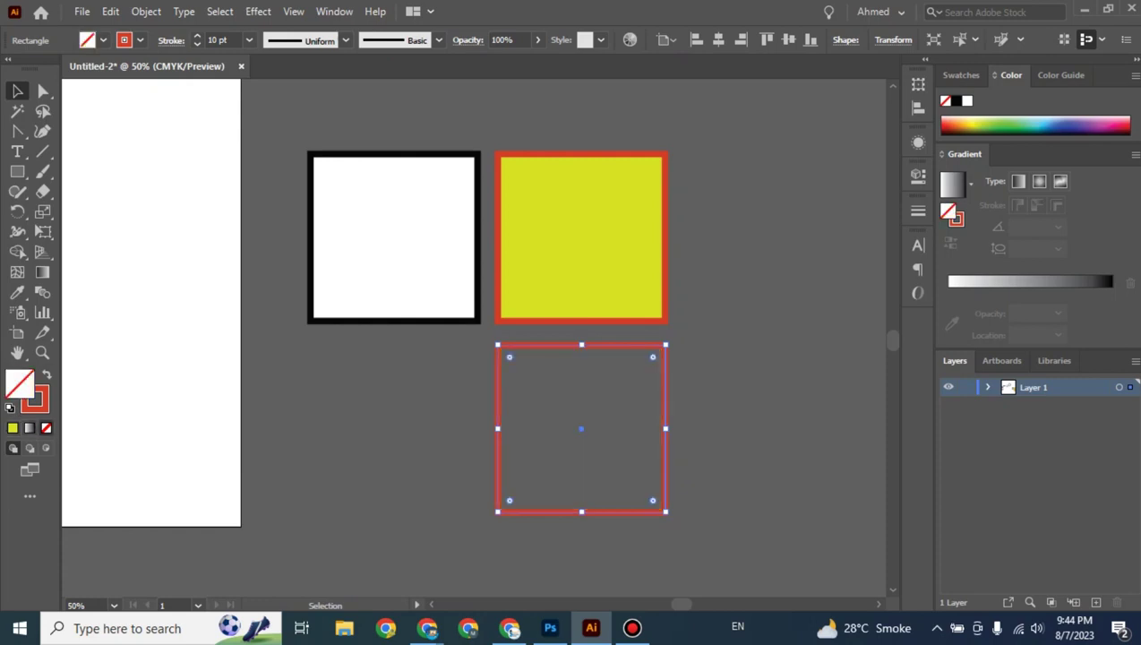
key("ctrl+shift+a")
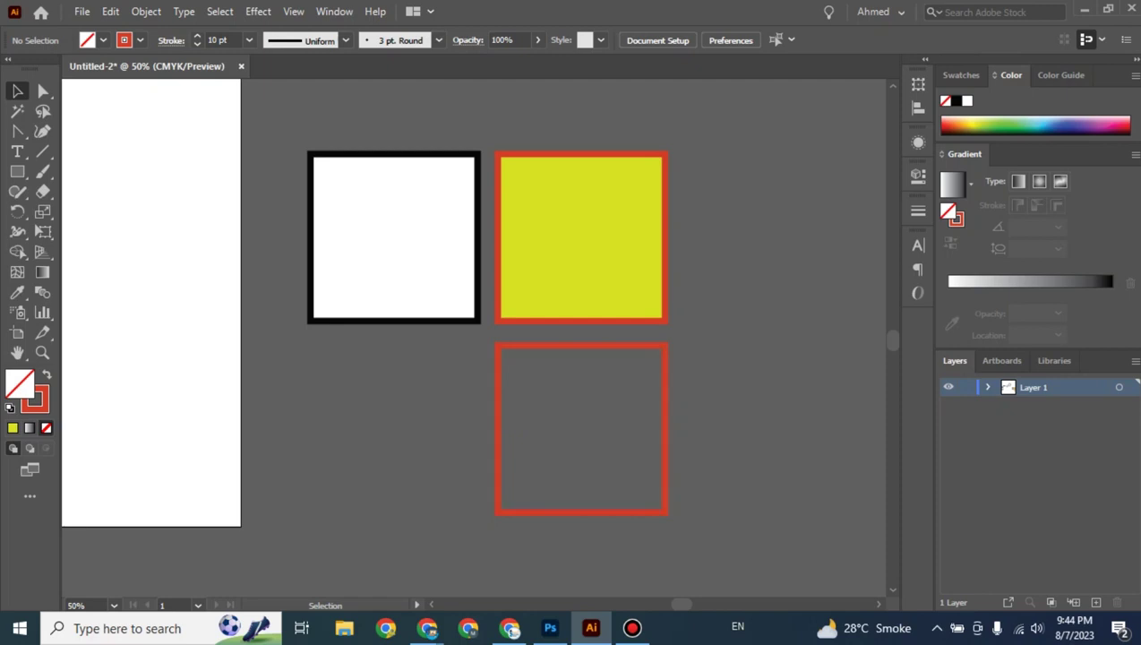
Duplicate the white square below it, remove its stroke, and fill it cyan.
left_click(439, 303)
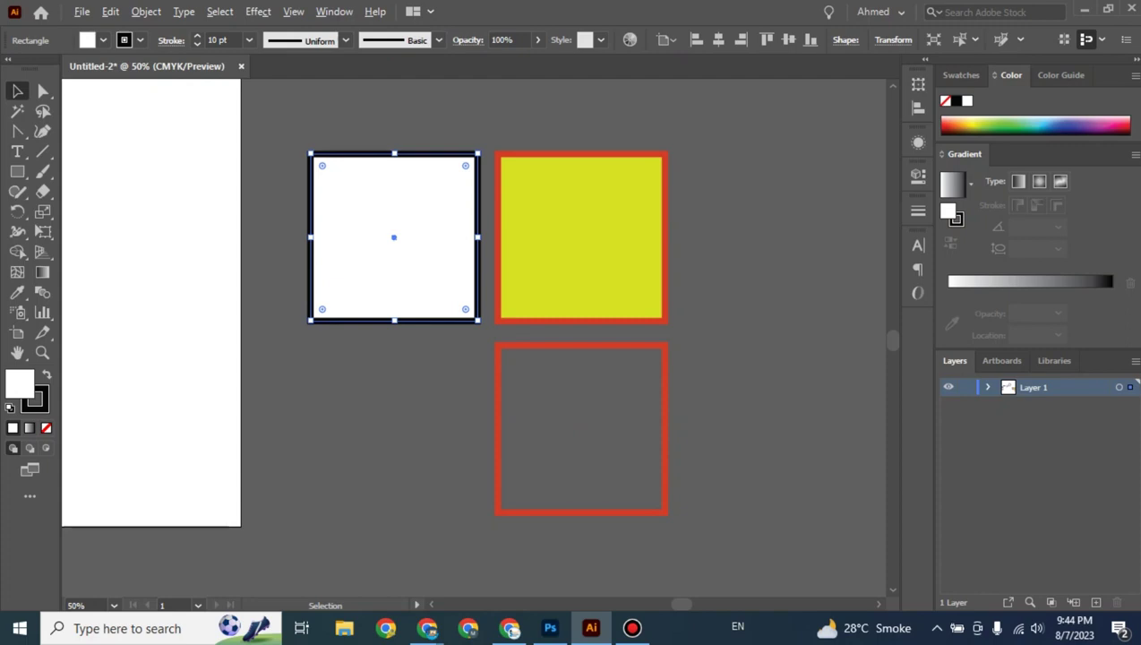
left_click_drag(394, 238, 394, 428)
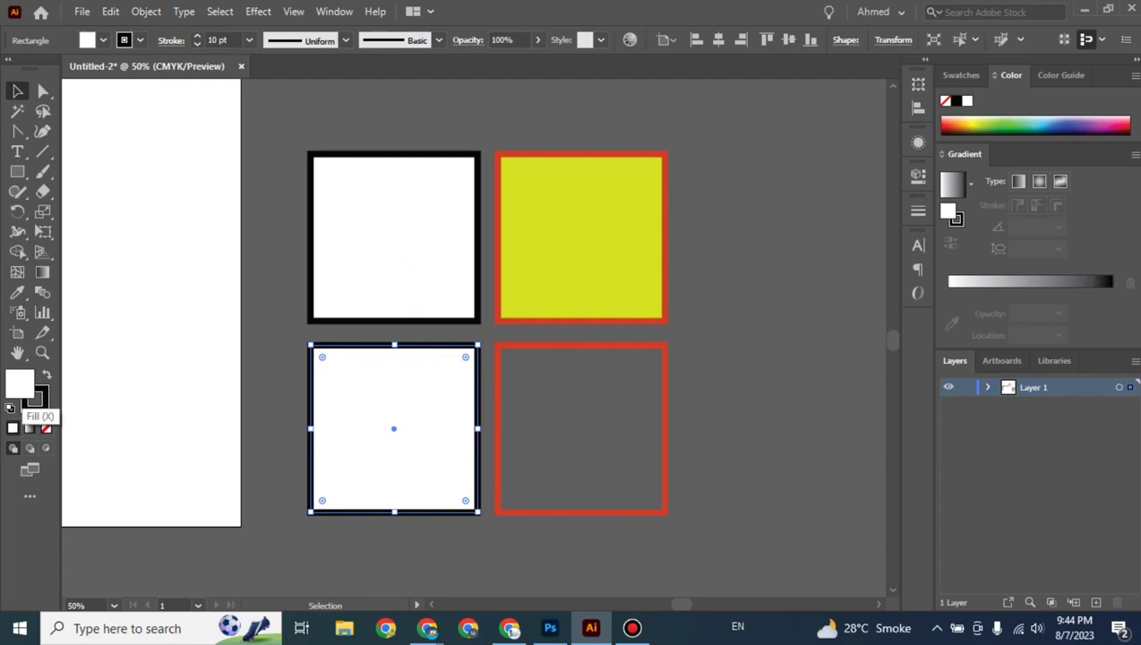
left_click(38, 401)
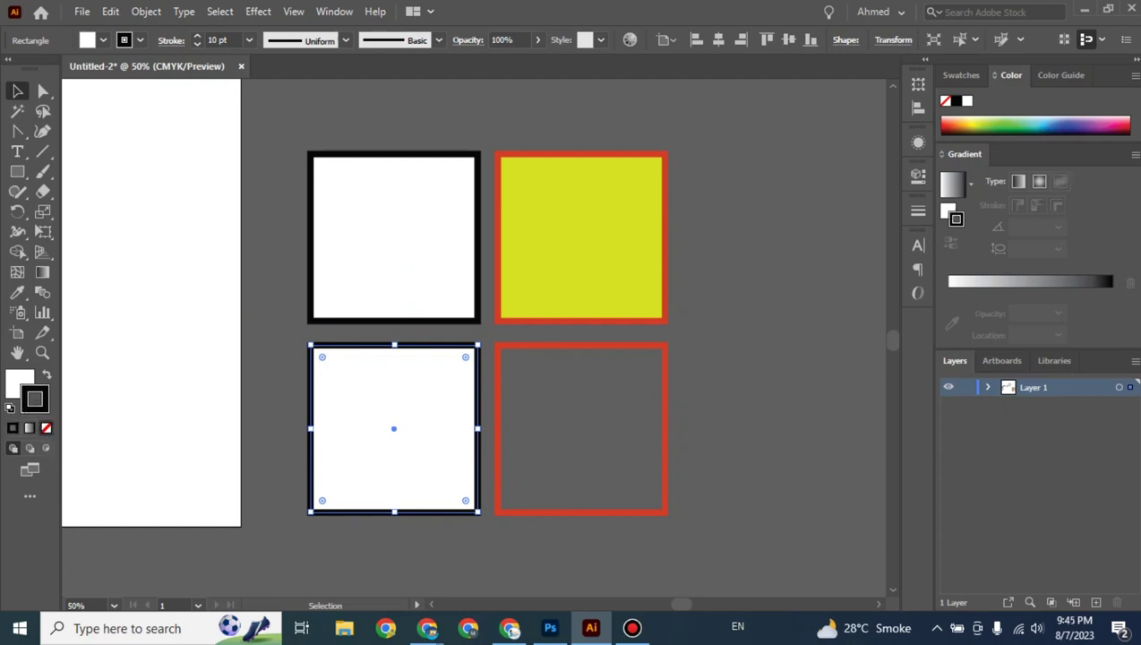
left_click(46, 427)
key("ctrl+shift+a")
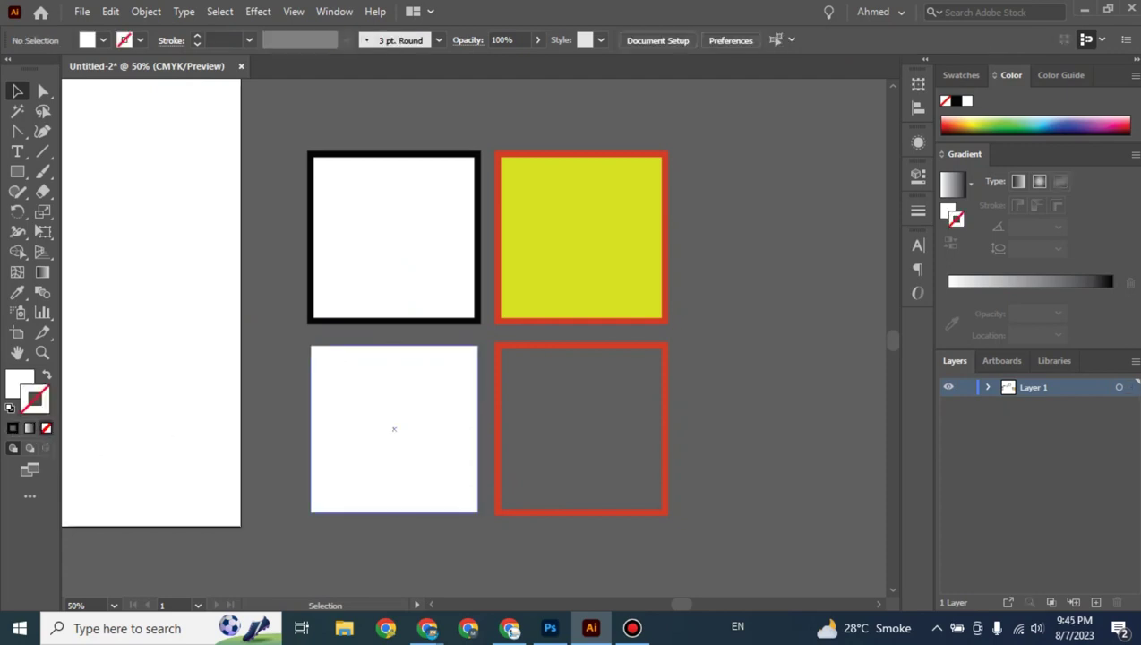
left_click(393, 426)
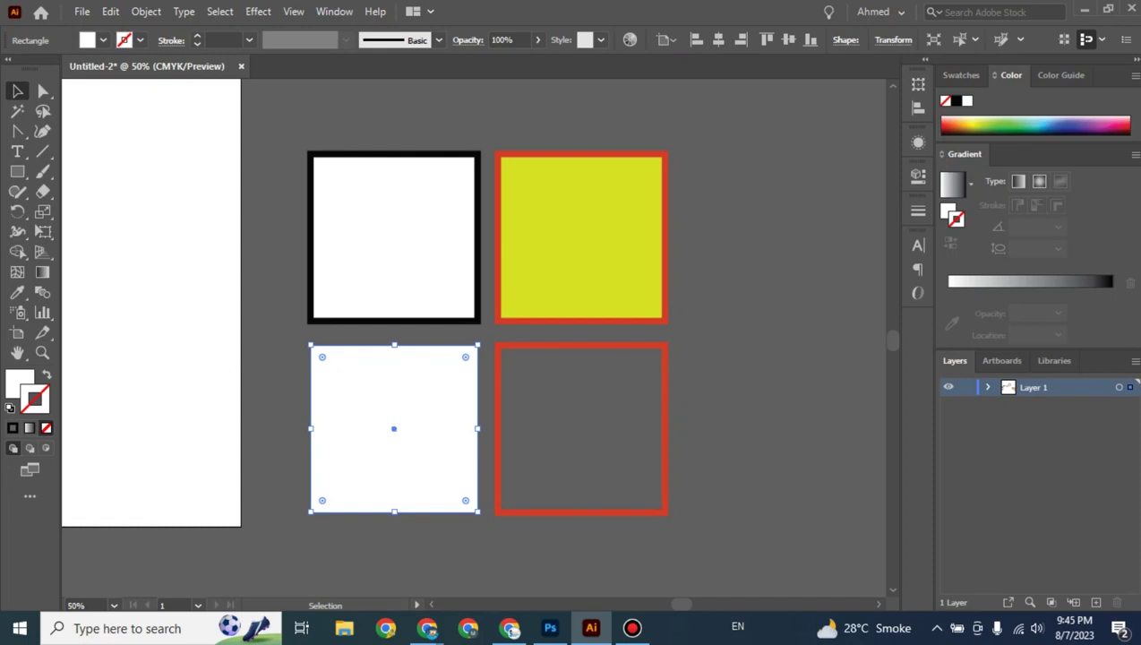
key("x")
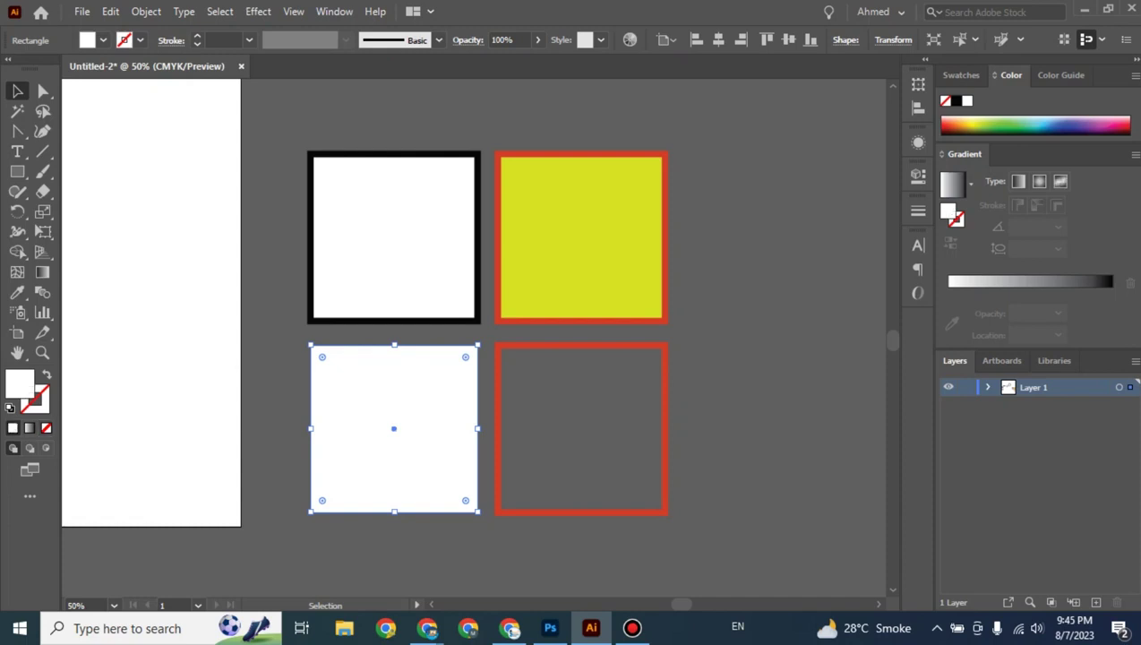
left_click(1030, 125)
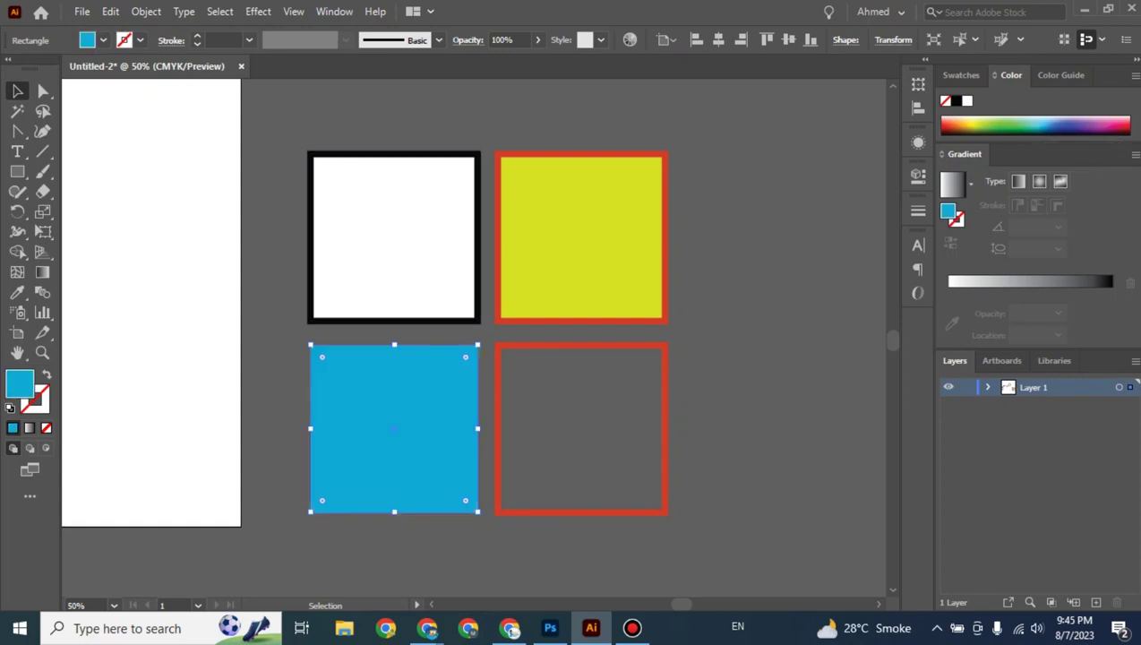
key("ctrl+shift+a")
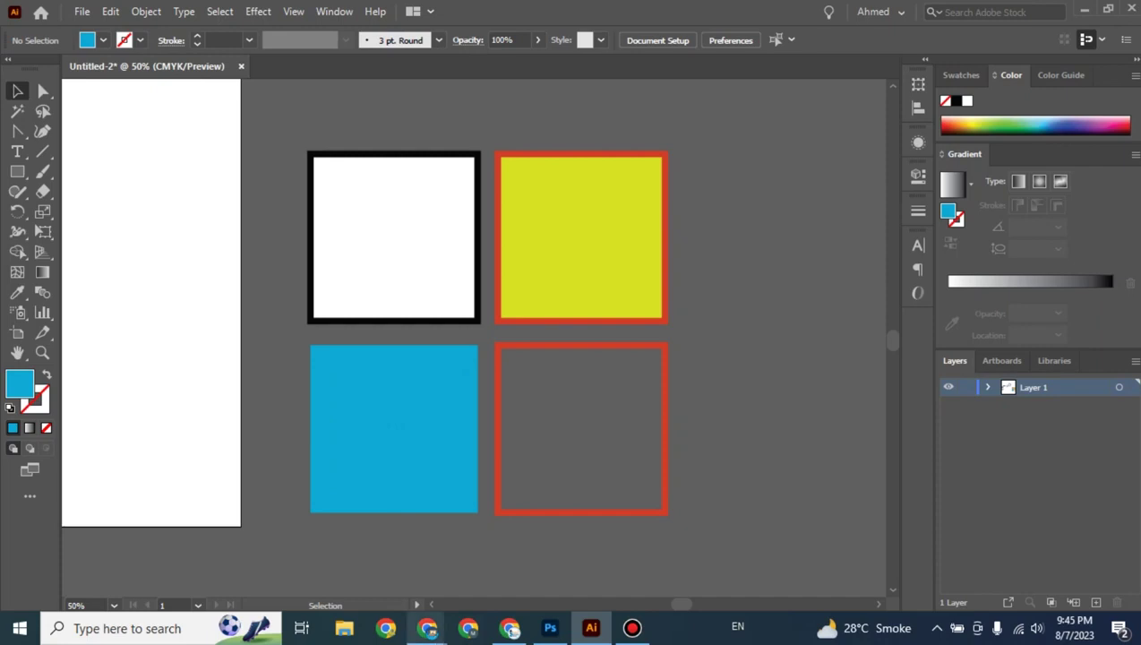
left_click(331, 555)
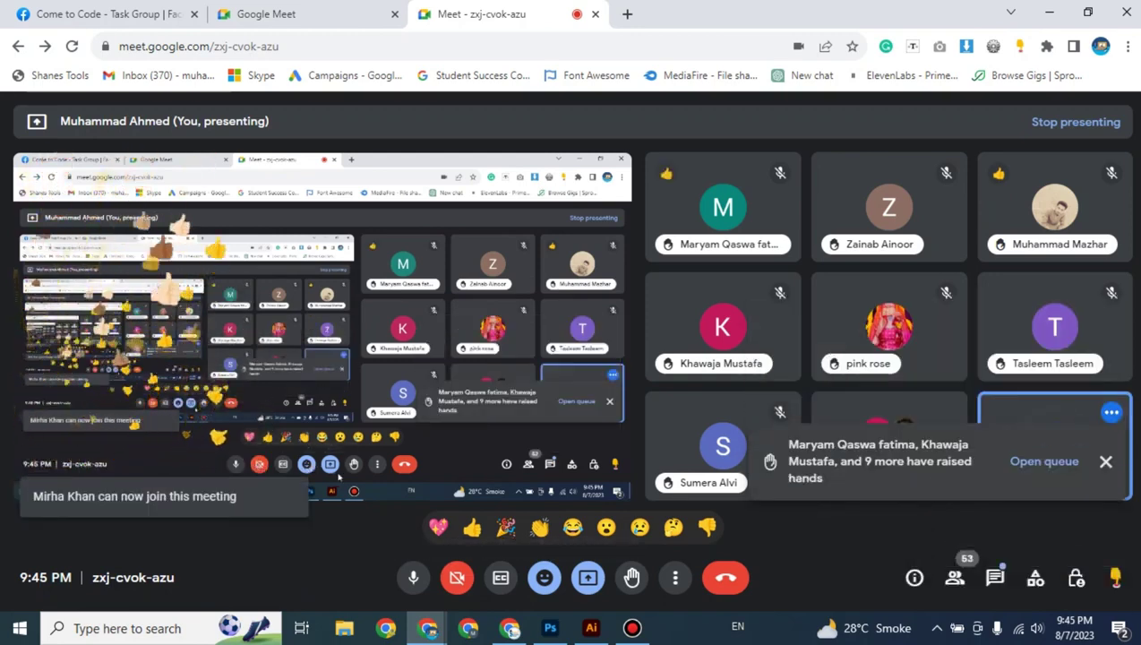
mouse_move(591, 627)
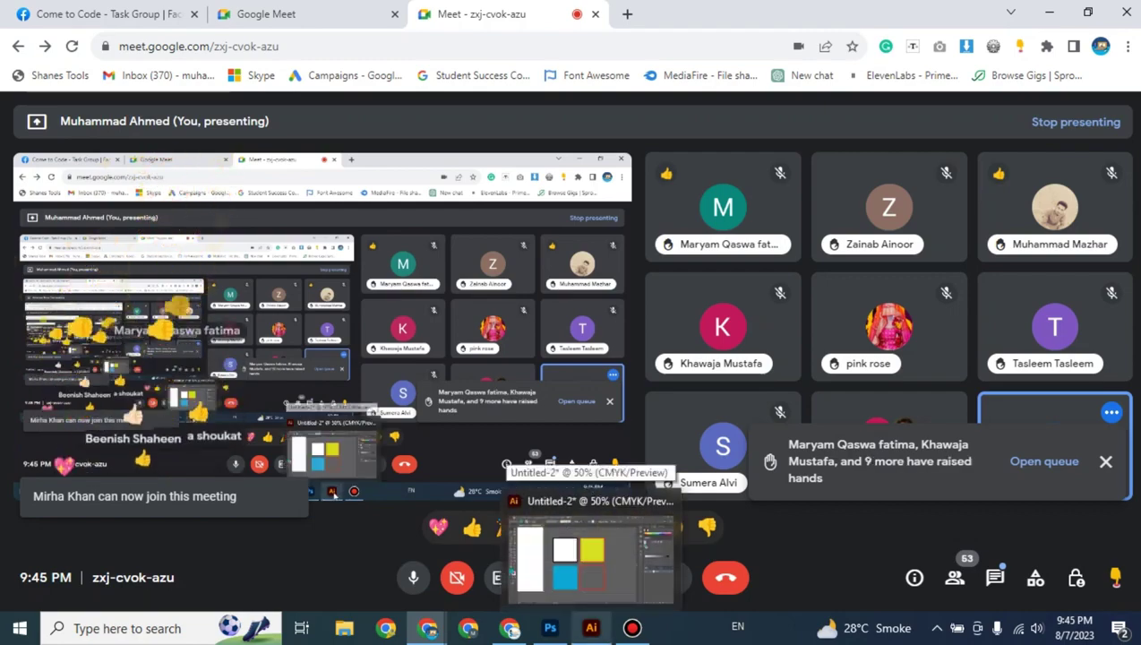
Switch from the Google Meet call back to the Illustrator document with the four squares.
left_click(587, 551)
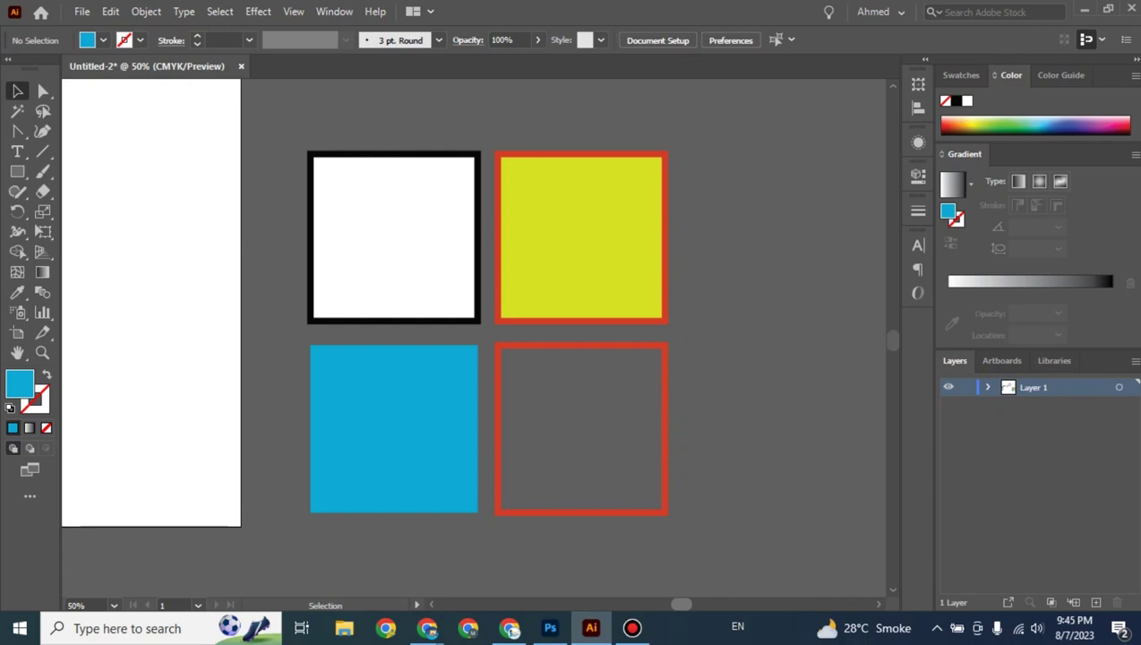
Pan and zoom to bring the empty white artboard into view, and open the shape-tools flyout.
left_click_drag(680, 605, 641, 605)
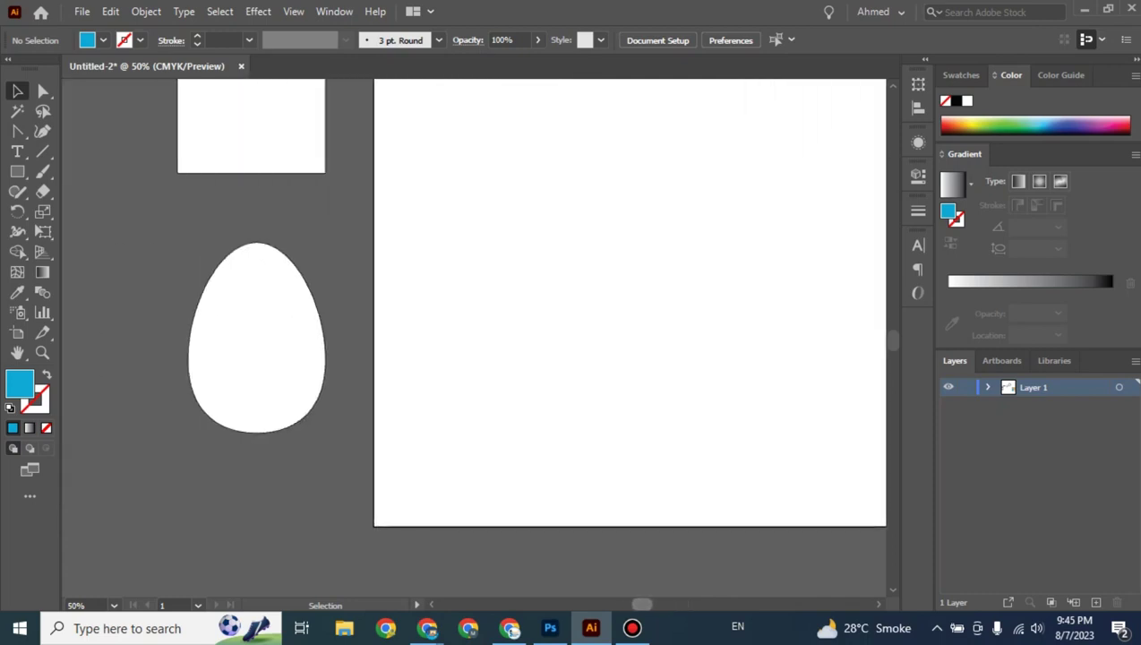
scroll(474, 336, "up", 2)
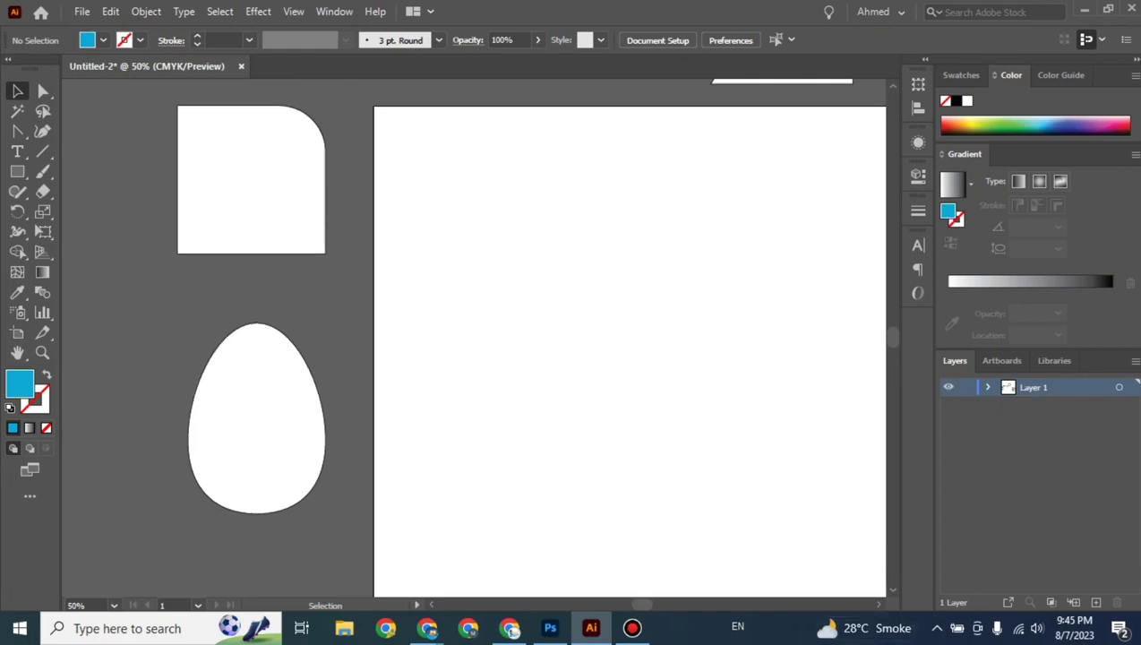
key("ctrl+minus")
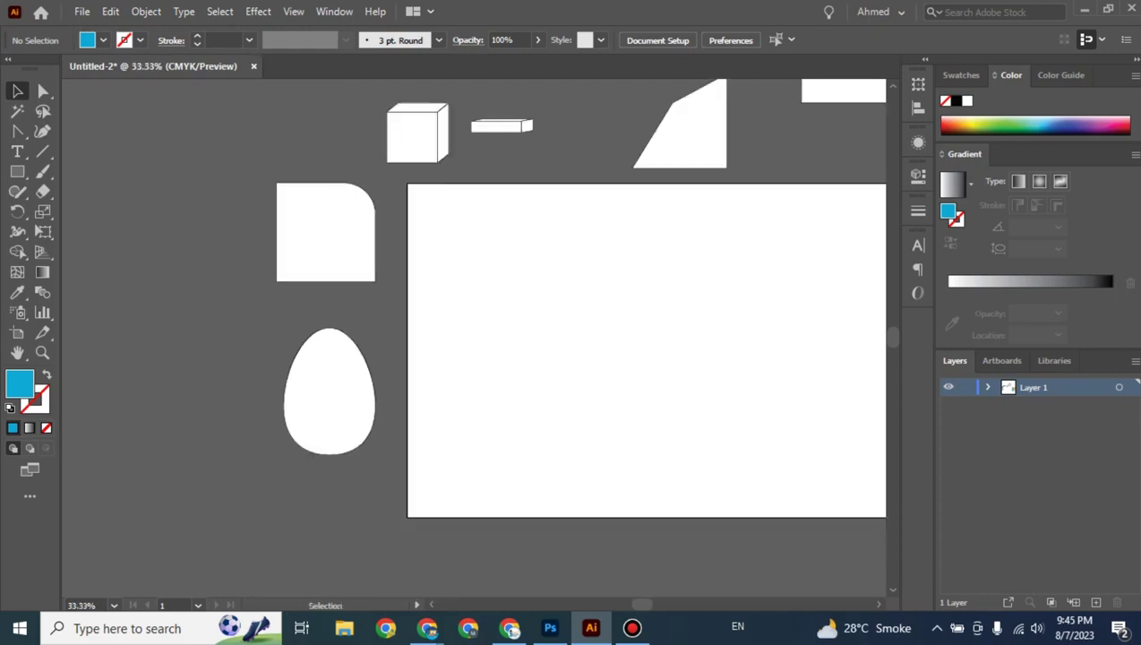
scroll(474, 340, "right", 5)
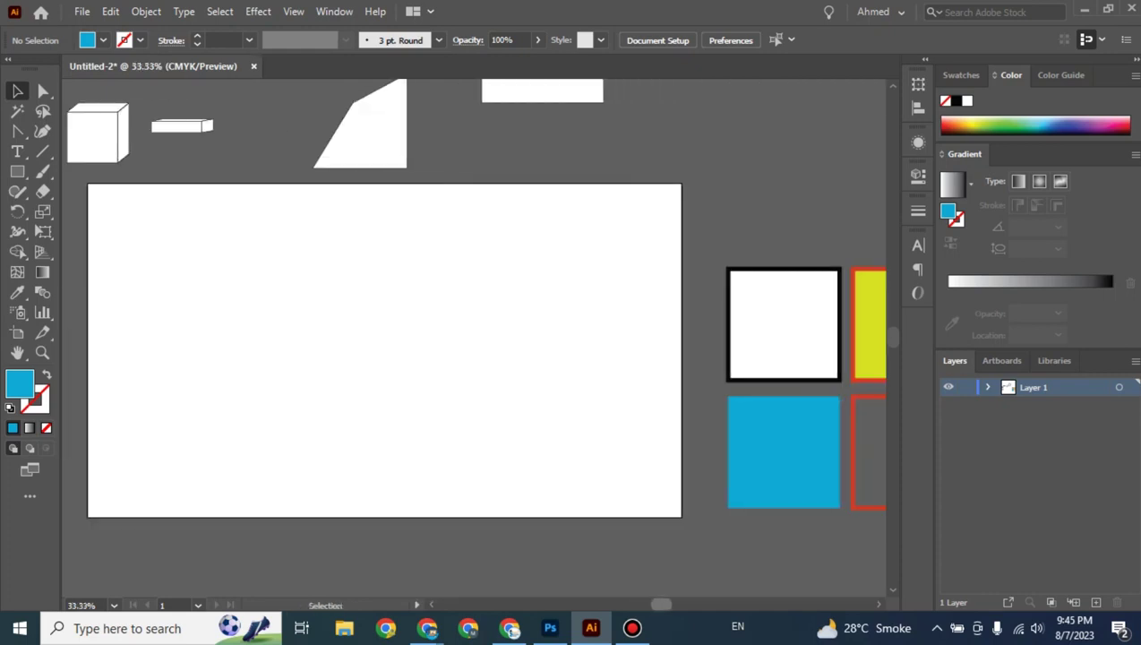
scroll(475, 341, "left", 3)
scroll(475, 340, "left", 1)
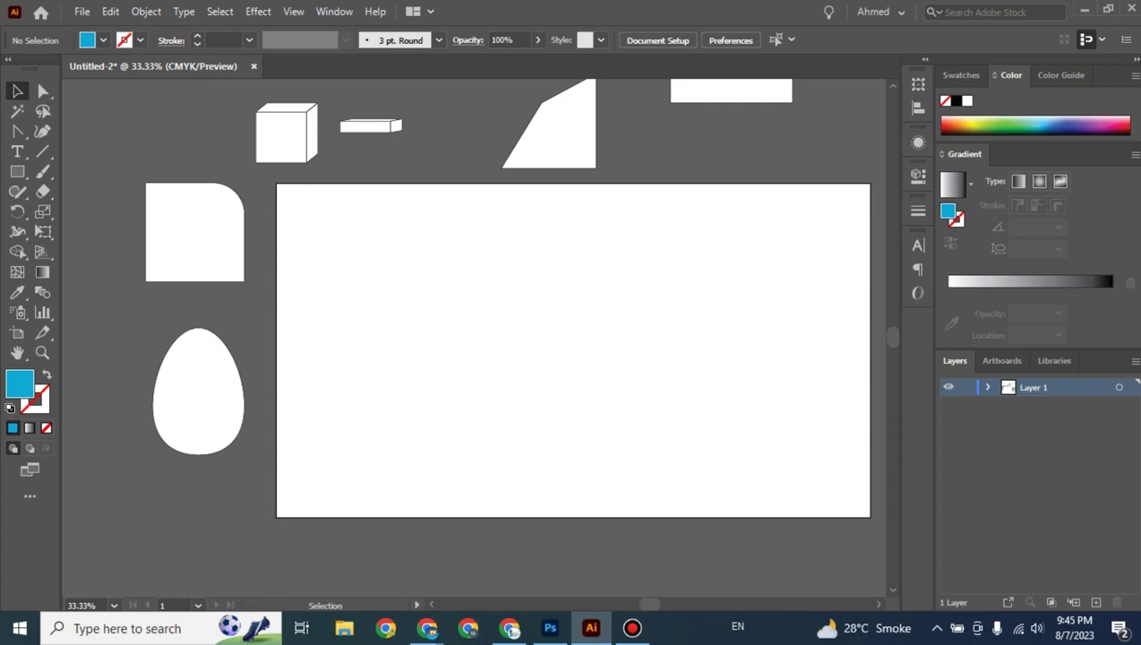
key("ctrl+plus")
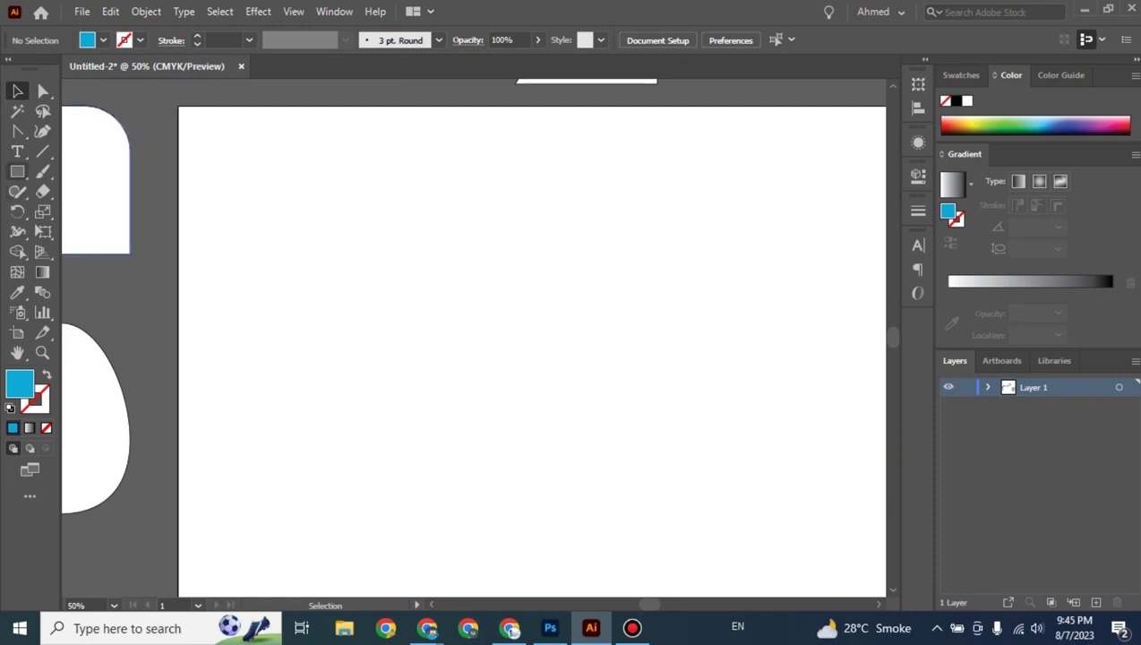
left_click(17, 171)
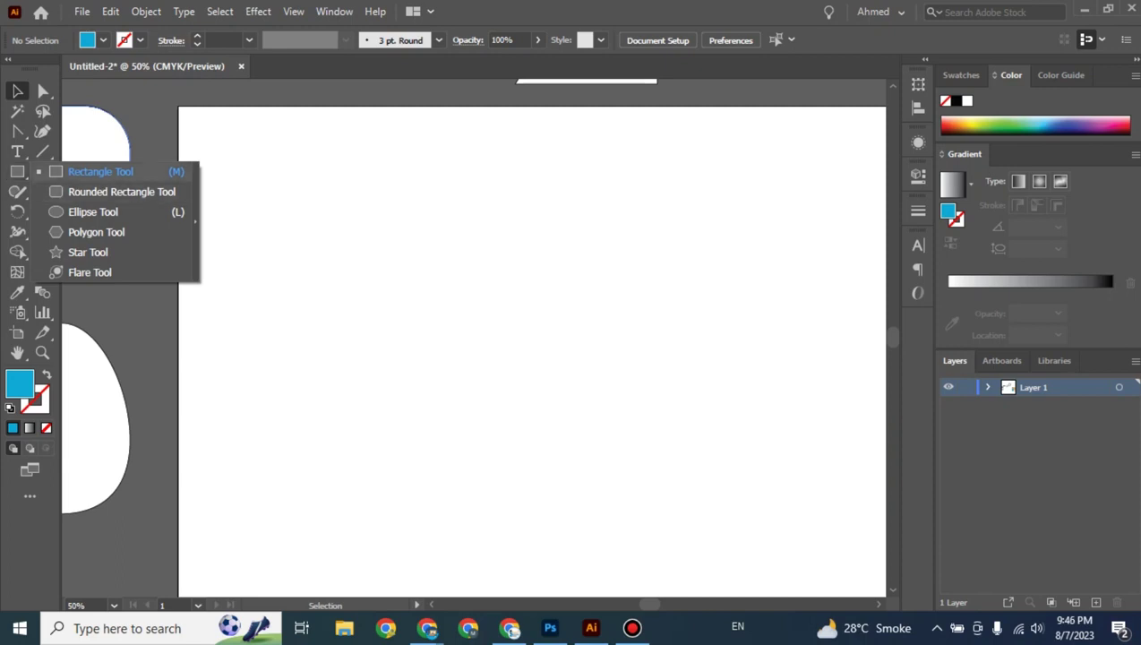
Draw a small cyan square, rotate it 45° into a diamond, and move it to the artboard's top-left.
left_click(99, 171)
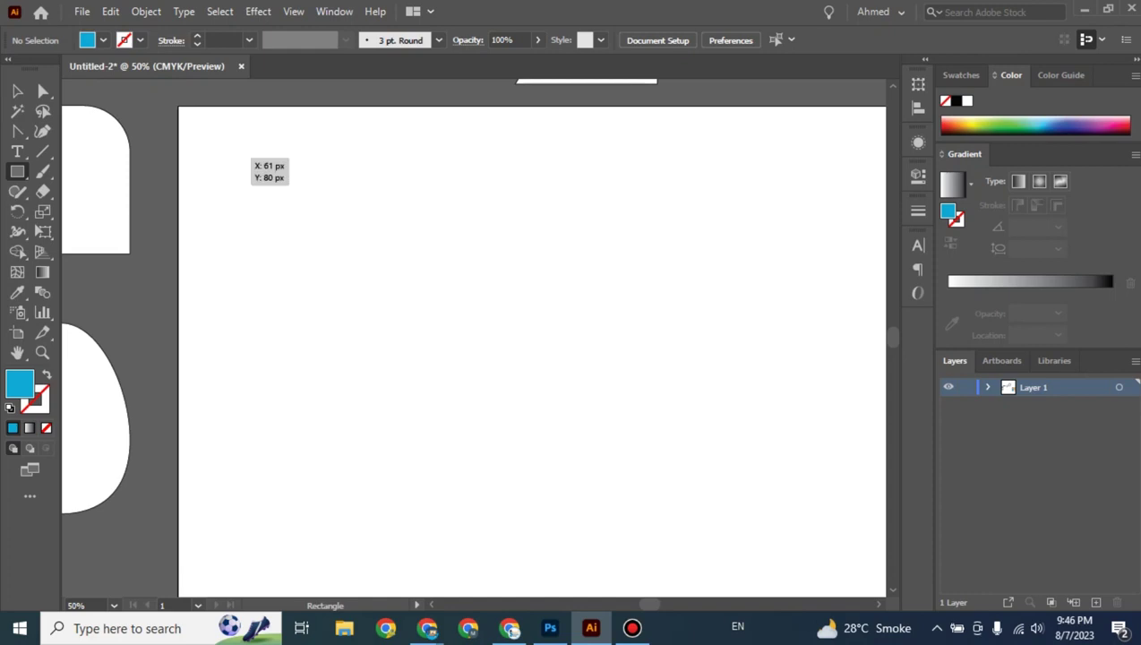
left_click_drag(217, 158, 268, 209)
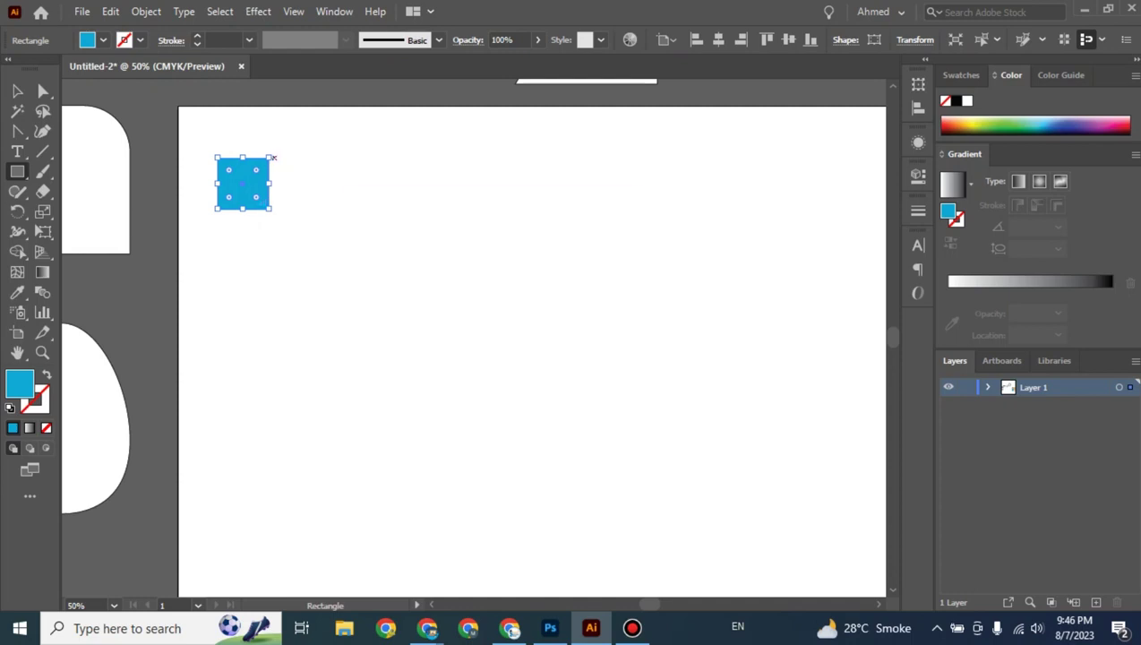
left_click_drag(276, 156, 289, 180)
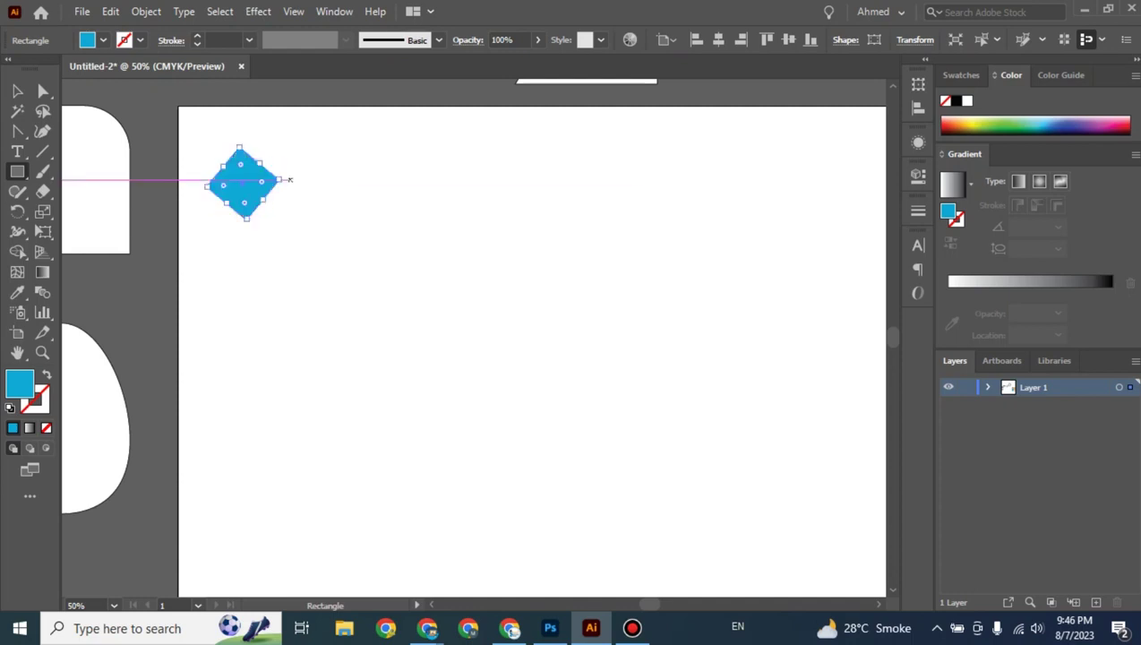
key("ctrl+z")
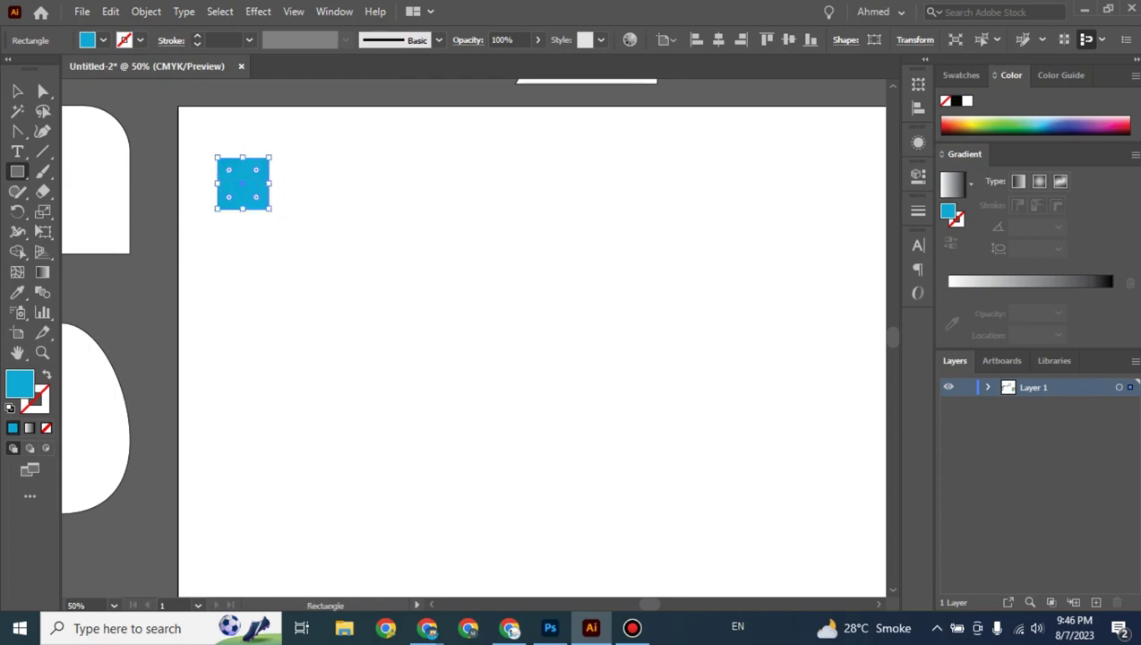
key("ctrl+shift+a")
left_click_drag(300, 173, 309, 199)
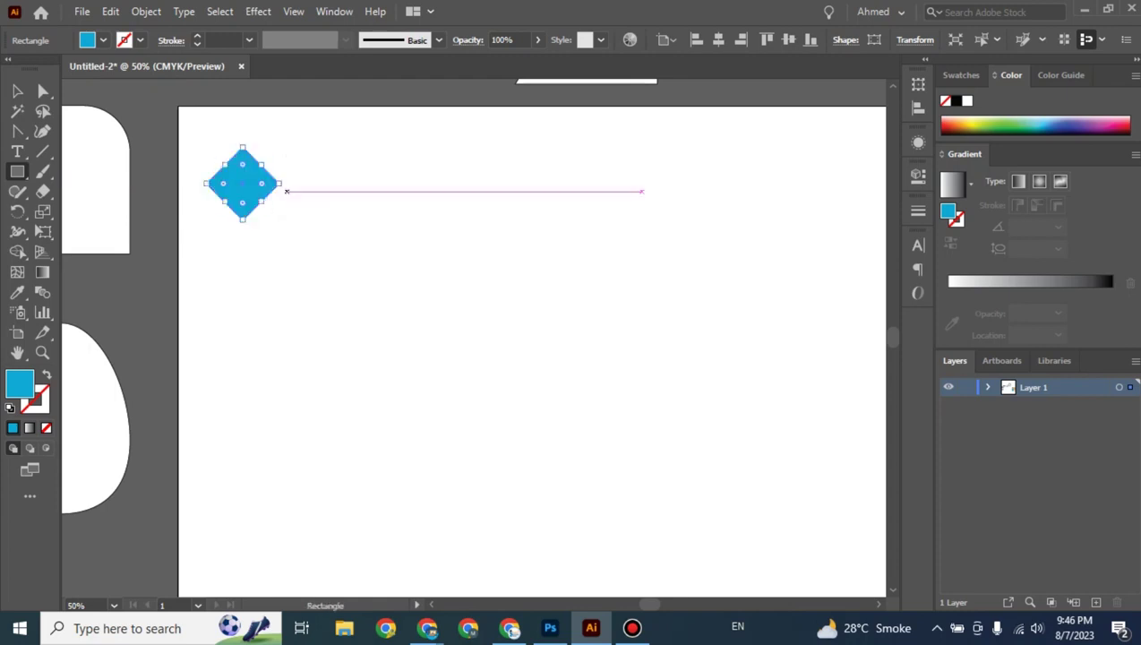
key("ctrl+shift+a")
key("v")
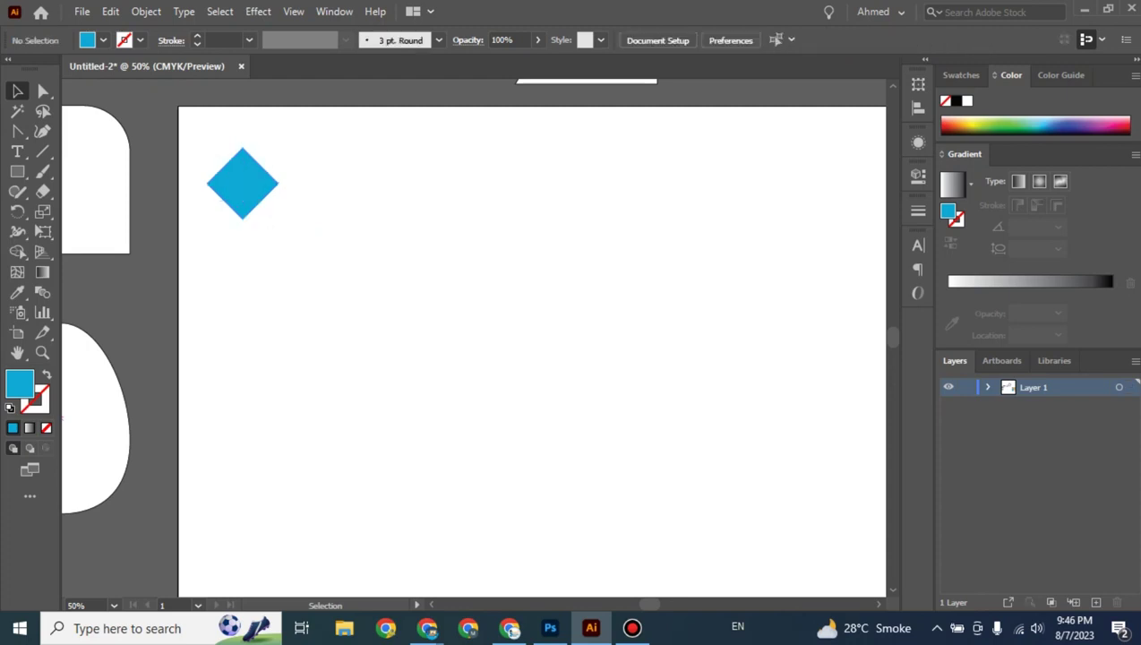
left_click_drag(269, 177, 247, 152)
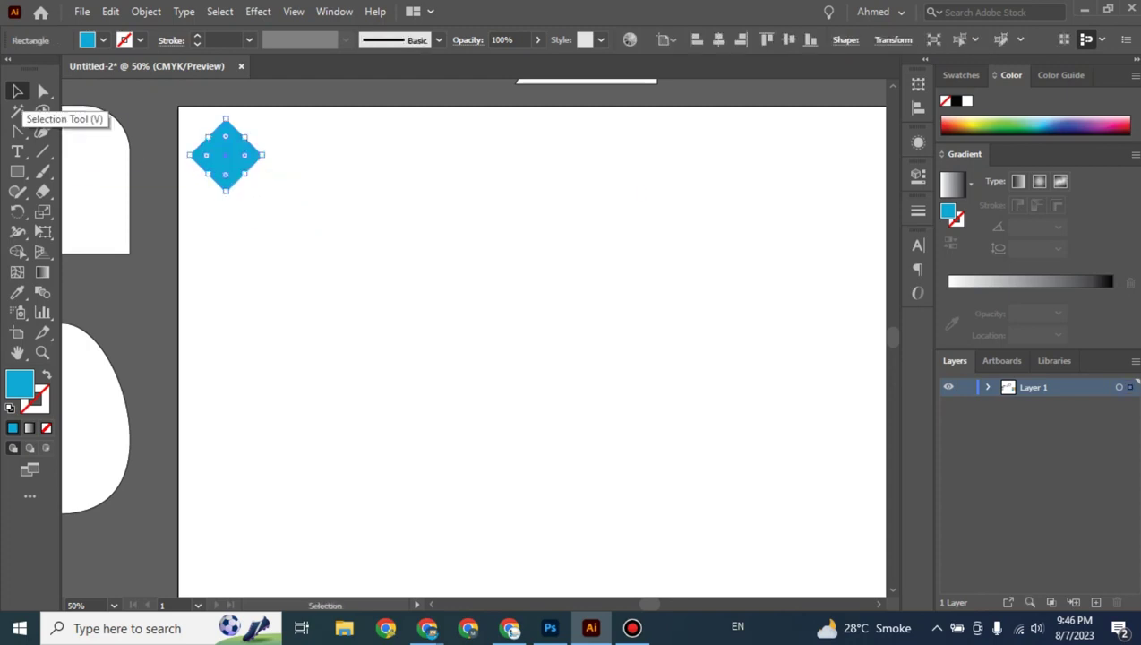
Alt-drag a copy of the cyan diamond directly below, touching tip to tip.
key("ctrl+shift+a")
left_click(235, 165)
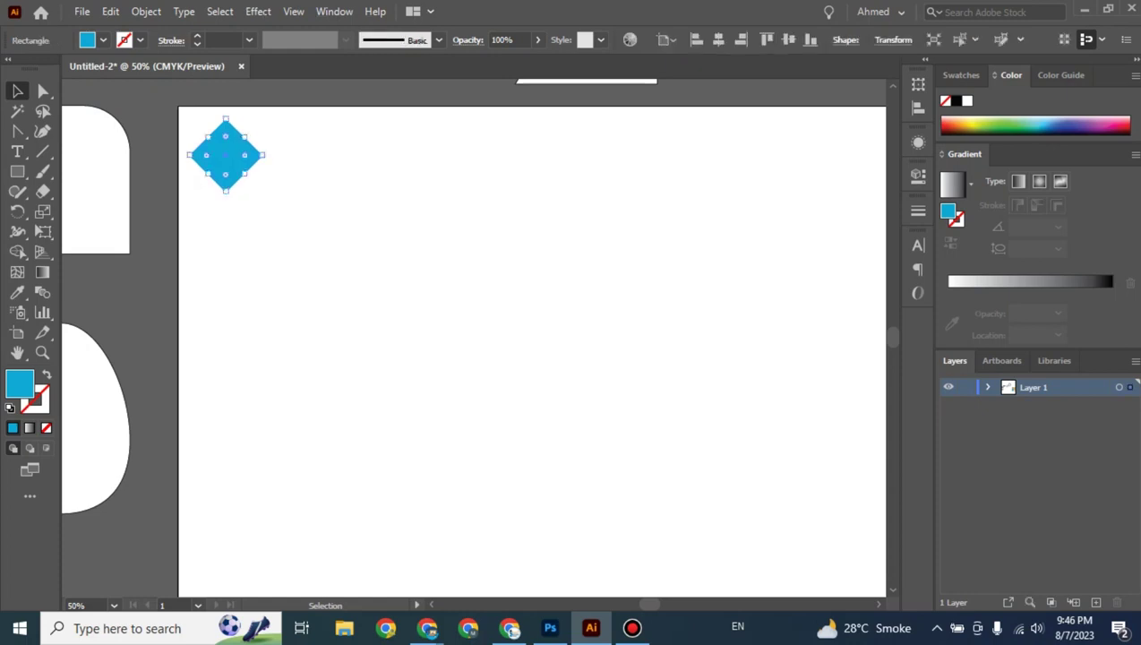
left_click_drag(244, 153, 243, 225)
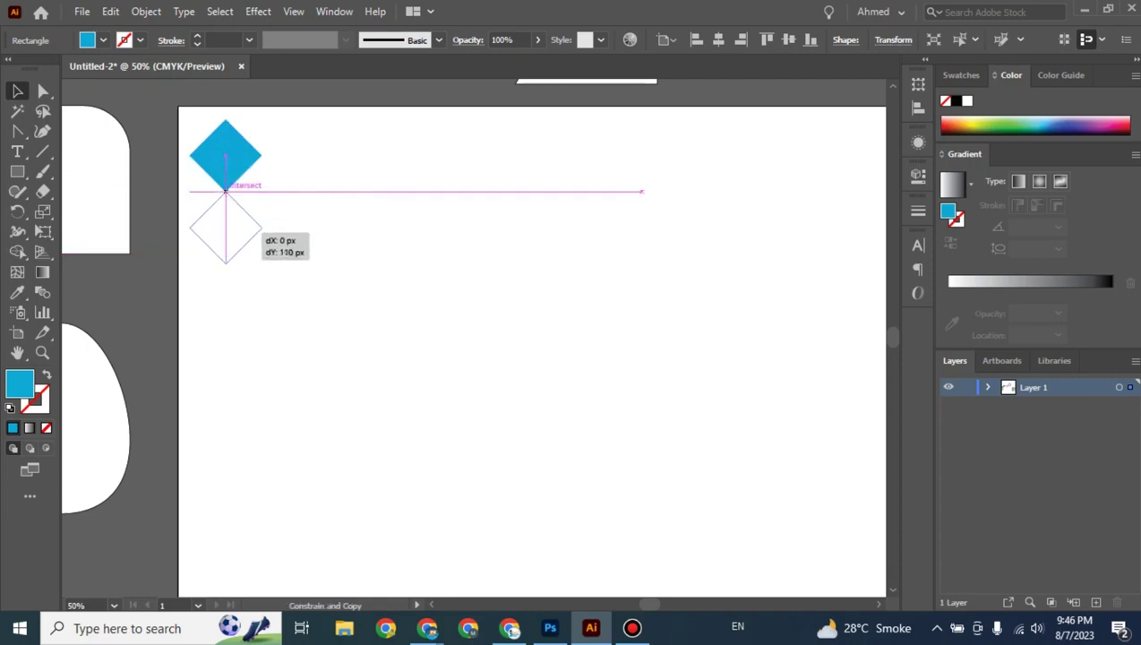
left_click_drag(243, 225, 243, 225)
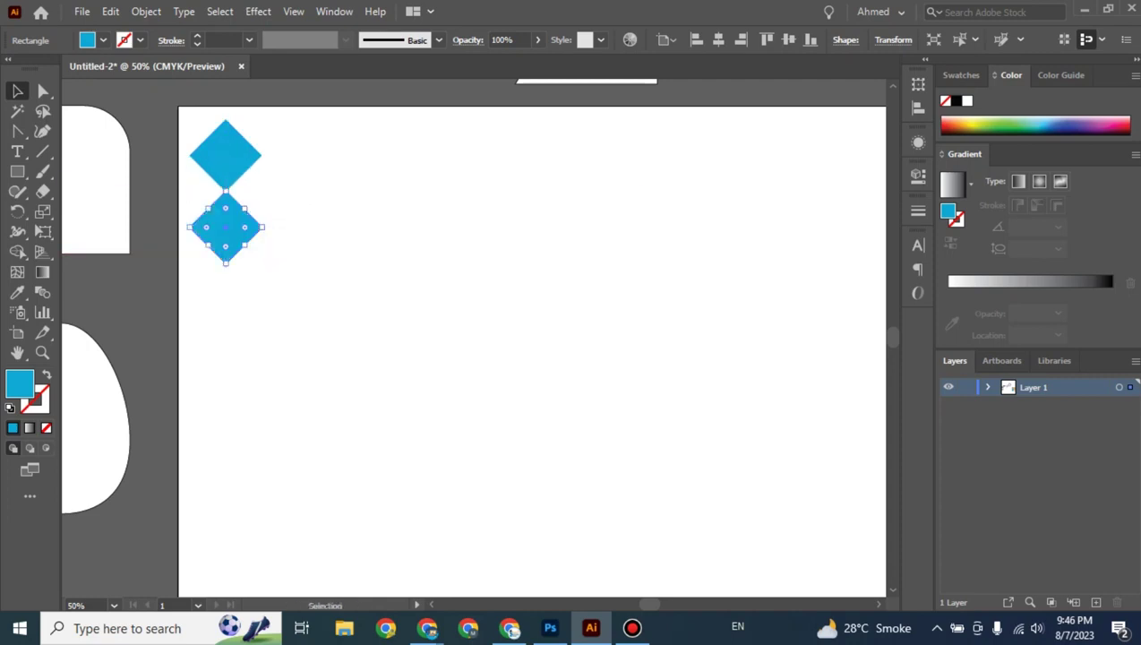
key("ctrl+shift+a")
Repeat the copy with Ctrl+D to make seven diamonds, then marquee-select the whole column.
key("ctrl+minus")
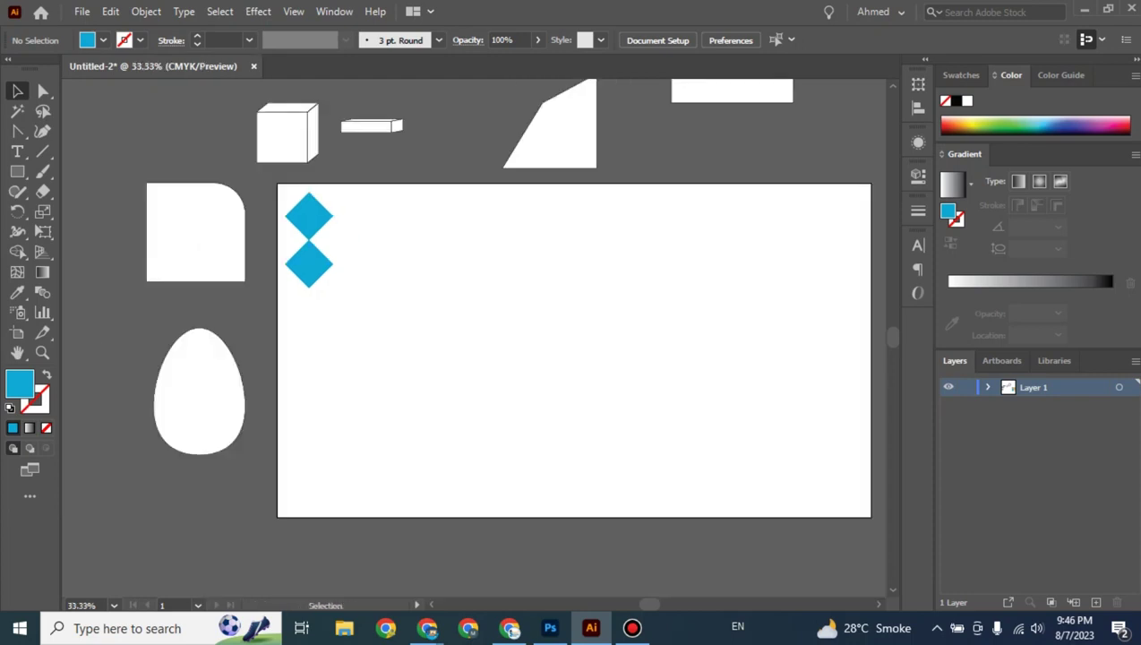
left_click(309, 264)
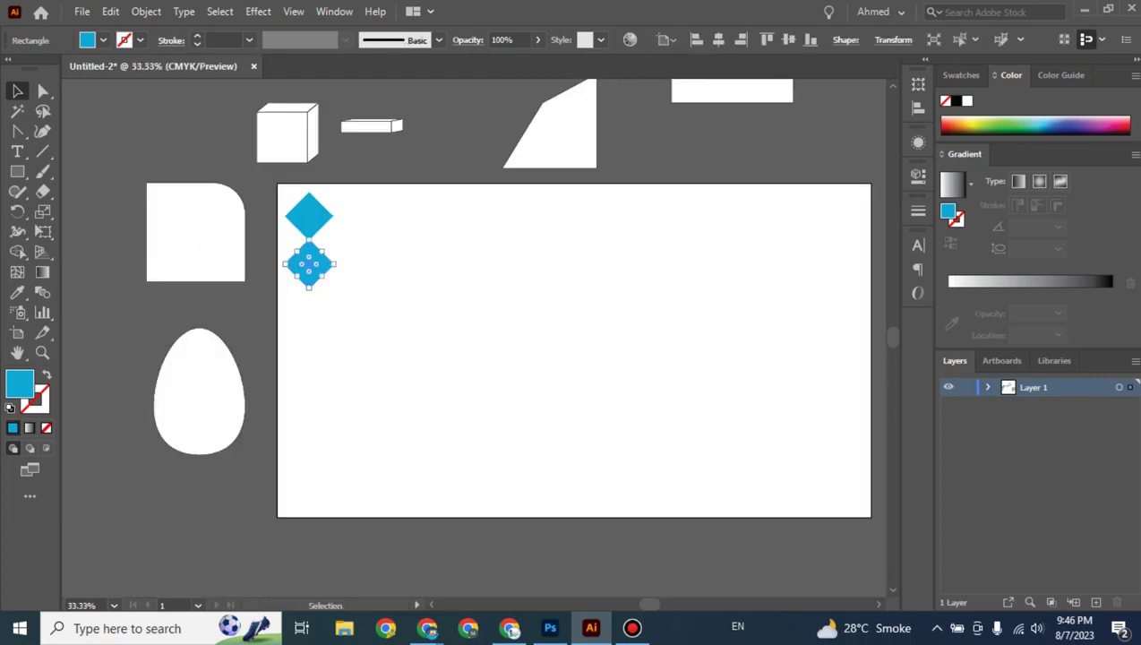
key("ctrl+plus")
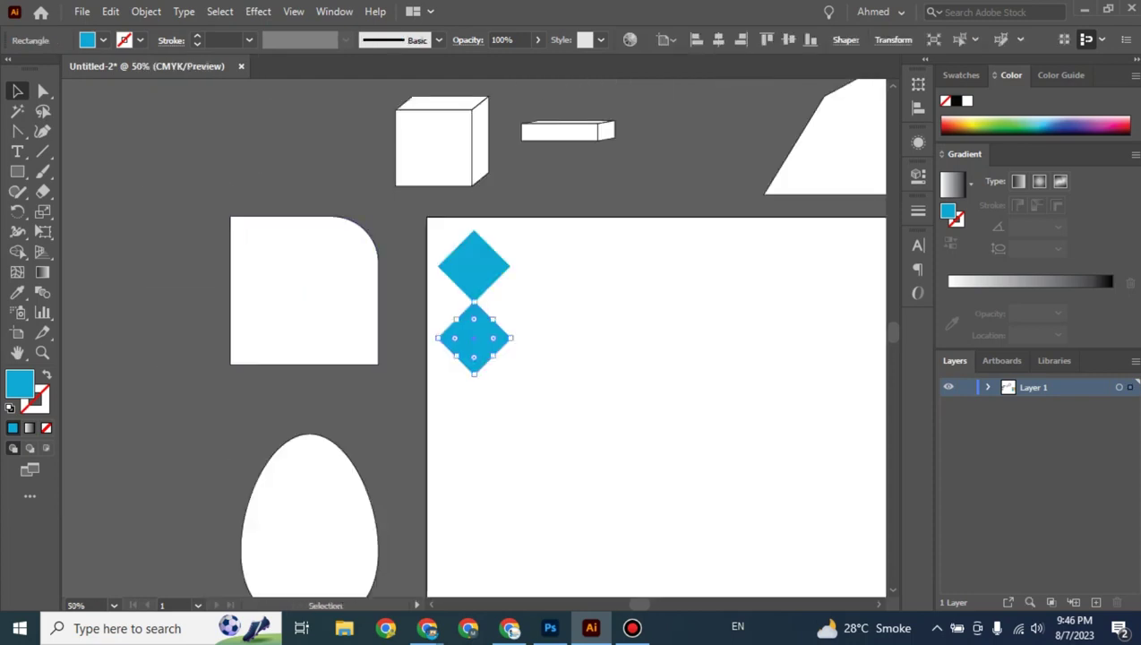
scroll(555, 340, "down", 2)
scroll(555, 341, "down", 1)
scroll(555, 341, "down", 2)
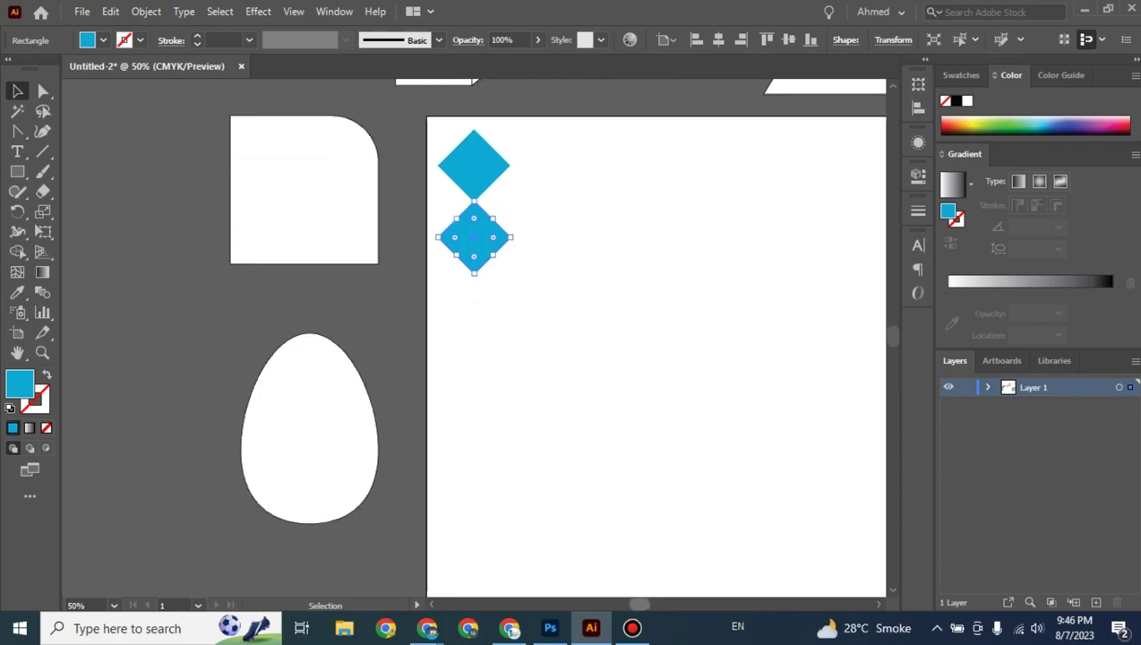
scroll(556, 358, "right", 2)
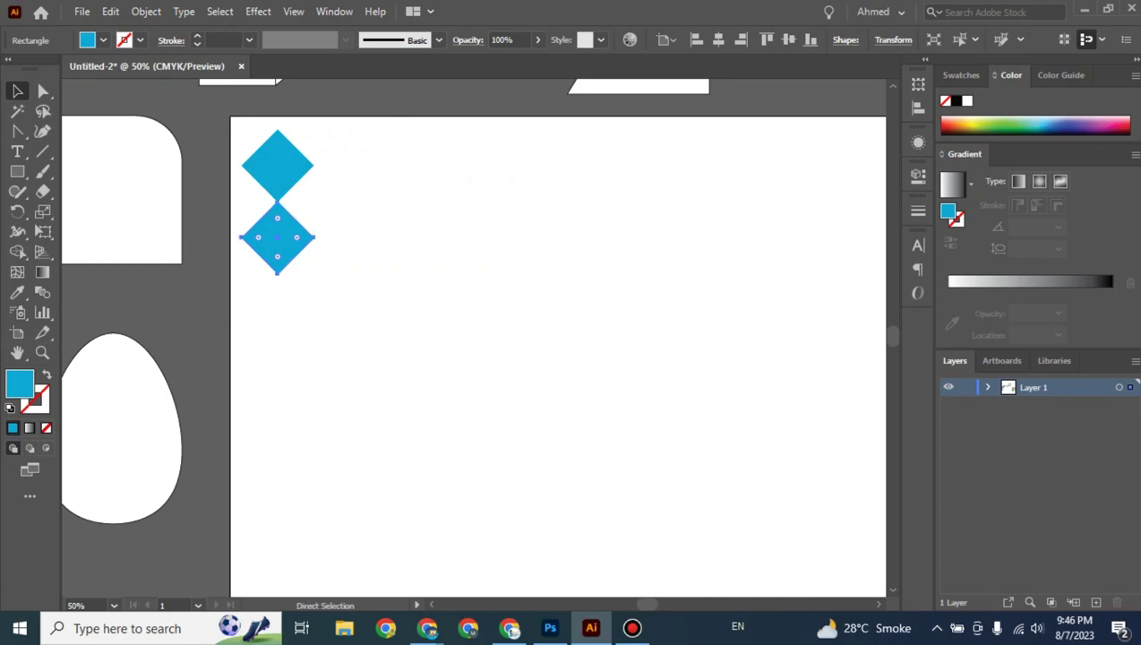
key("ctrl+d")
key("ctrl+d")
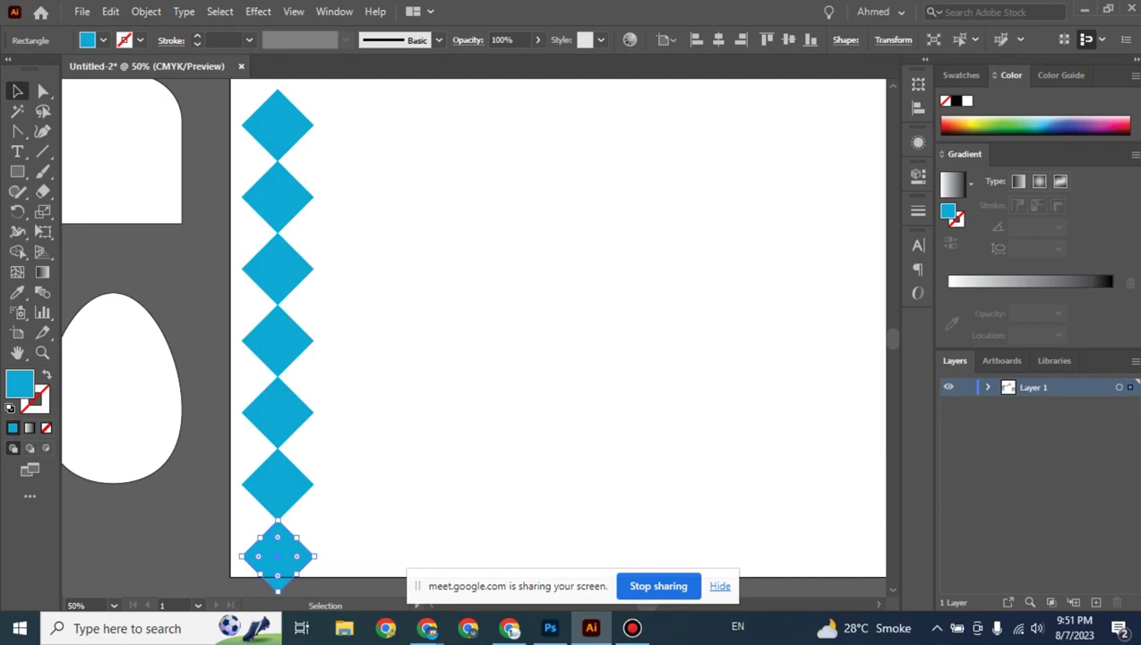
left_click_drag(354, 100, 235, 556)
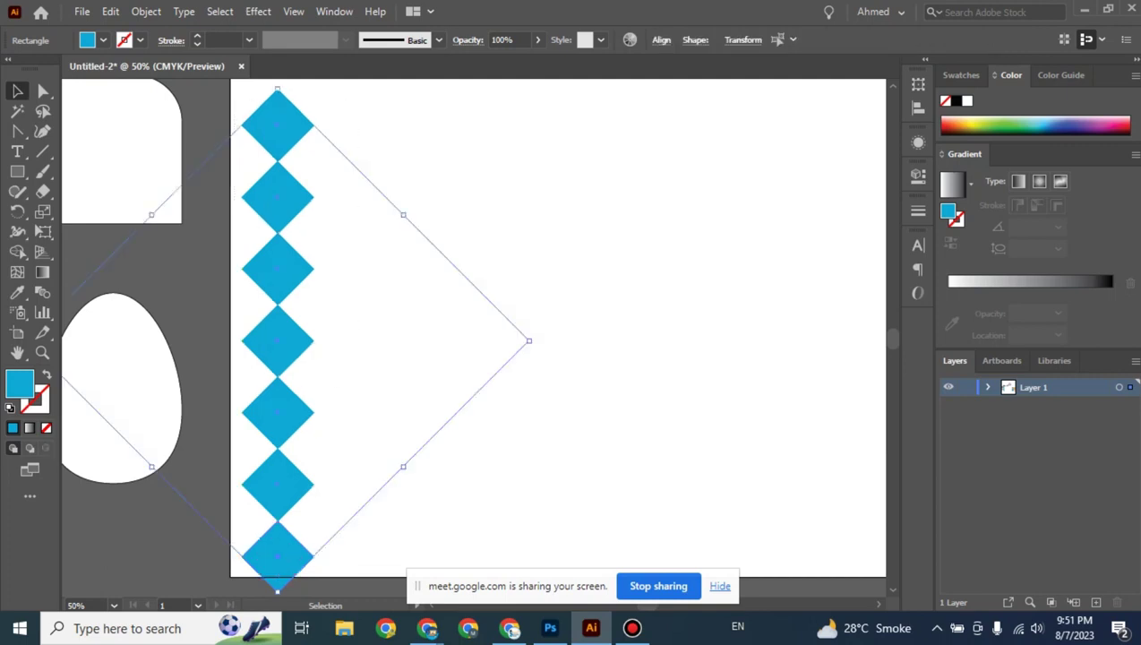
Delete the diamond column and draw a small blue square near the artboard's top-left corner.
key("Delete")
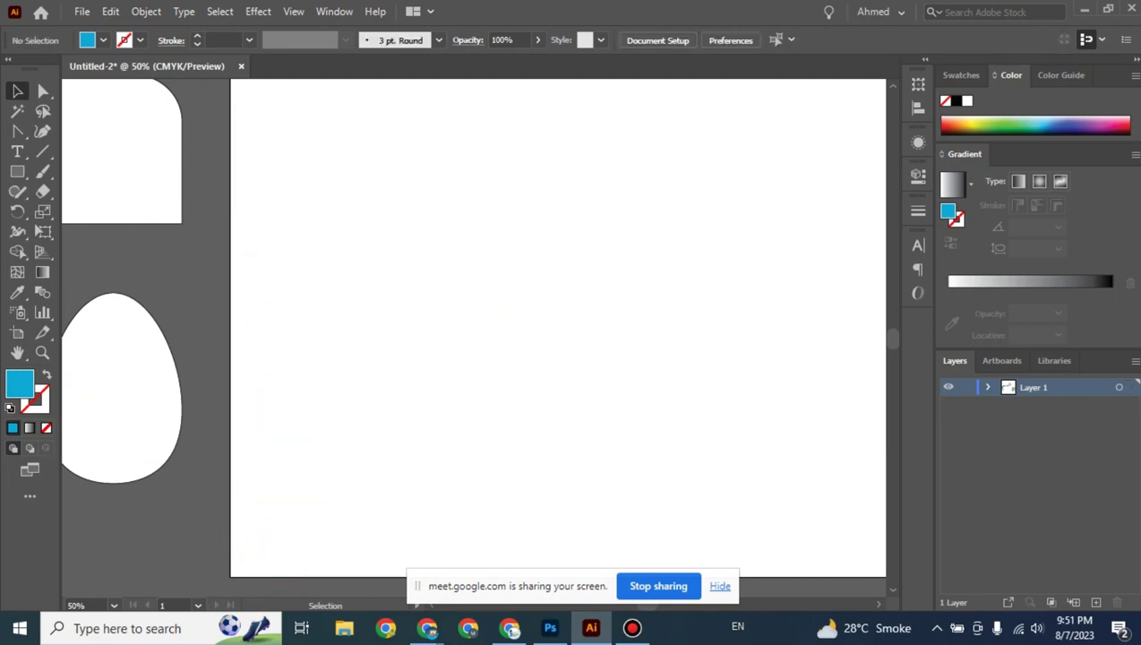
key("ctrl+minus")
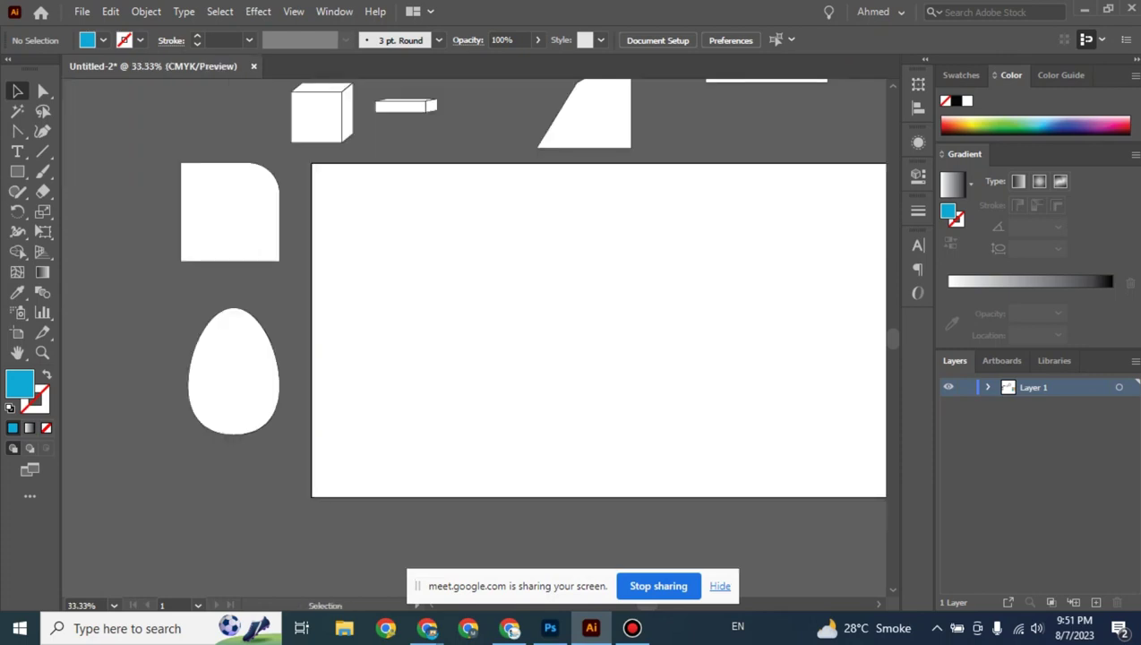
left_click(18, 171)
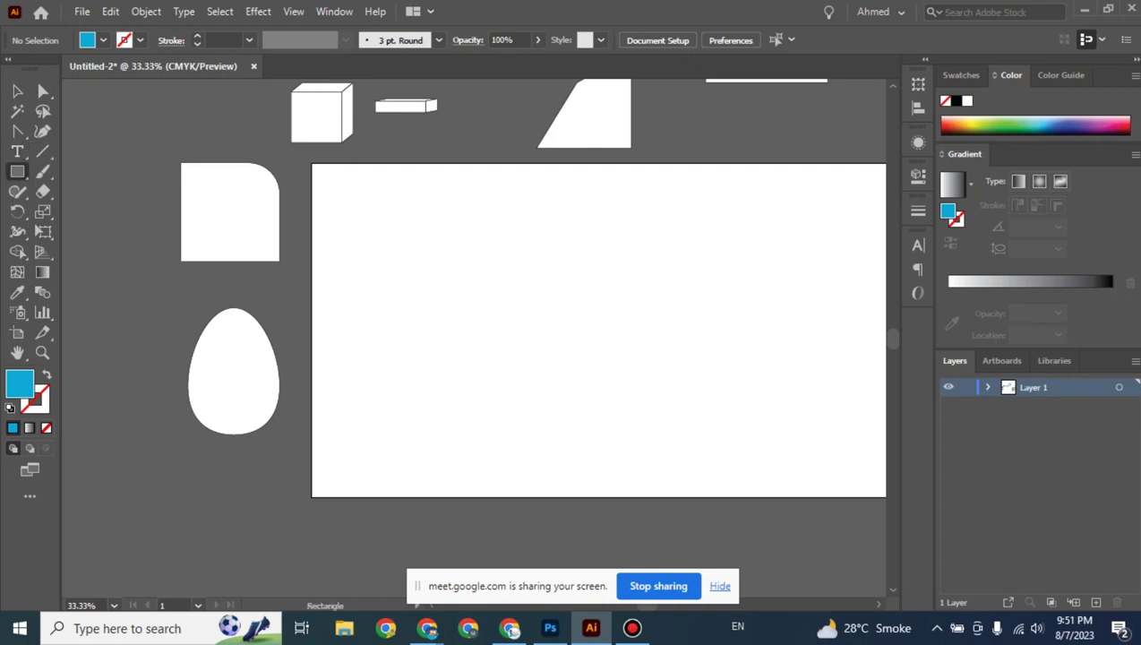
left_click(18, 171)
left_click_drag(334, 186, 367, 217)
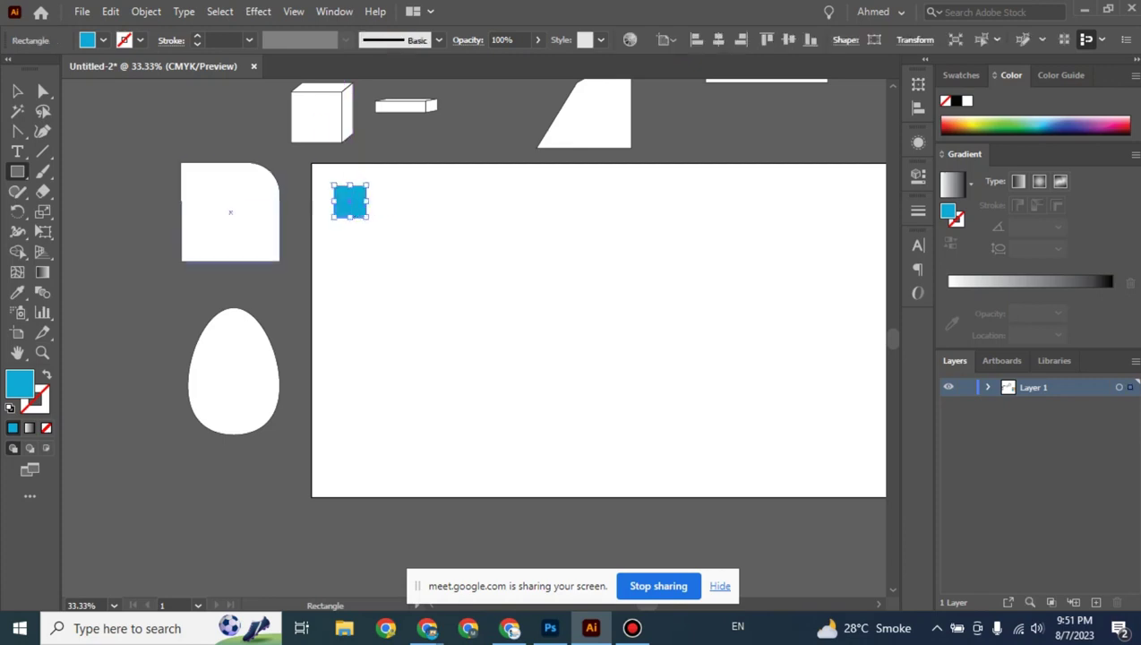
Rotate the square 45° into a diamond and move it into the top-left corner.
key("v")
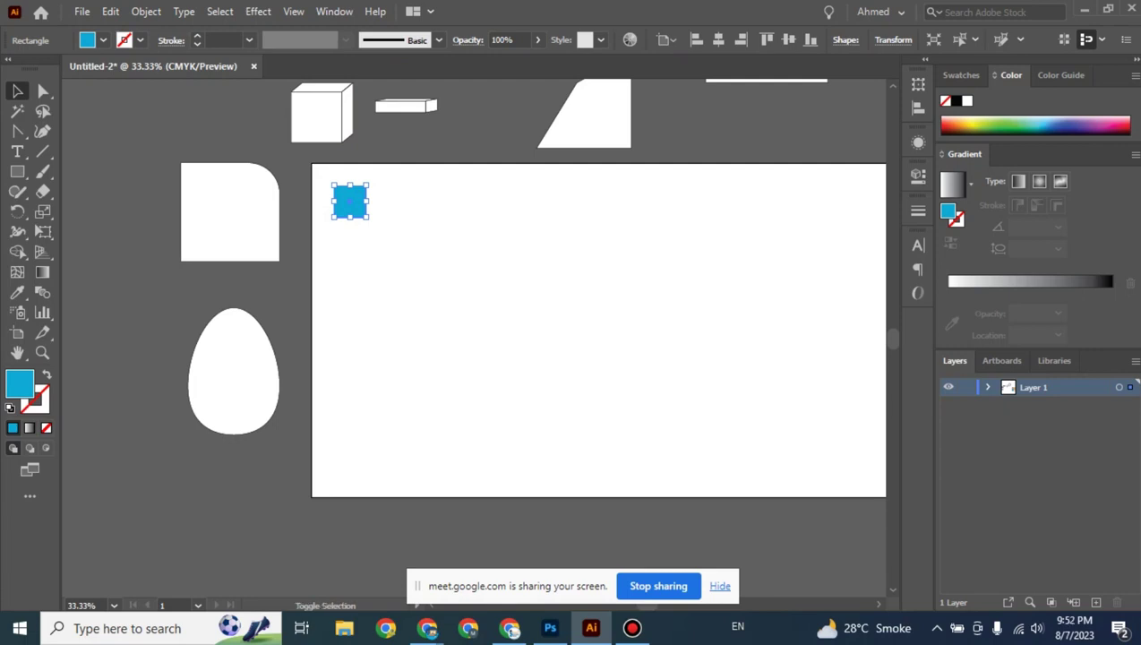
left_click_drag(387, 188, 403, 203)
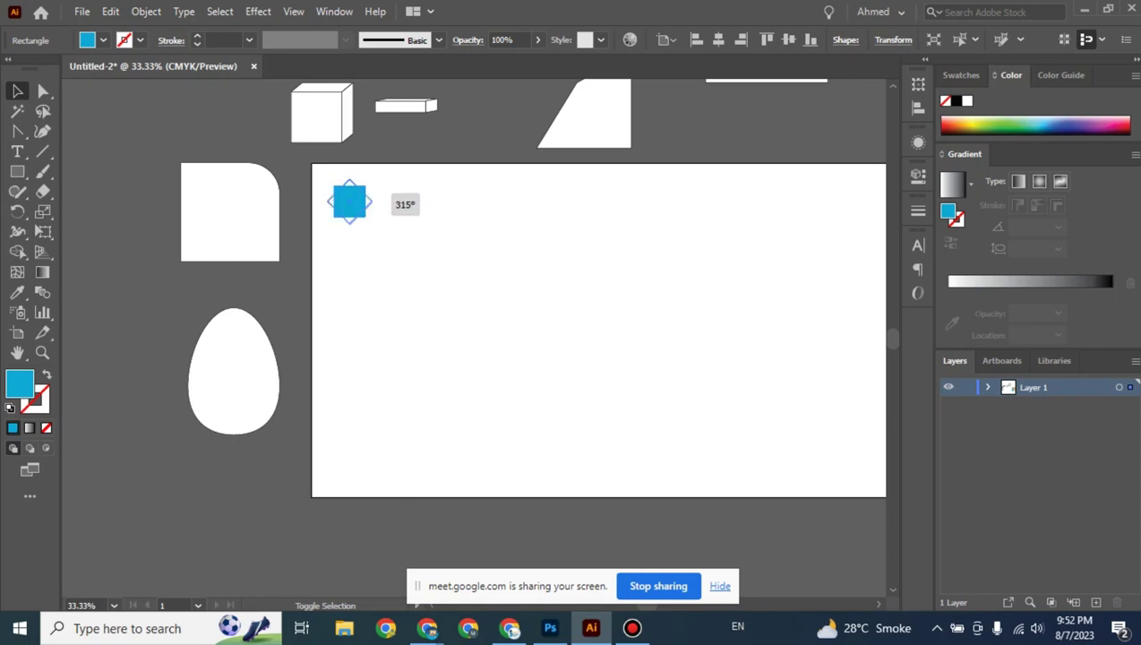
left_click(412, 233)
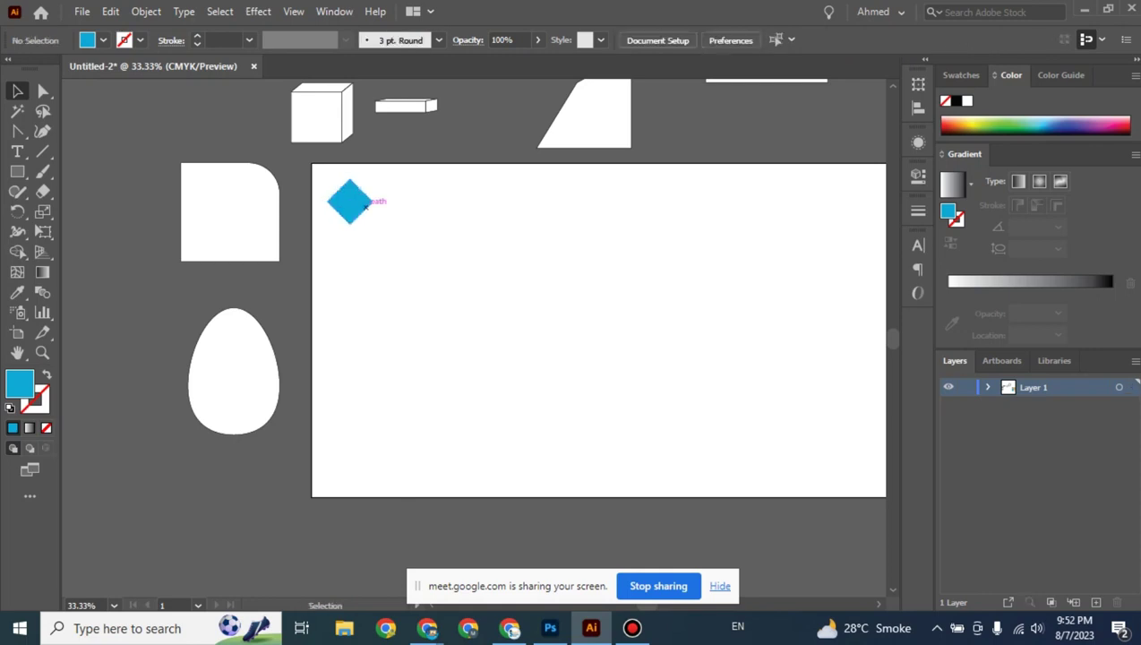
left_click_drag(376, 202, 358, 190)
key("ctrl+plus")
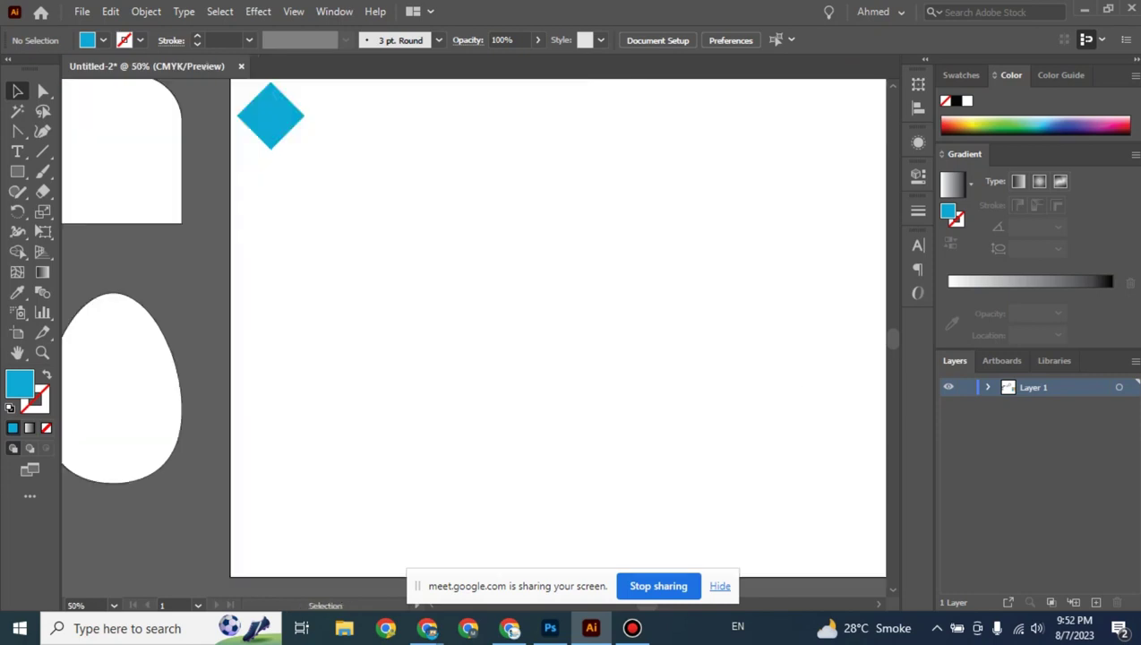
Copy the diamond straight down so the copy sits tip to tip below the original.
scroll(555, 340, "up", 1)
scroll(555, 341, "down", 1)
left_click(279, 125)
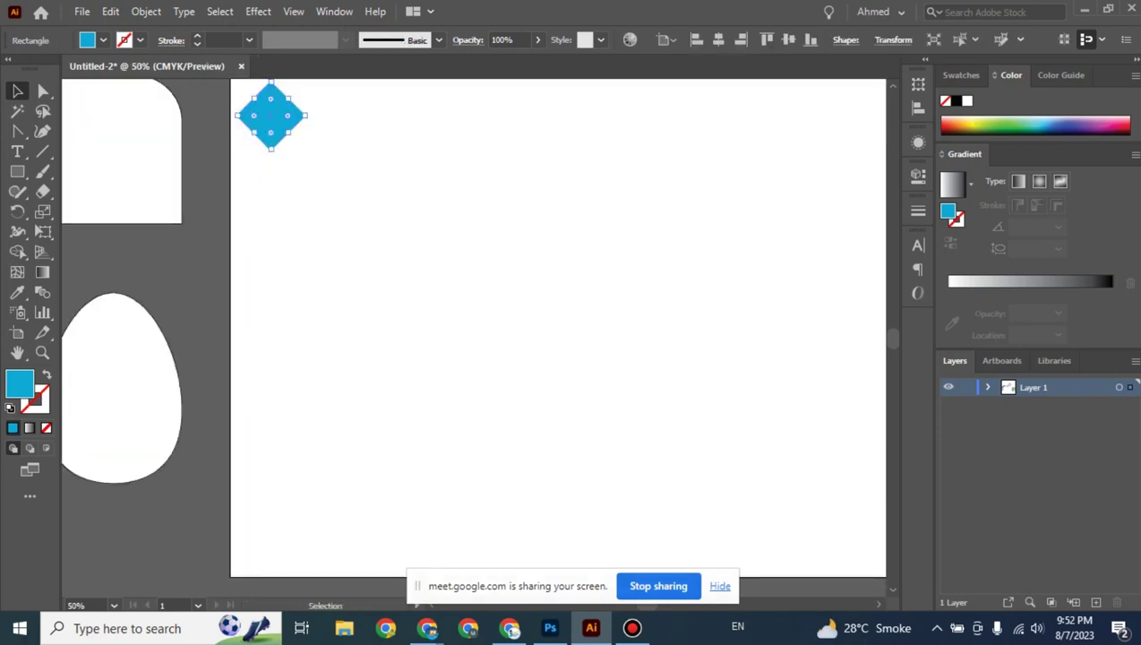
scroll(472, 338, "up", 1)
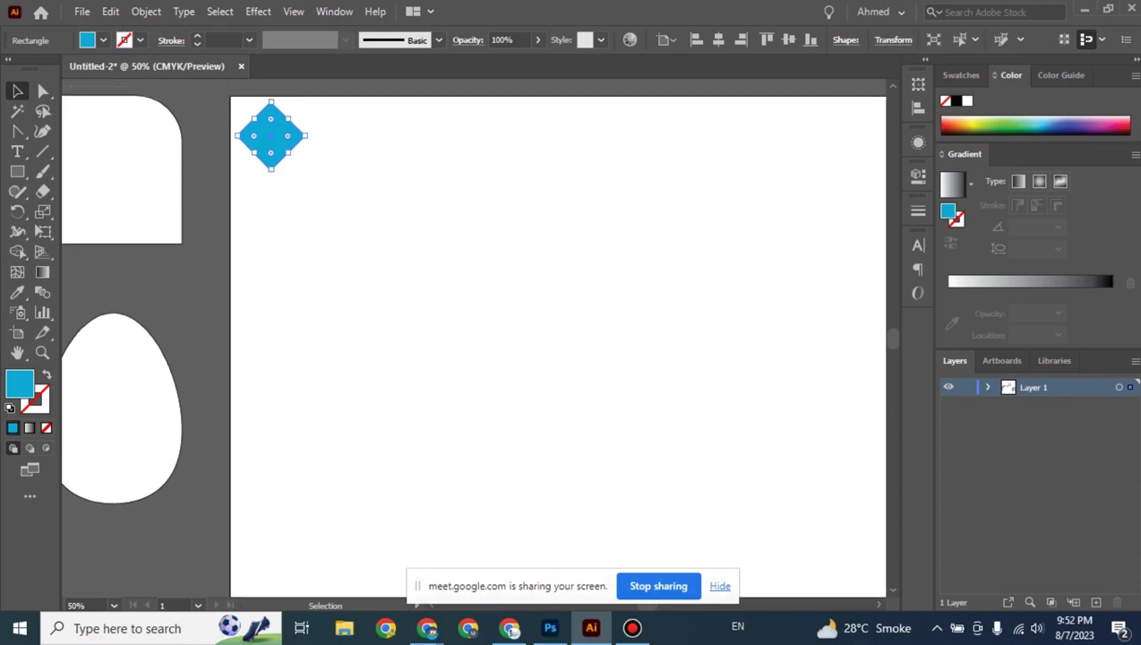
scroll(555, 340, "down", 1)
scroll(555, 340, "up", 1)
left_click_drag(270, 136, 271, 203)
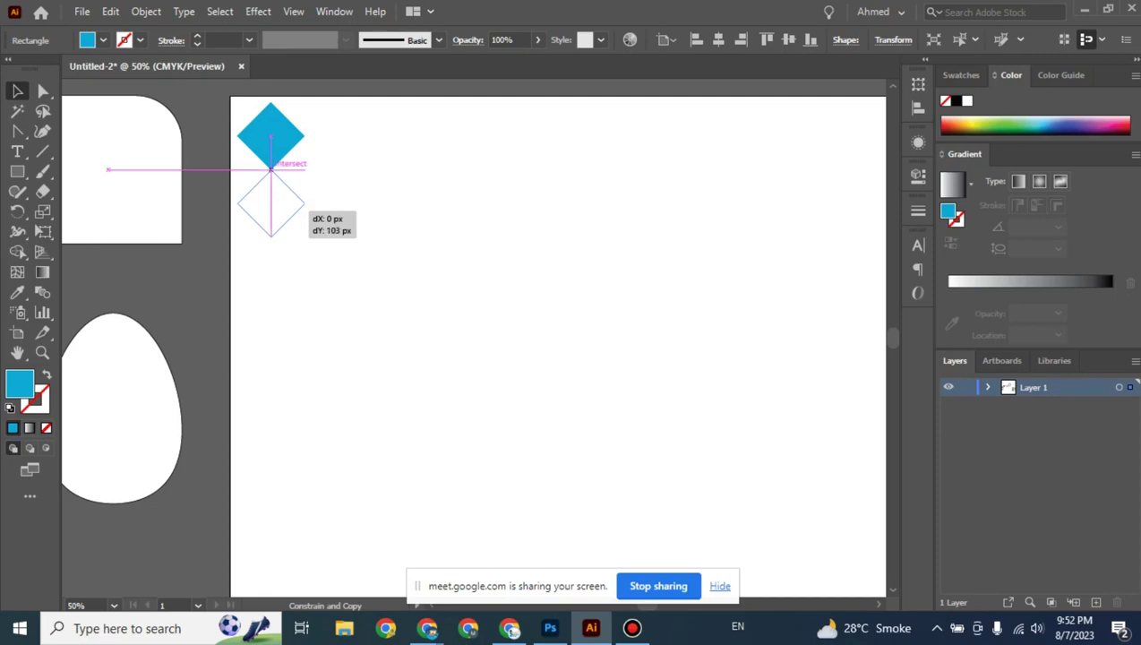
left_click_drag(270, 202, 270, 203)
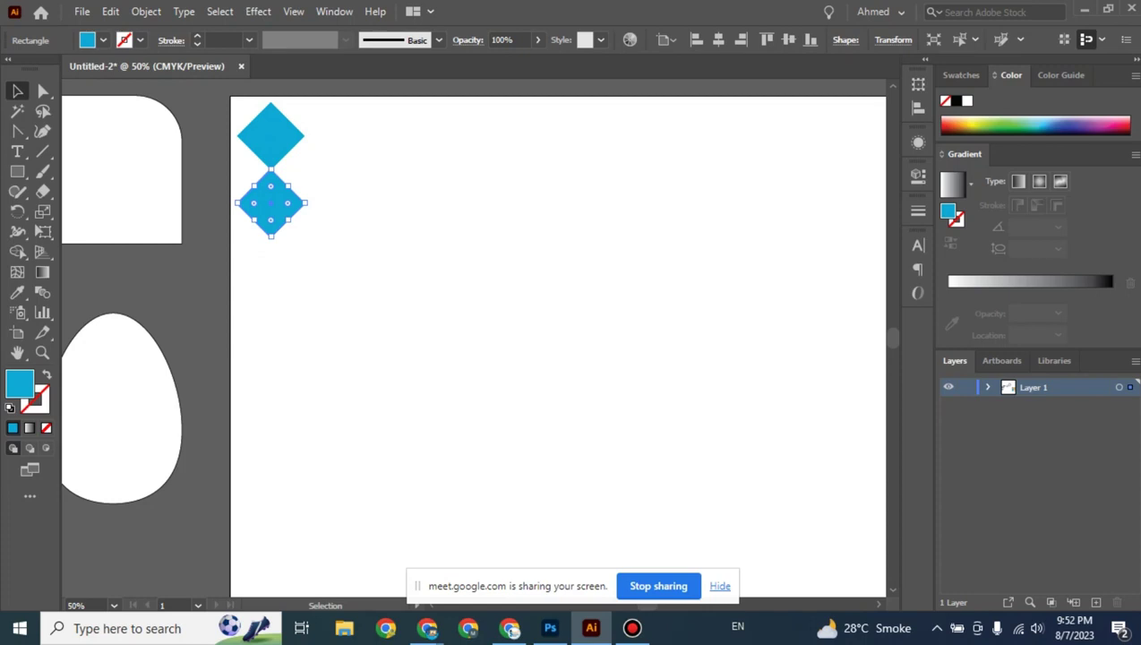
Repeat the copy four times with Ctrl+D, stacking six diamonds down the left edge.
key("a")
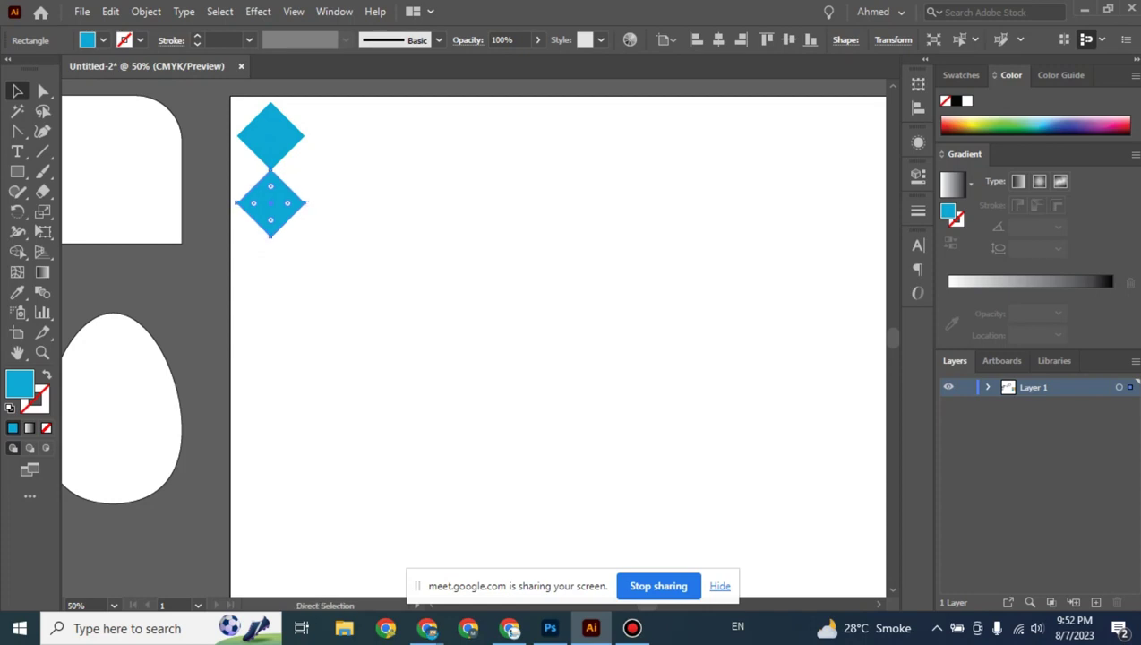
key("ctrl+d")
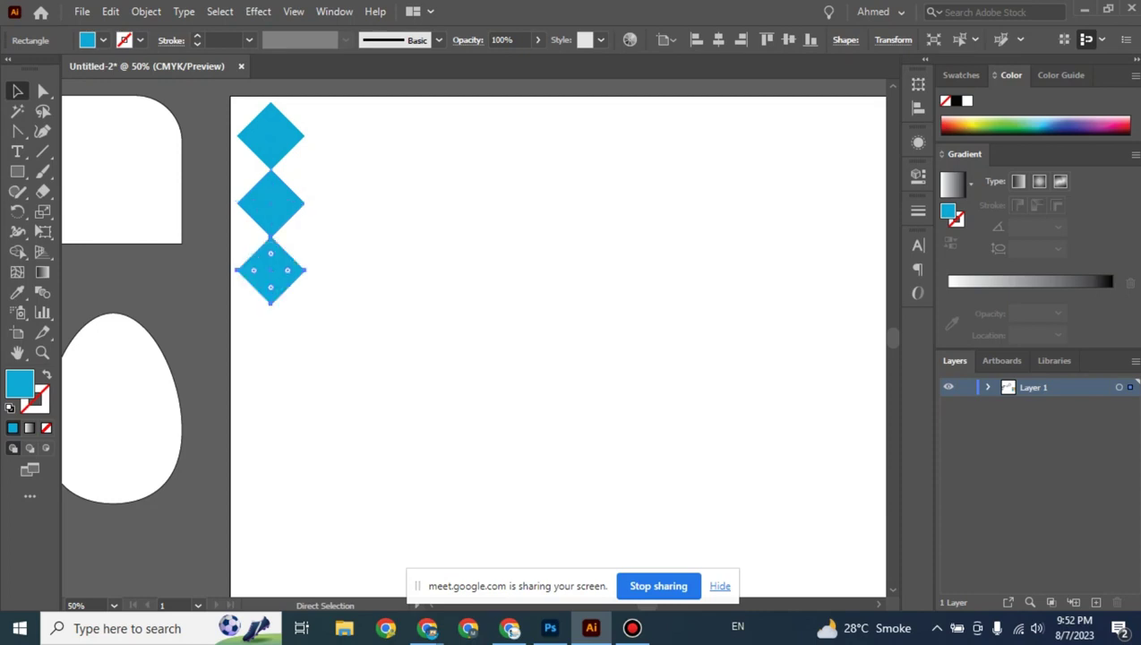
key("ctrl+d")
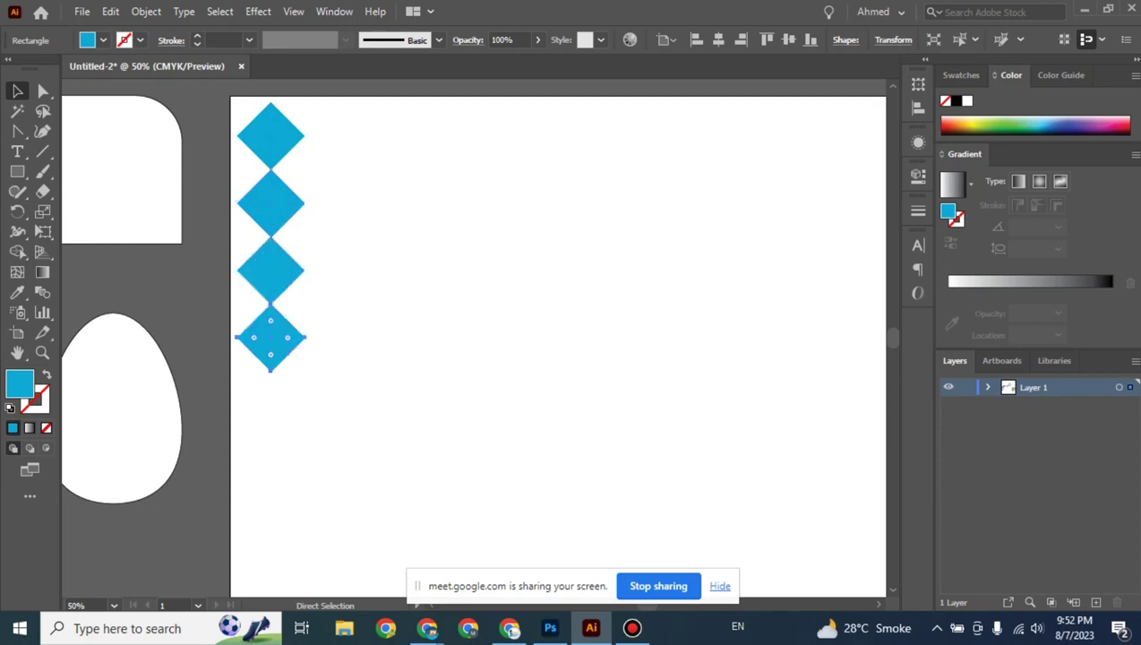
key("ctrl+d")
key("ctrl+d")
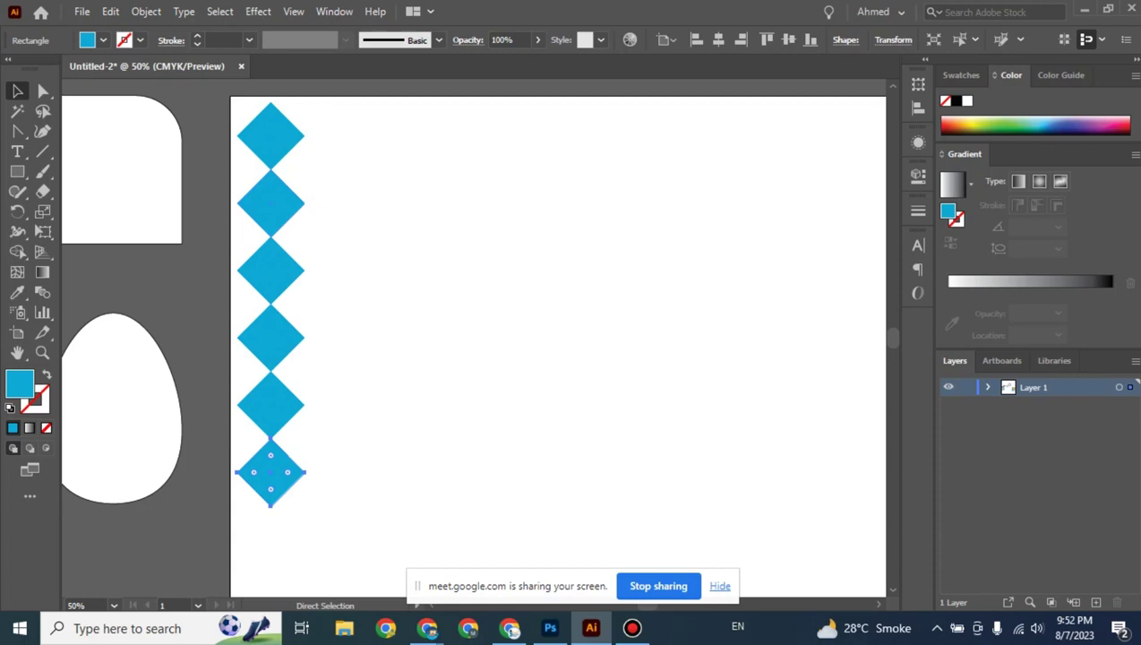
key("ctrl+d")
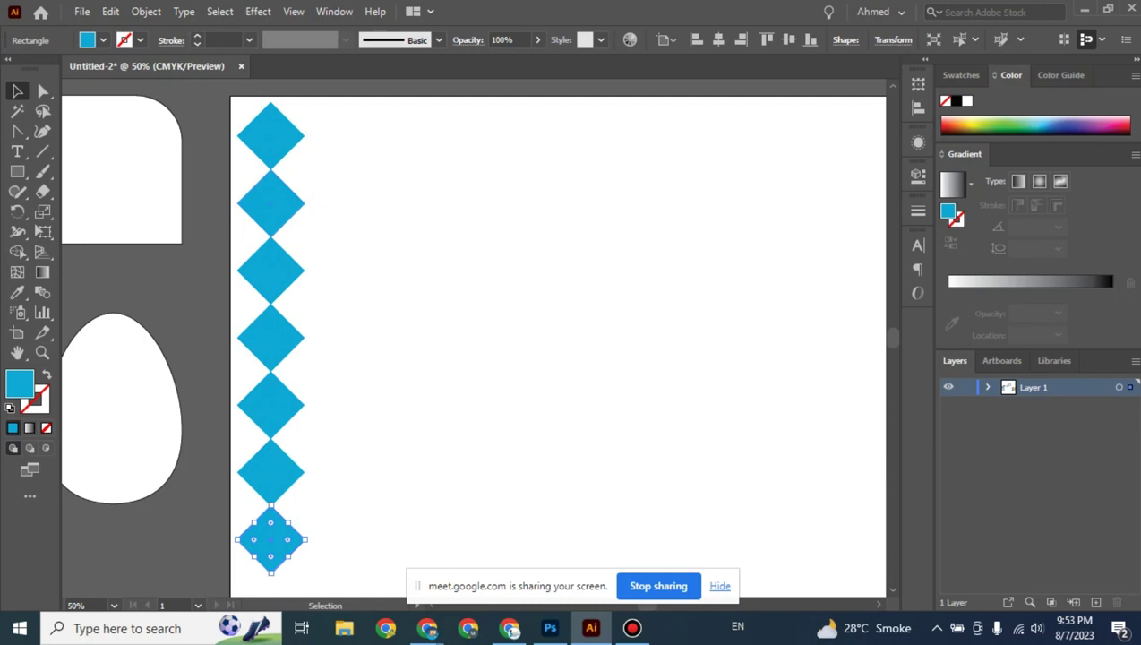
Select the whole diamond column along the artboard's left edge.
key("ctrl+minus")
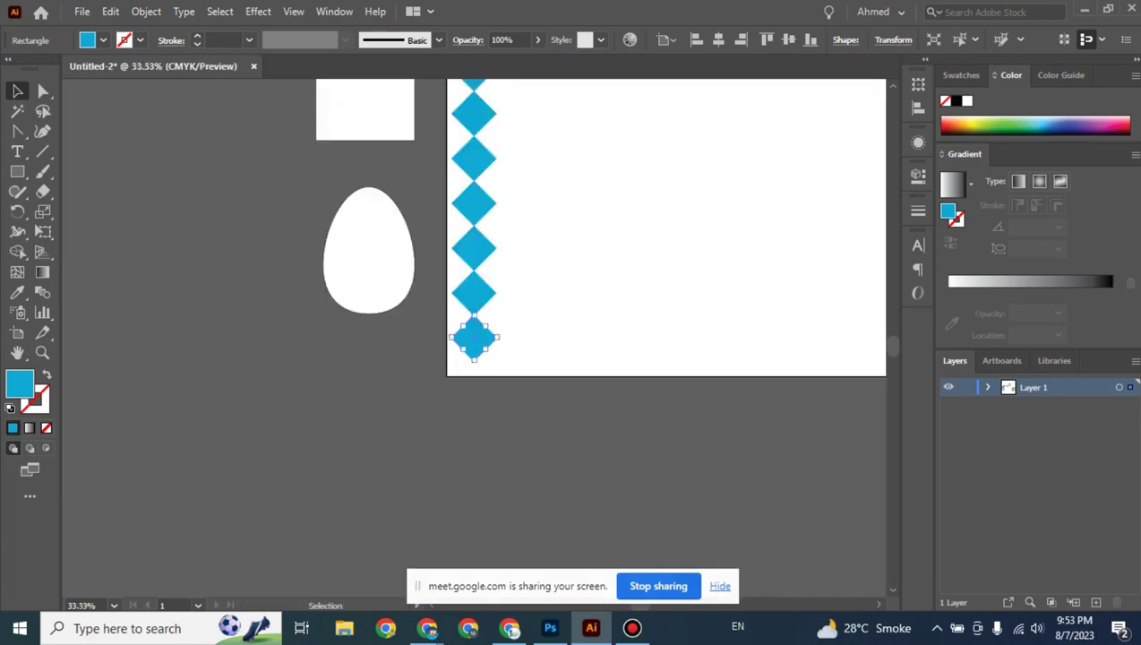
key("ctrl+plus")
scroll(564, 305, "up", 3)
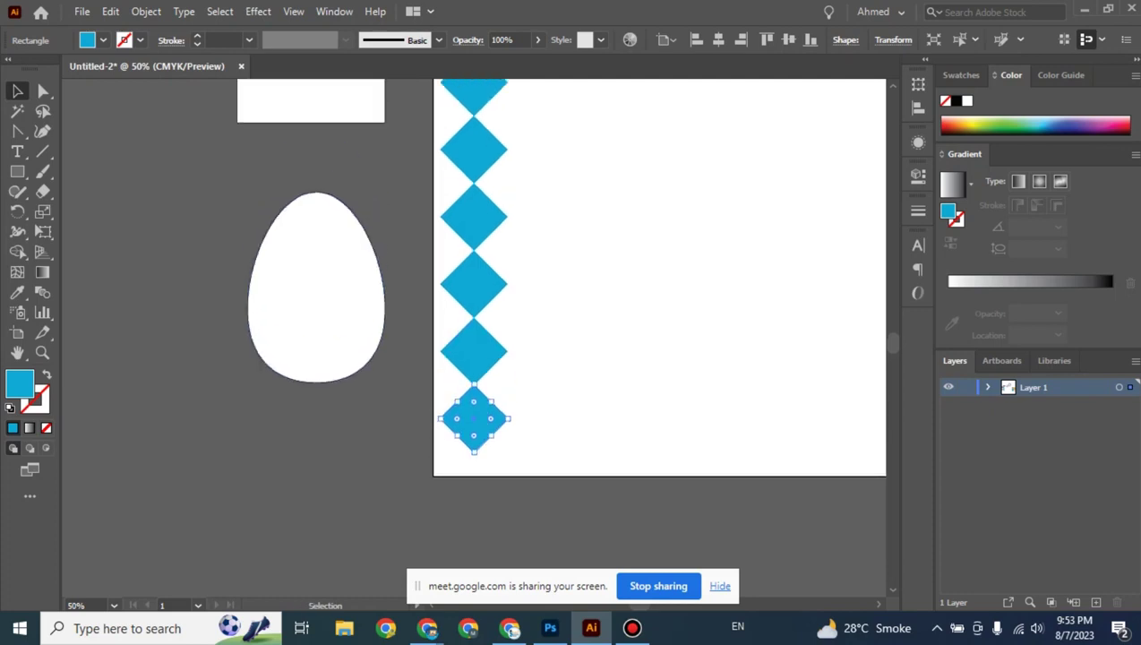
scroll(564, 305, "up", 3)
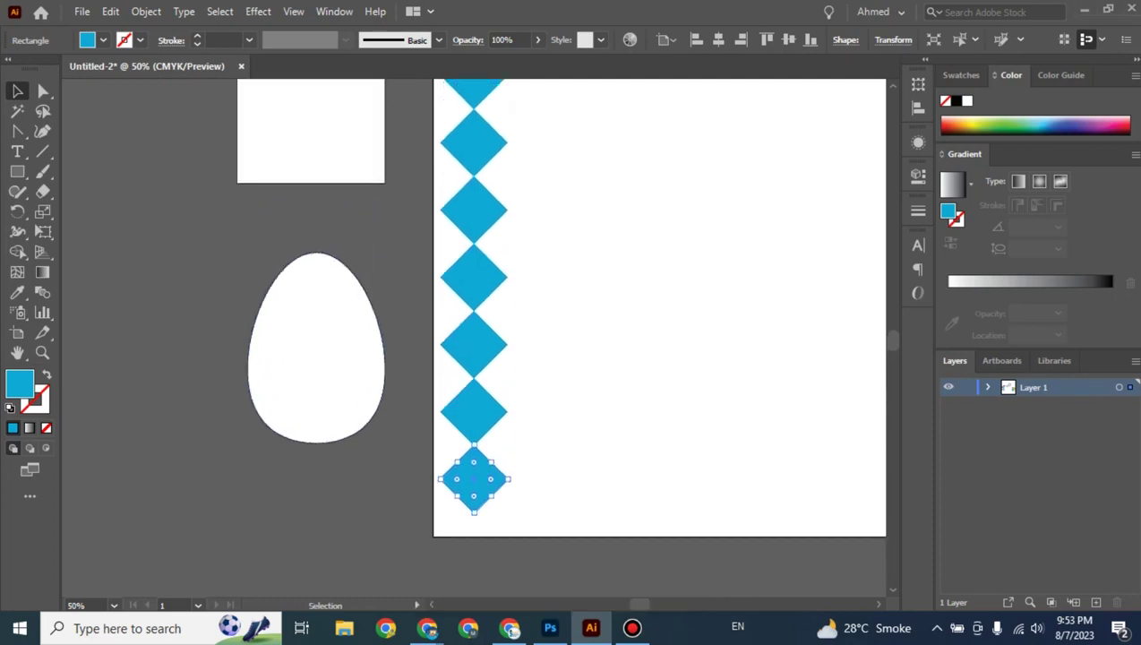
scroll(474, 304, "right", 5)
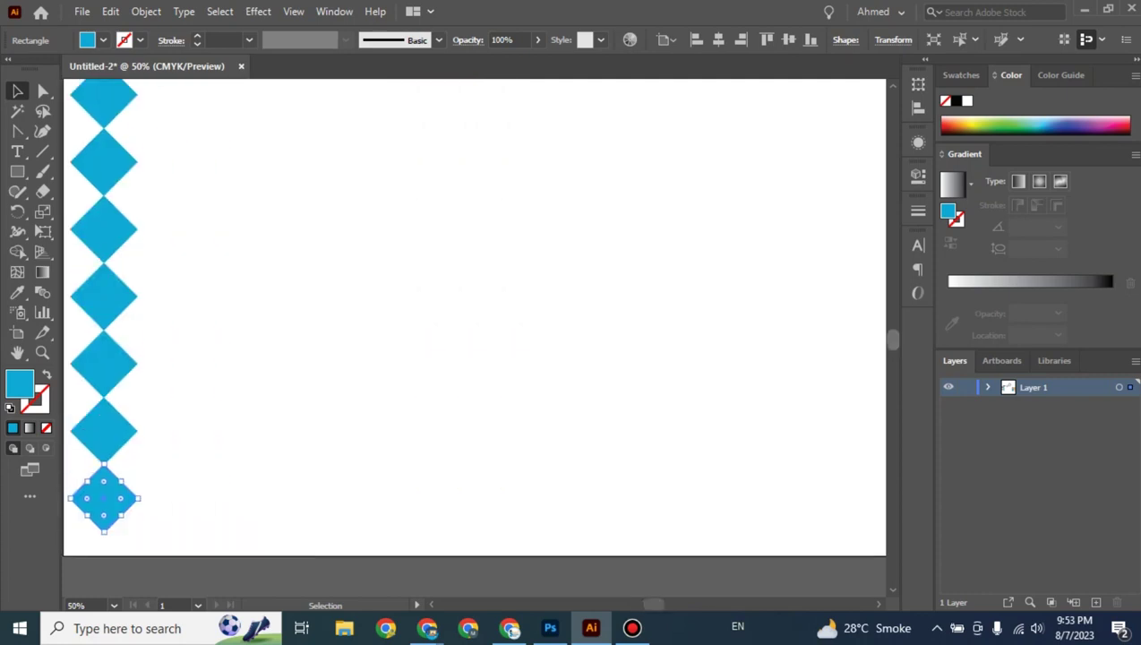
scroll(475, 336, "up", 2)
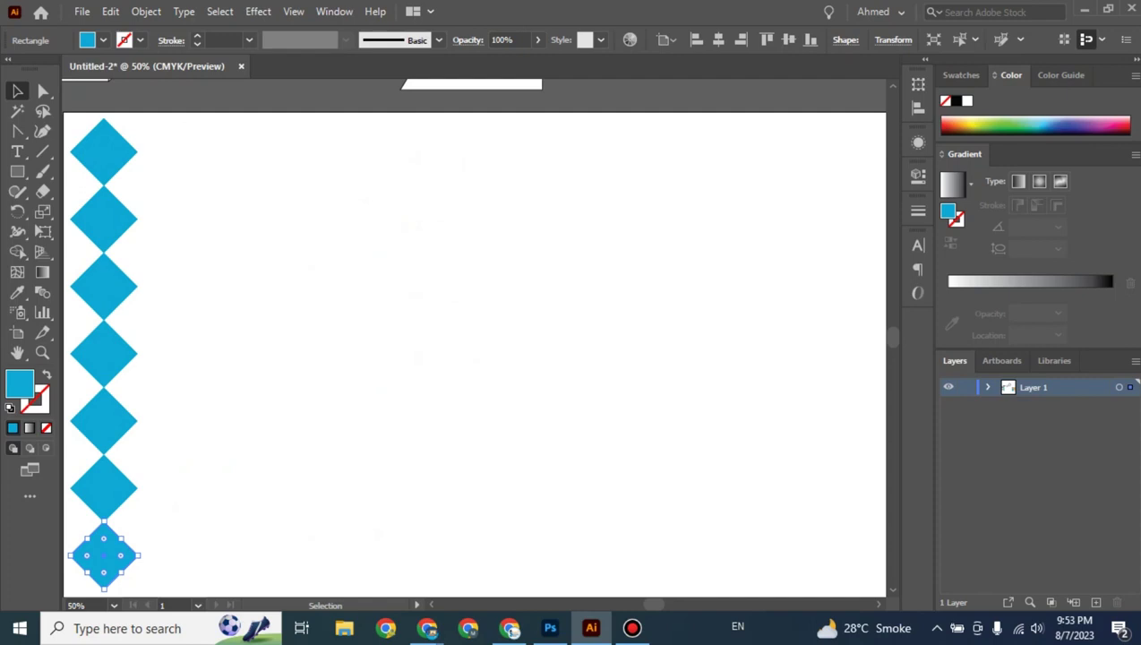
mouse_move(159, 118)
left_mouse_down()
mouse_move(102, 421)
mouse_move(98, 573)
left_mouse_up()
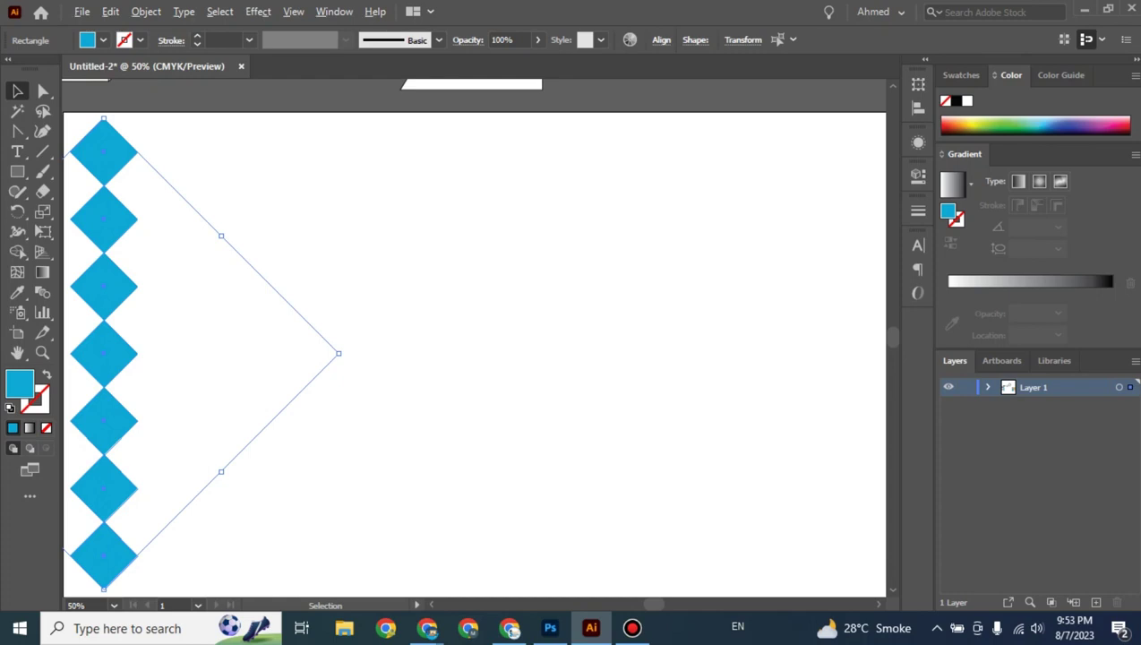
Duplicate the column offset down and right so it interlocks, replacing a mistaken copy, then deselect.
mouse_move(104, 354)
left_mouse_down()
mouse_move(137, 385)
mouse_move(108, 150)
mouse_move(142, 186)
left_mouse_up()
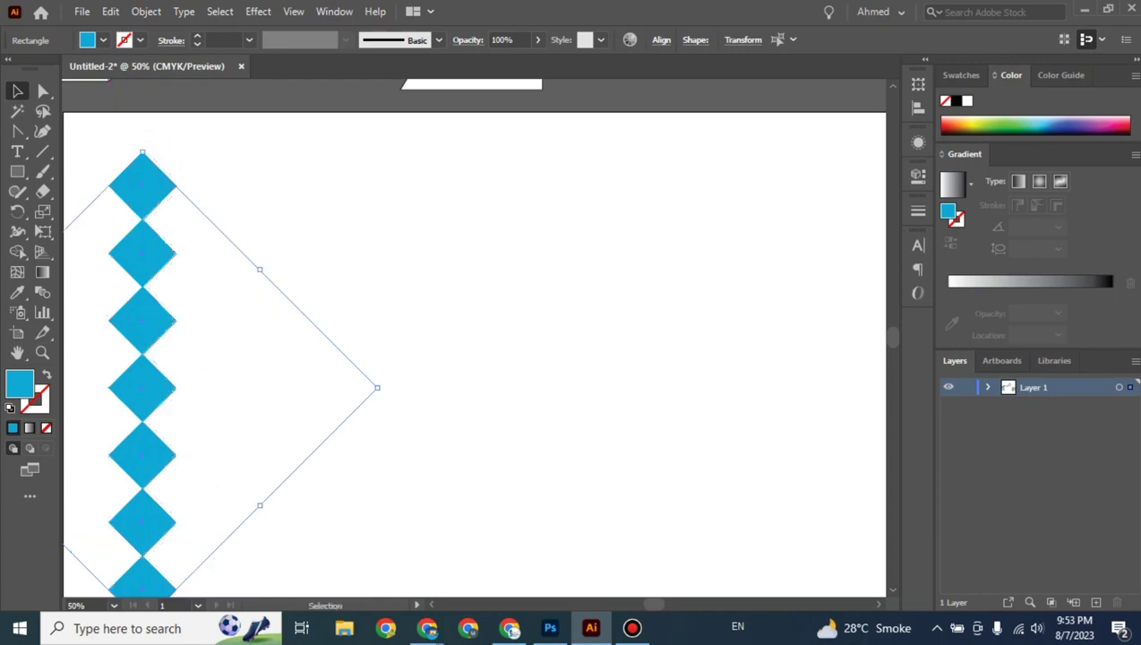
key("ctrl+z")
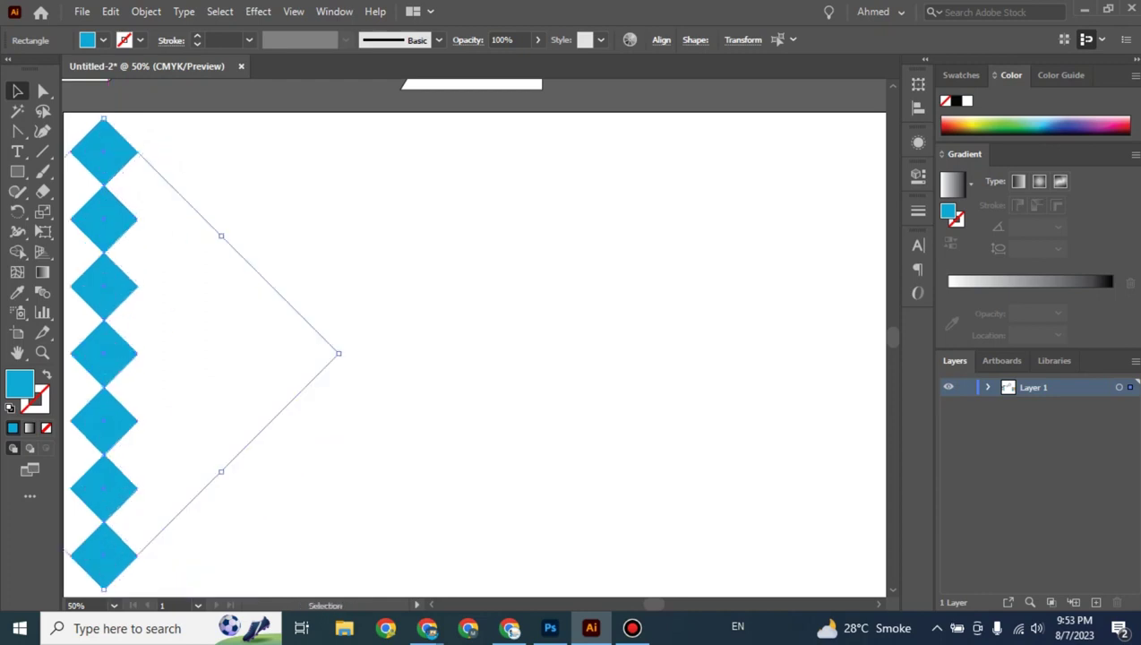
mouse_move(104, 119)
left_mouse_down()
mouse_move(146, 152)
mouse_move(108, 152)
left_mouse_up()
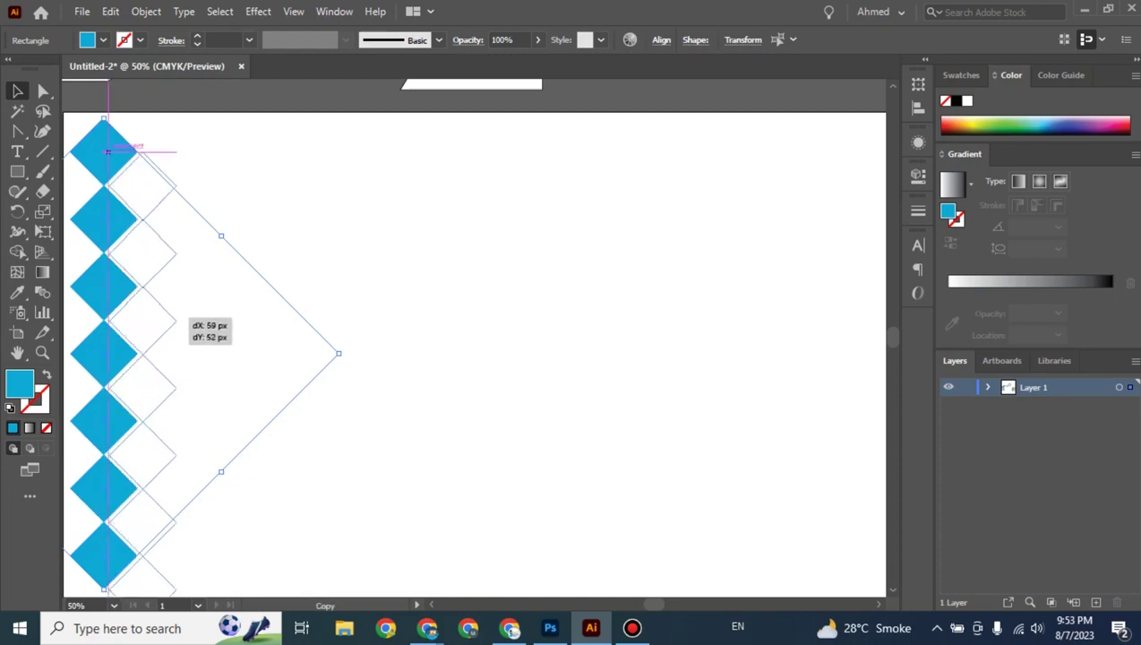
left_click_drag(108, 152, 107, 152)
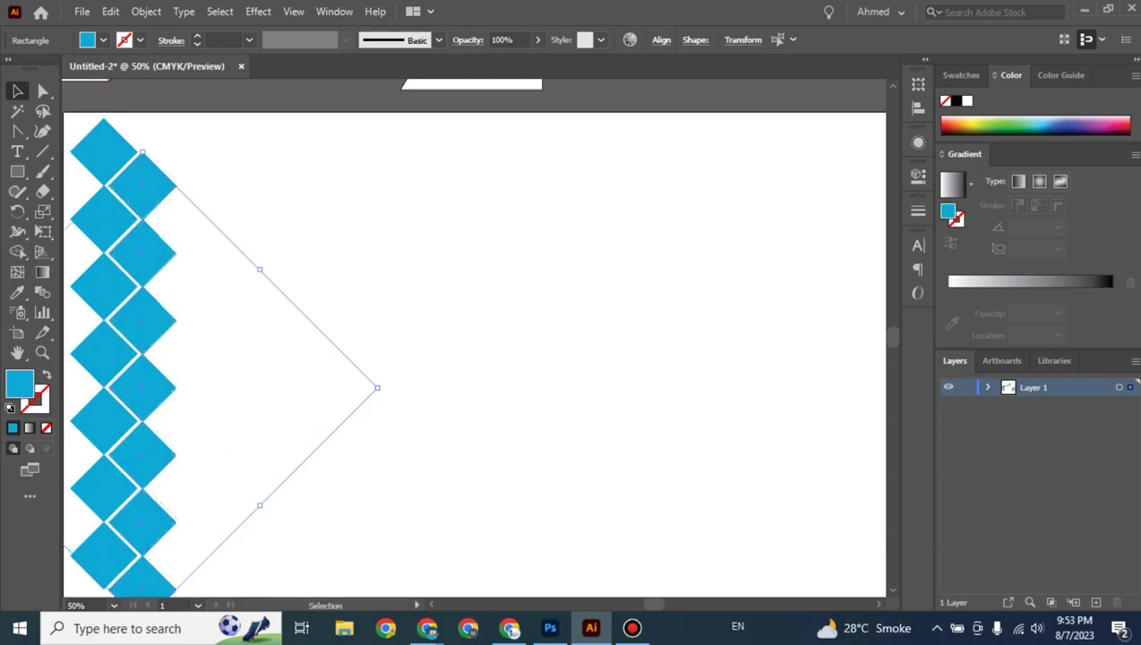
key("ctrl+shift+a")
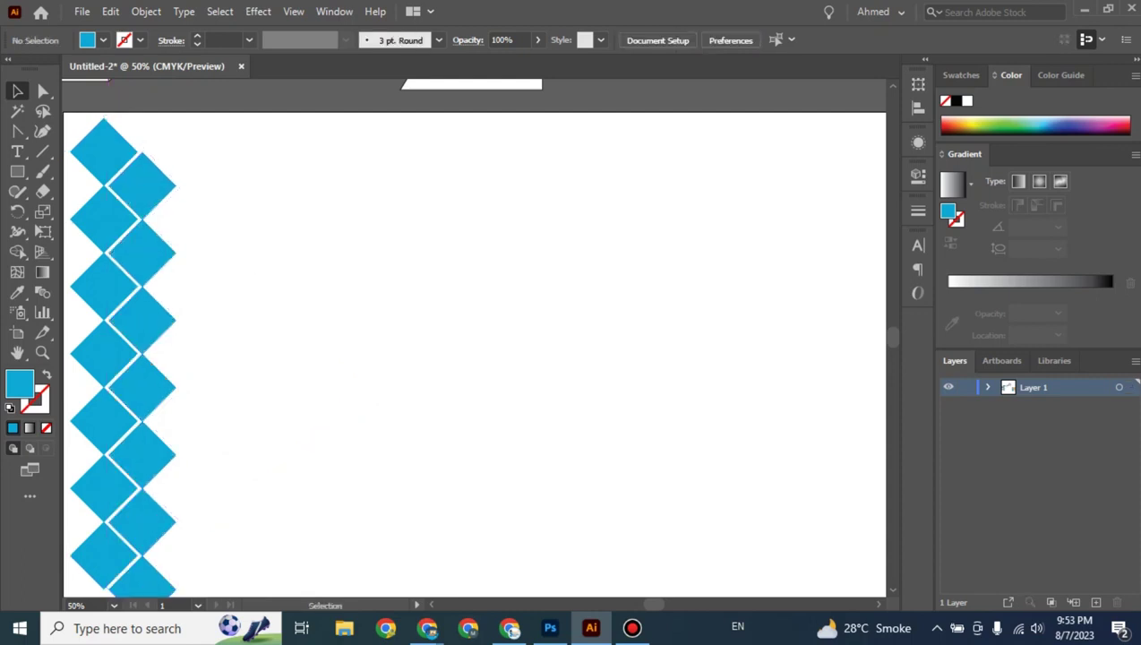
Select the diamond column pair and try copying it right, undoing the attempts.
scroll(475, 354, "left", 3)
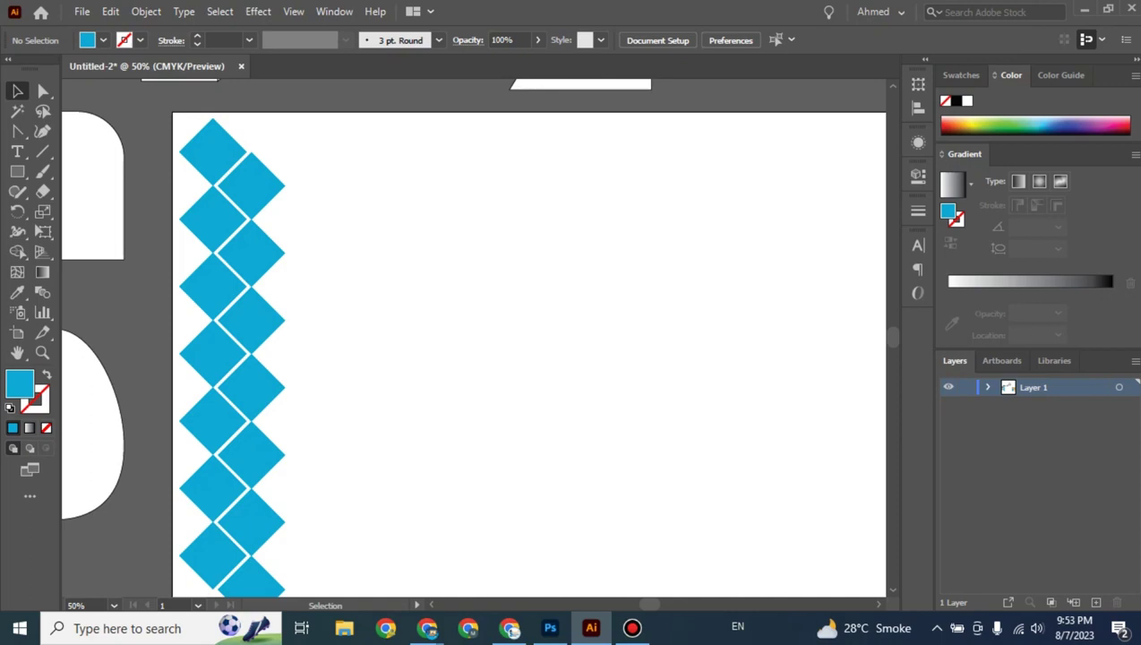
left_click_drag(649, 605, 652, 604)
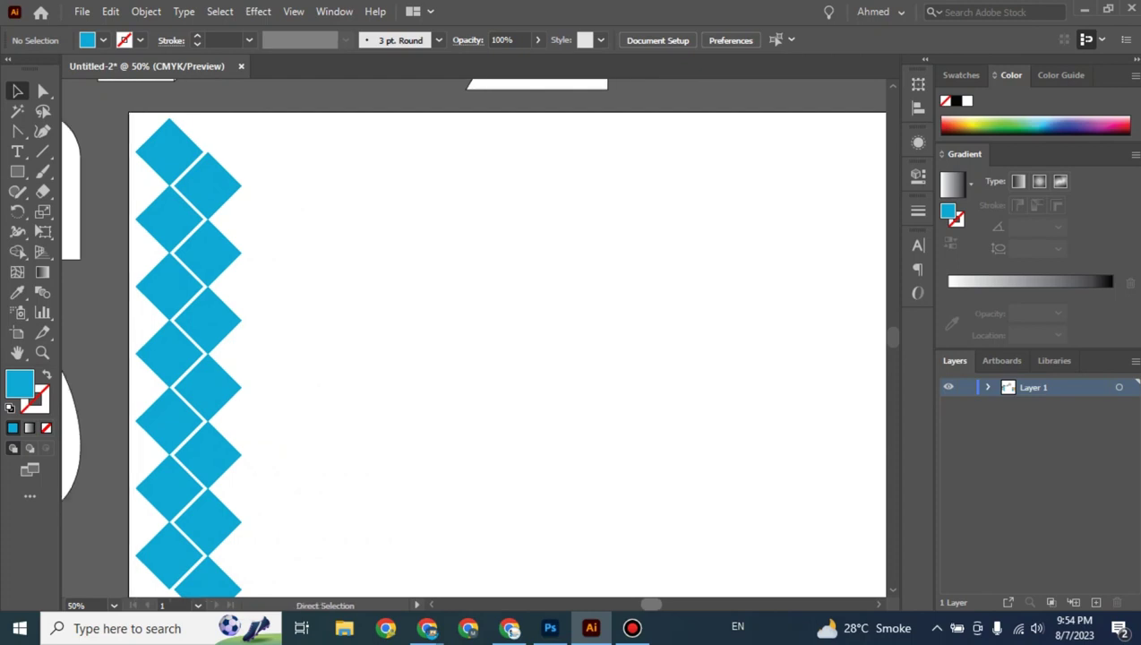
key("ctrl+minus")
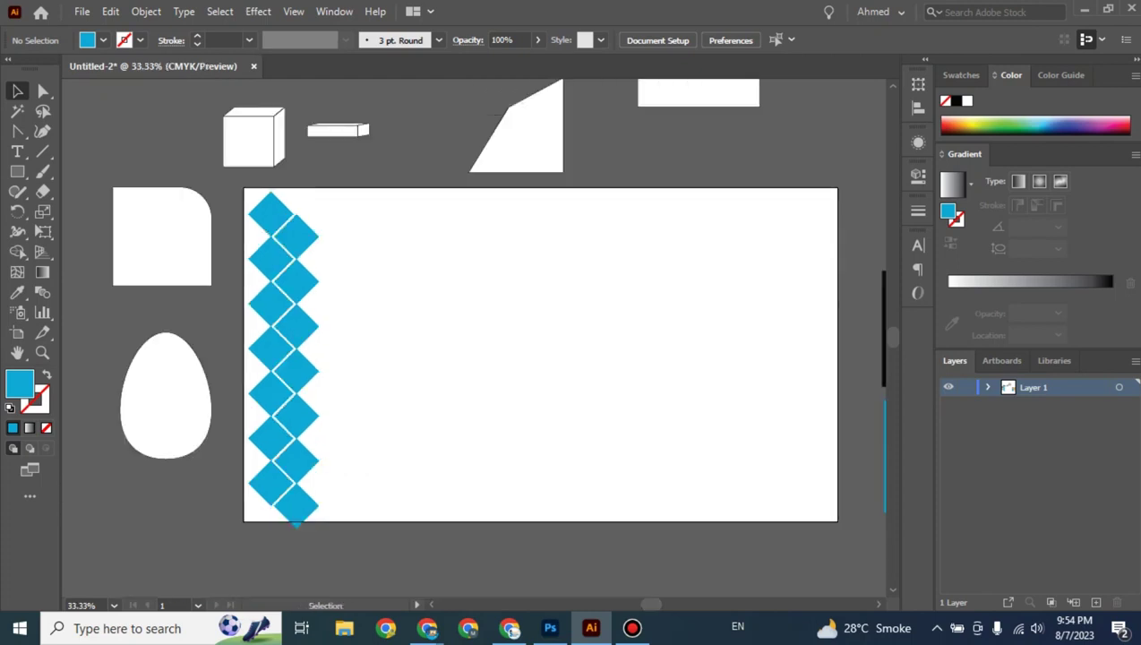
left_click_drag(347, 203, 249, 515)
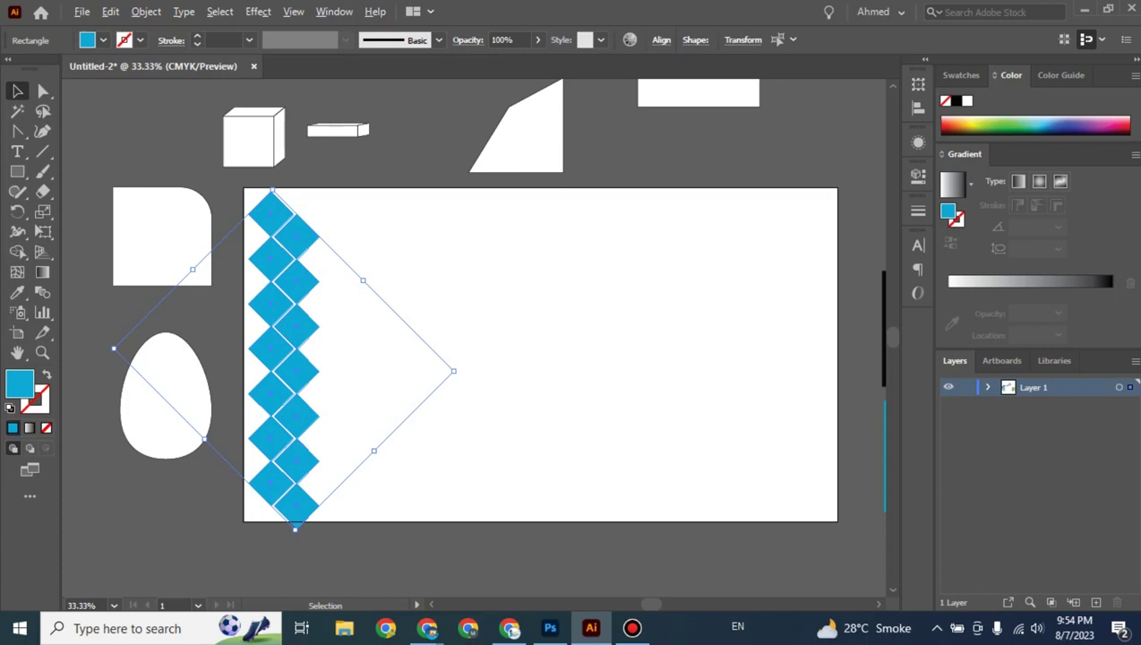
left_click_drag(298, 360, 331, 360)
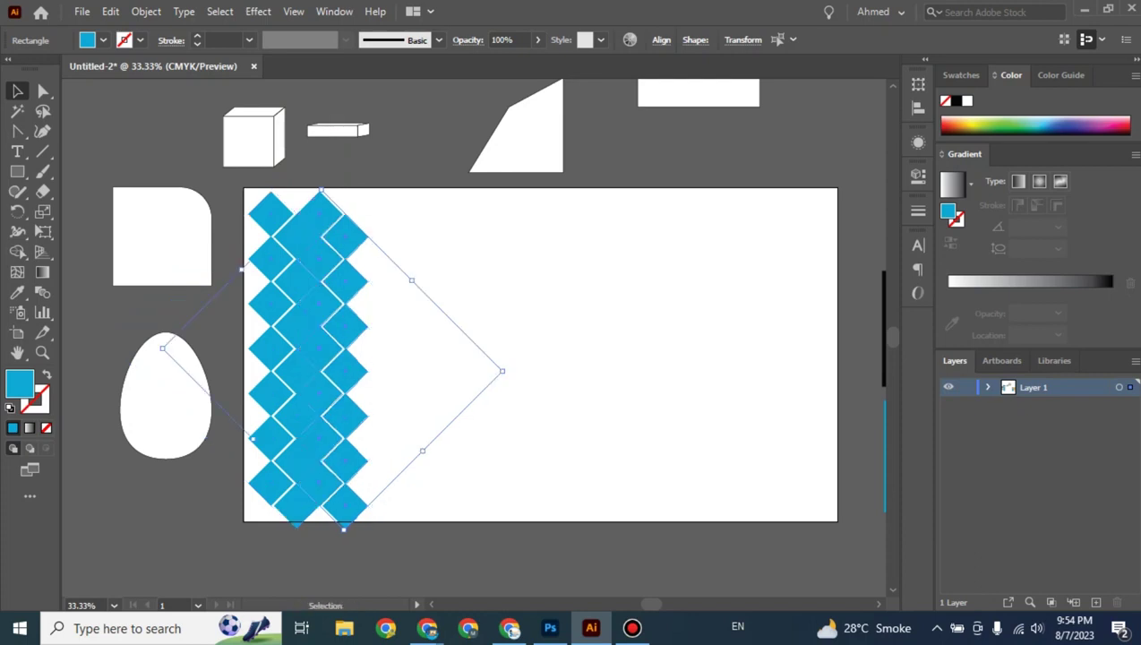
key("ctrl+z")
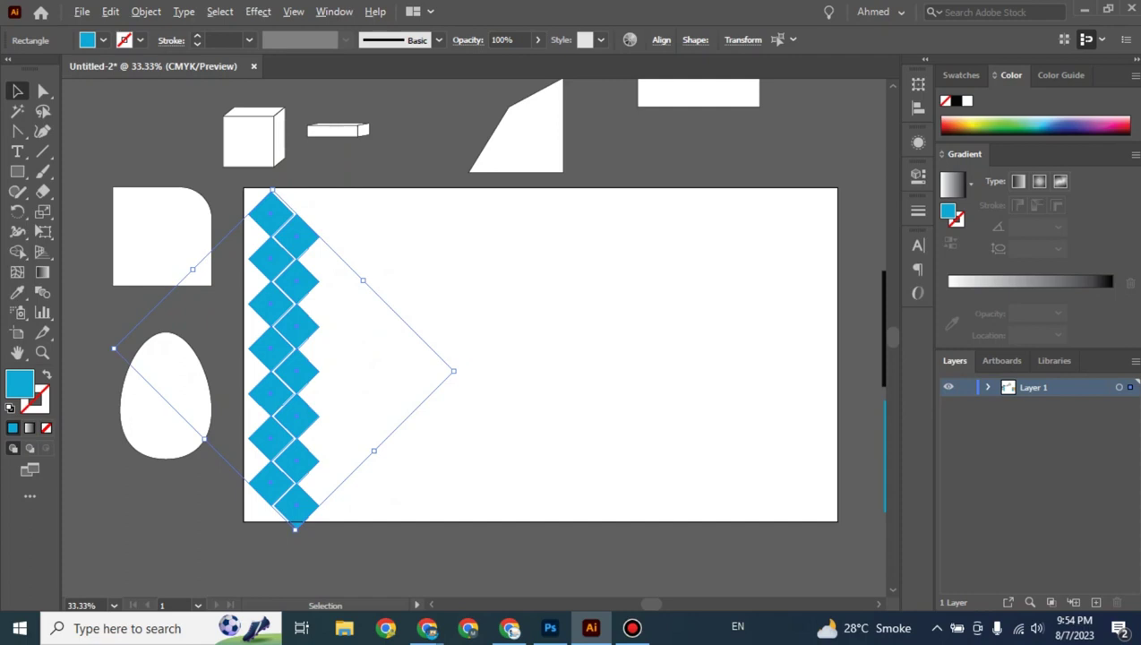
key("shift")
key("ctrl+shift+a")
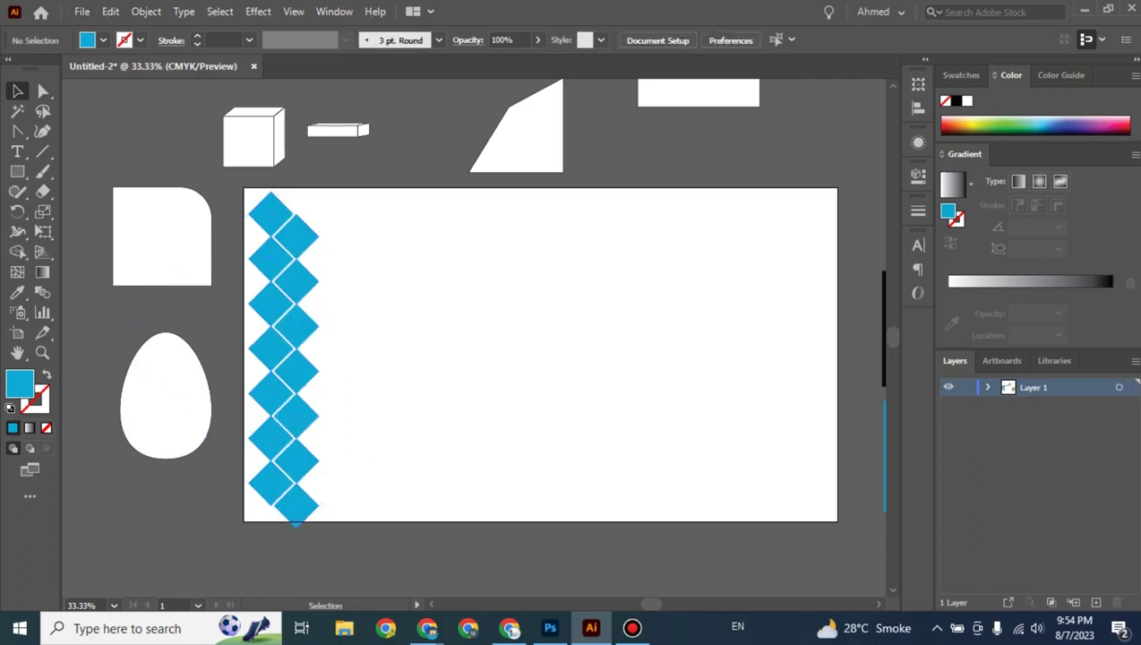
key("ctrl+z")
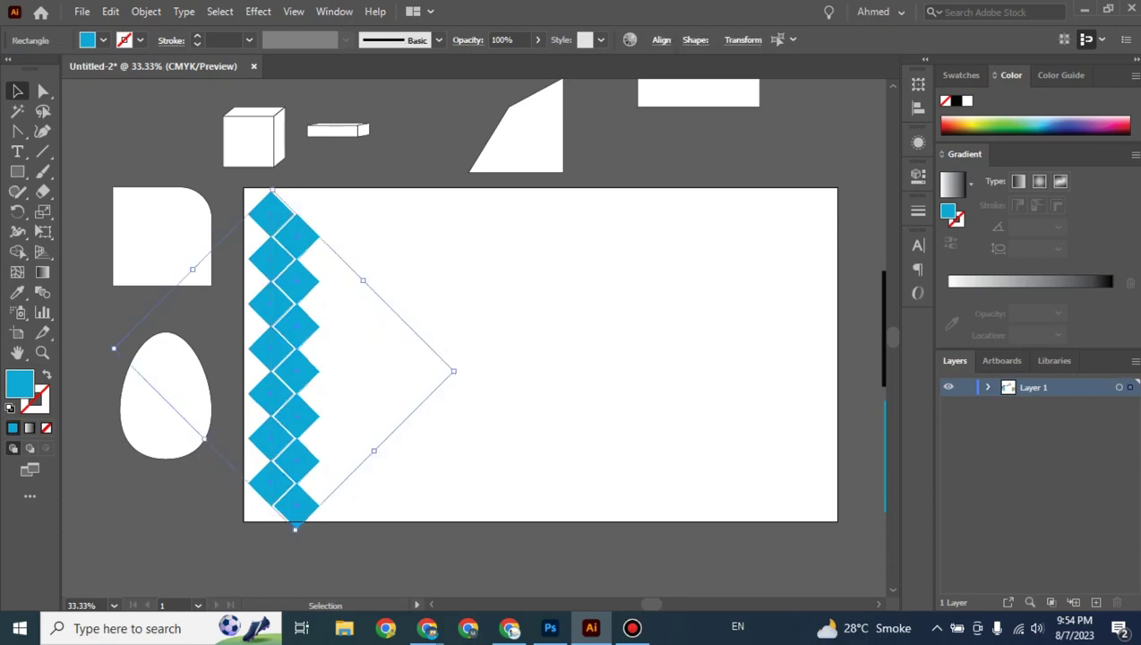
left_click_drag(294, 529, 305, 527)
key("ctrl+z")
key("ctrl+shift+a")
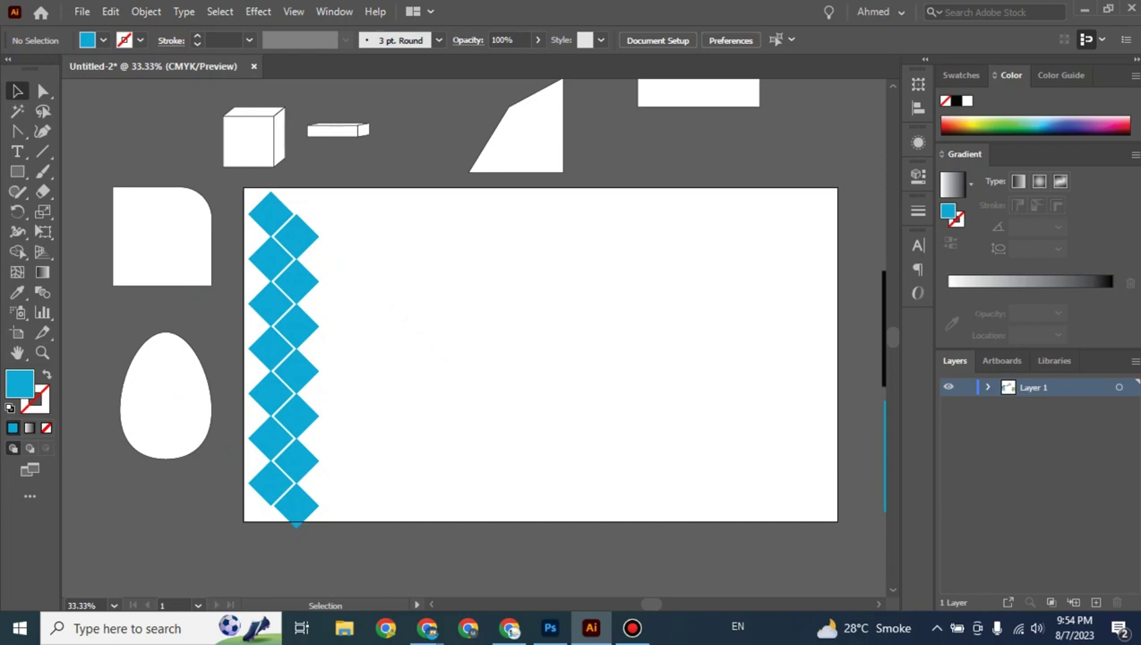
Copy the column pair to the right and repeat twice with Ctrl+D to fill the artboard.
left_click_drag(359, 190, 252, 507)
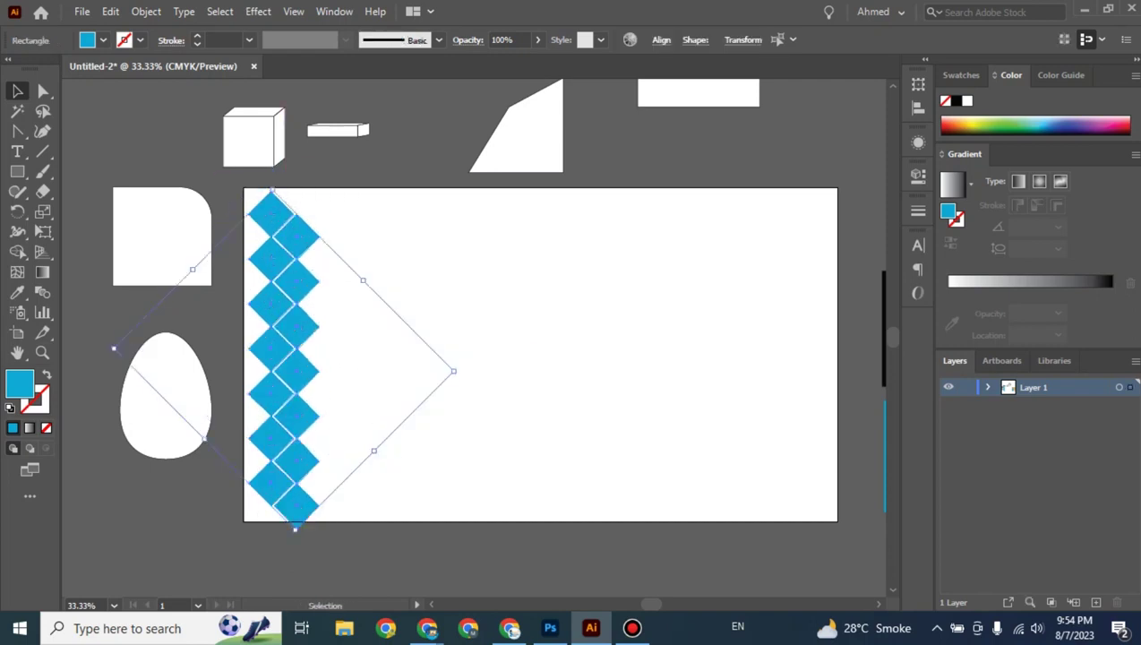
left_click_drag(363, 210, 253, 518)
left_click_drag(285, 358, 332, 359)
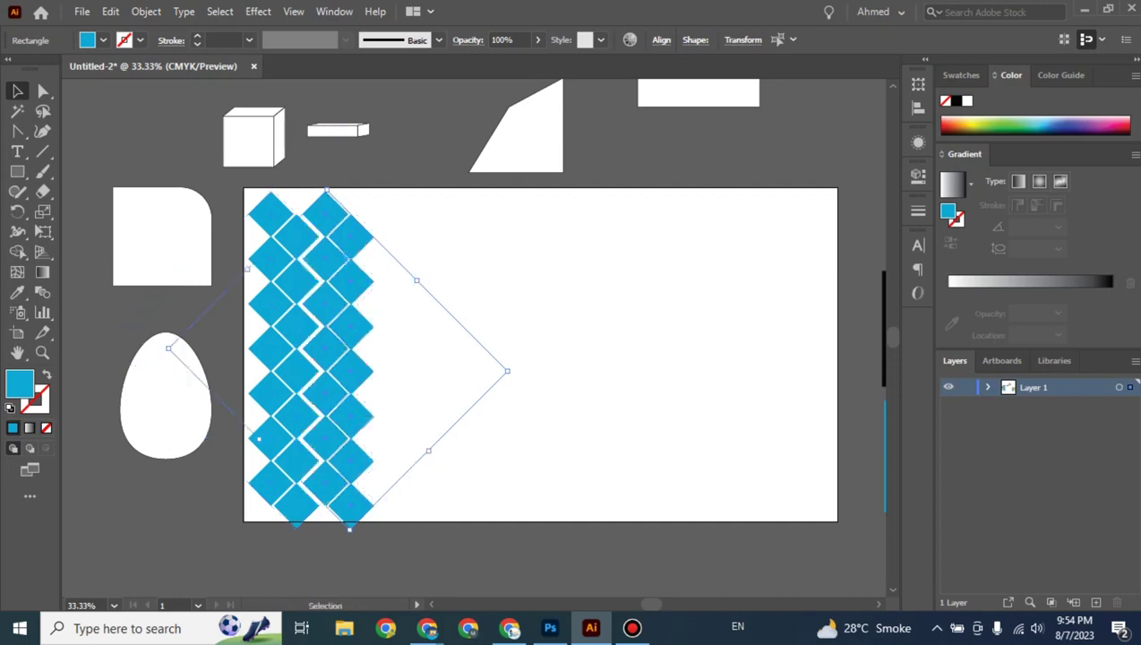
key("ctrl+shift+a")
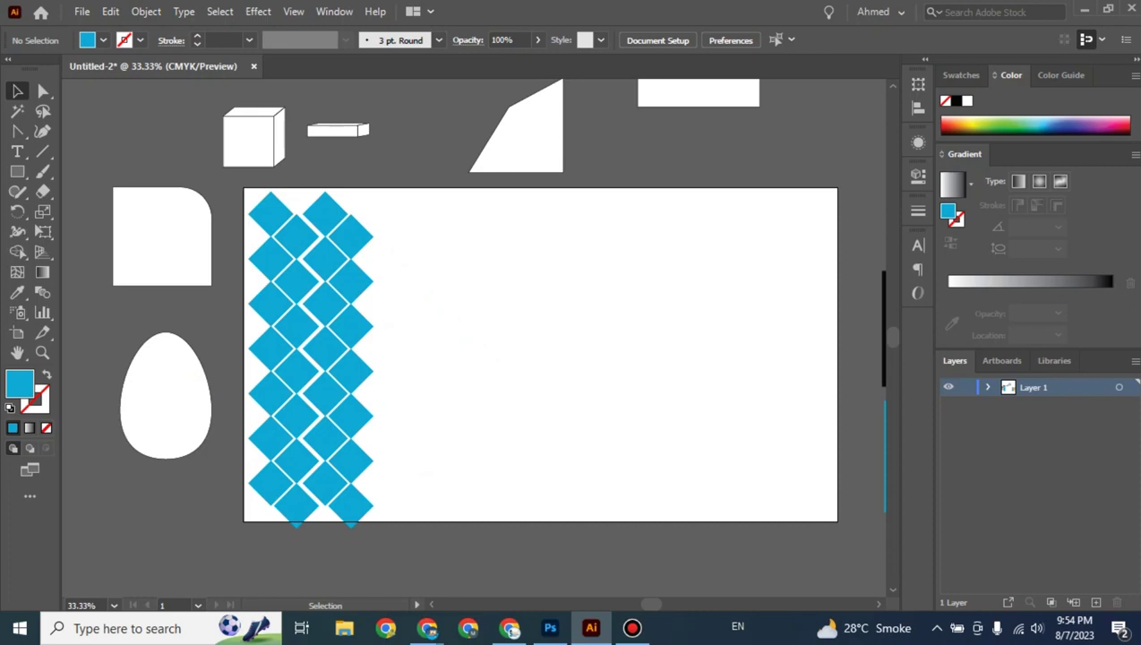
key("a")
key("v")
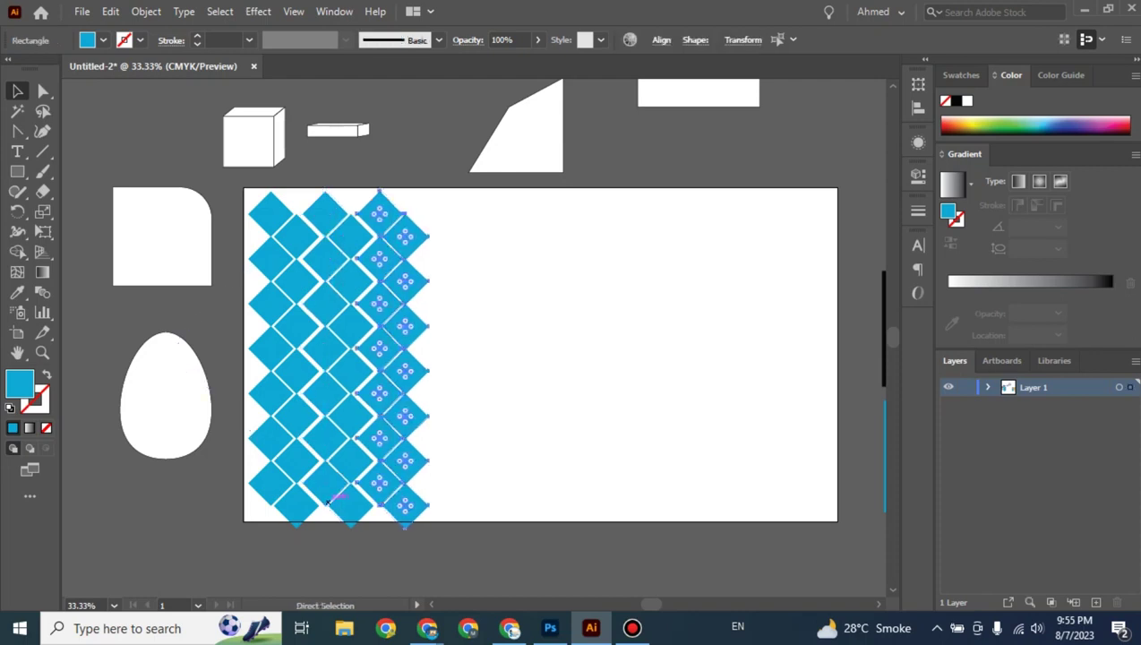
key("ctrl+d")
key("ctrl+d")
key("ctrl+d")
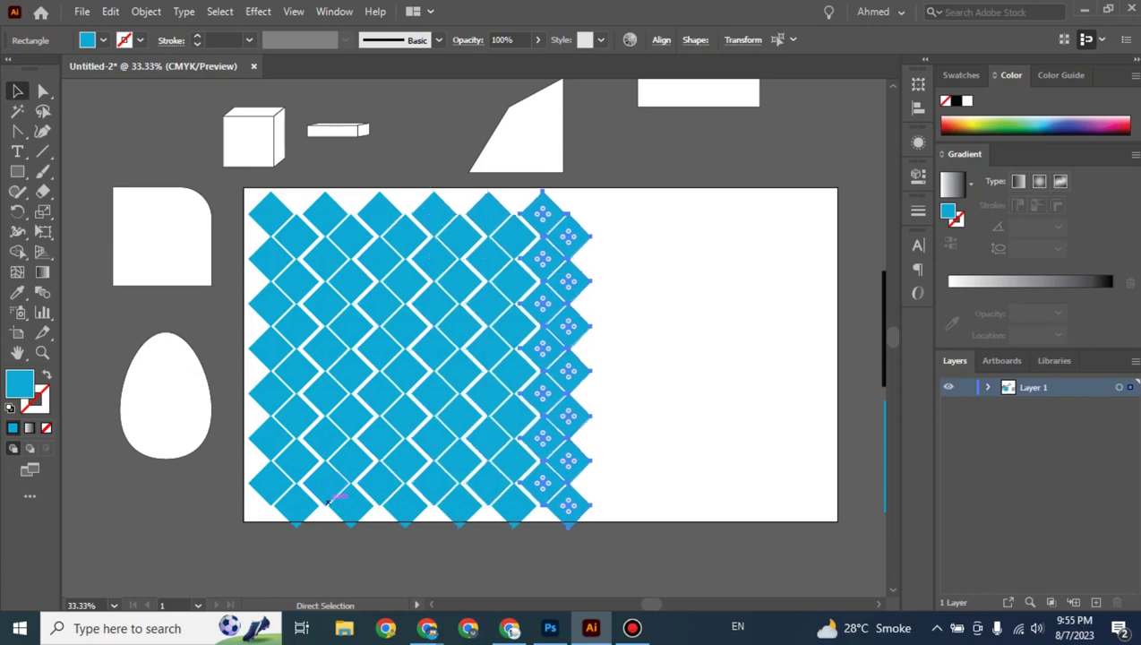
key("ctrl+d")
key("ctrl+d")
key("ctrl+d")
key("ctrl+d")
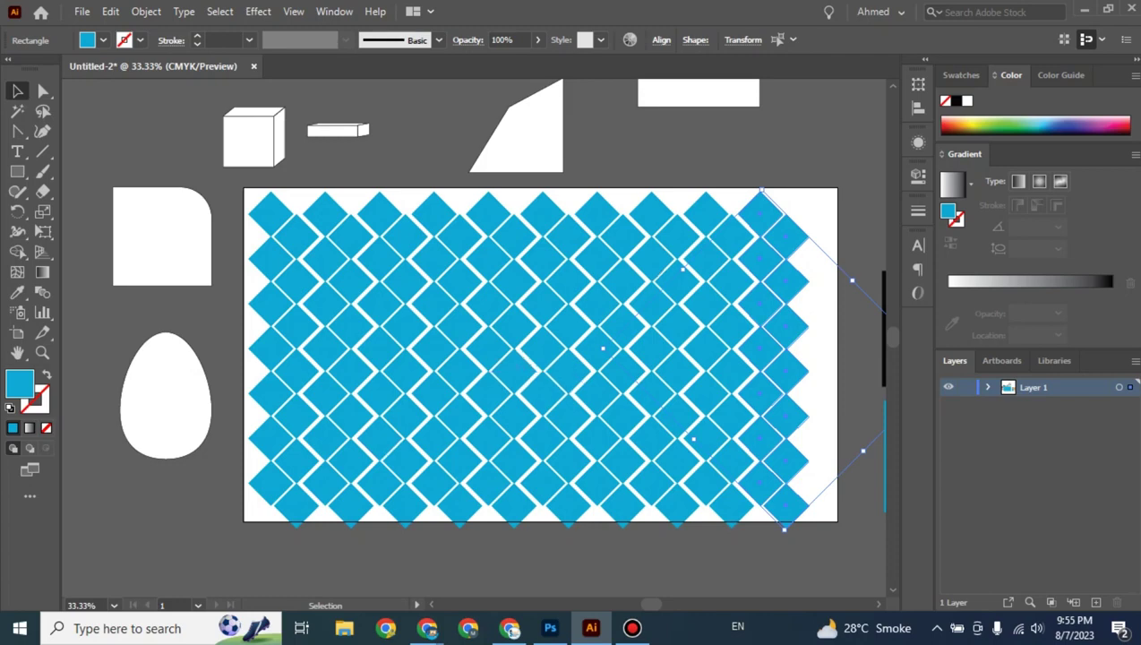
key("ctrl+shift+a")
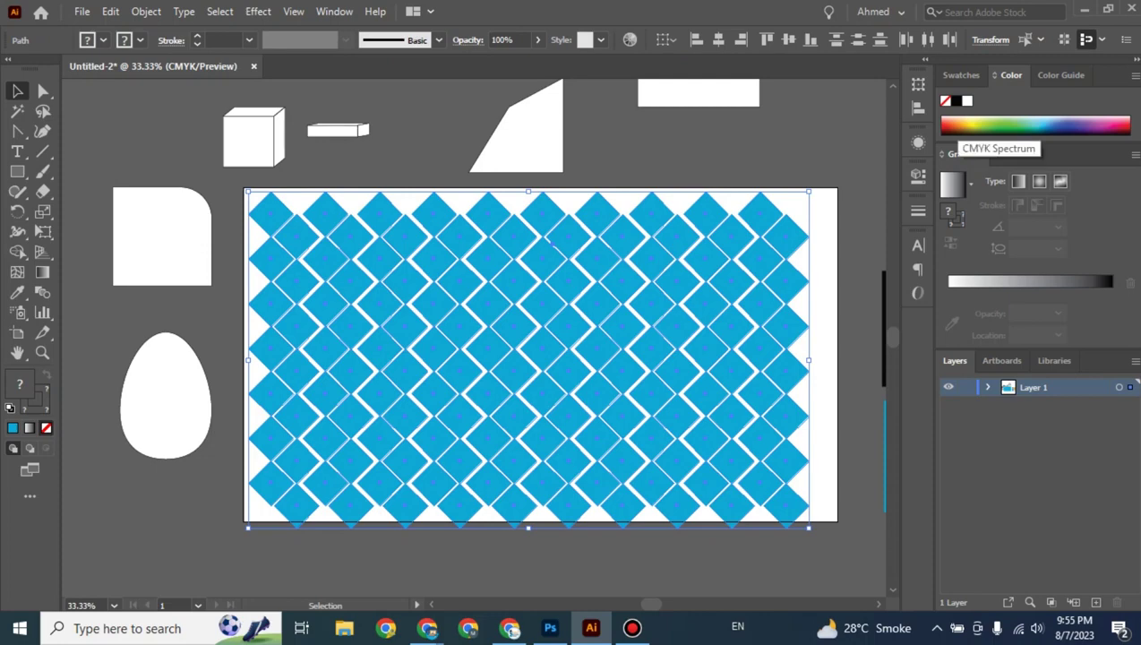
left_click(951, 128)
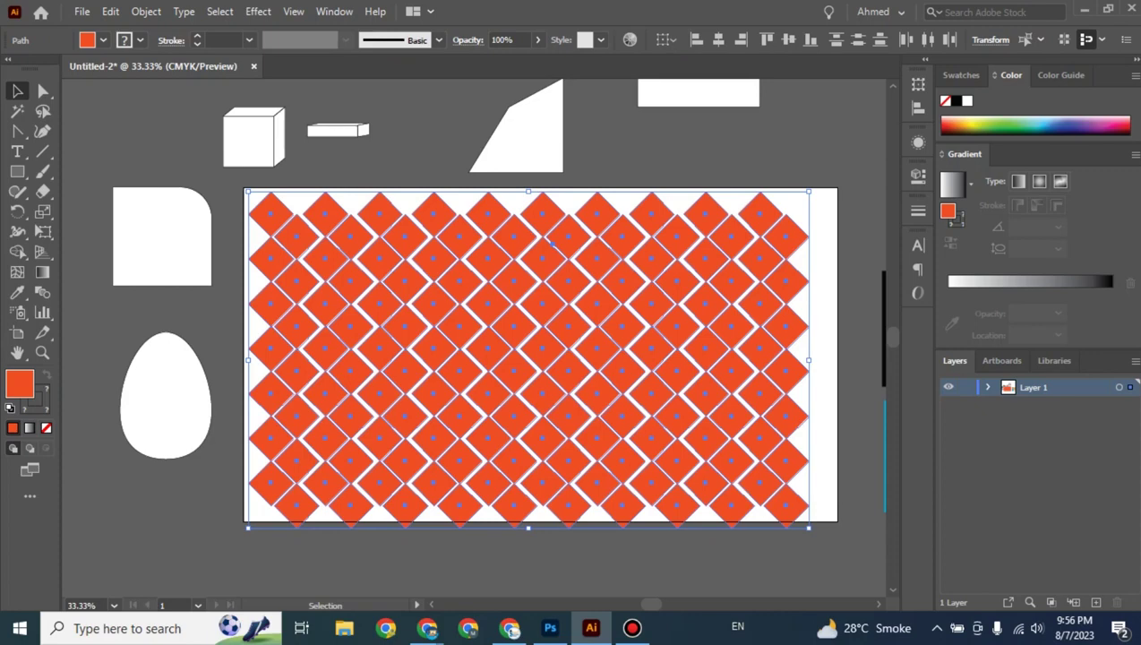
left_click(973, 126)
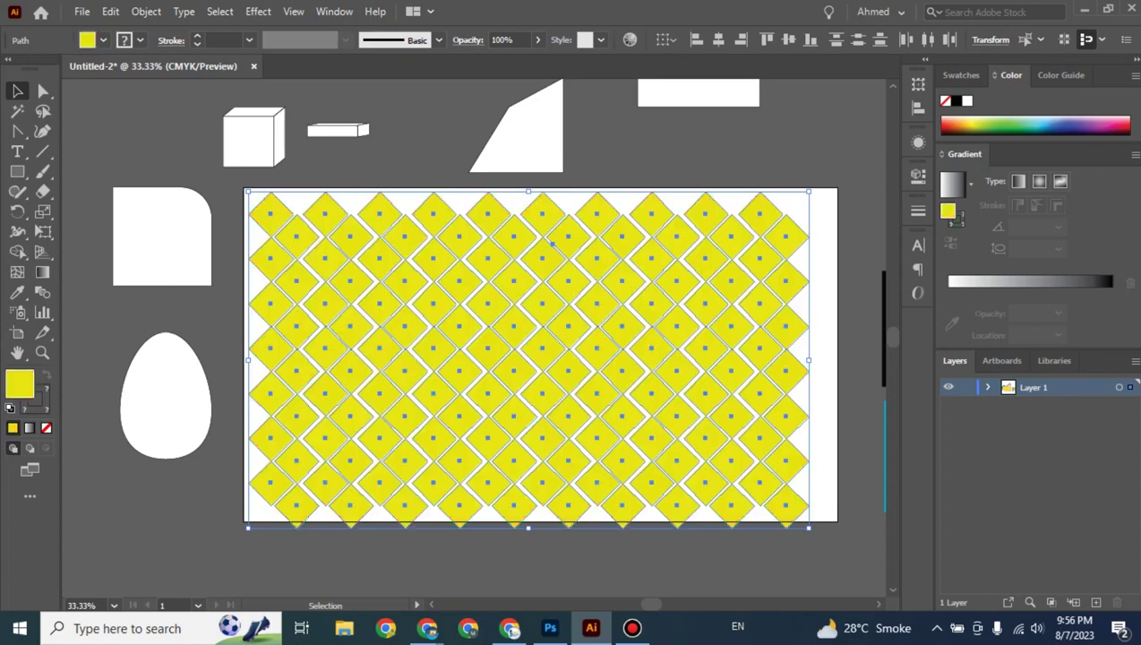
left_click(1003, 126)
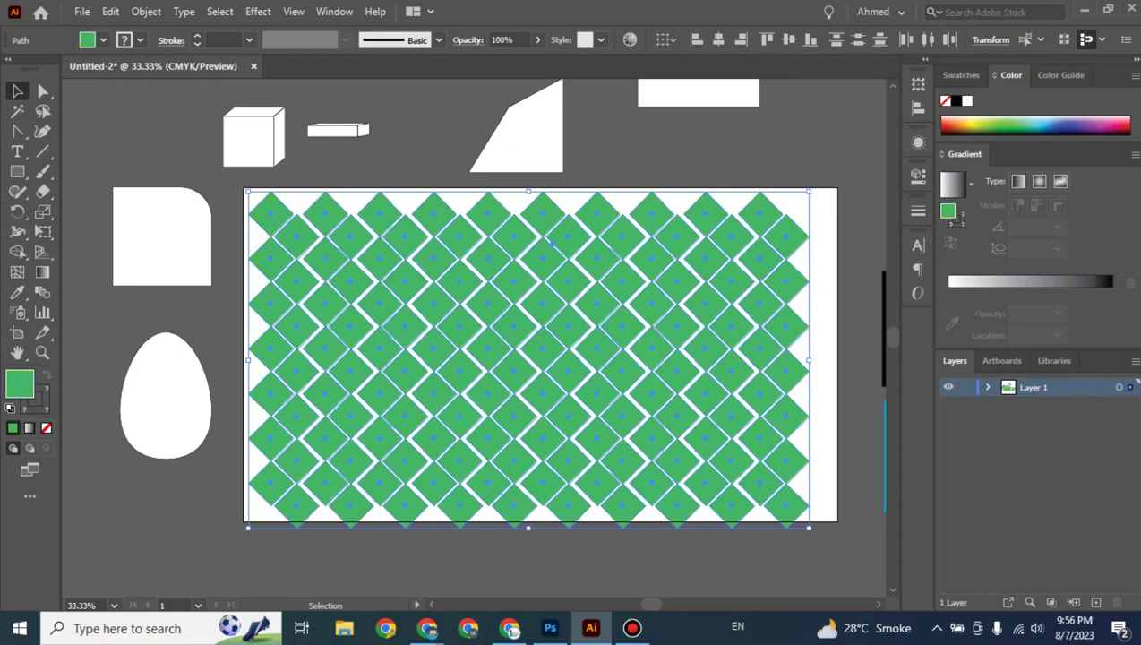
left_click(1012, 126)
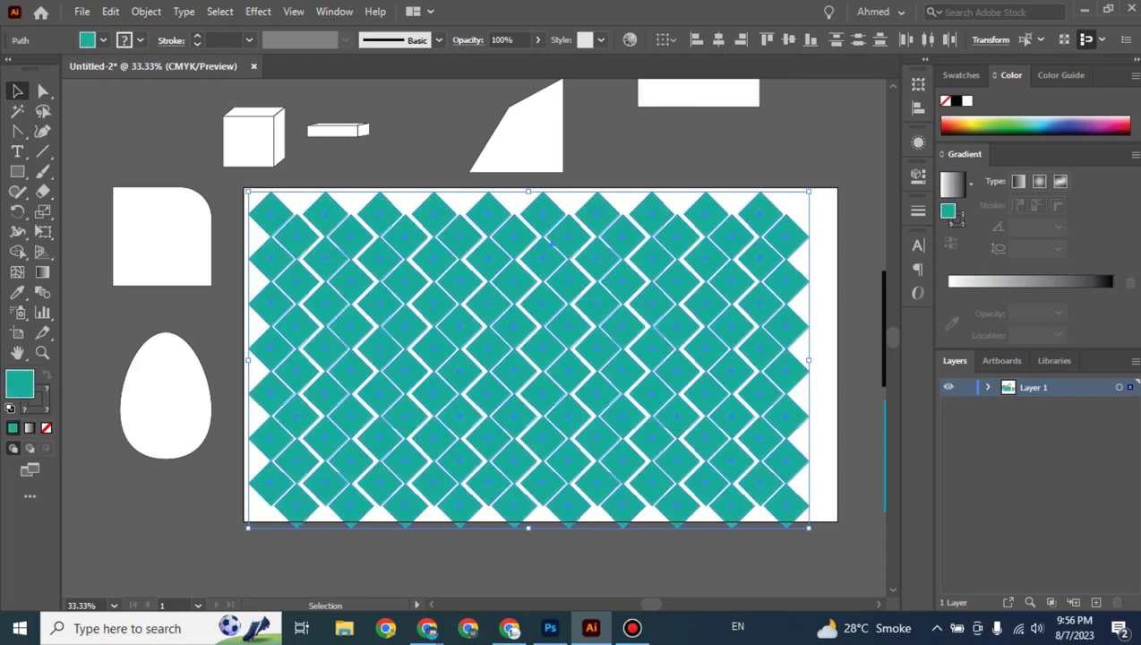
key("ctrl+shift+a")
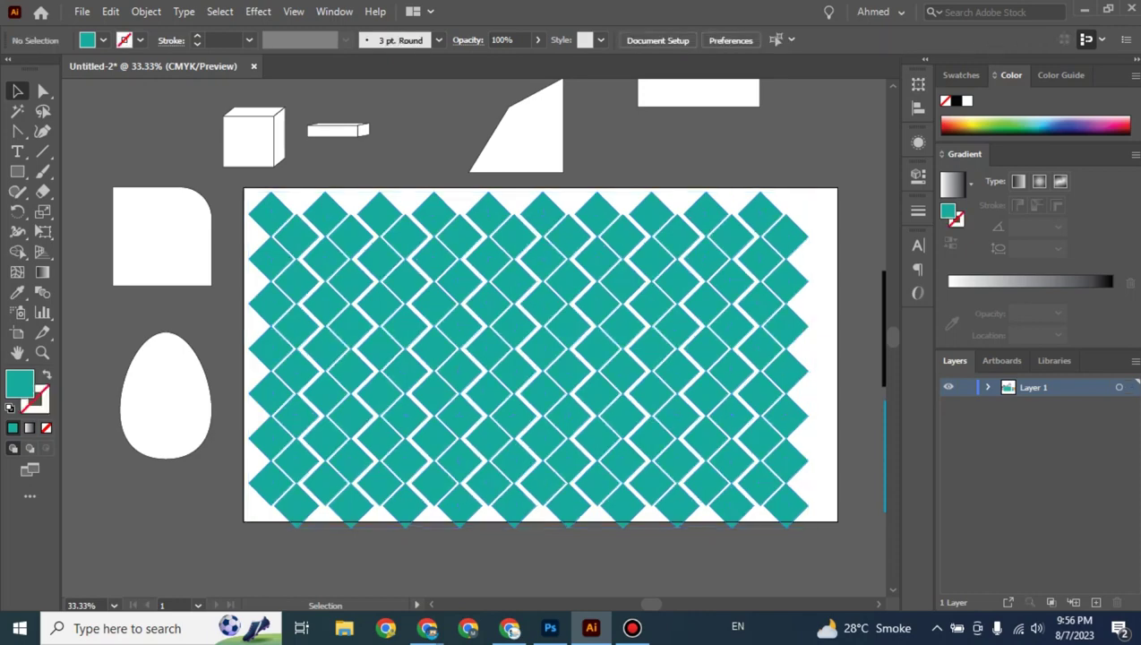
left_click_drag(242, 182, 813, 519)
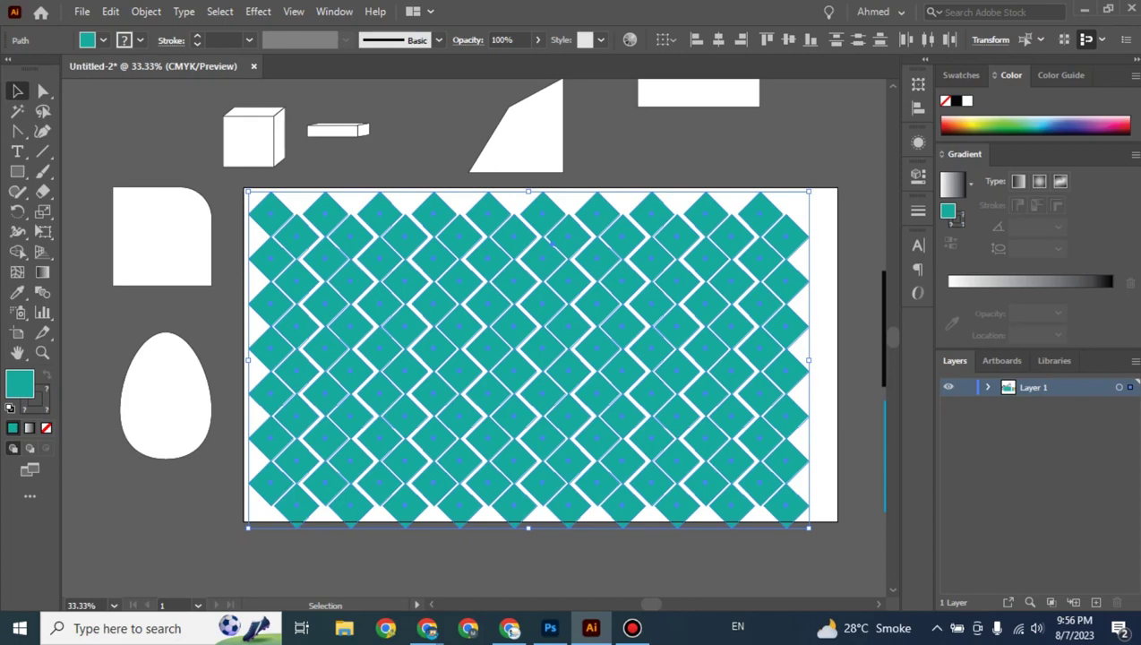
left_click(1010, 123)
key("ctrl+z")
key("ctrl+shift+a")
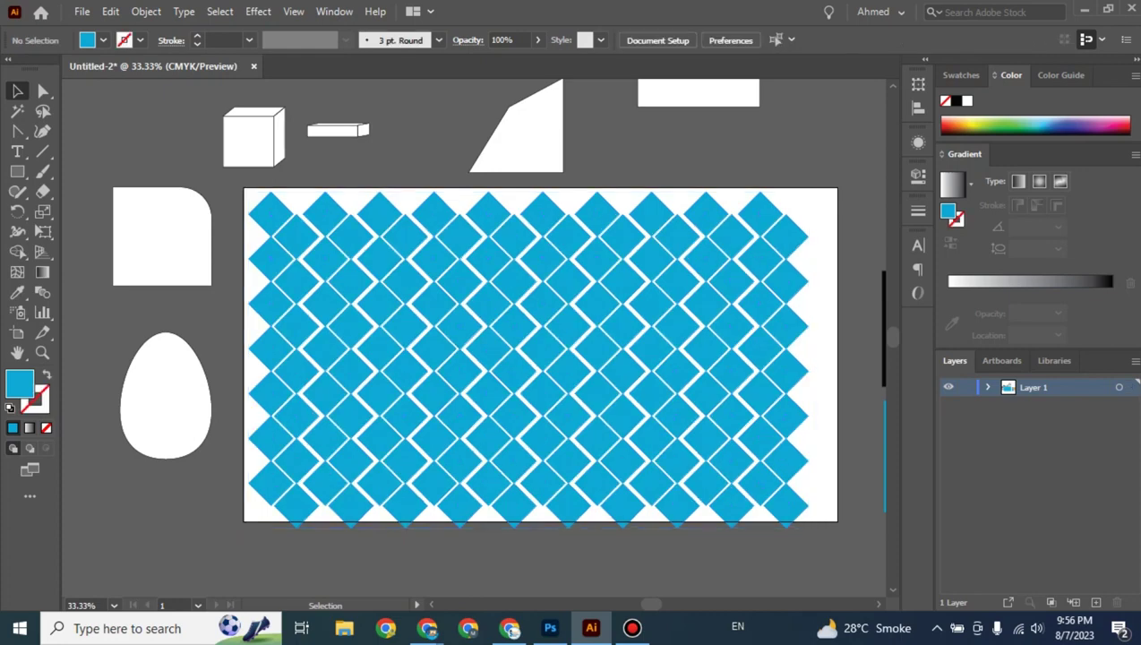
Recolour one lattice diamond dark navy.
left_click(459, 327)
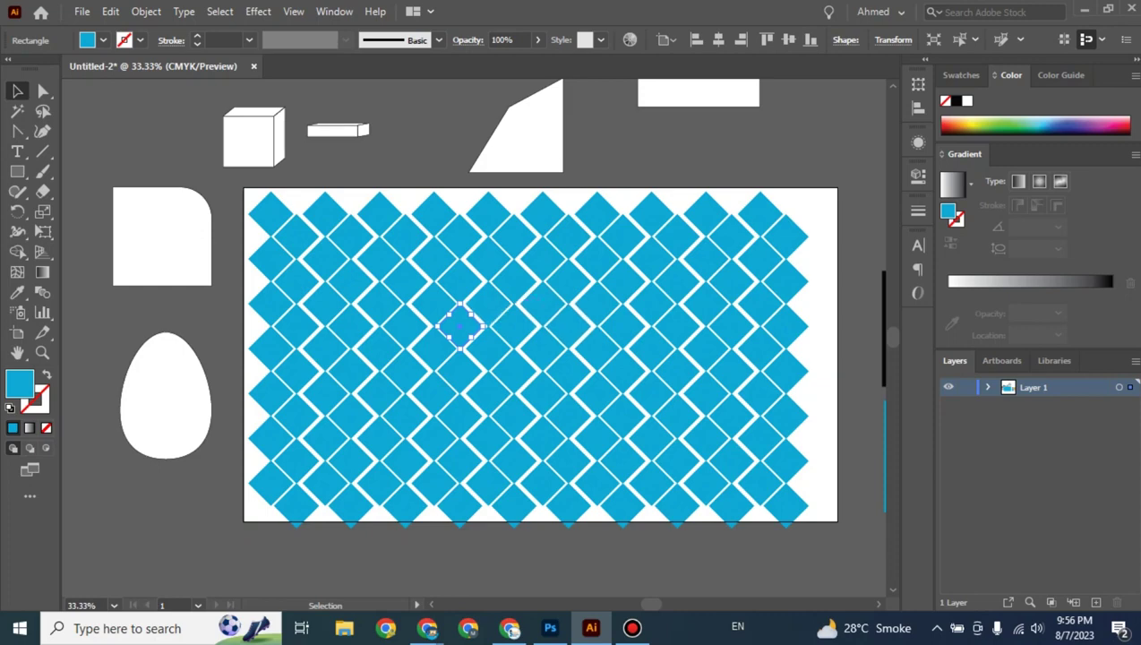
left_click(1067, 126)
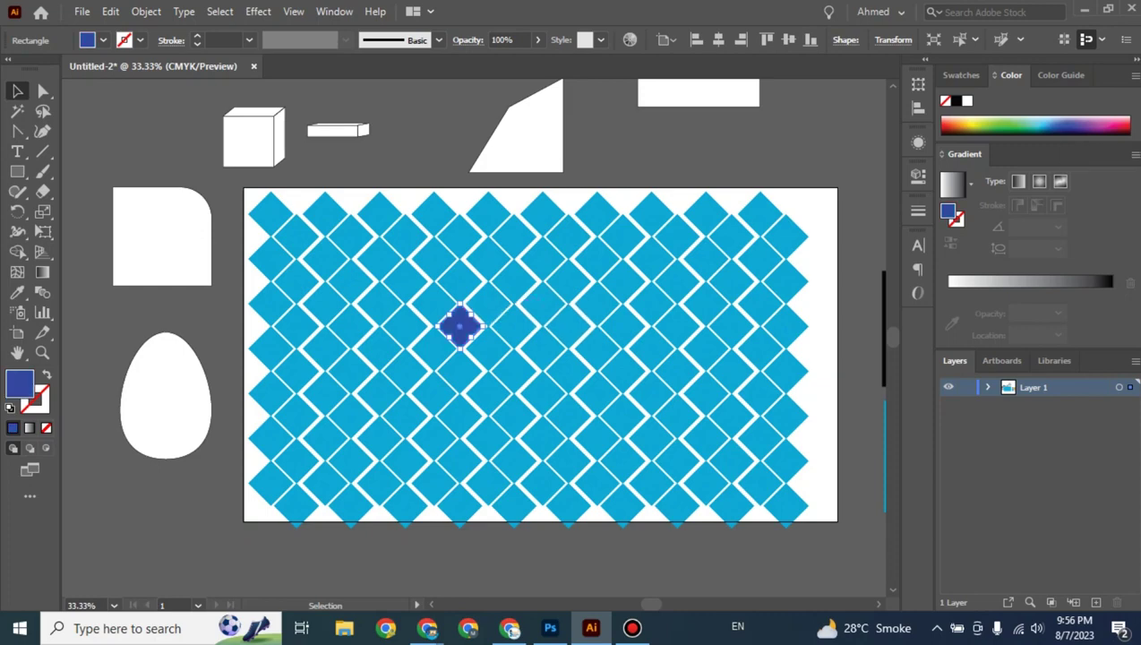
key("ctrl+plus")
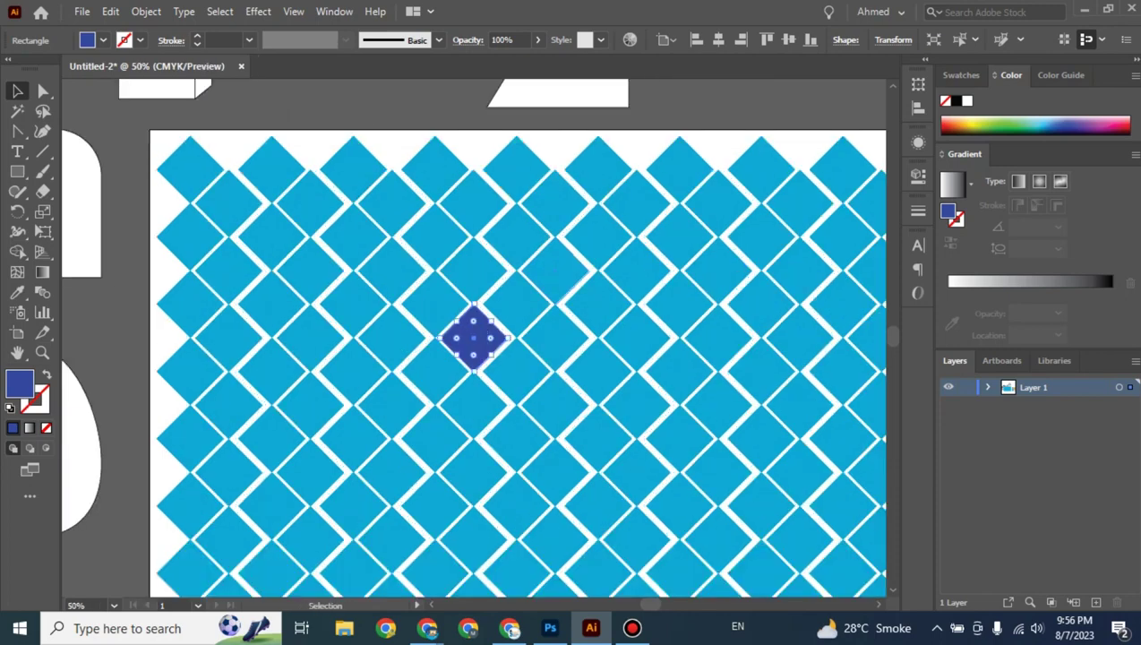
key("ctrl+minus")
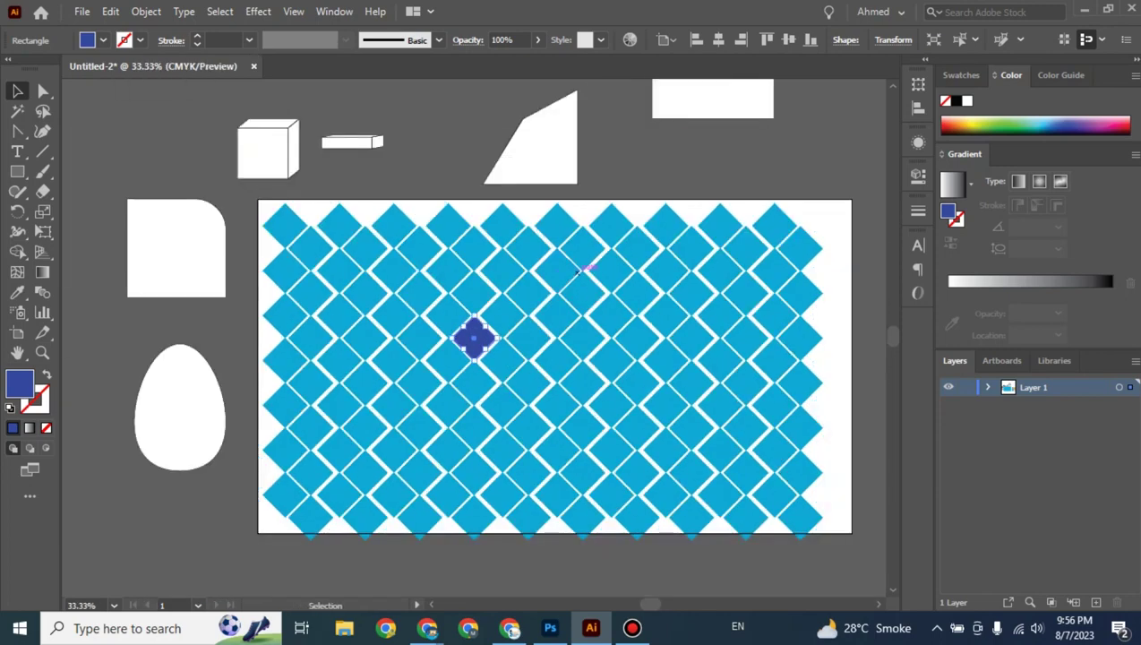
key("ctrl+shift+a")
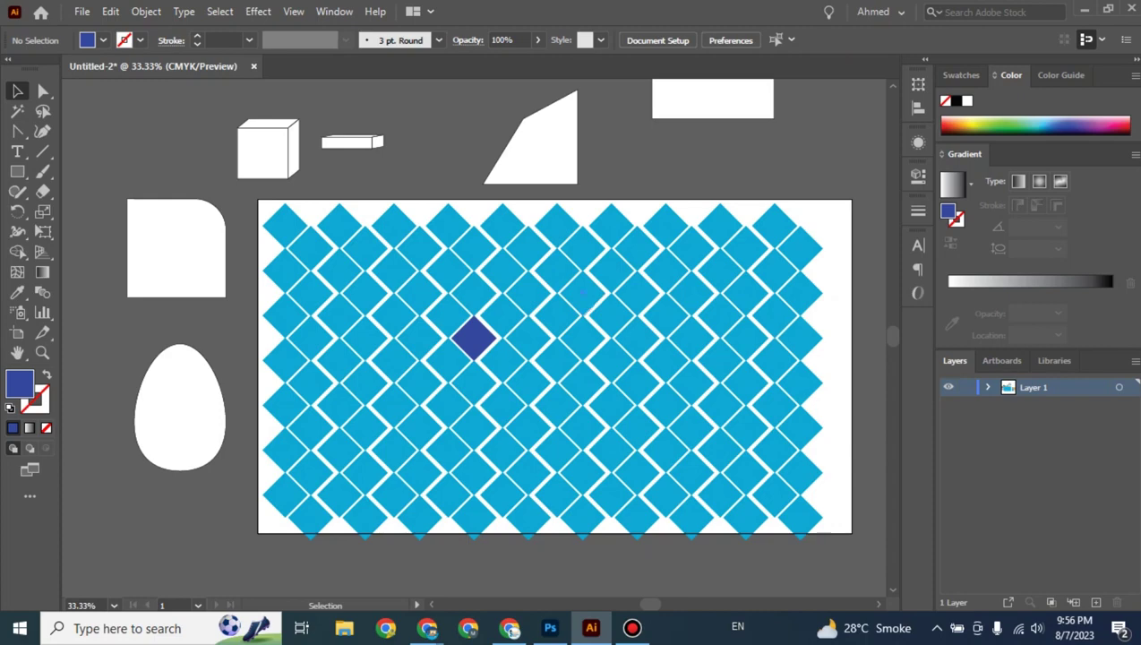
Make another diamond navy with the Eyedropper and a lower-right diamond blue-violet.
left_click(583, 294)
key("i")
left_click(474, 338)
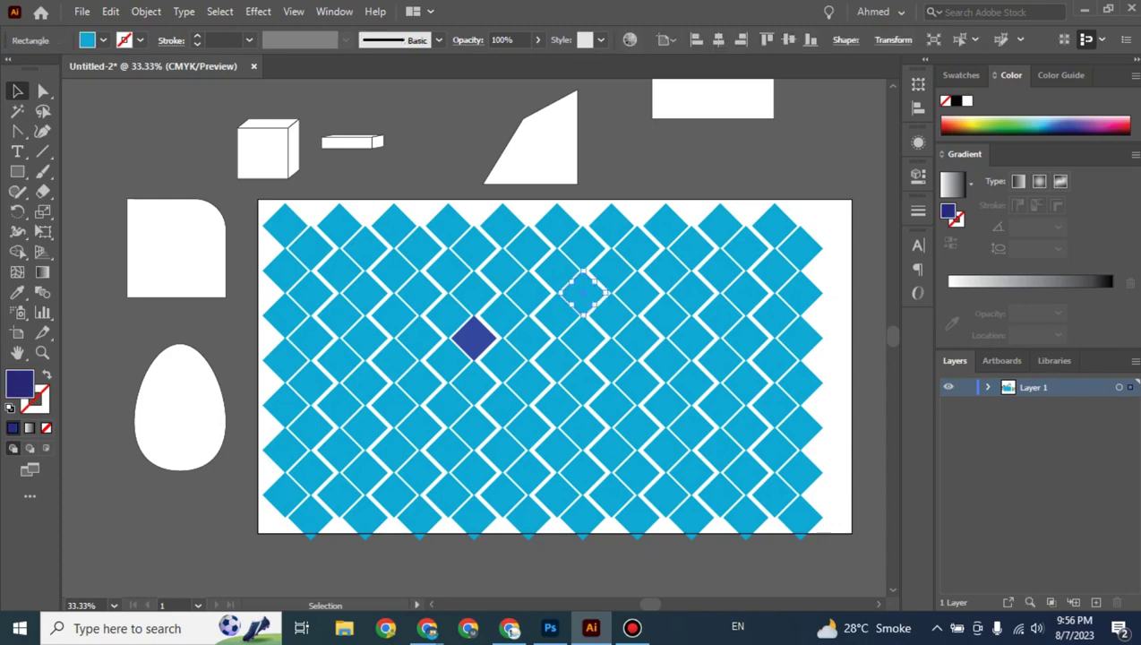
key("v")
left_click(664, 407)
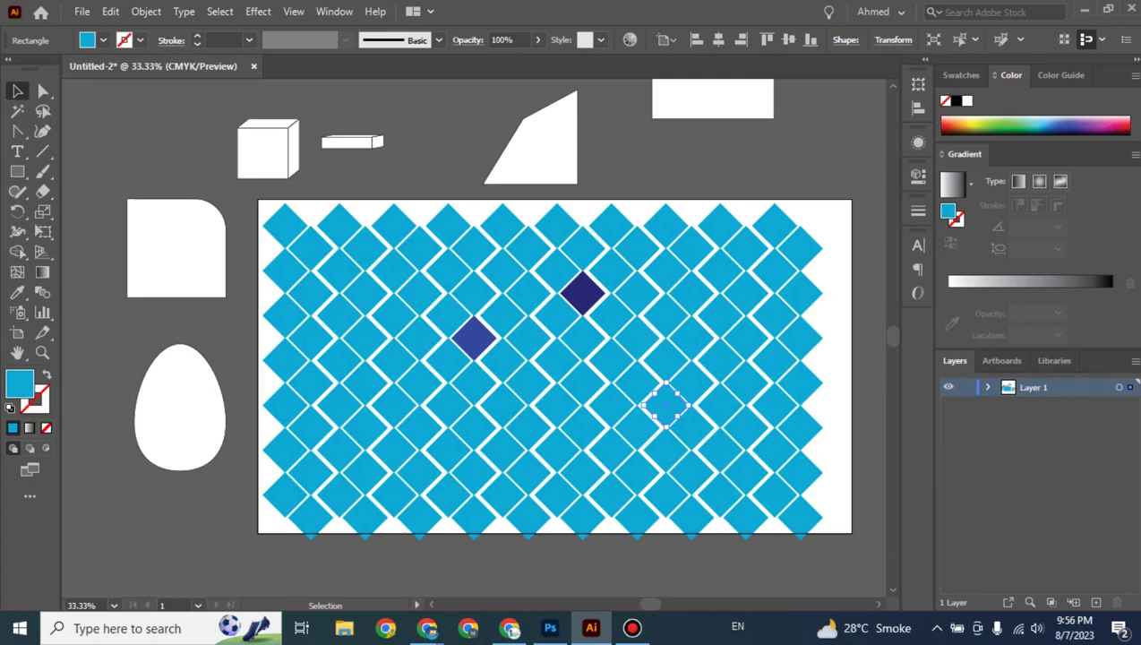
left_click(1063, 126)
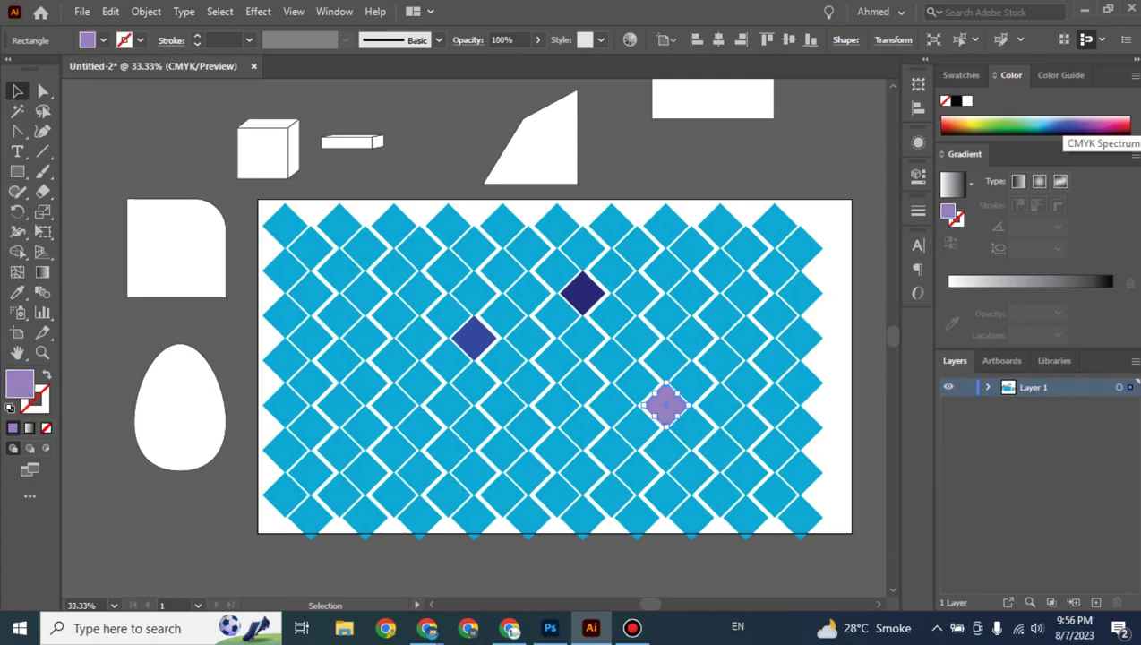
left_click(1062, 131)
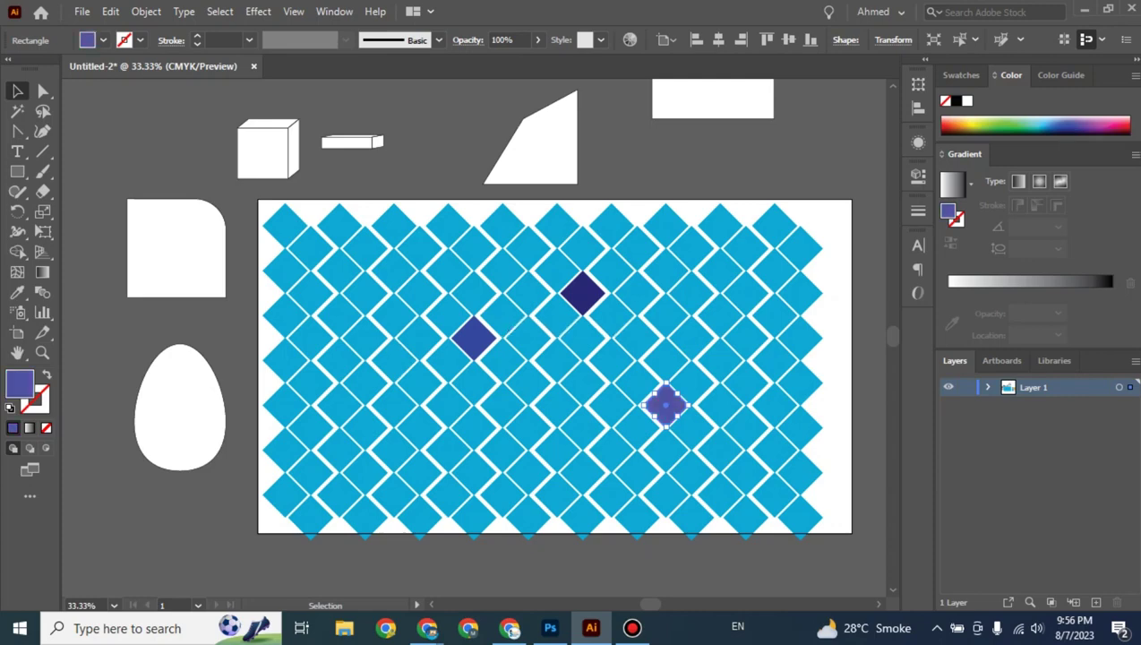
Select three diamonds on the left and fill them magenta, then deselect.
left_click(338, 314)
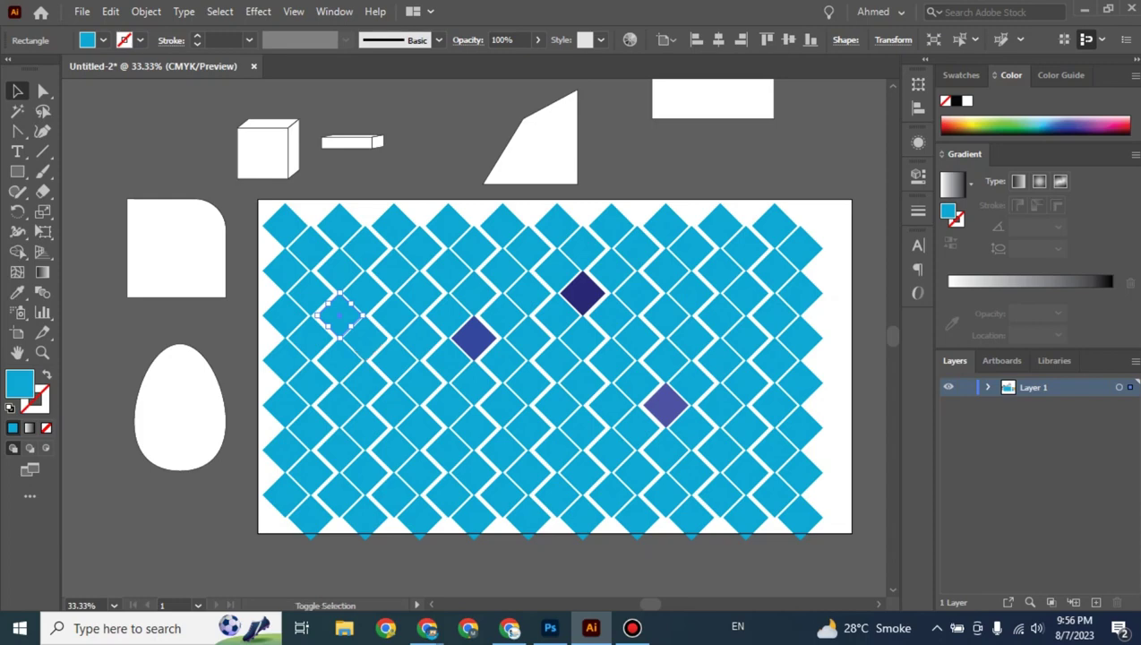
left_click_drag(340, 315, 394, 344)
left_click_drag(394, 354, 498, 360)
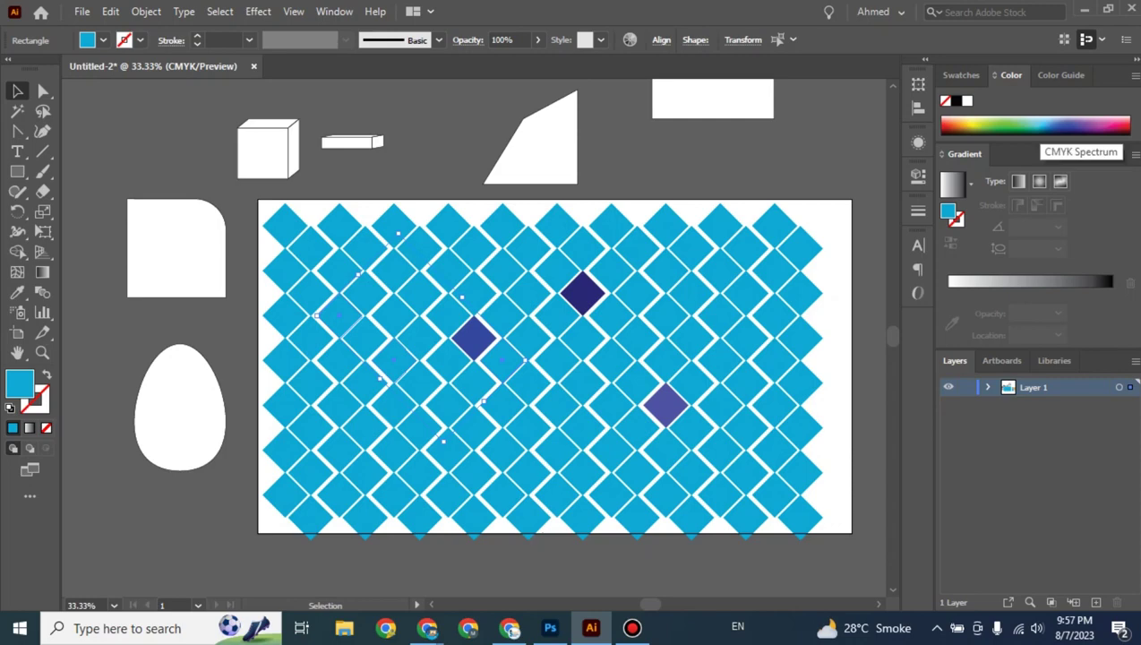
left_click(1110, 125)
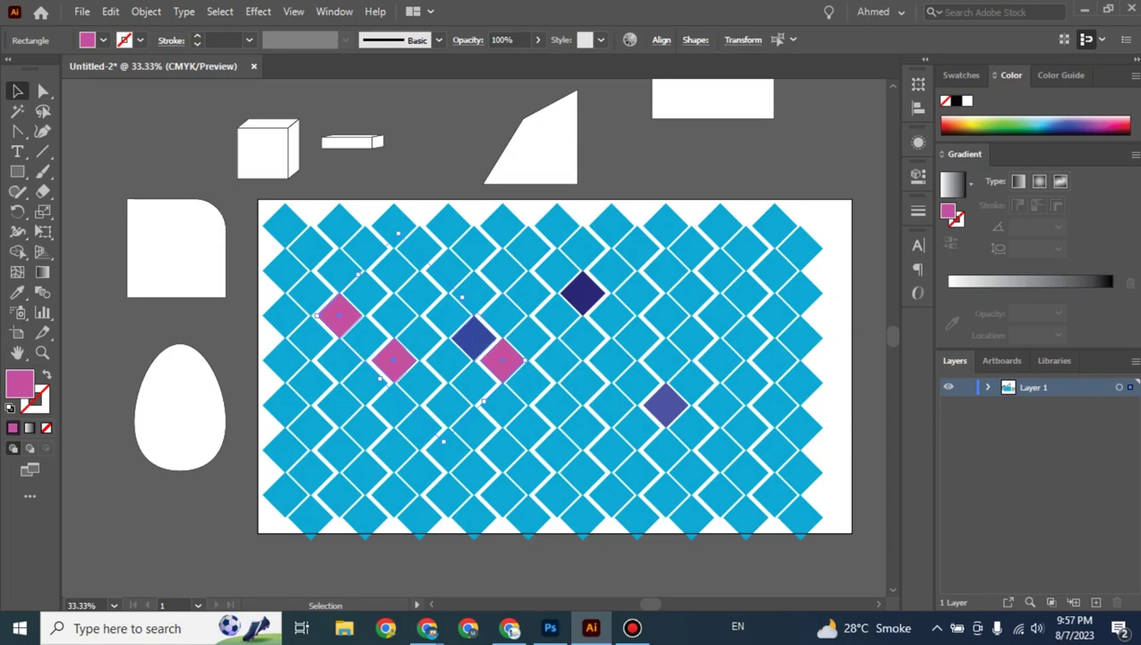
key("ctrl+shift+a")
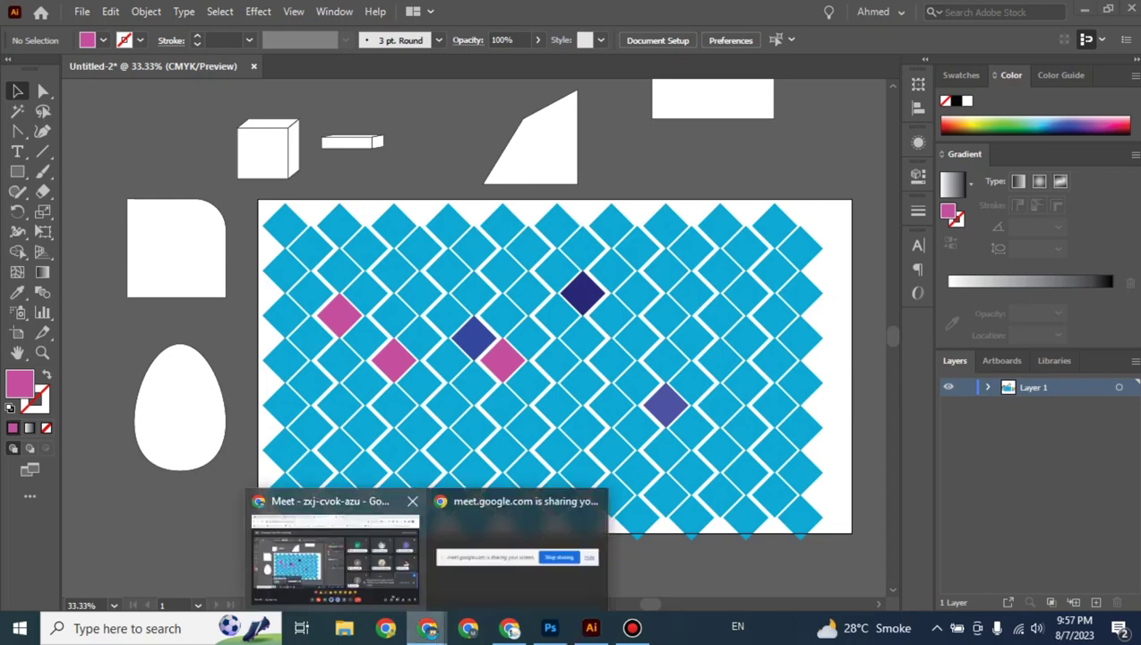
Switch from Illustrator to the Google Meet call, briefly glancing back at the artwork.
left_click(334, 547)
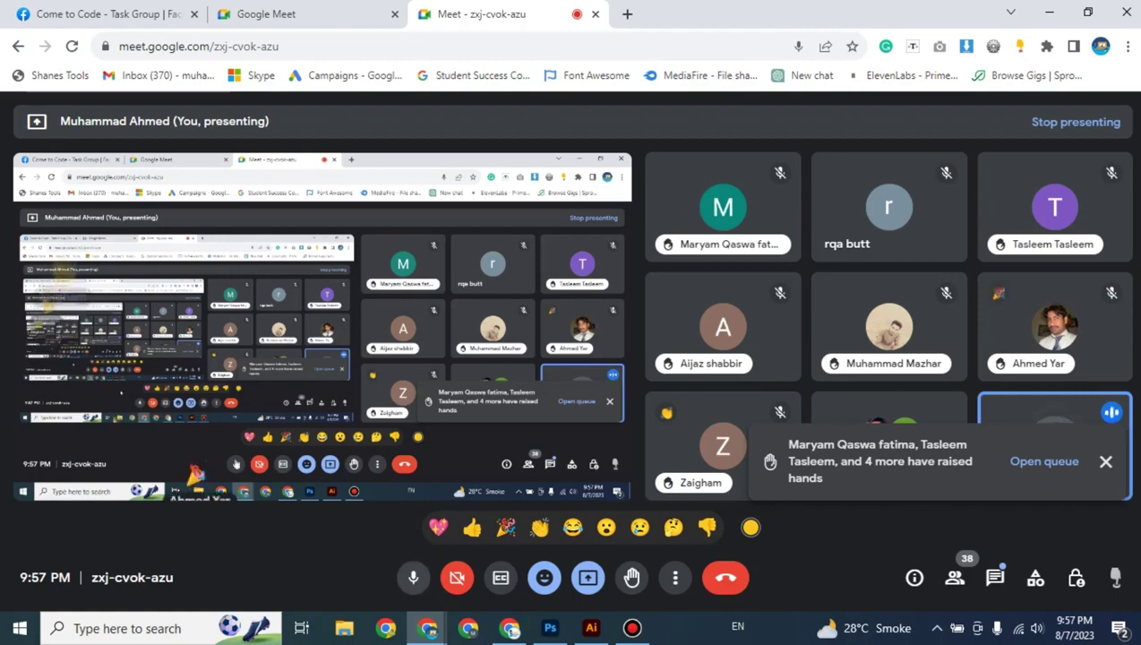
left_click(590, 628)
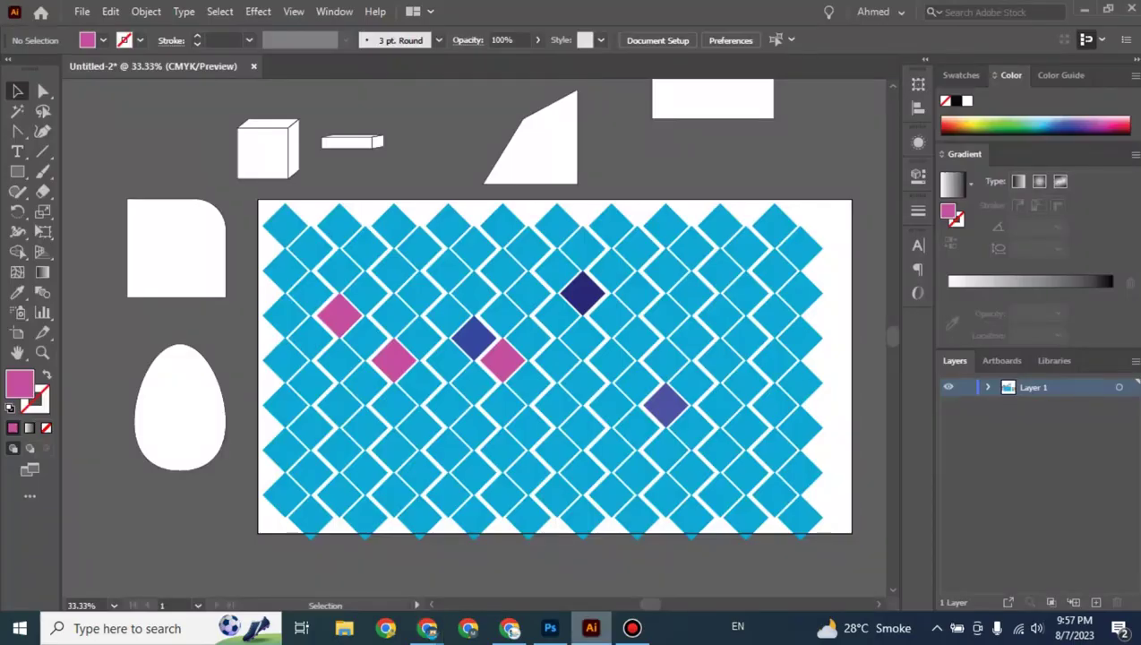
mouse_move(427, 628)
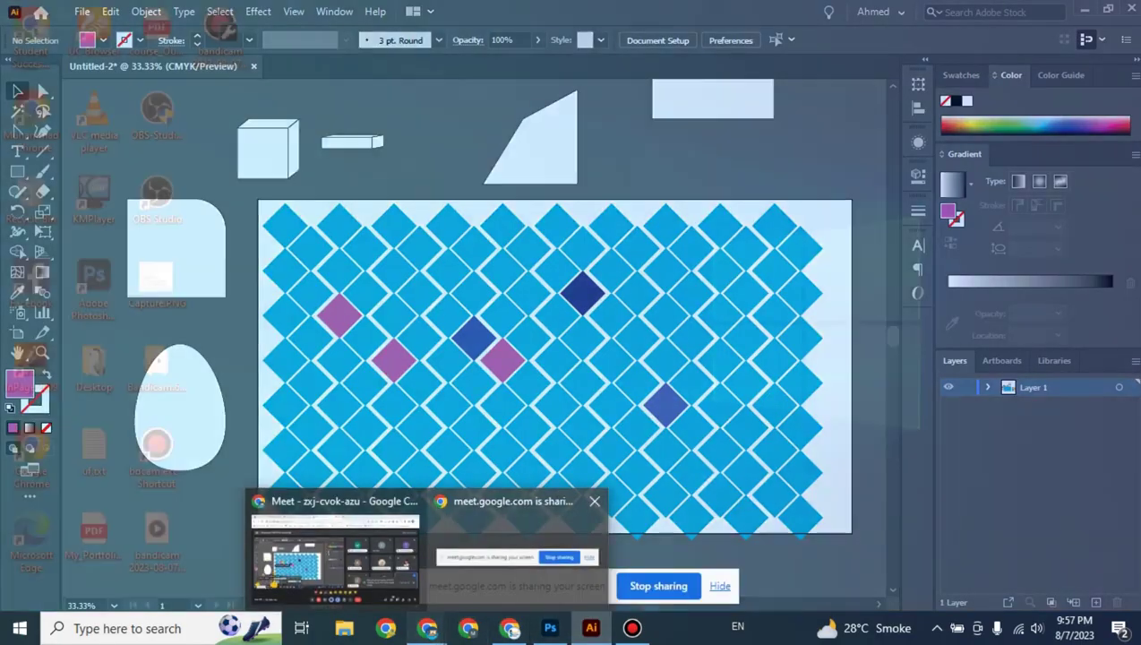
left_click(335, 555)
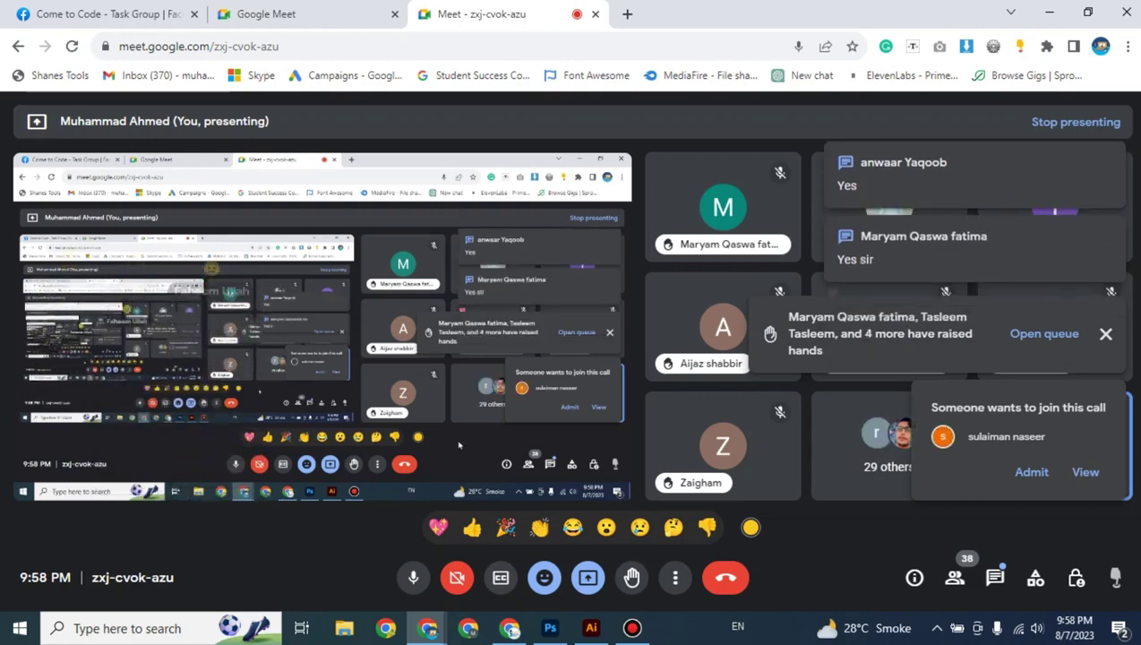
Admit the waiting participant from the People panel, confirm, and close the panel.
left_click(1085, 471)
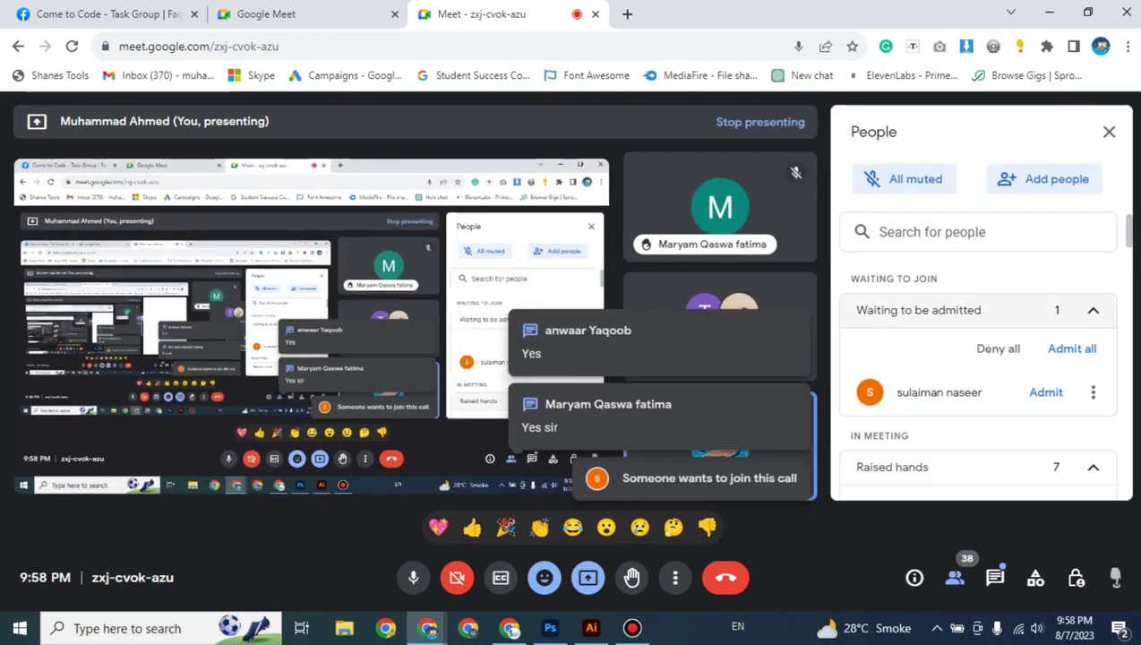
left_click(1072, 349)
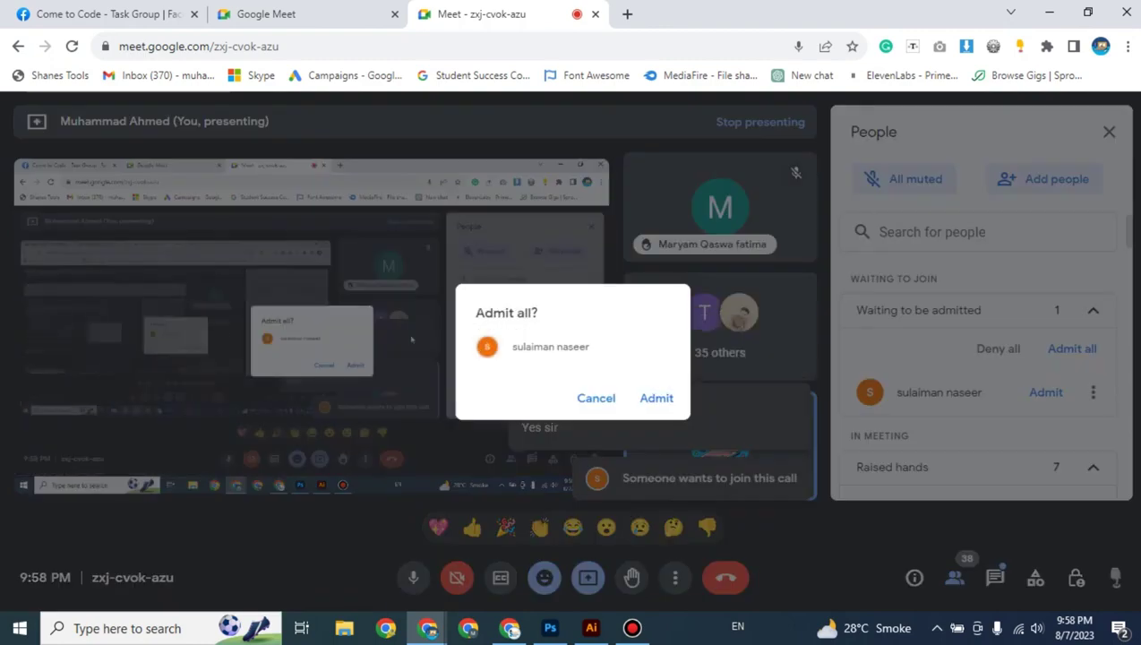
left_click(656, 397)
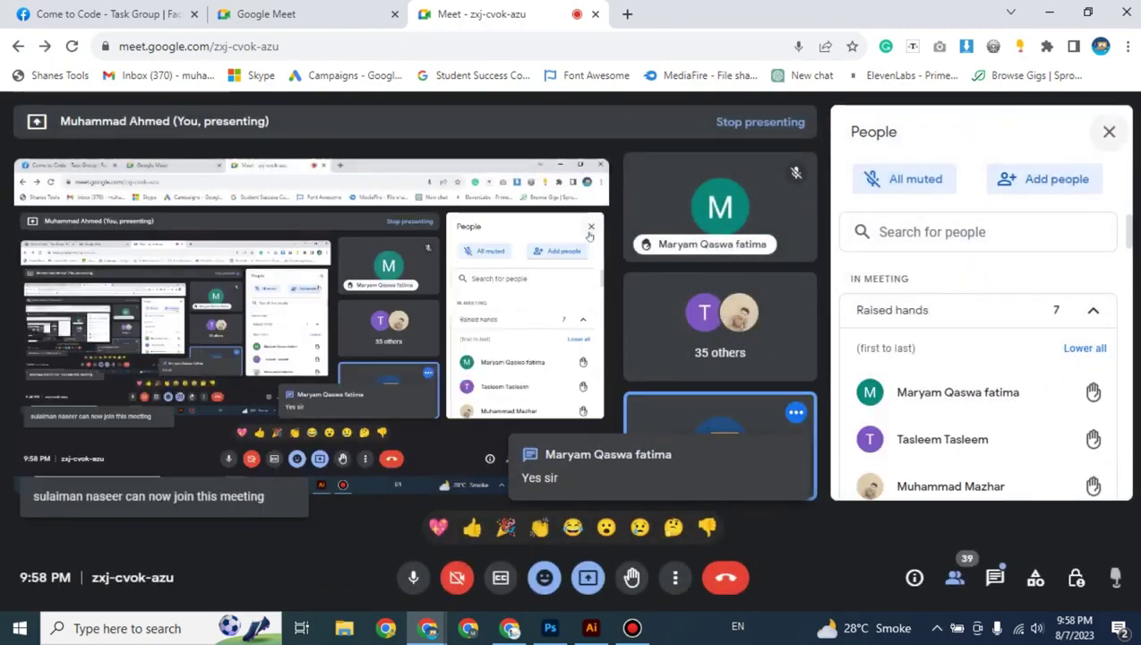
left_click(1108, 132)
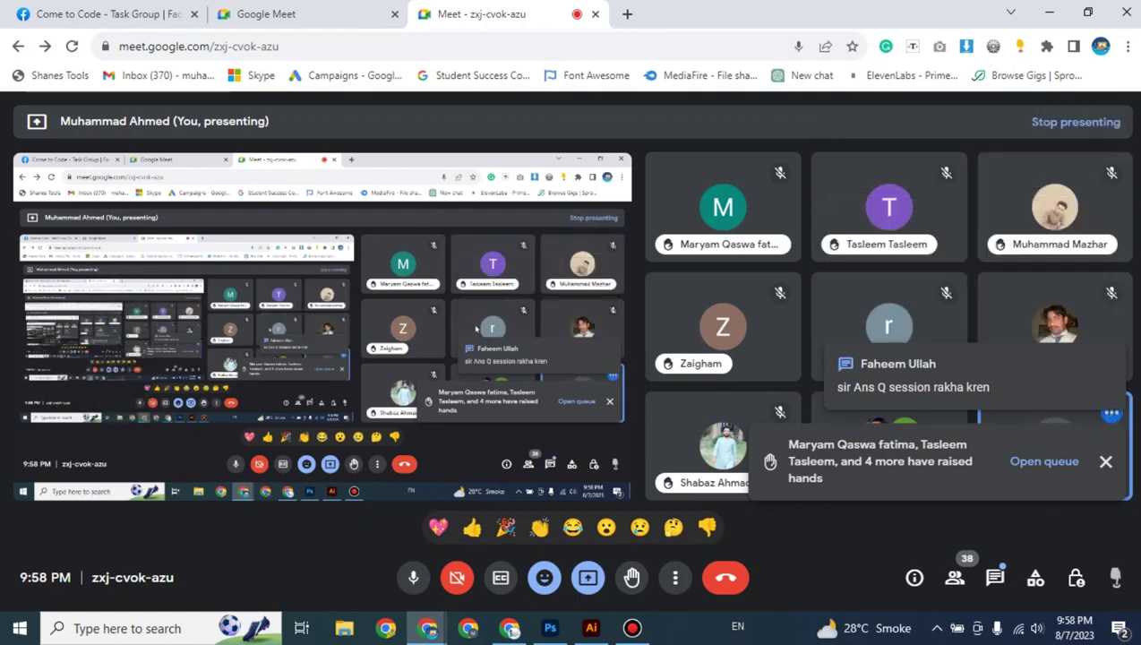
Scroll through the Come to Code - Task Group Facebook page, then return to Illustrator.
left_click(108, 13)
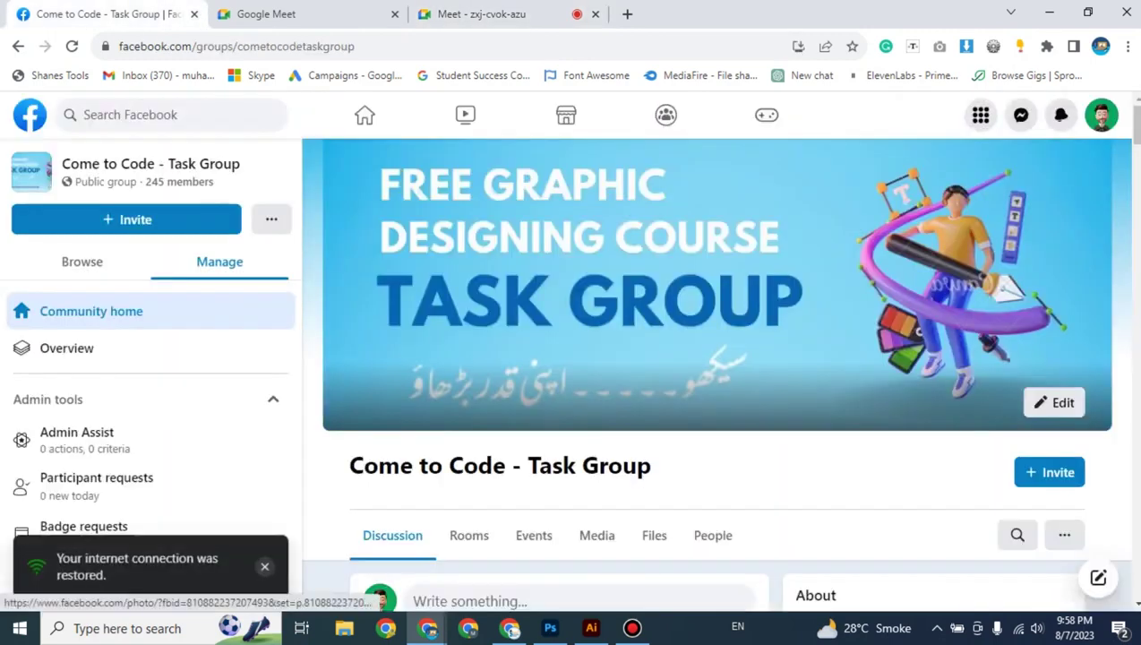
scroll(714, 376, "down", 3)
scroll(714, 376, "down", 2)
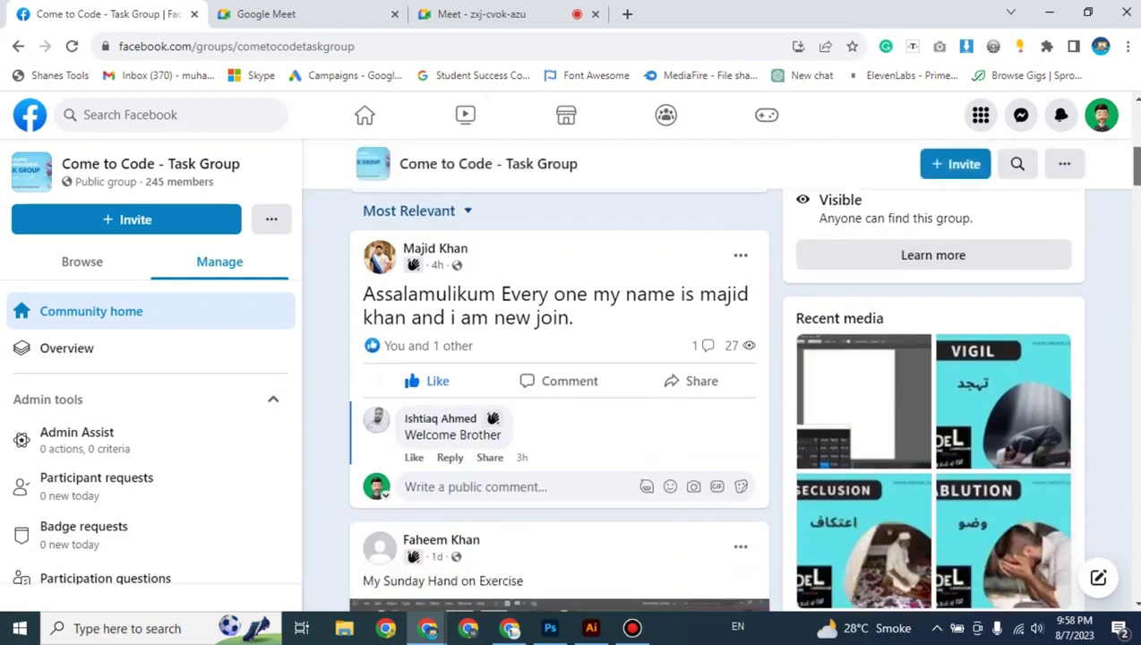
scroll(714, 376, "up", 5)
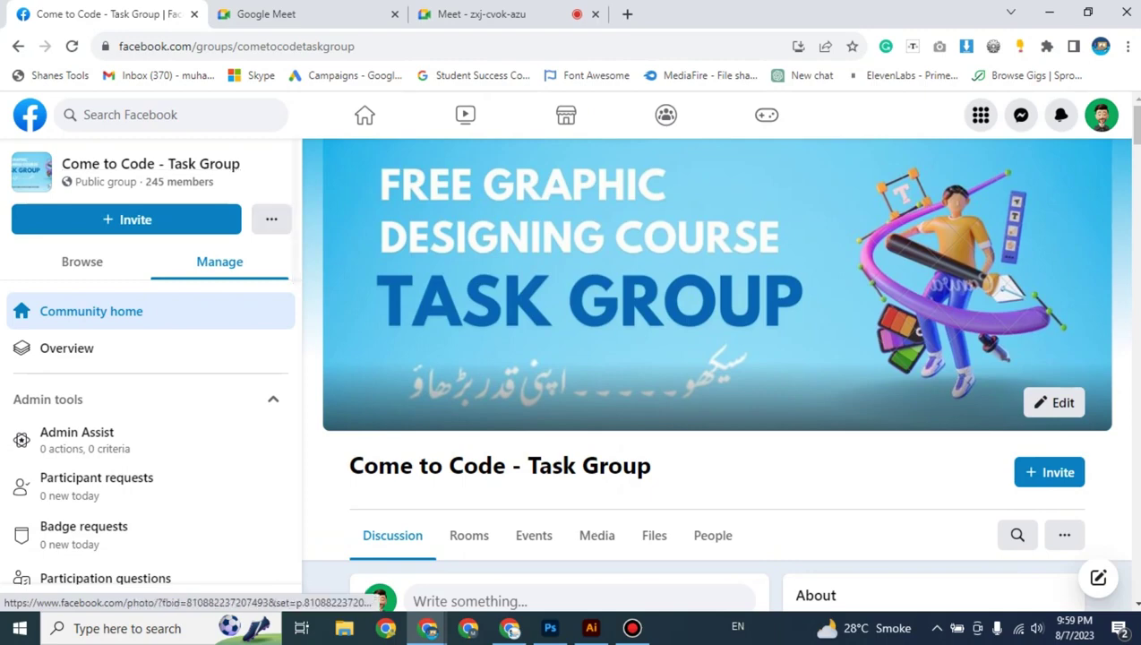
left_click(590, 628)
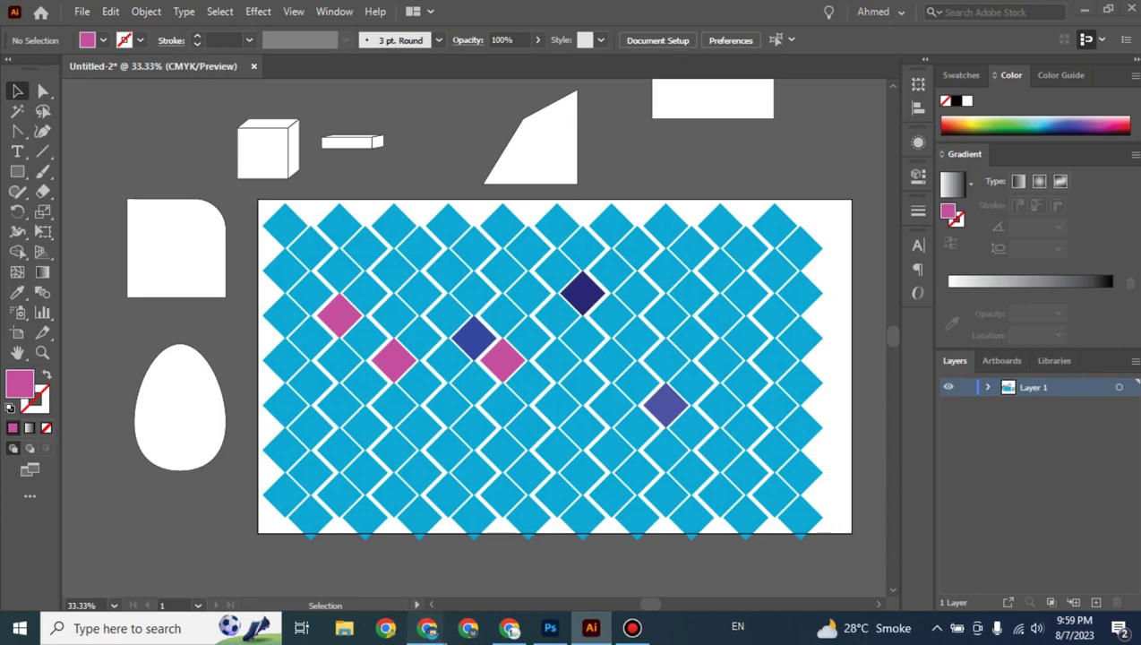
mouse_move(426, 628)
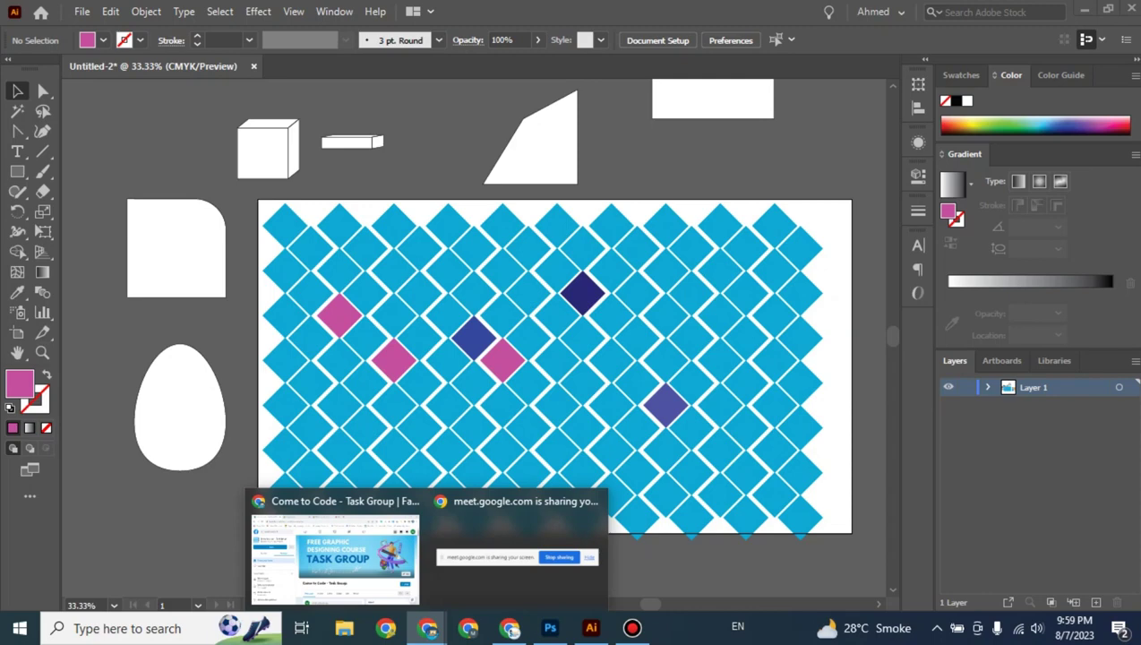
left_click(334, 551)
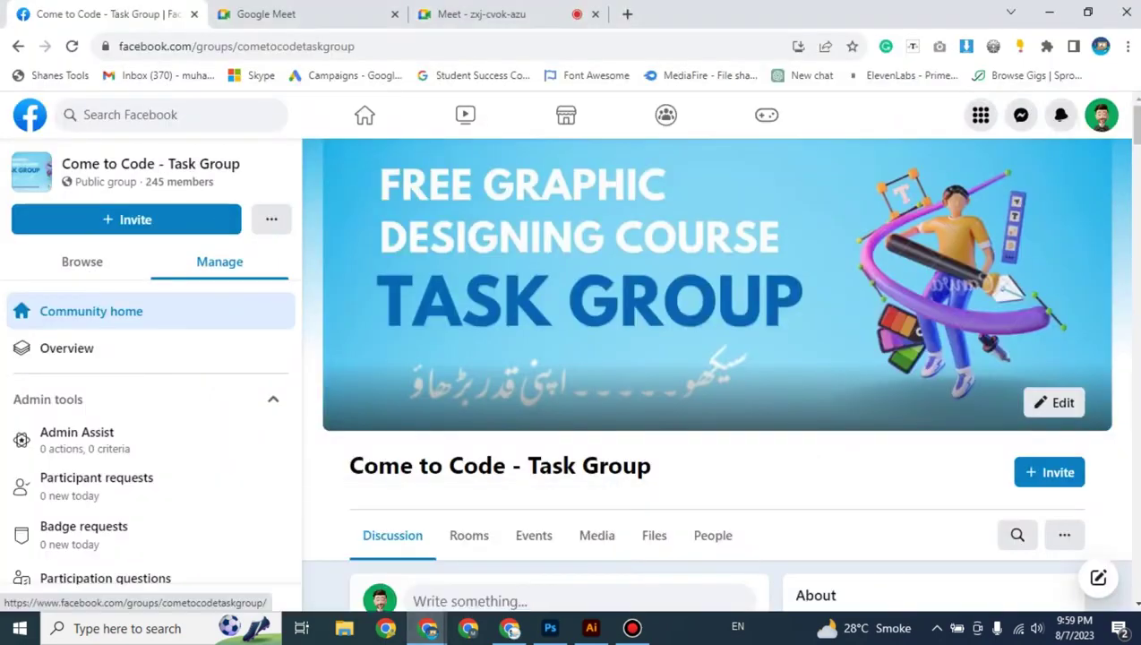
left_click(590, 626)
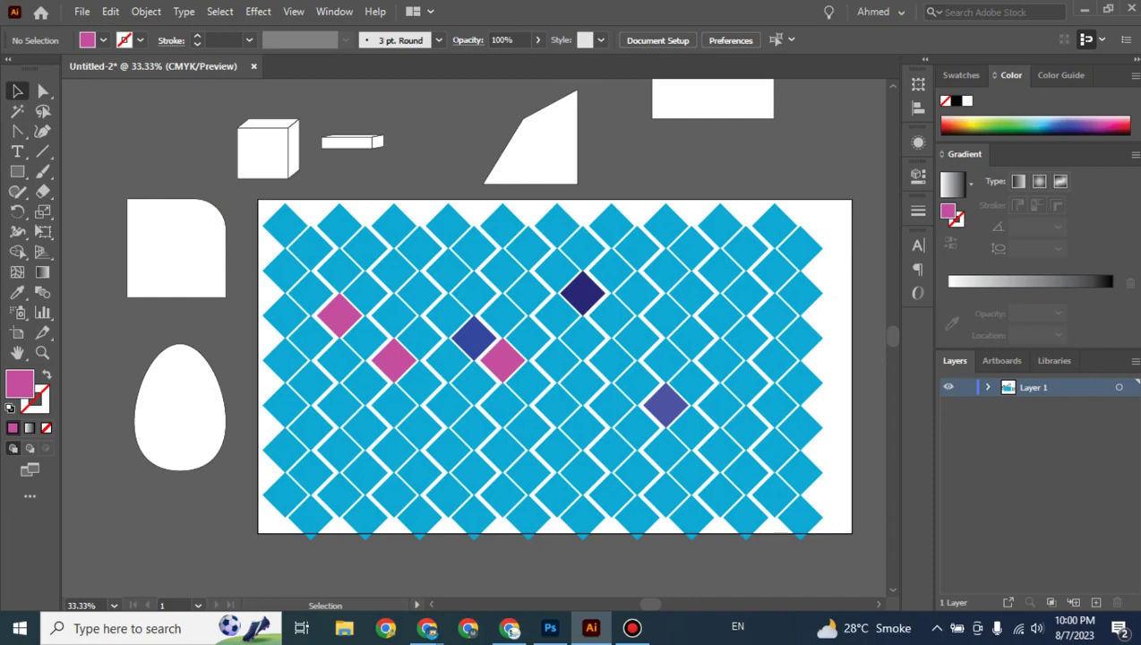
Select the white egg shape, then switch to the Google Meet tab in Chrome.
left_click(179, 398)
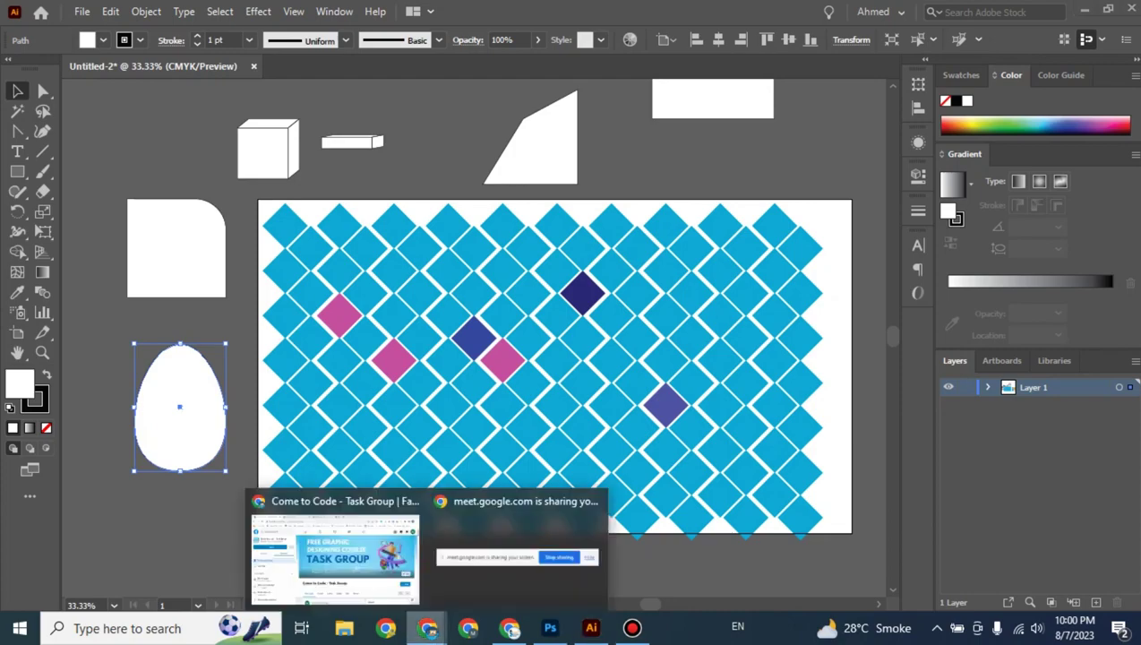
left_click(334, 556)
left_click(481, 14)
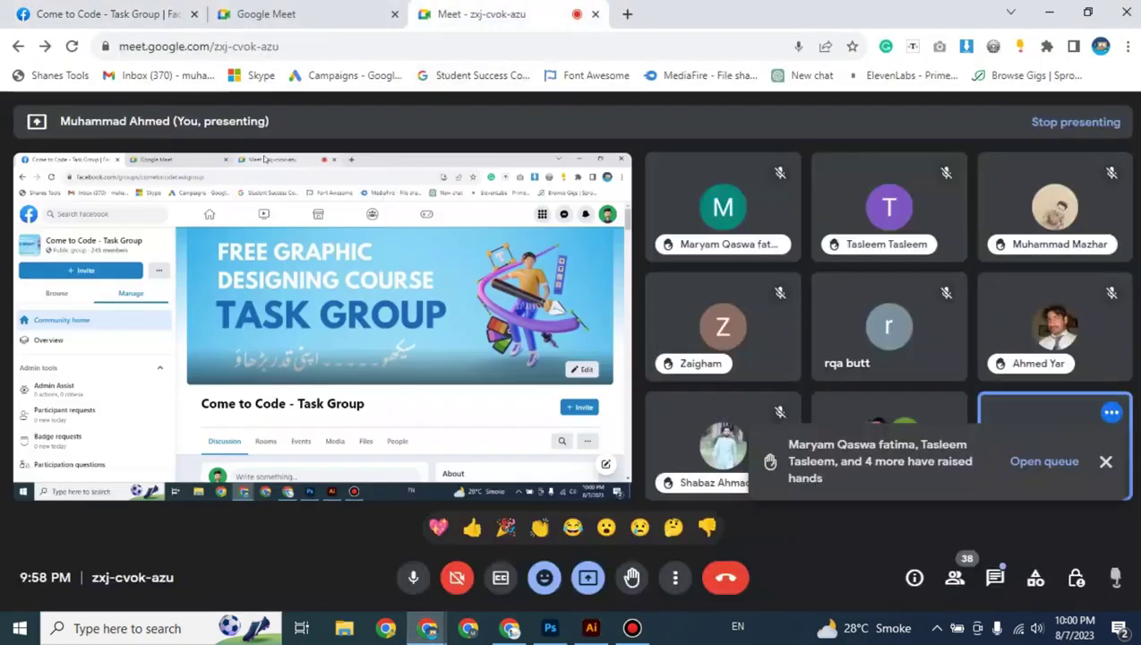